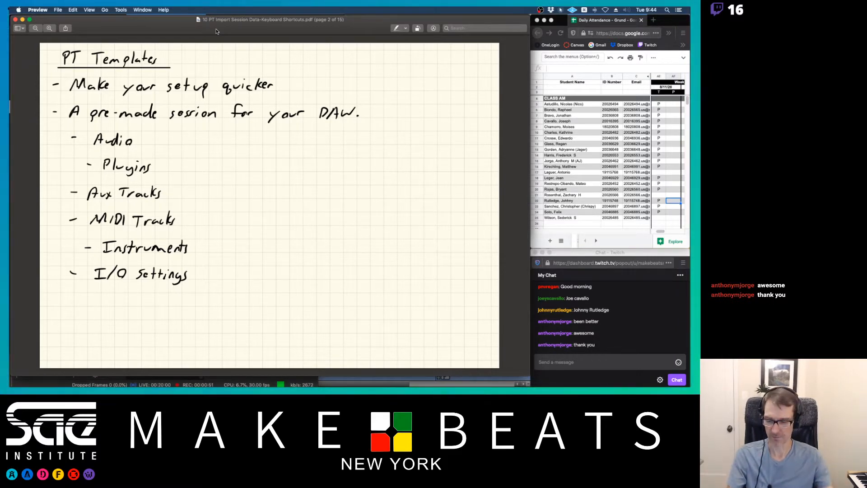
Switch to Pro Tools and bring up the session's Edit window.
key("super+Tab")
key("super+Tab")
key("super+Tab")
key("super+Tab")
key("super+Tab")
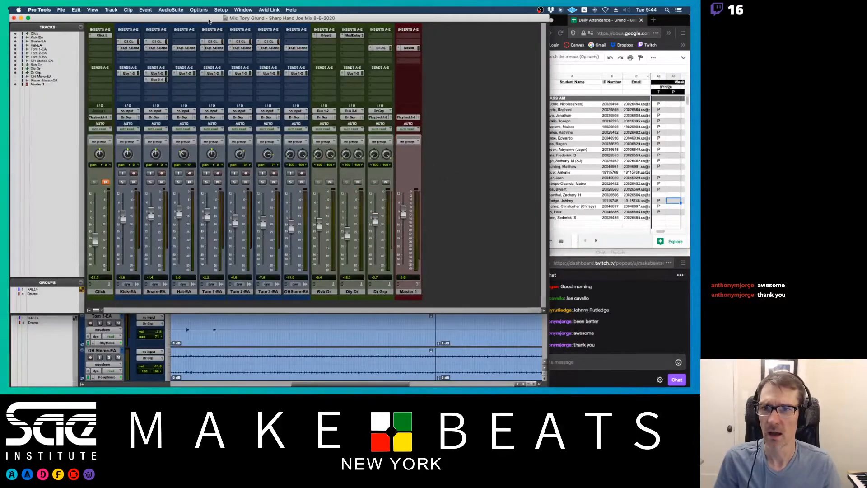
key("super+equal")
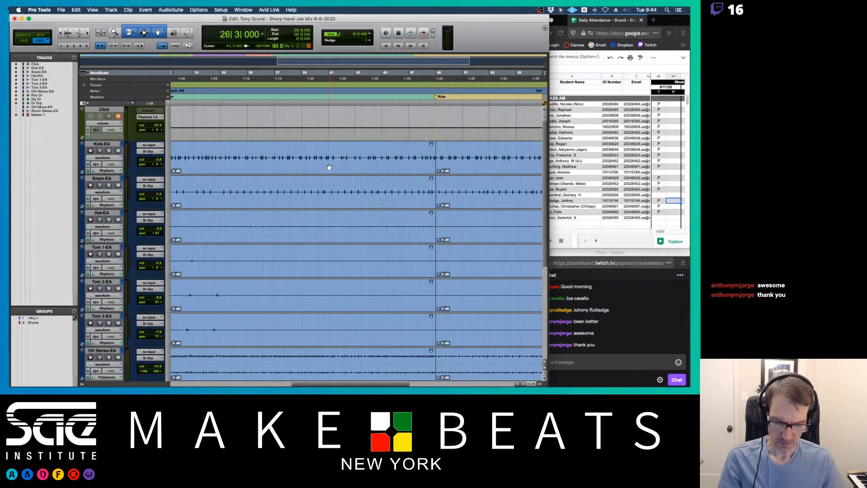
key("super+equal")
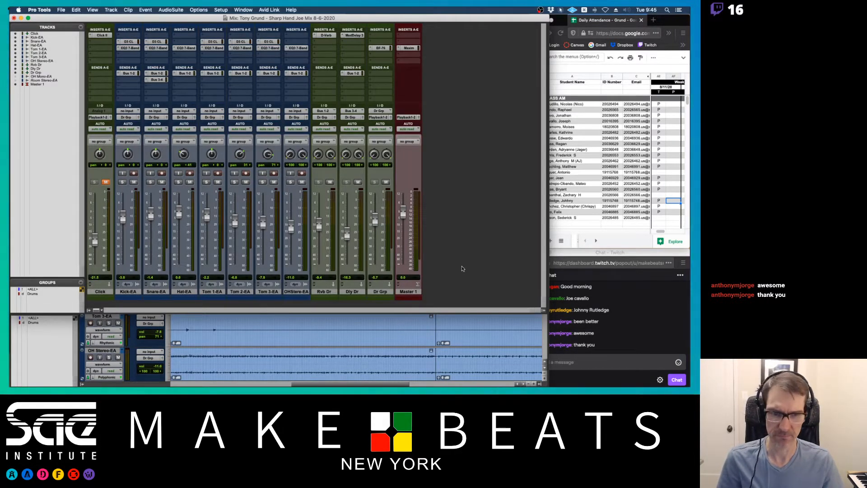
key("super+equal")
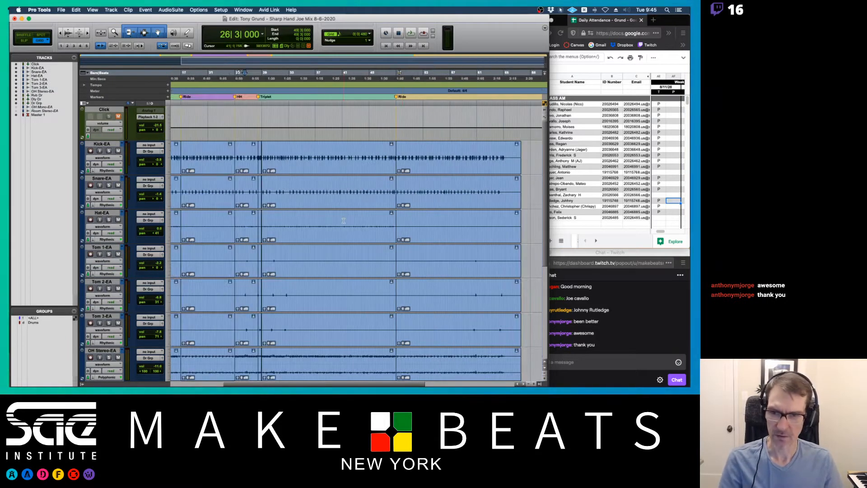
Select all audio clips on every track across the whole session and delete them.
scroll(197, 171, "left", 5)
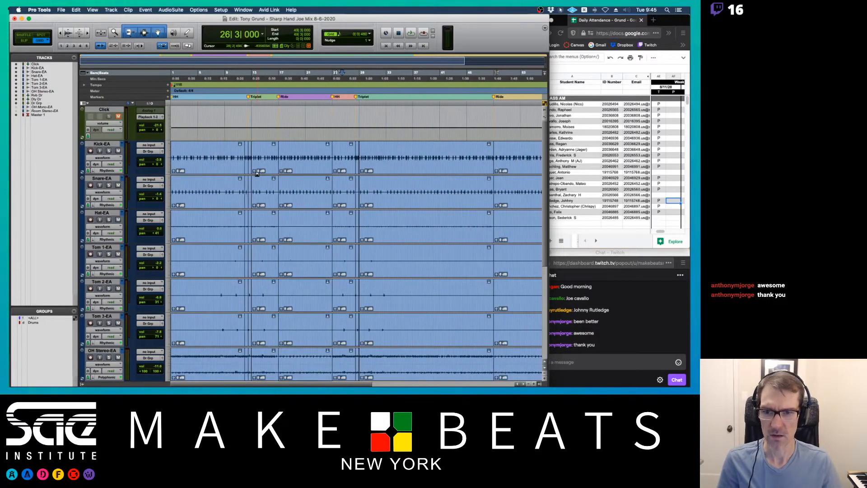
left_click(197, 171)
left_click(515, 174, "shift")
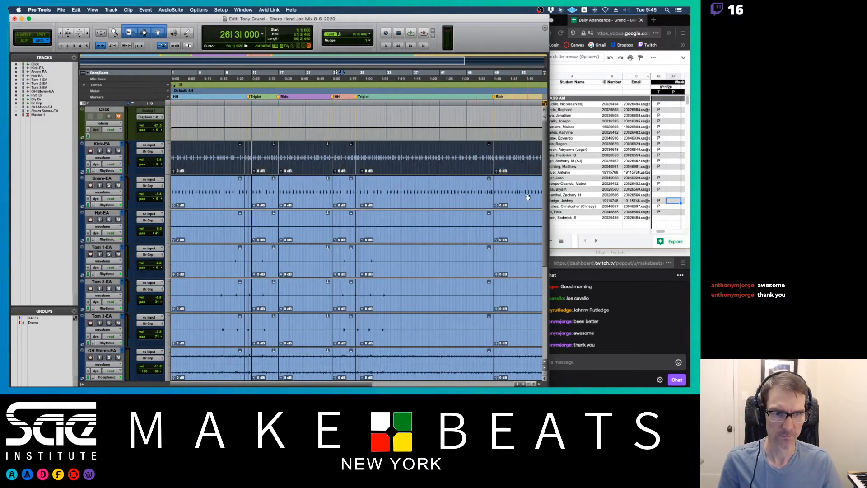
scroll(528, 197, "right", 10)
mouse_move(389, 185)
left_mouse_down()
mouse_move(389, 382)
mouse_move(386, 176)
left_mouse_up()
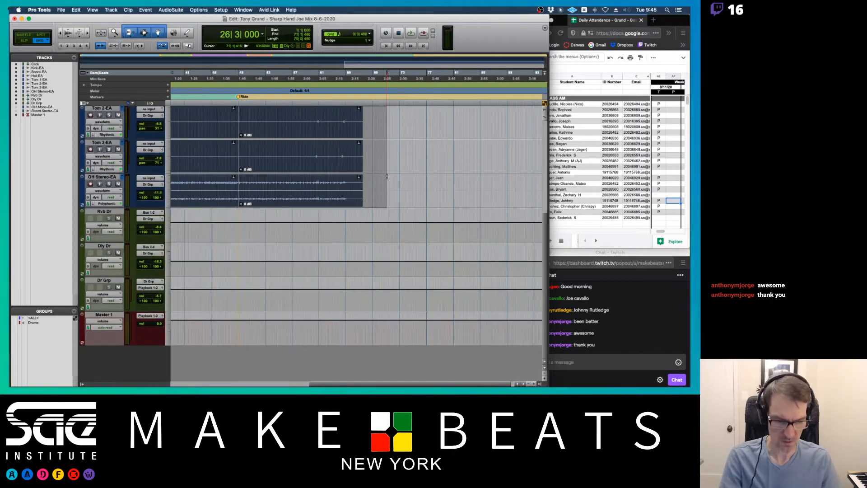
key("Delete")
key("Return")
scroll(365, 182, "up", 3)
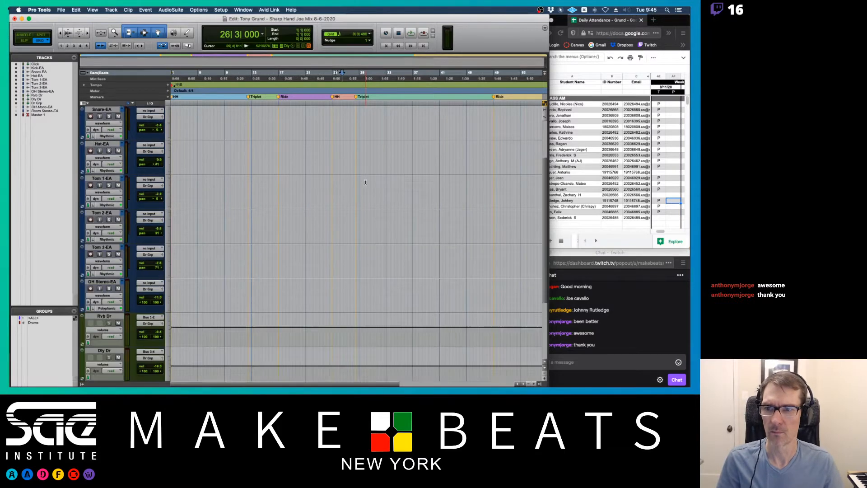
scroll(366, 182, "up", 2)
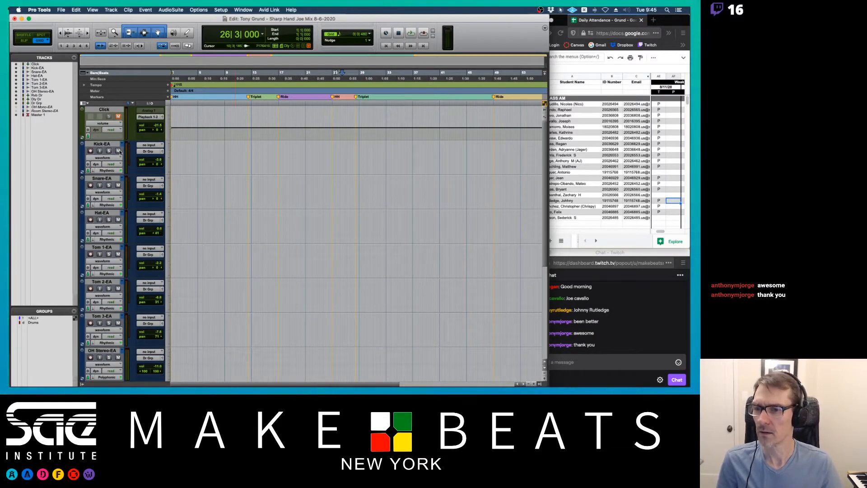
With the Drums group active, switch the drum tracks to their other playlists and delete the clips on them.
left_click(34, 322)
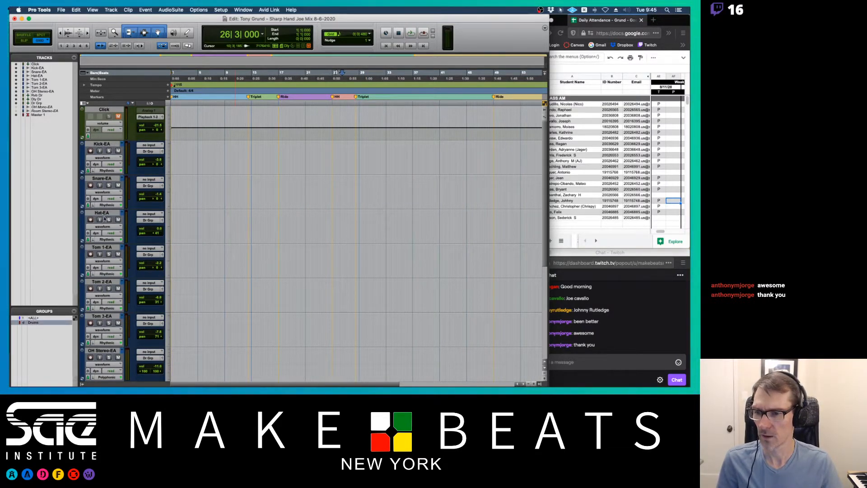
left_click(122, 144)
left_click(132, 137)
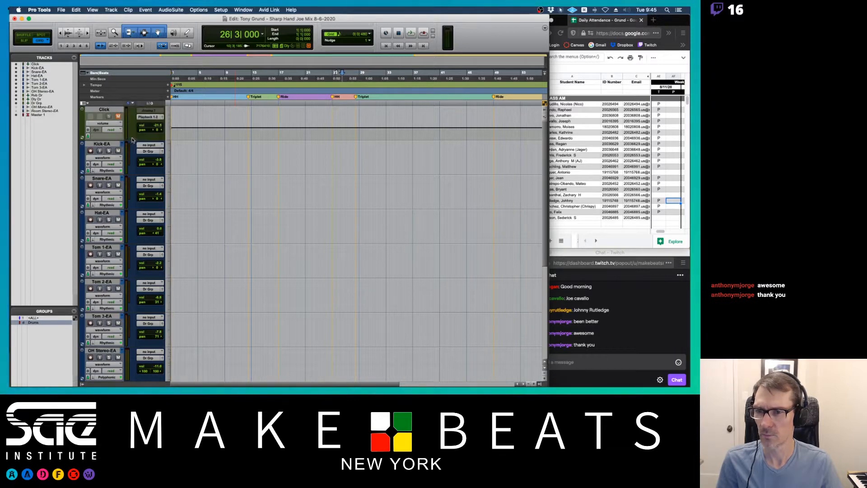
left_click(325, 167)
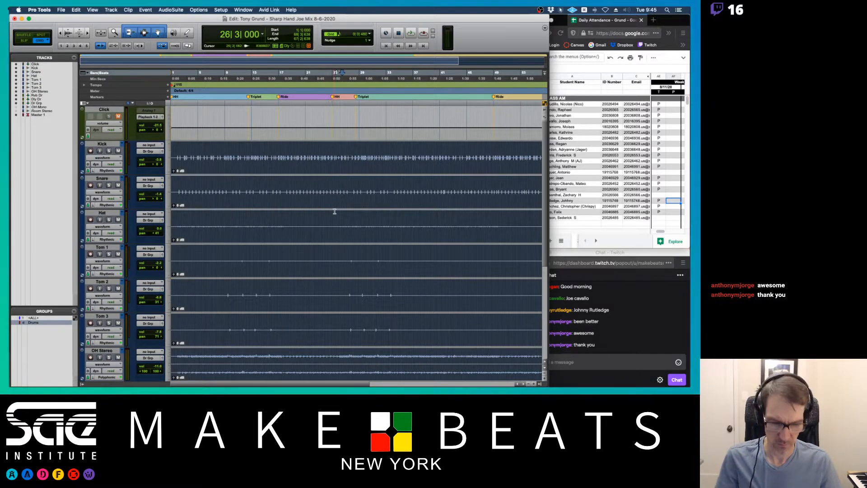
key("Delete")
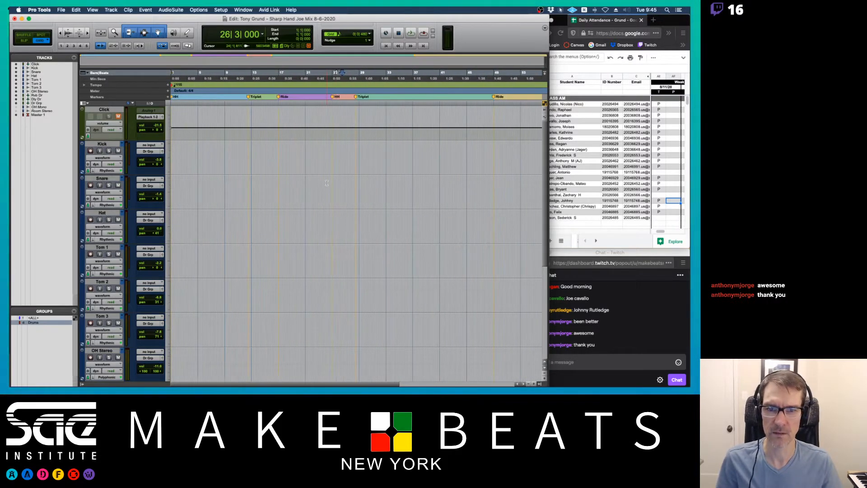
Remove the markers near the start of the session from the Markers ruler.
left_click(176, 97, "alt")
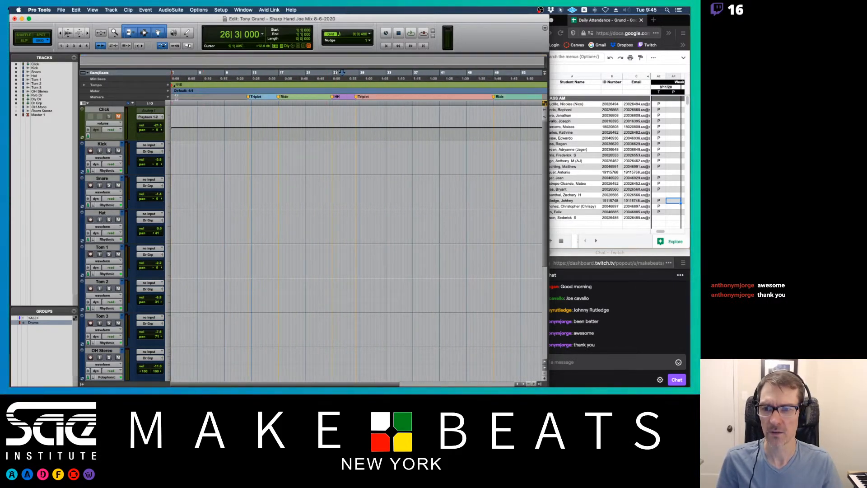
left_click_drag(240, 97, 261, 98)
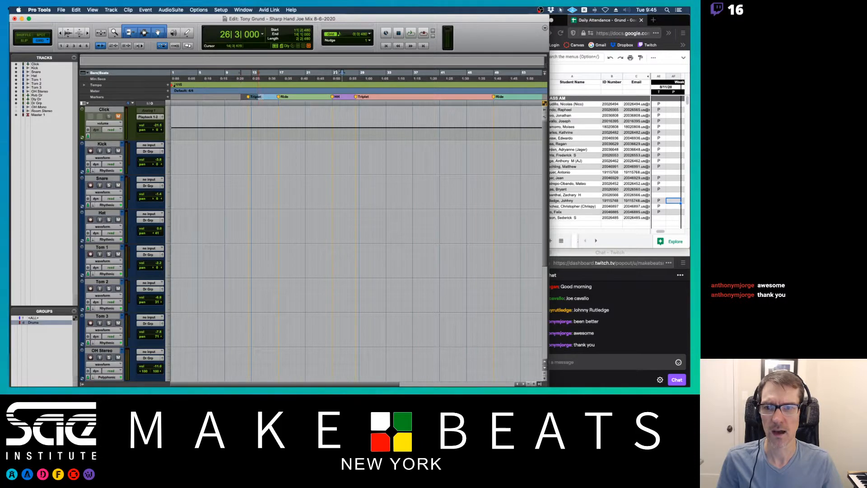
left_click(263, 98)
key("t")
key("t")
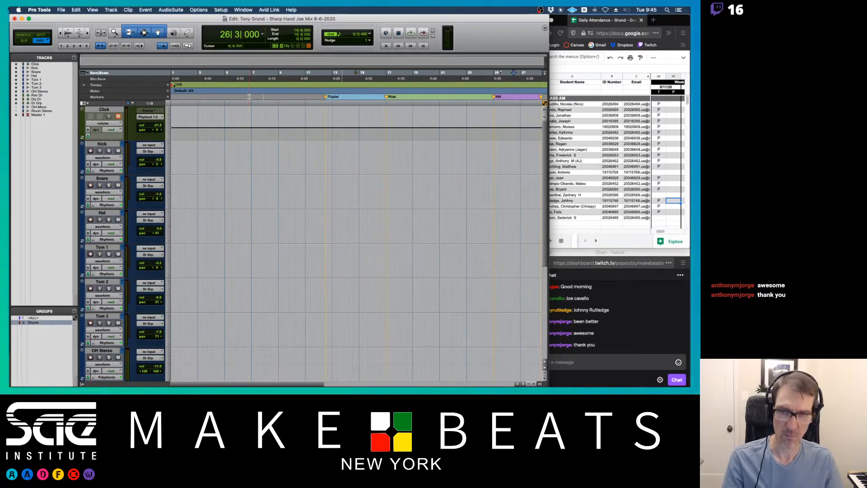
left_click_drag(296, 99, 417, 98)
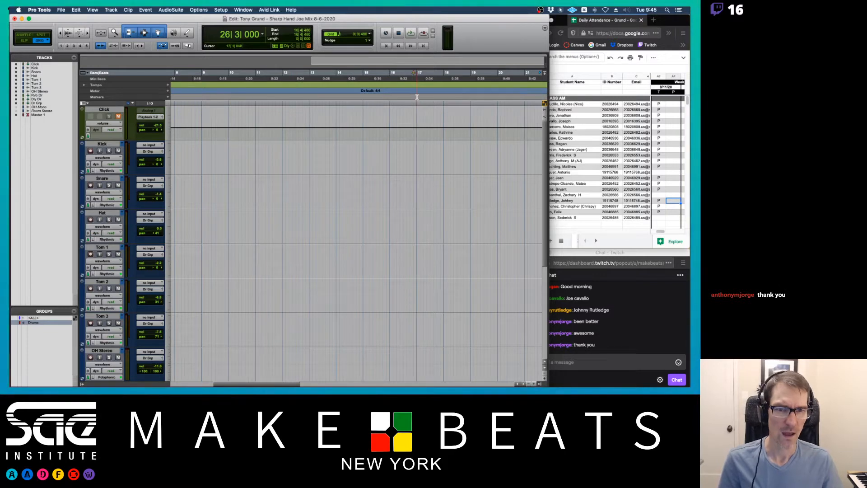
Remove the remaining markers further along the timeline.
scroll(428, 99, "right", 5)
scroll(428, 99, "right", 3)
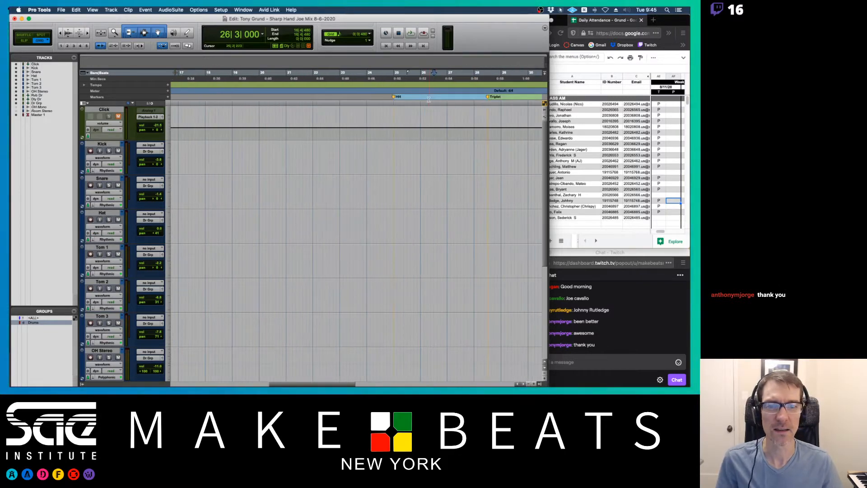
scroll(379, 98, "right", 4)
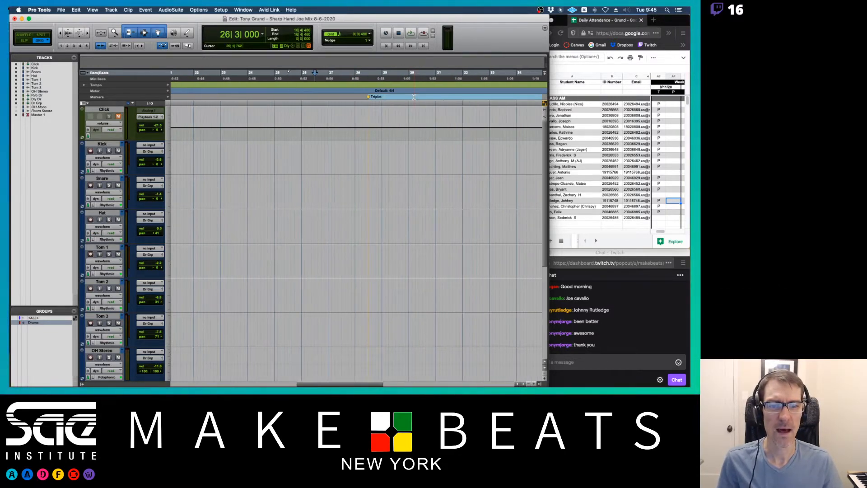
scroll(379, 98, "right", 15)
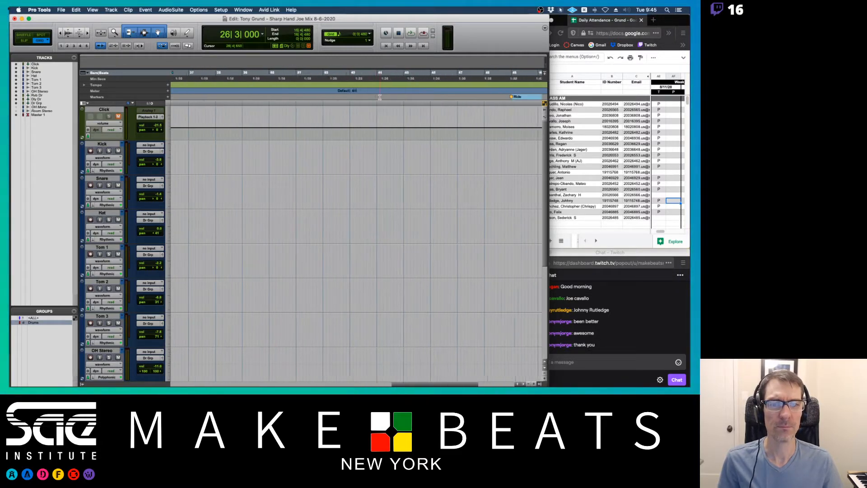
left_click(356, 98, "alt")
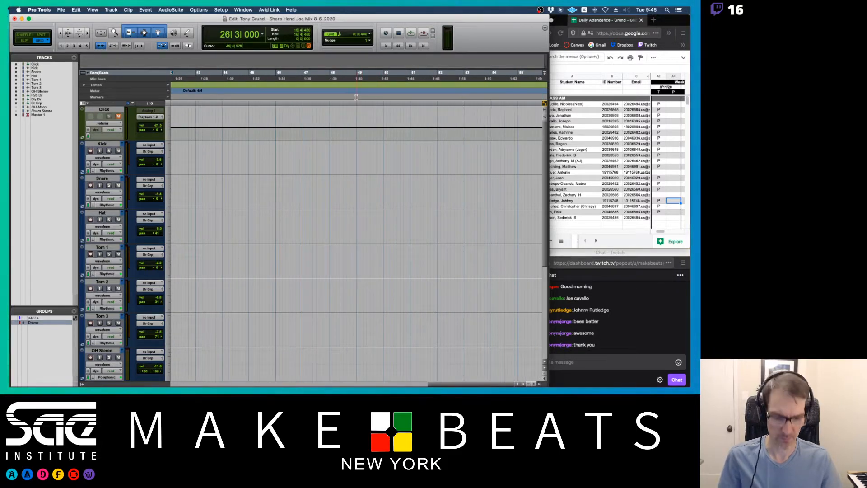
key("alt+a")
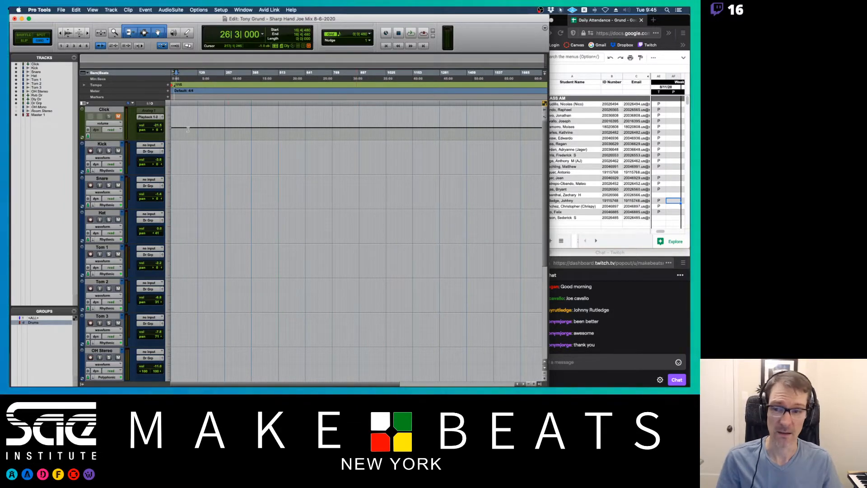
Reduce the height of all tracks in the Edit window.
left_click(164, 136)
left_click(174, 127)
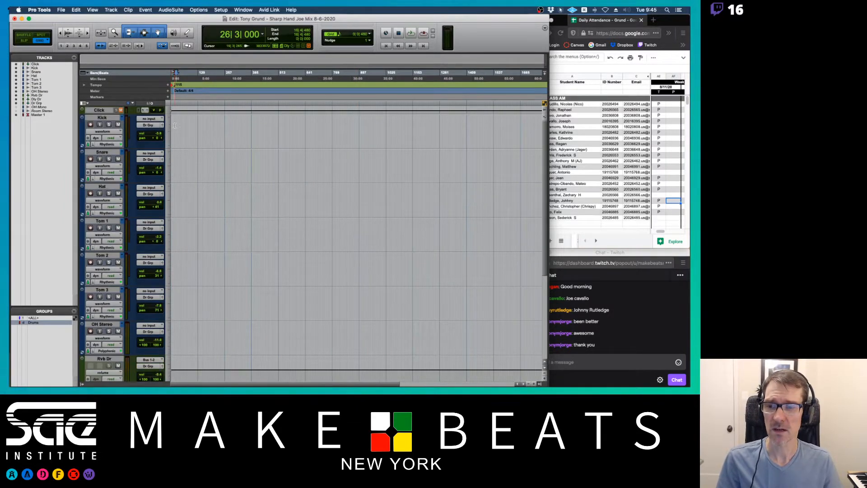
key("super+equal")
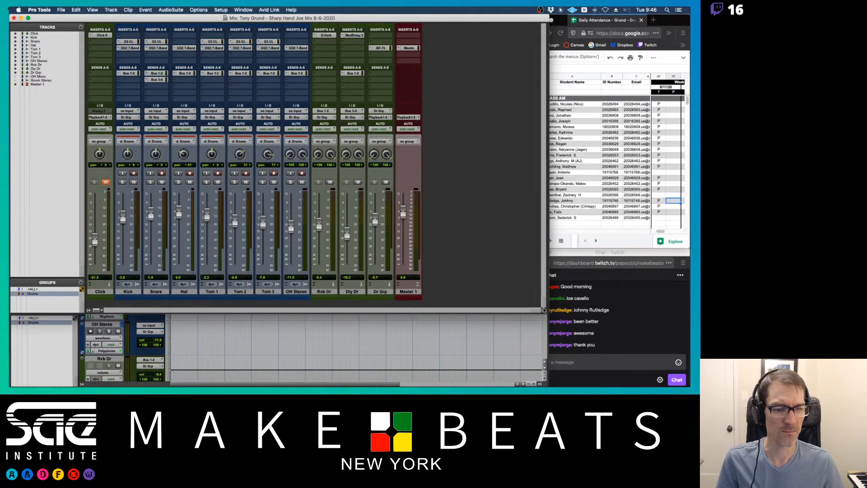
left_click(540, 384)
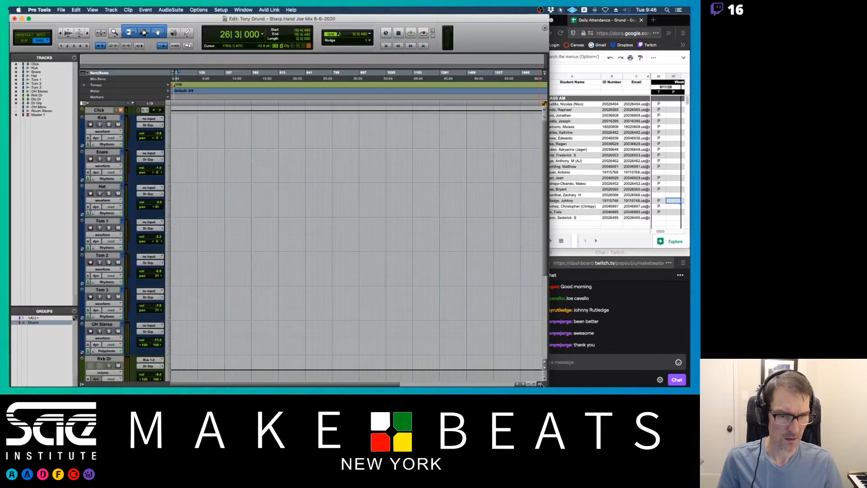
Select all clips in the clip list and remove them from the session, approving every in-use clip, then hide the list.
left_click(541, 384)
left_click(544, 59)
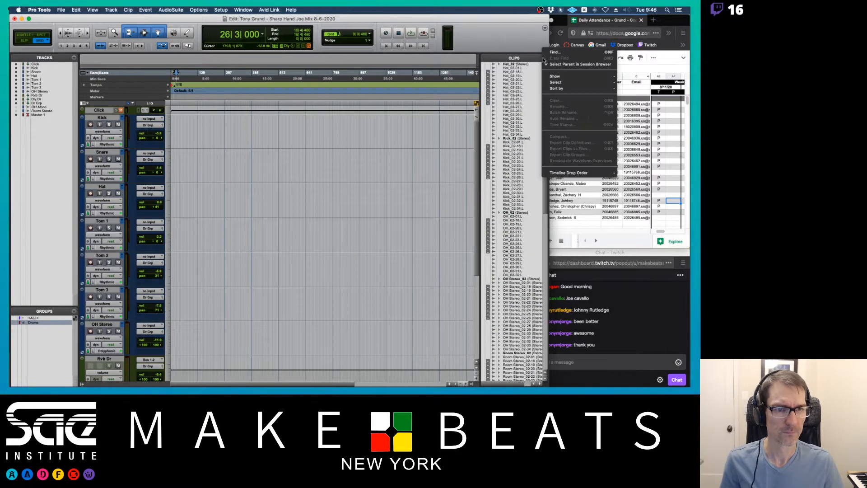
mouse_move(560, 82)
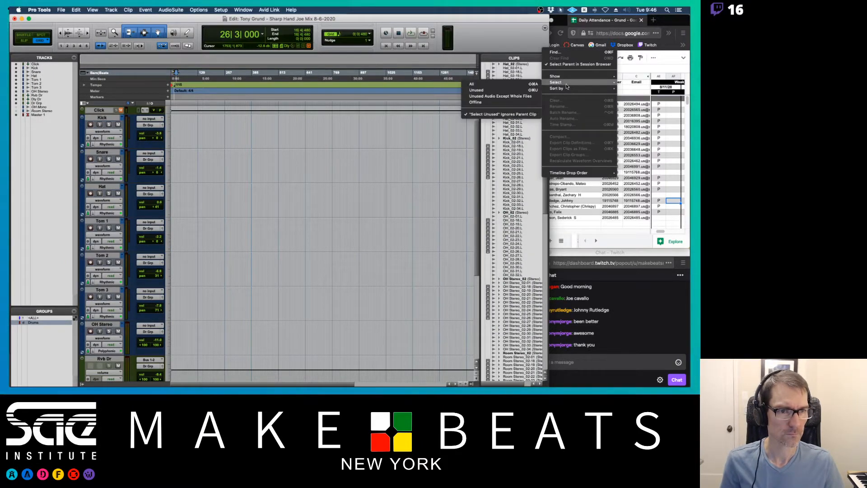
left_click(491, 85)
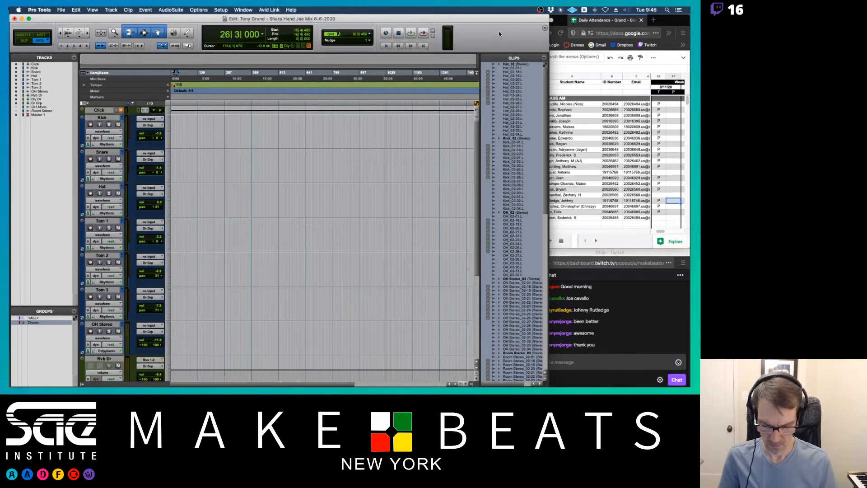
key("super+shift+b")
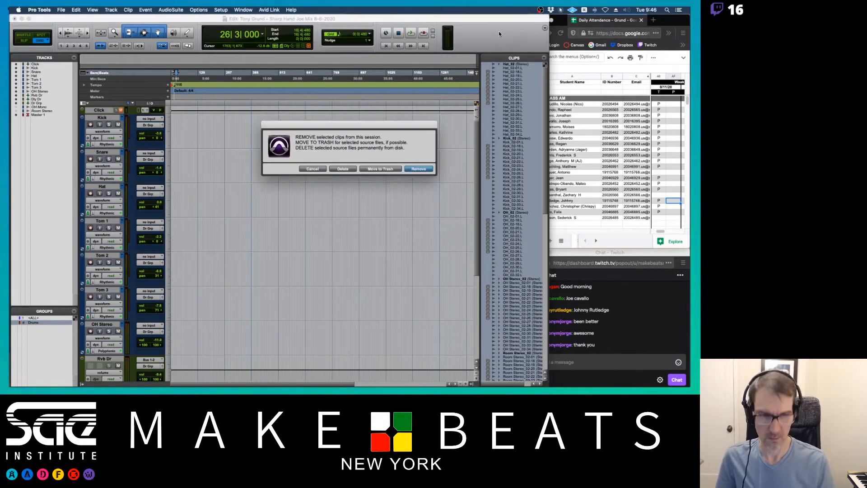
left_click(421, 169)
left_click(408, 169)
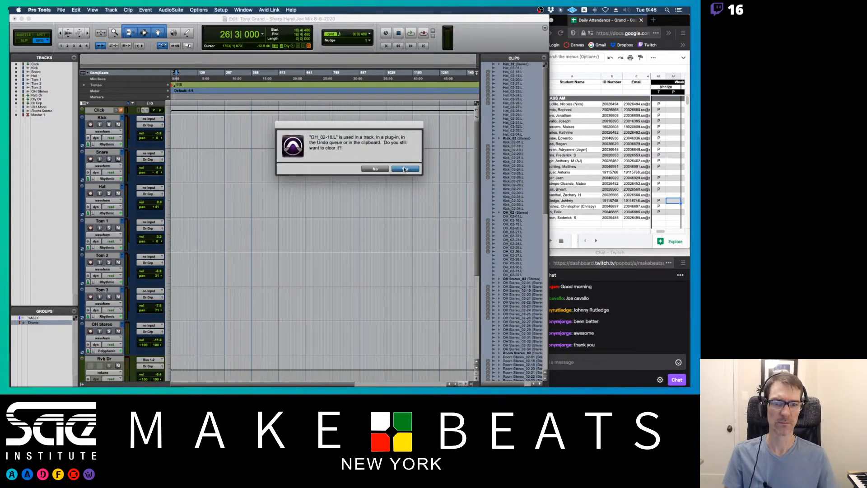
left_click(405, 170)
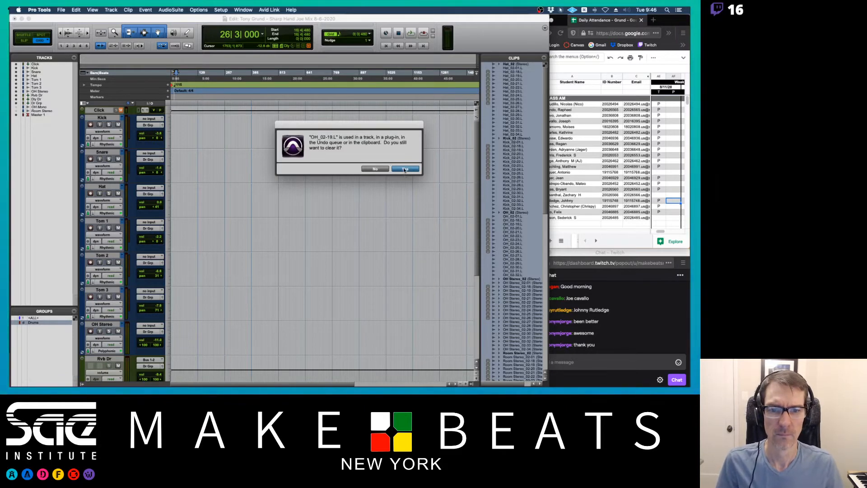
left_click(405, 170)
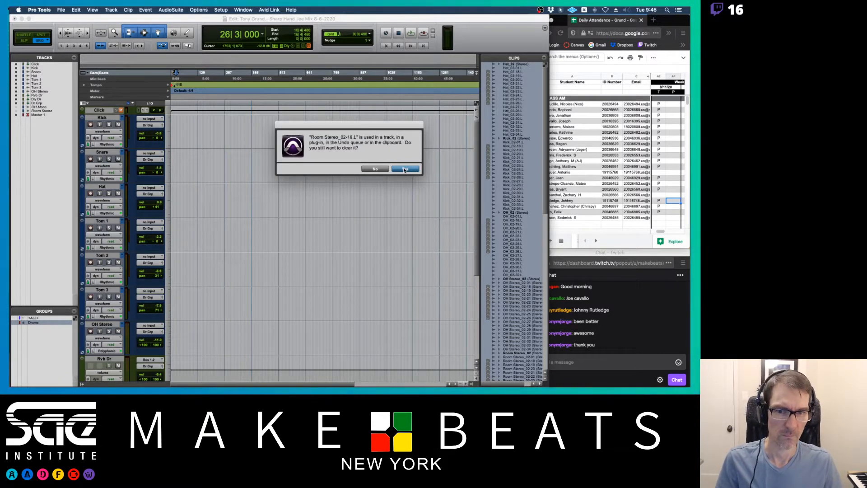
left_click(405, 170)
left_click(405, 169)
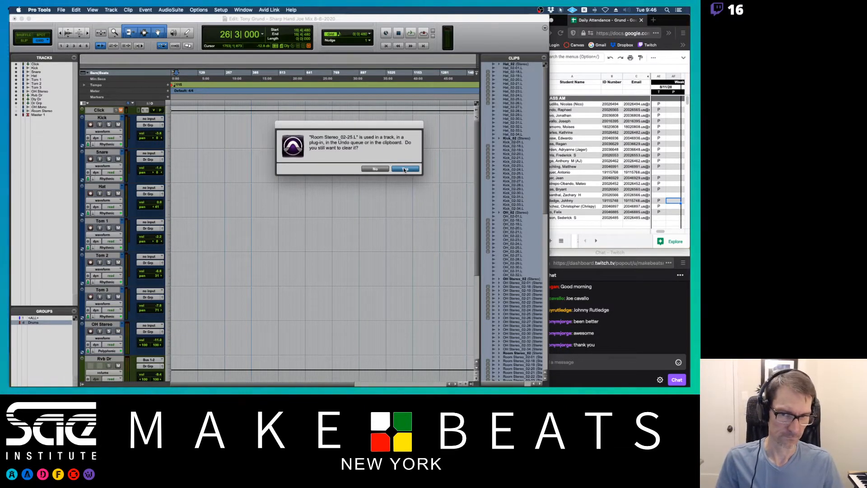
left_click(405, 169)
left_click(405, 169)
left_click(405, 170)
left_click(405, 169)
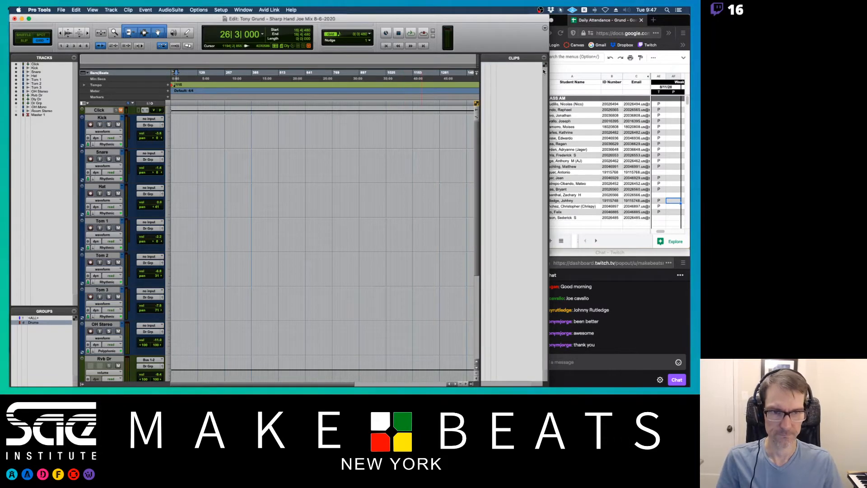
left_click(471, 384)
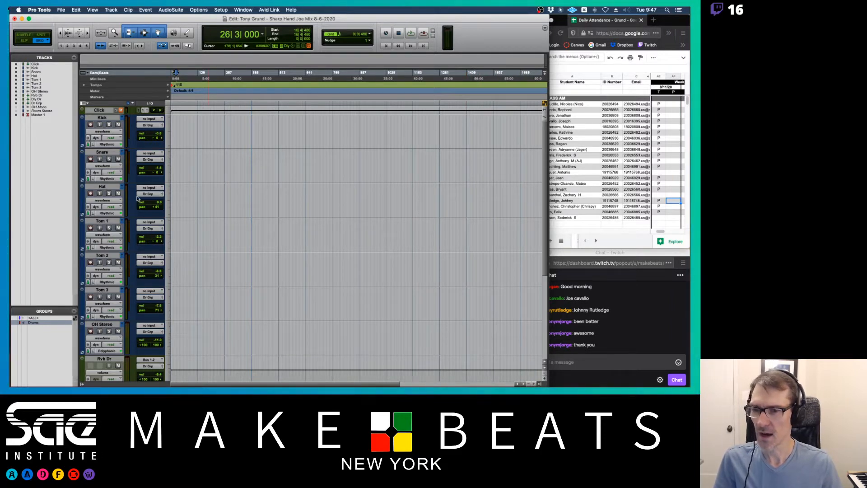
Delete the OH Mono and Room Stereo tracks, keeping their alternate playlists.
scroll(142, 182, "down", 5)
scroll(142, 182, "up", 5)
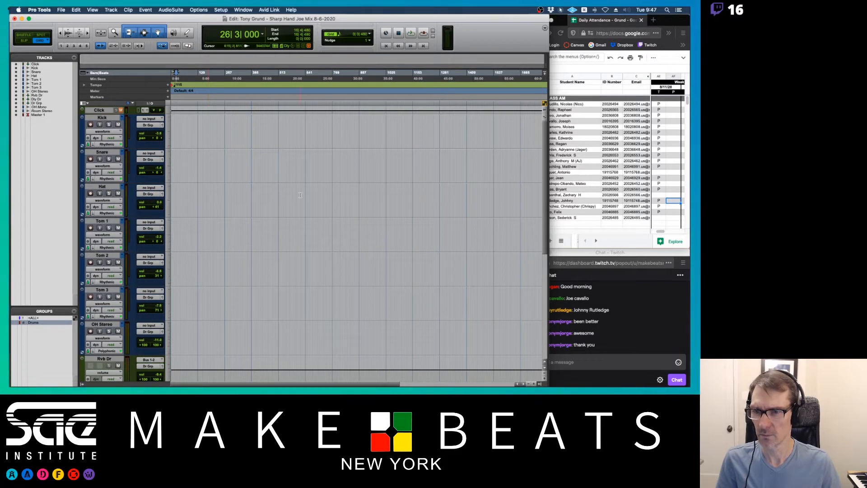
scroll(304, 202, "down", 5)
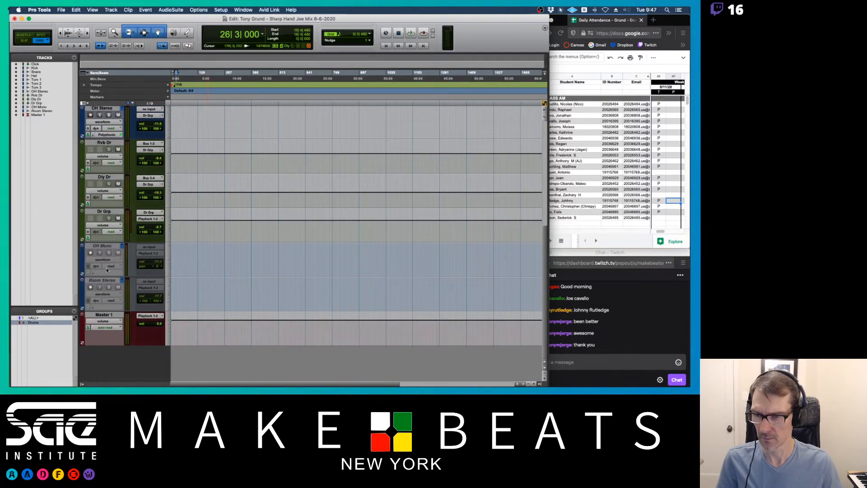
left_click(40, 107)
left_click(41, 111, "shift")
right_click(40, 111)
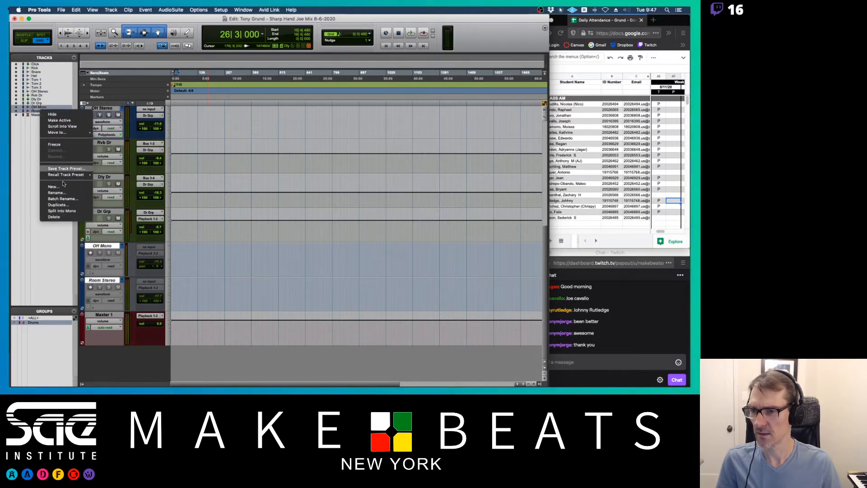
left_click(54, 217)
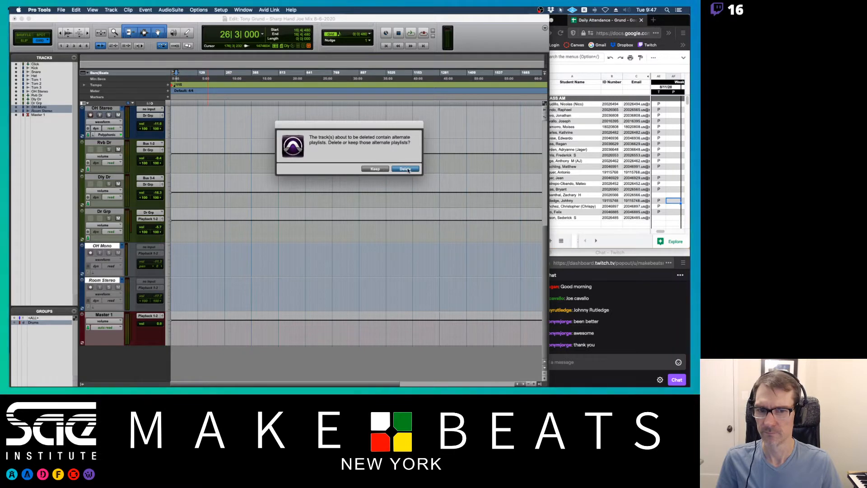
left_click(376, 169)
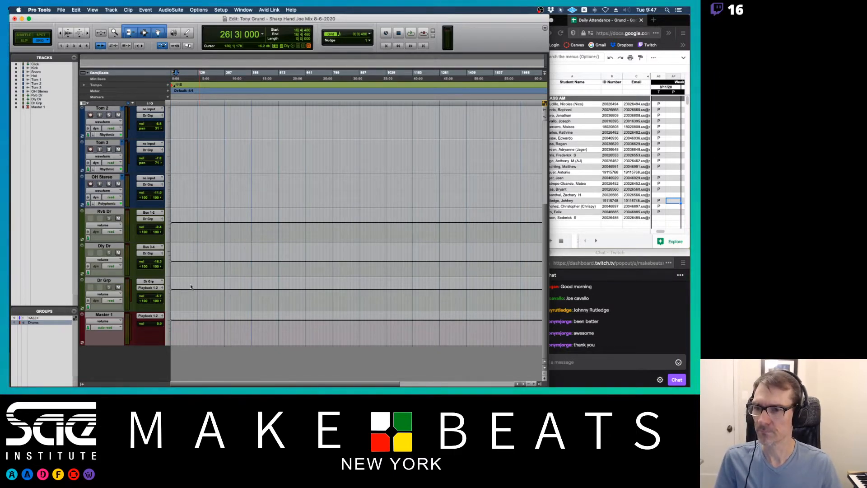
Return the insertion point to the session start and open the Mix window.
scroll(272, 230, "up", 10)
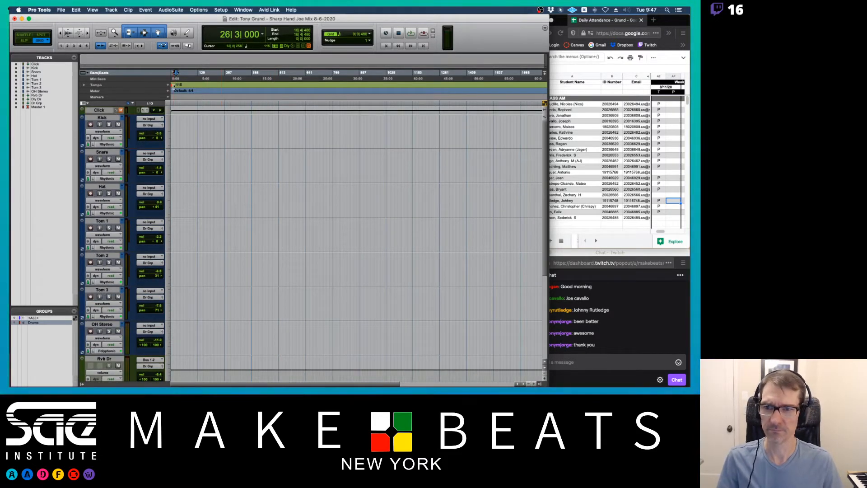
left_click(174, 72)
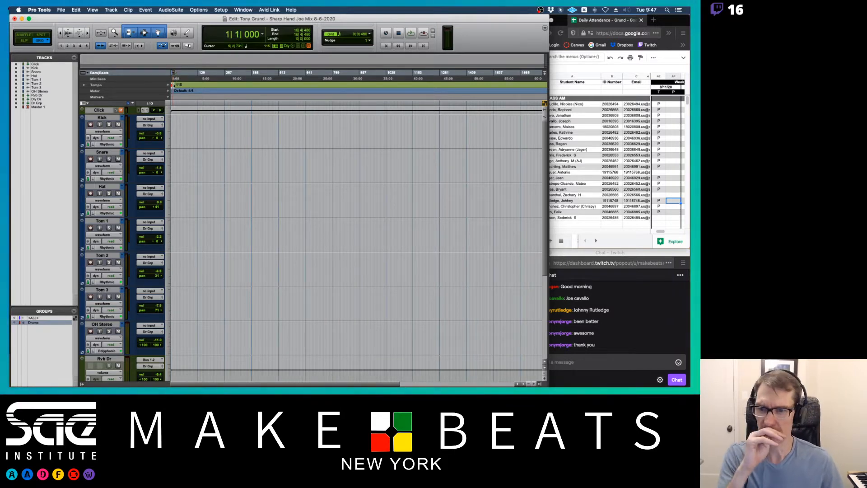
key("super+equal")
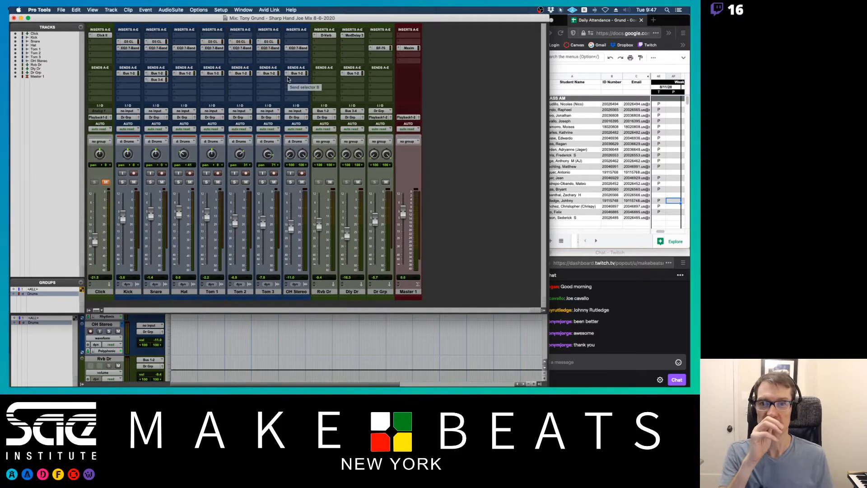
Select the channels from Kick through OH Stereo one at a time in the mixer.
left_click(130, 292)
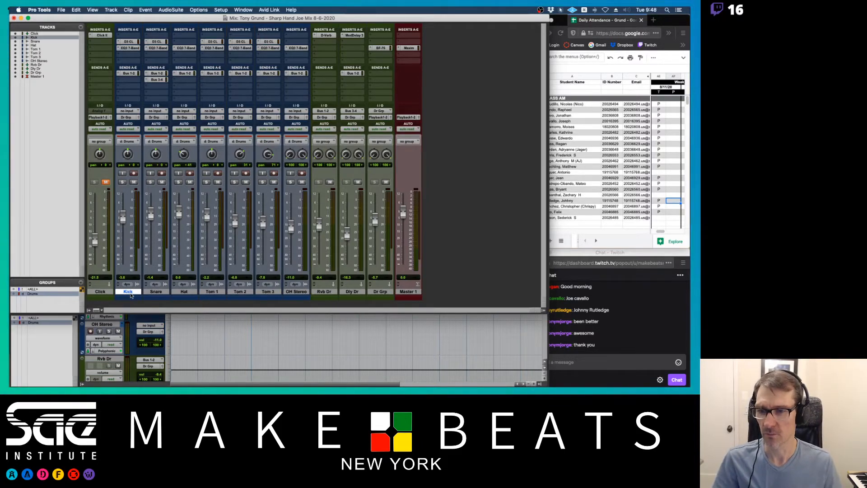
left_click(158, 293)
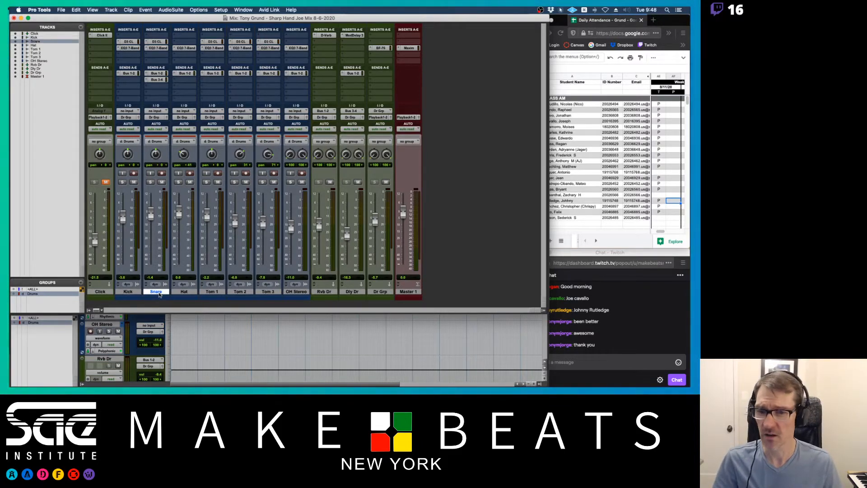
left_click(189, 293)
left_click(221, 292)
left_click(241, 292)
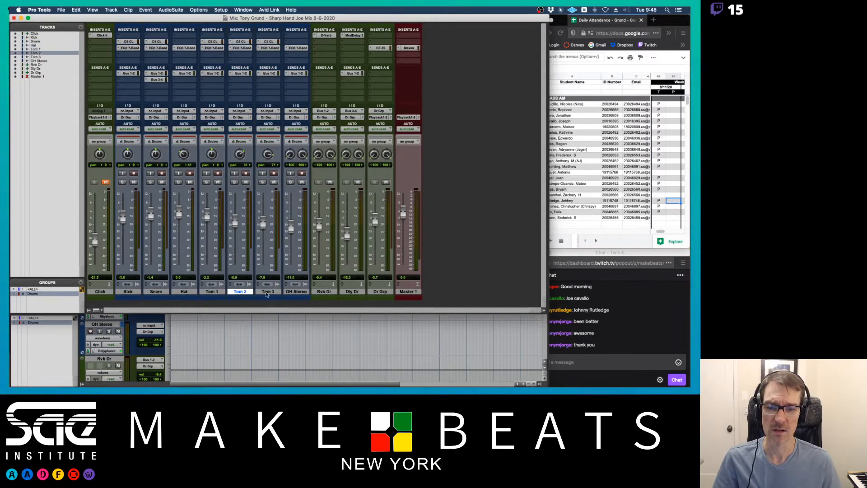
left_click(269, 293)
left_click(294, 294)
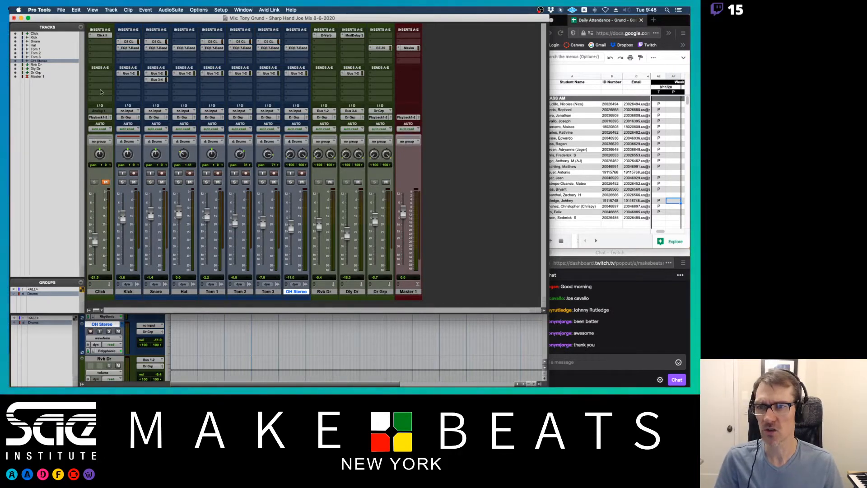
Open the Save As Template dialog for the session.
left_click(62, 10)
left_click(62, 10)
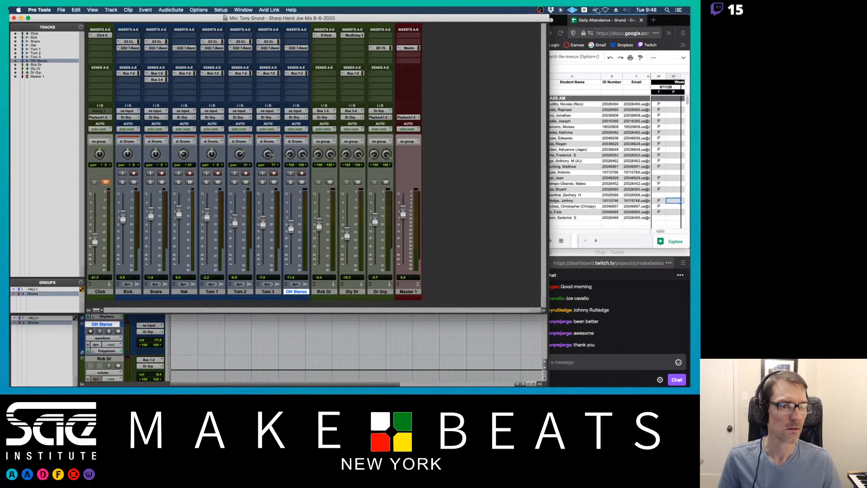
left_click(562, 9)
left_click(561, 28)
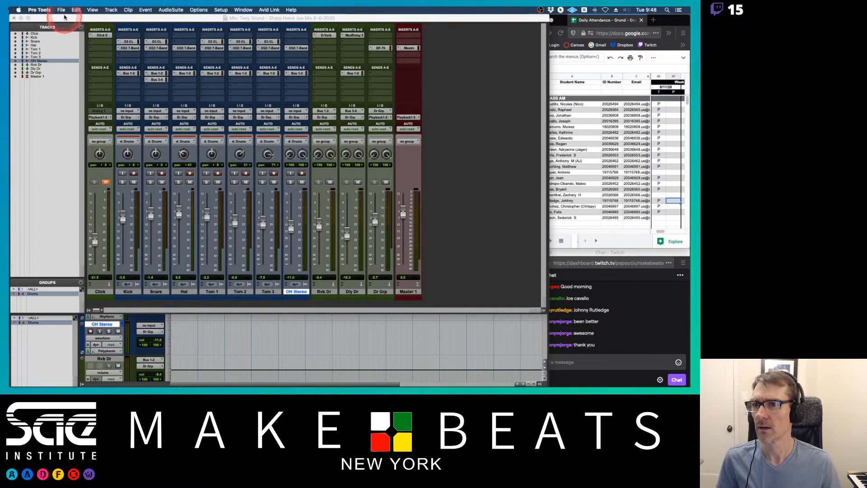
key("ctrl+alt")
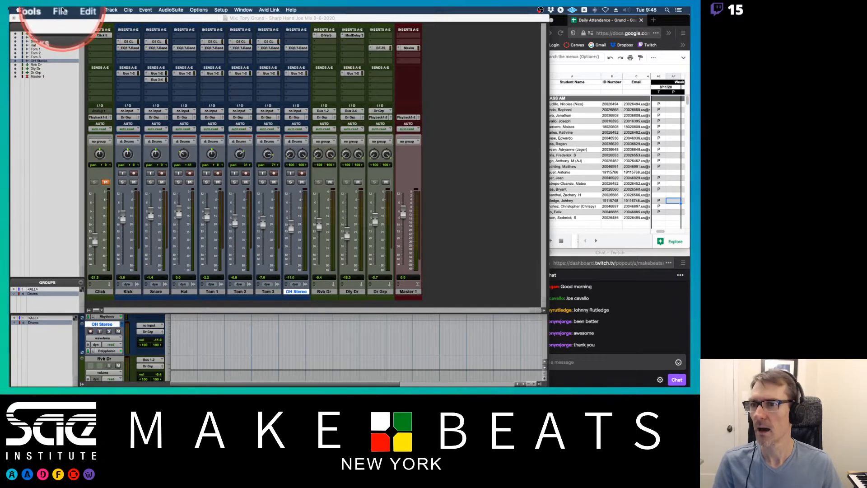
left_click(62, 11)
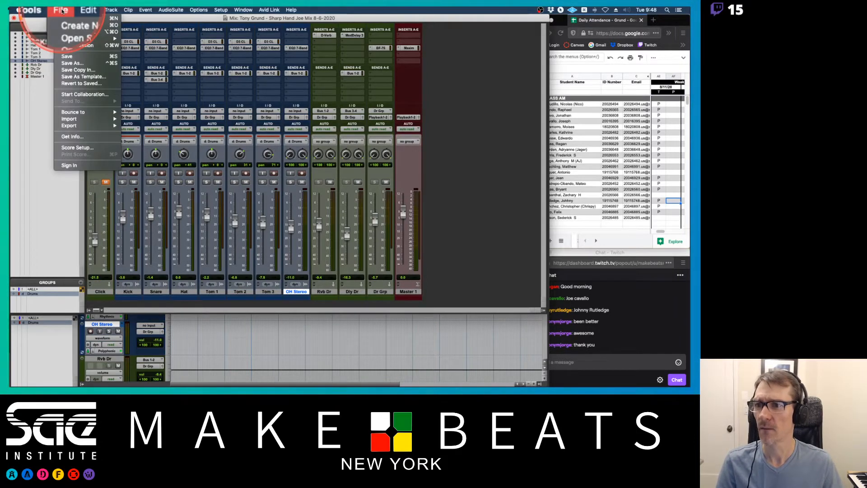
left_click(81, 76)
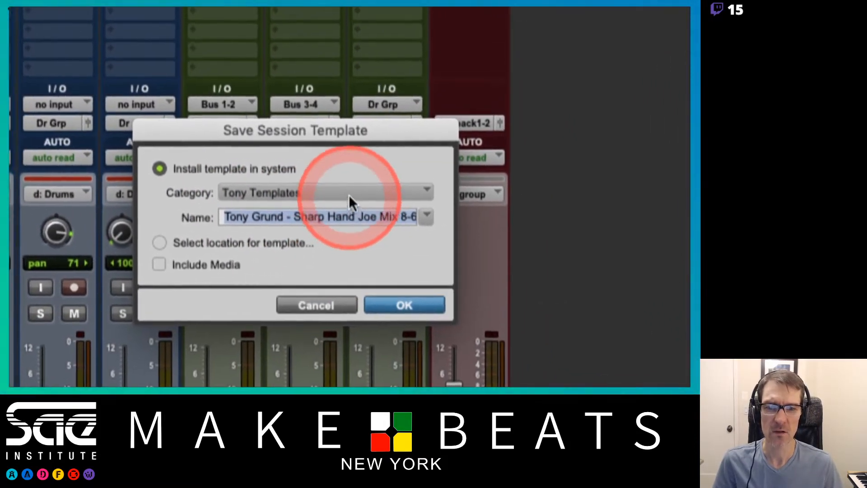
left_click(348, 194)
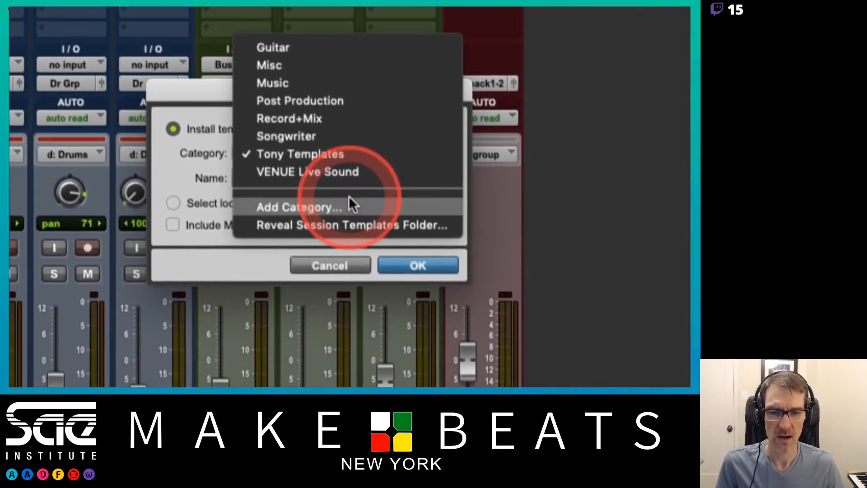
left_click(349, 196)
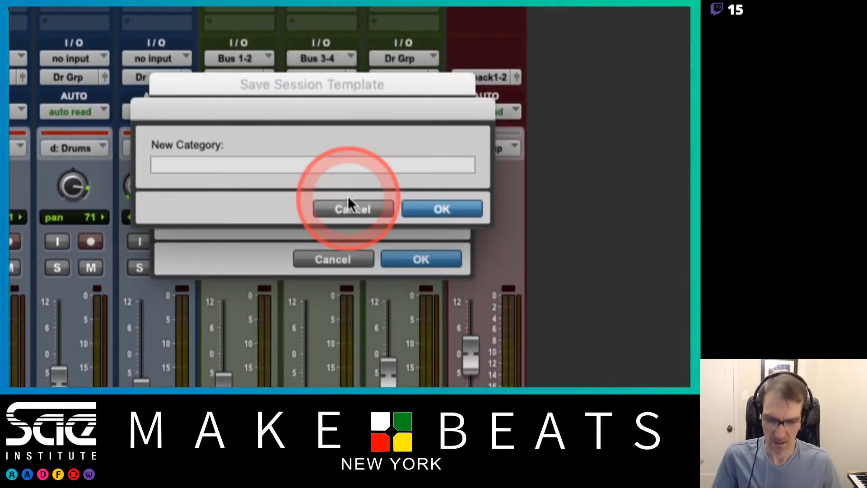
type("Tony Templa")
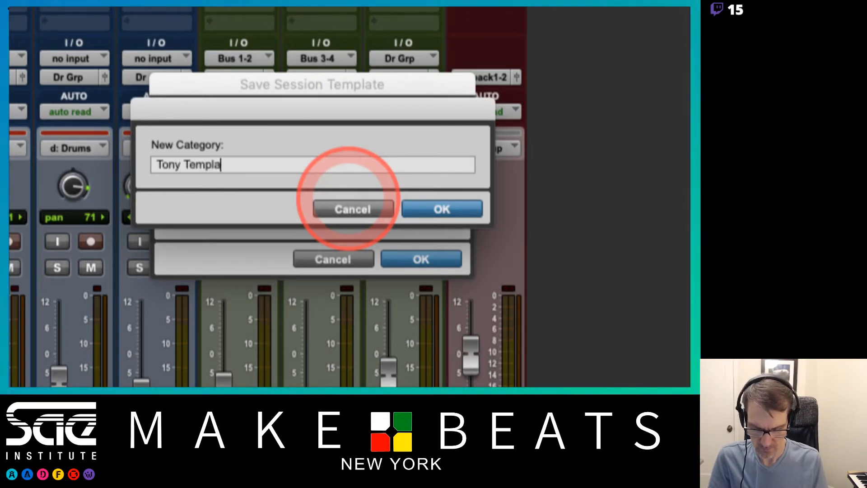
type("tes 2")
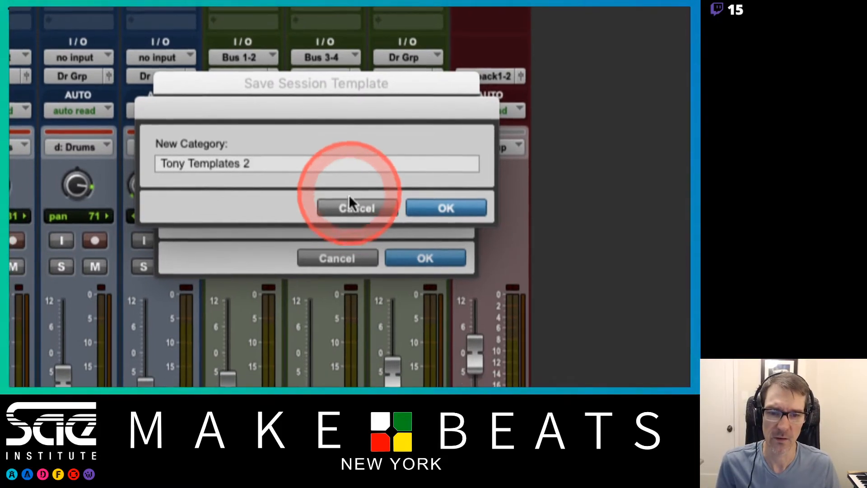
left_click(348, 208)
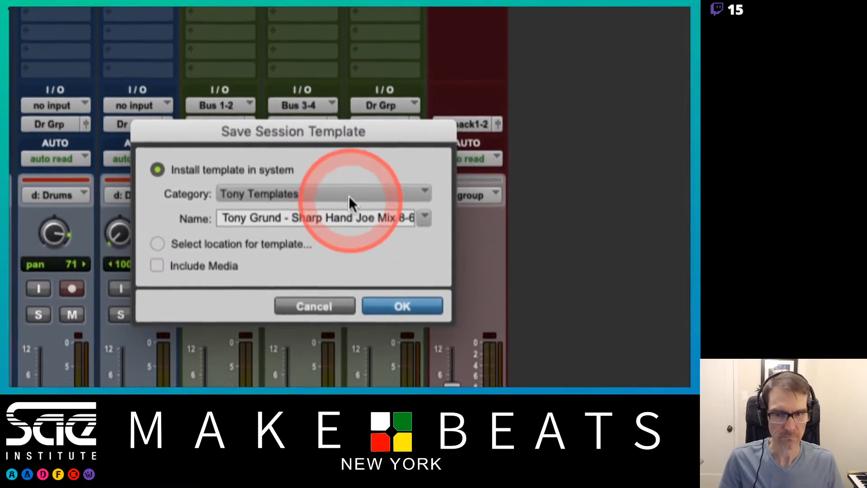
Reveal the session templates folder in Finder, then close the Finder windows.
left_click(350, 142)
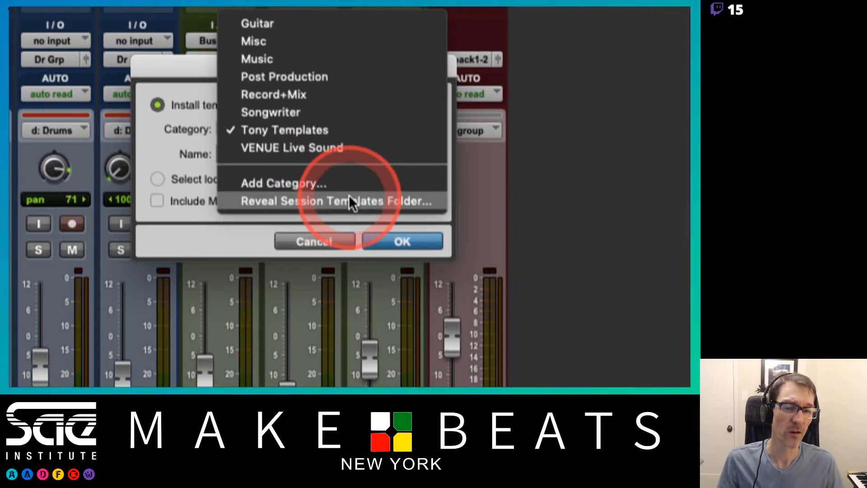
left_click(348, 199)
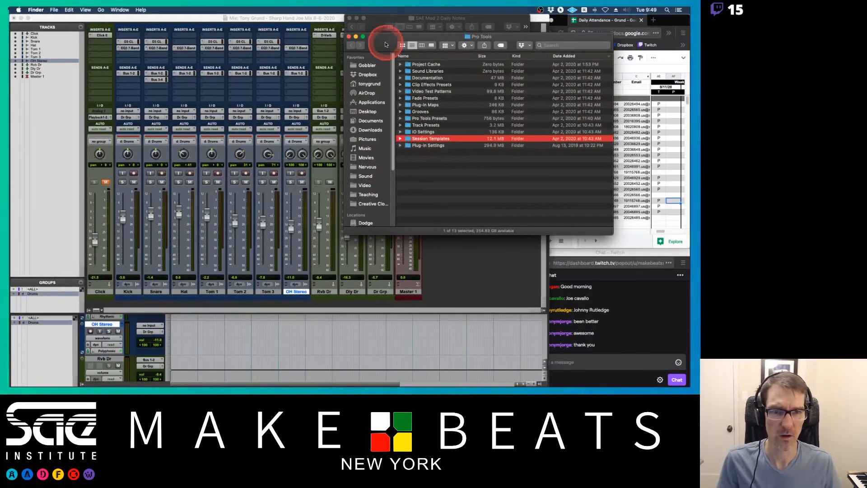
left_click_drag(386, 44, 391, 77)
key("super+w")
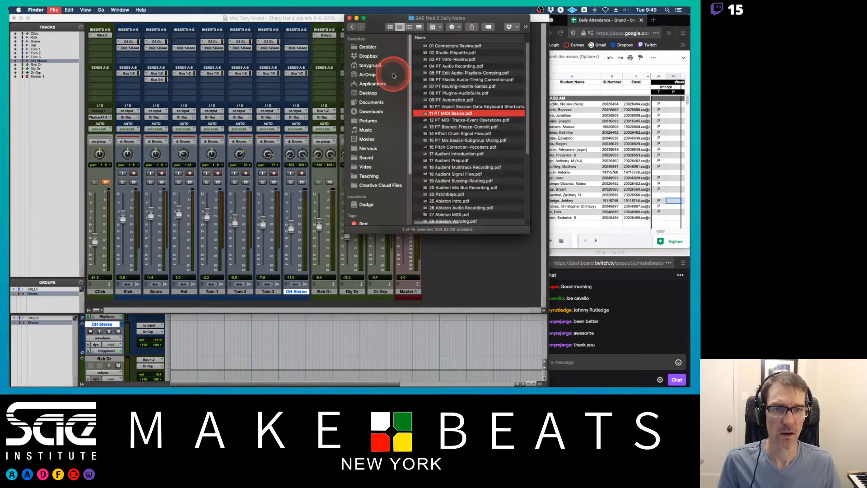
left_click(349, 18)
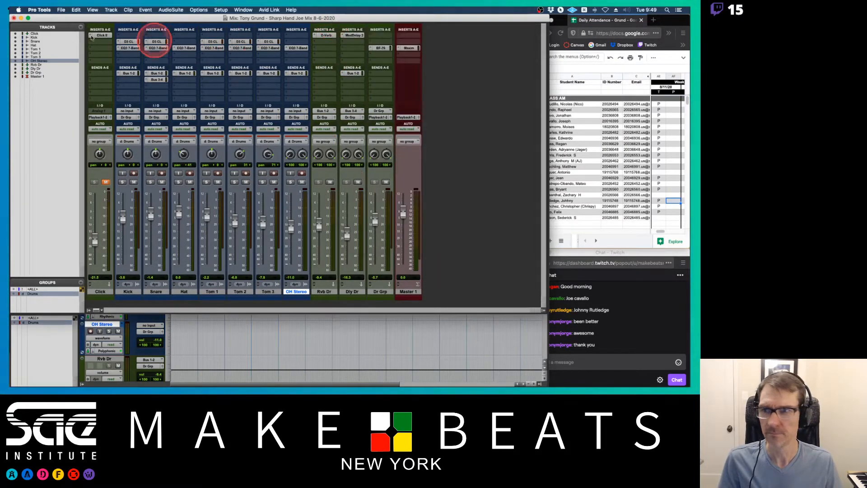
Reopen Save As Template and compare the template location options, keeping Install template in system under Tony Templates.
left_click(61, 10)
left_click(93, 77)
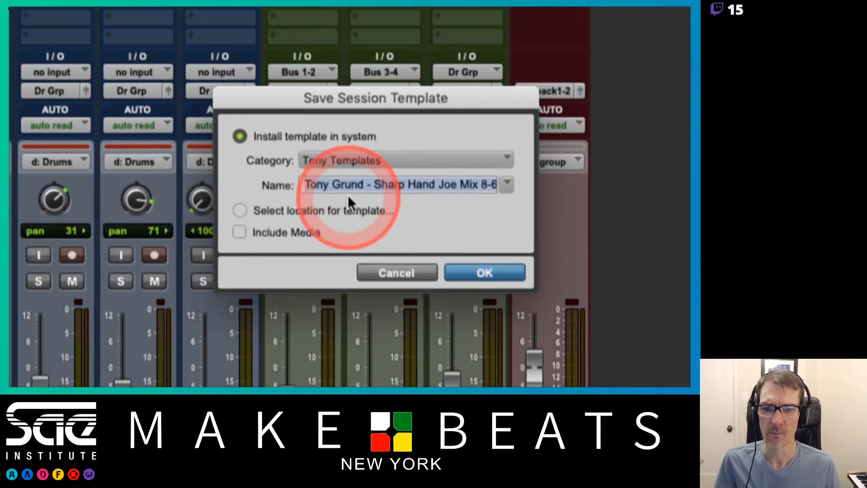
left_click(240, 210)
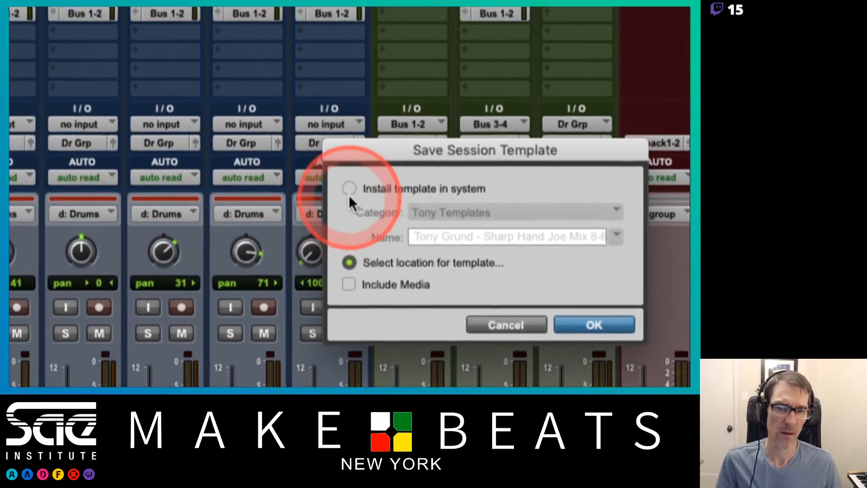
left_click(347, 128)
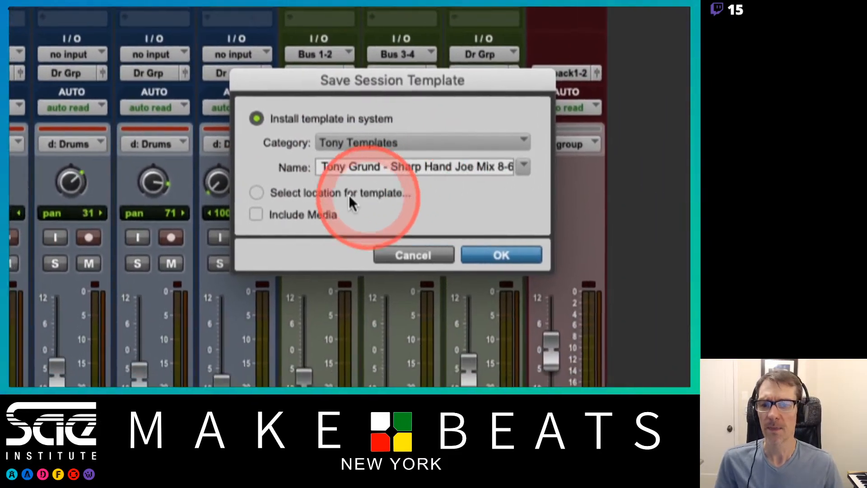
left_click(256, 192)
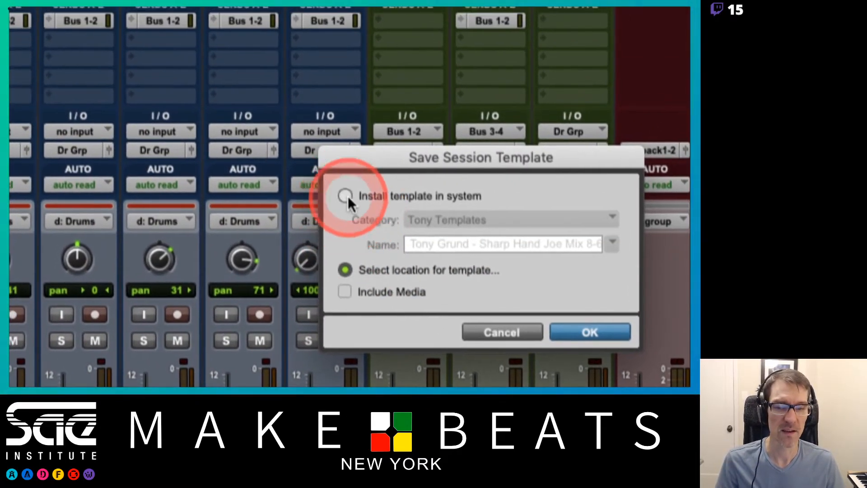
left_click(353, 125)
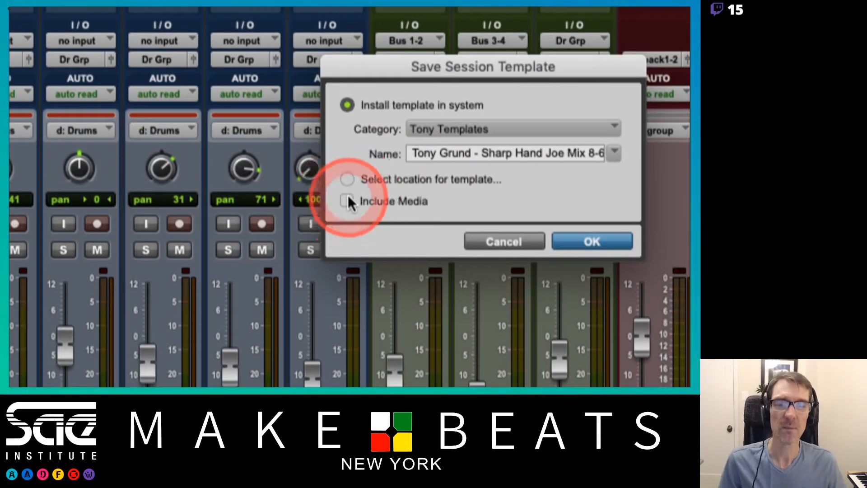
left_click(347, 202)
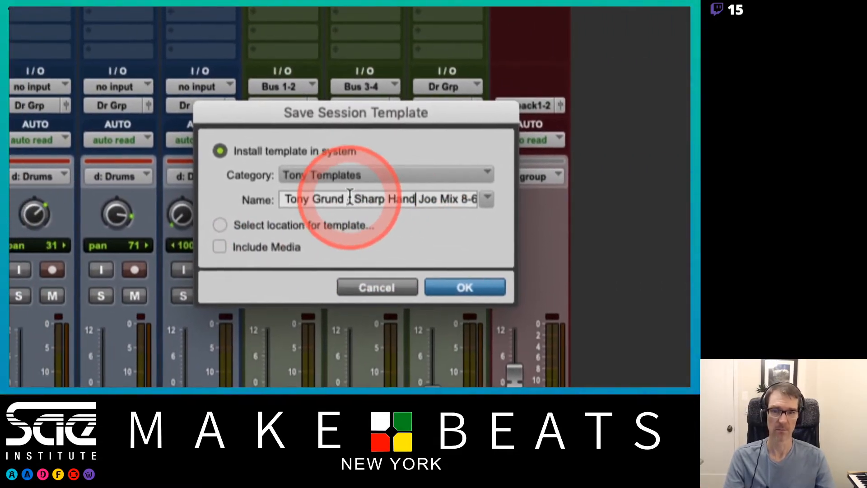
Name the template "TG - Studio Drums Setup" and save it.
triple_click(350, 199)
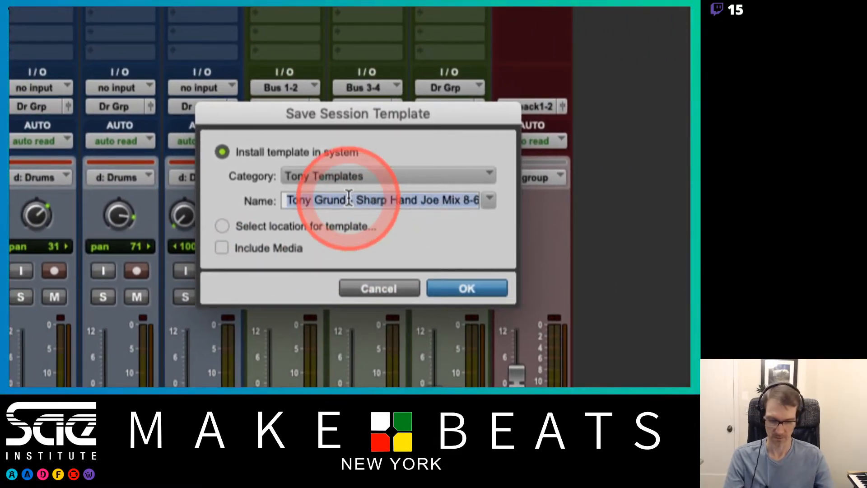
type("TG - ")
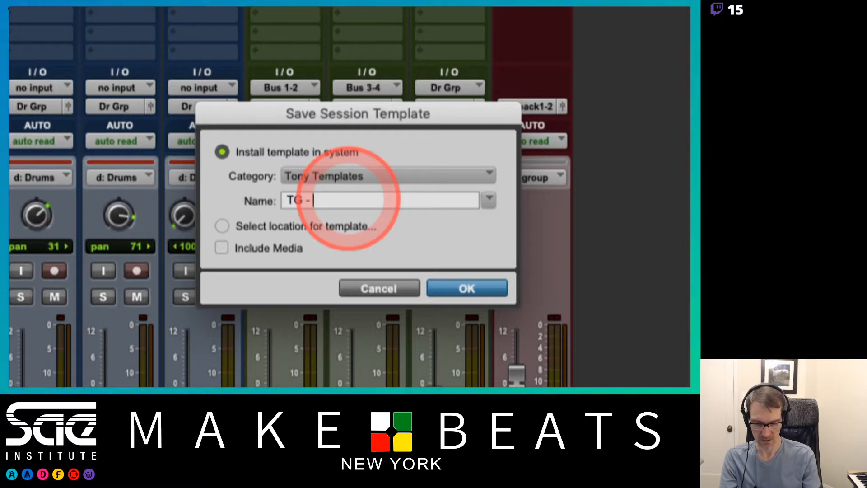
type("Studio S")
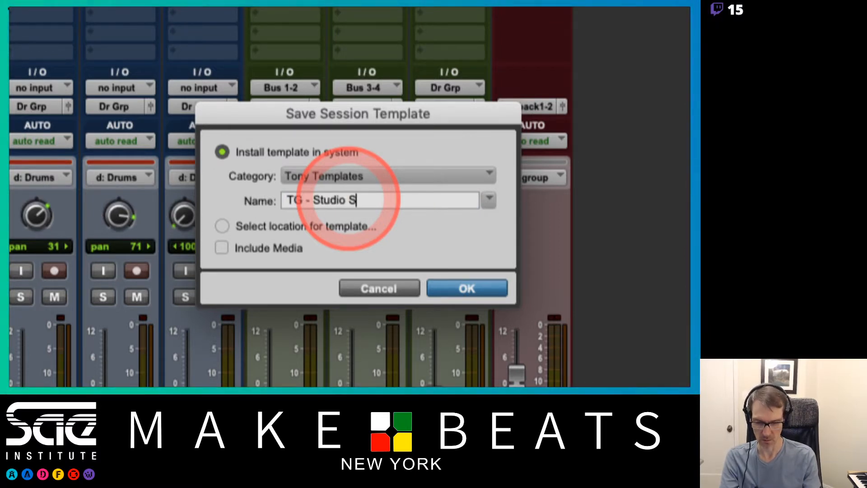
key("BackSpace")
type("Drums")
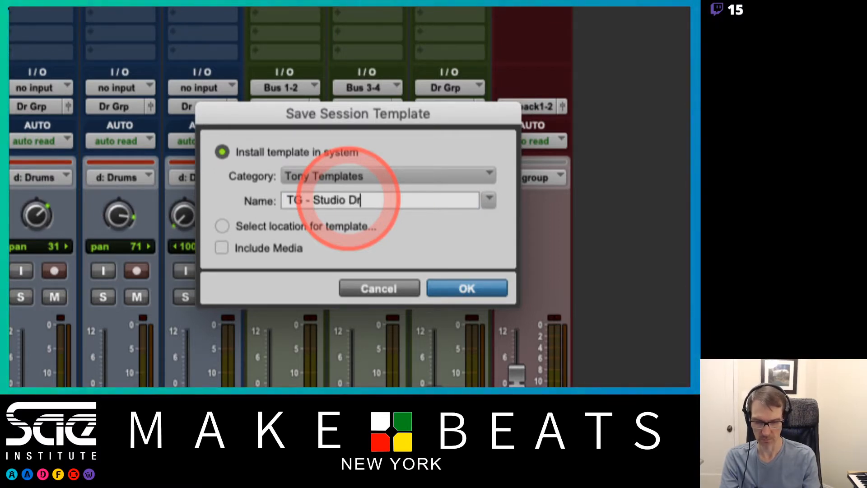
type(" Setup")
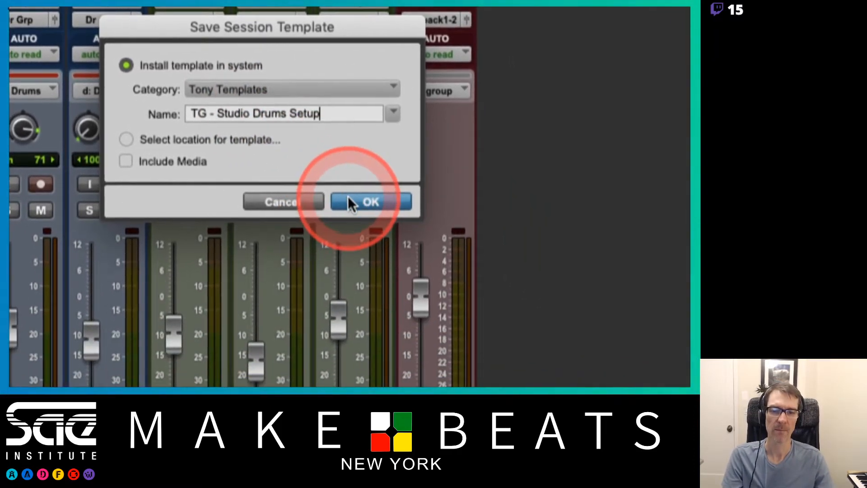
left_click(457, 283)
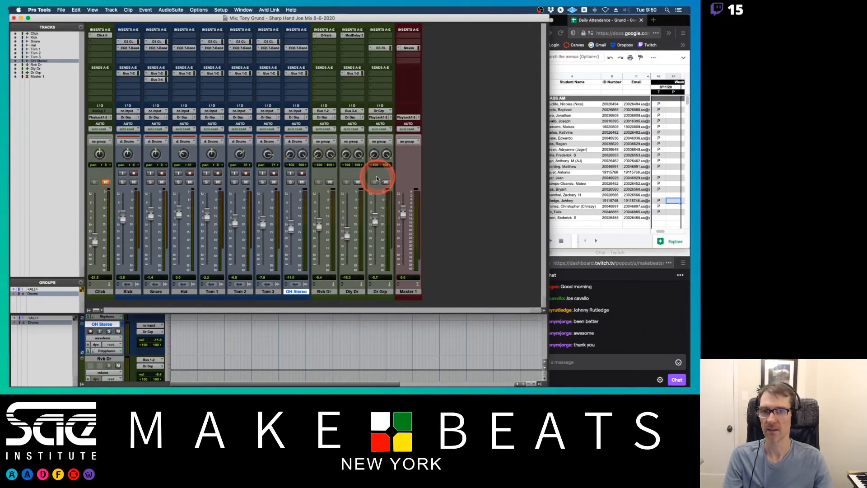
Close the current session without saving changes.
left_click(473, 355)
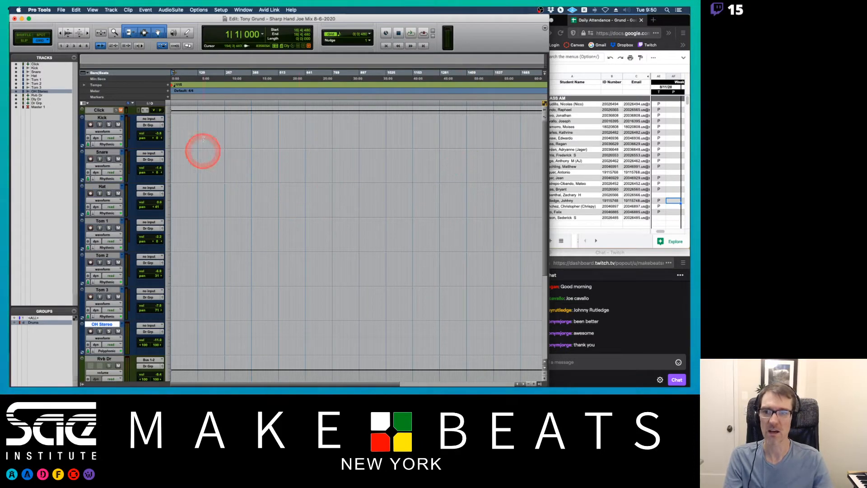
left_click(287, 76)
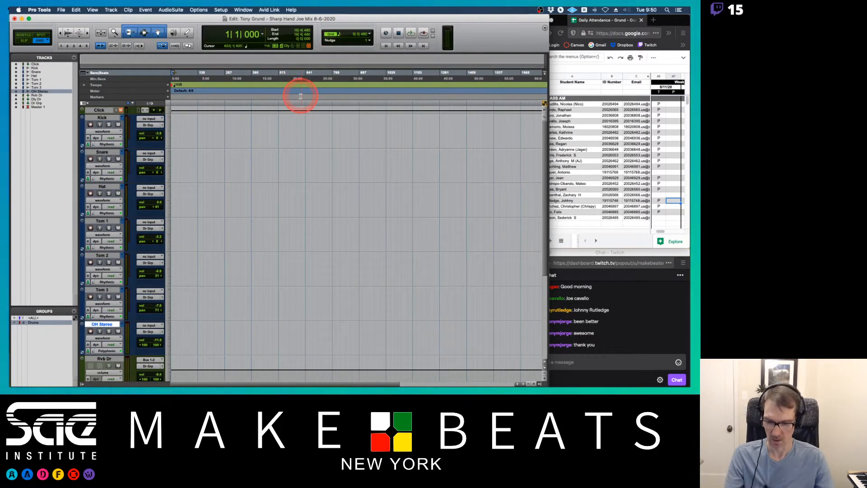
key("super+shift+w")
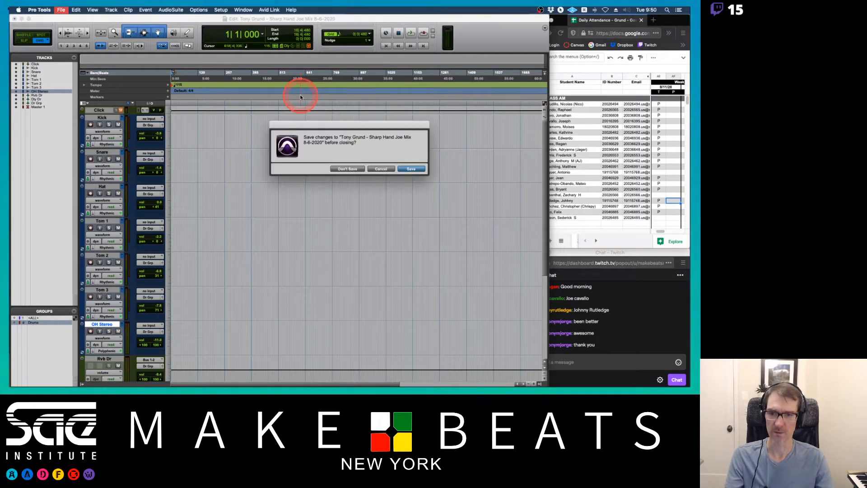
left_click(360, 169)
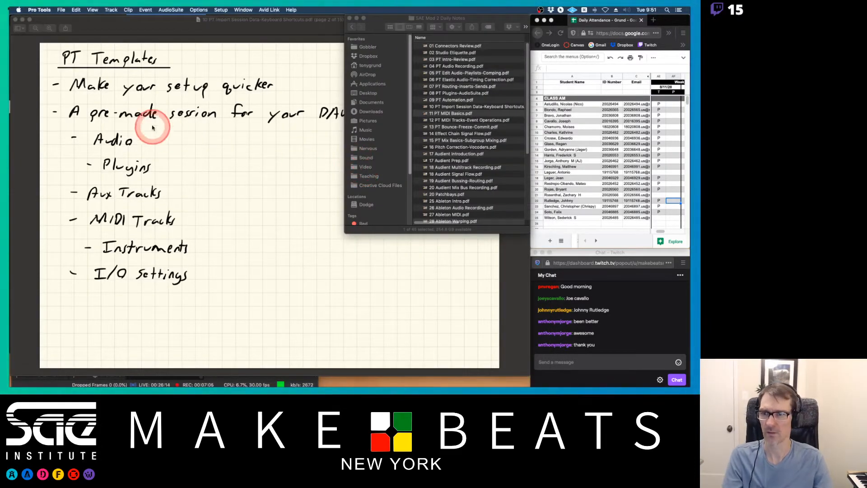
Start creating a new session and turn on Create From Template.
left_click(61, 10)
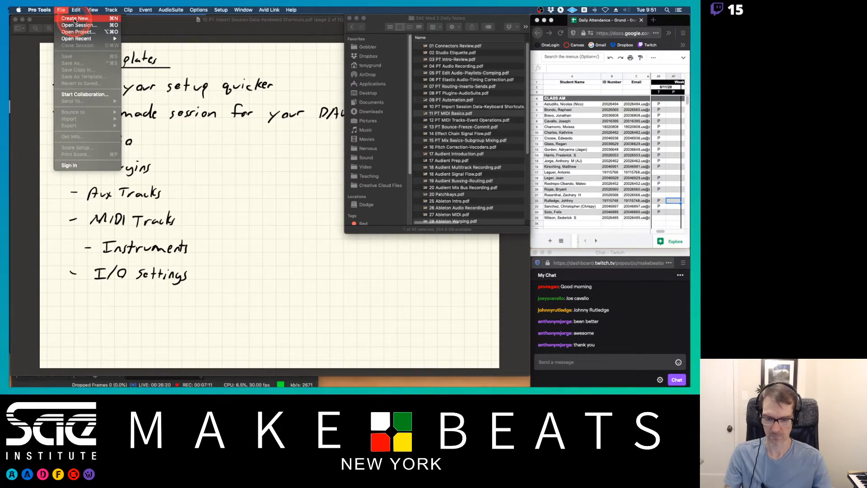
key("ctrl")
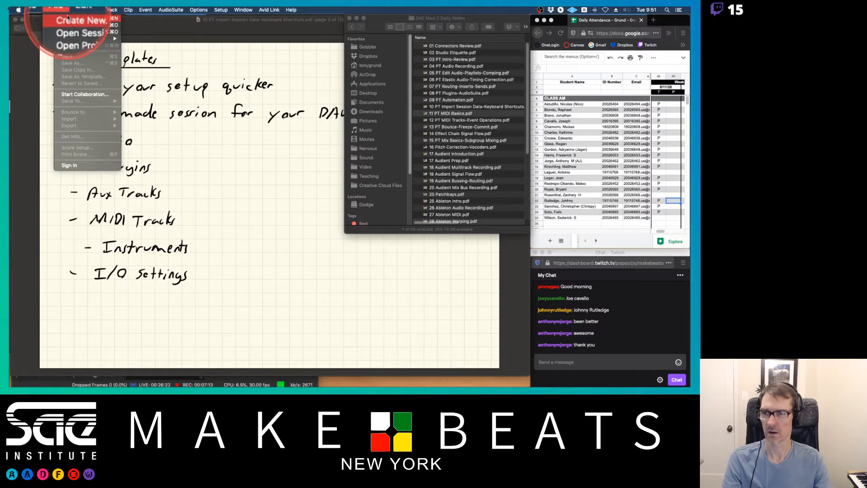
left_click(71, 16)
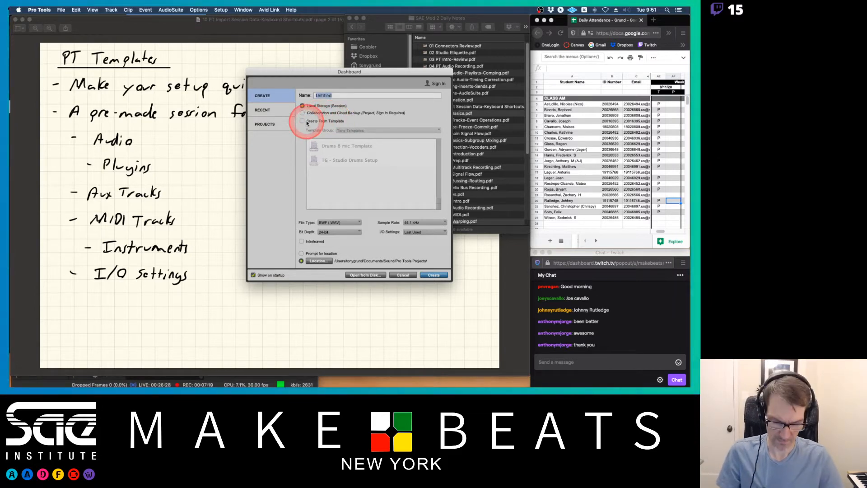
key("ctrl")
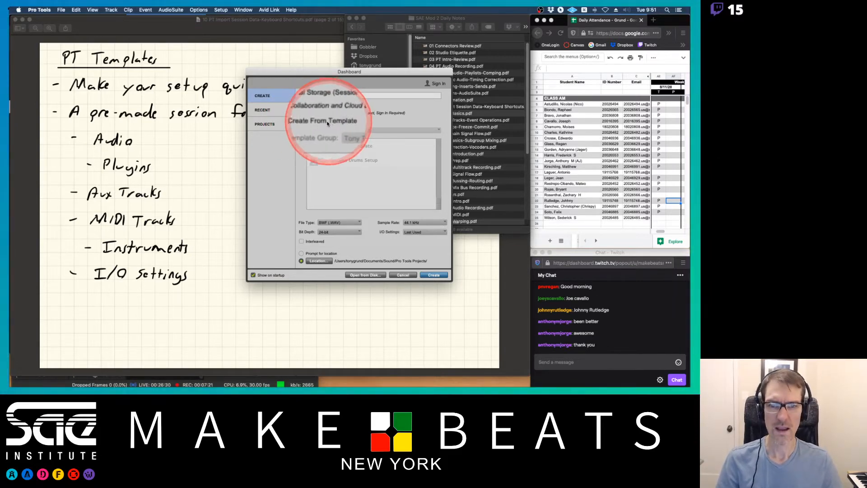
left_click(302, 122)
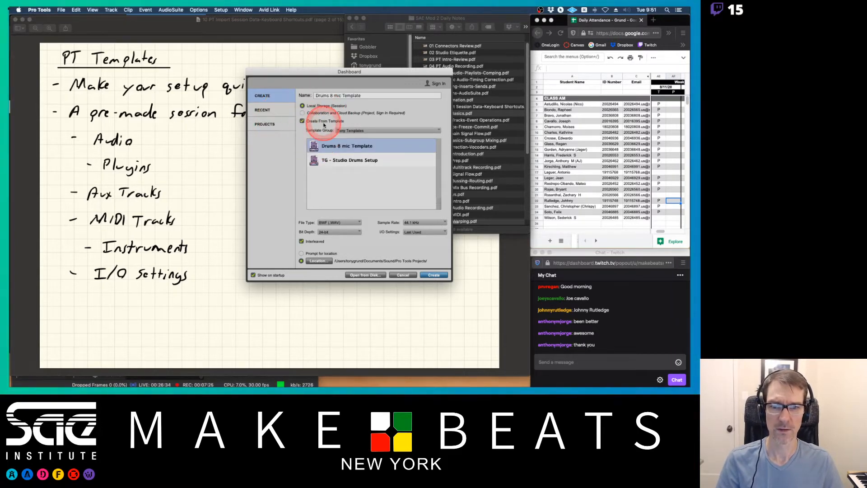
Browse the template groups one by one, ending on Tony Templates.
left_click(355, 131)
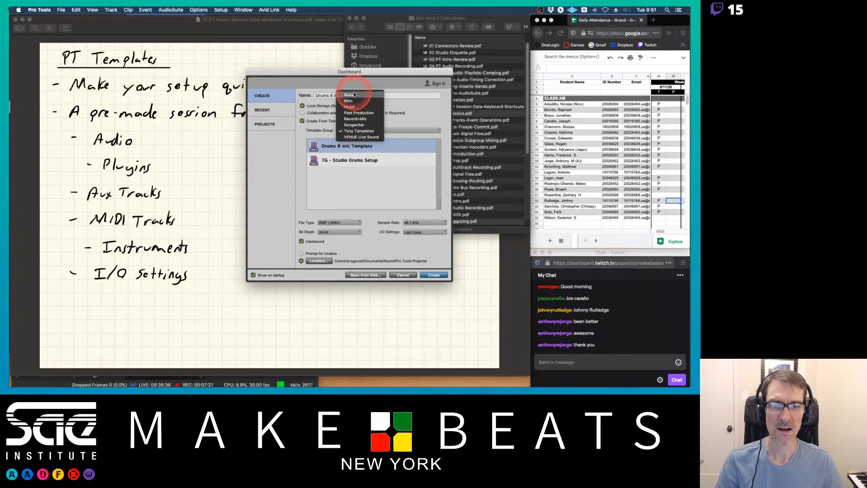
left_click(351, 94)
left_click(353, 132)
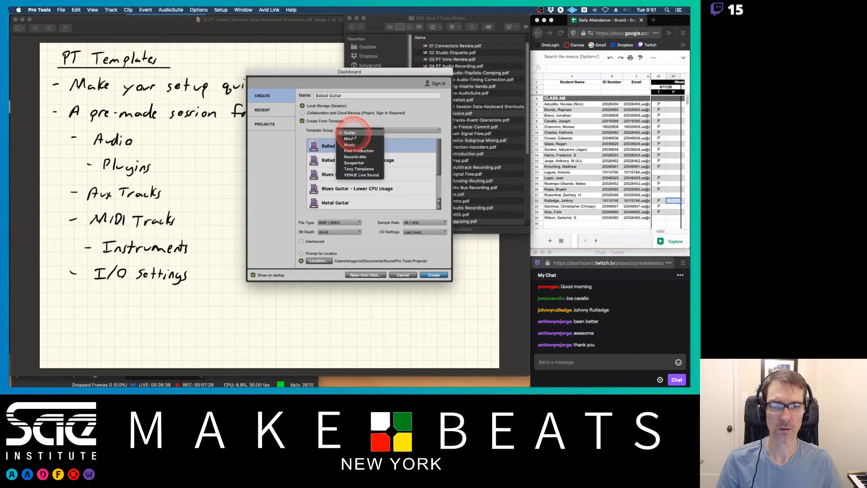
left_click(355, 140)
left_click(356, 131)
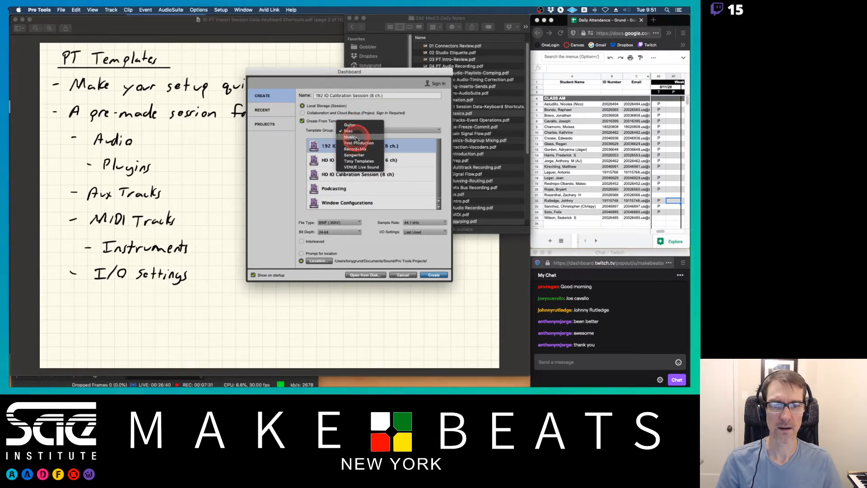
left_click(355, 136)
left_click(359, 131)
left_click(361, 136)
left_click(360, 132)
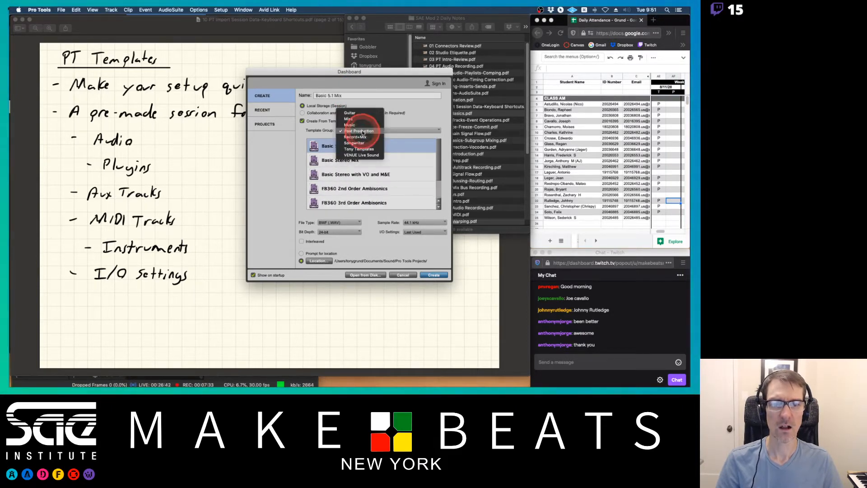
left_click(360, 136)
left_click(359, 131)
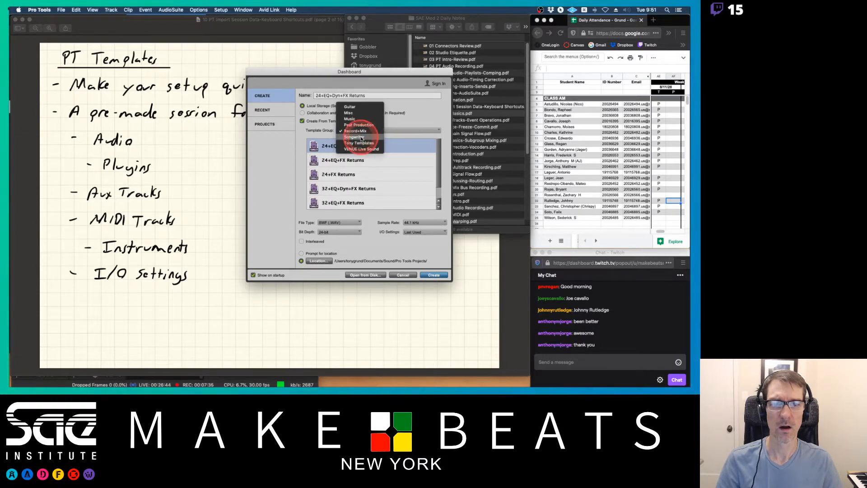
left_click(361, 136)
left_click(362, 131)
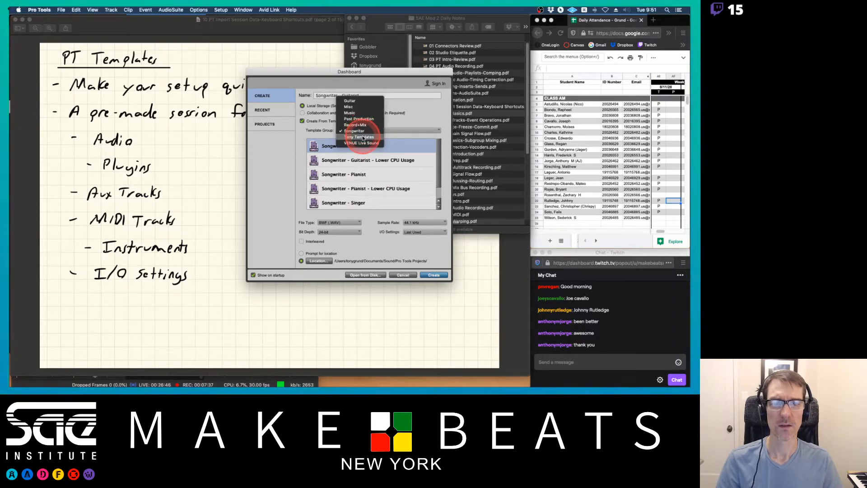
left_click(363, 137)
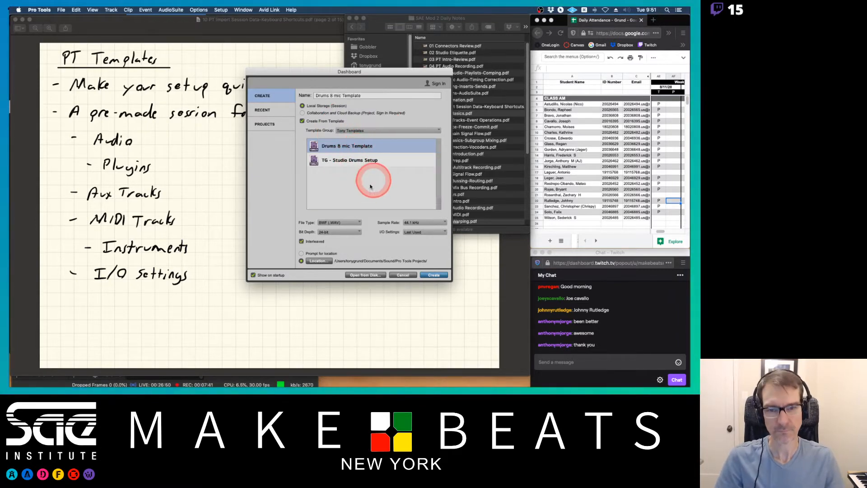
Pick the TG - Studio Drums Setup template, set I/O Settings to Stereo Mix and enable Interleaved.
left_click(361, 160)
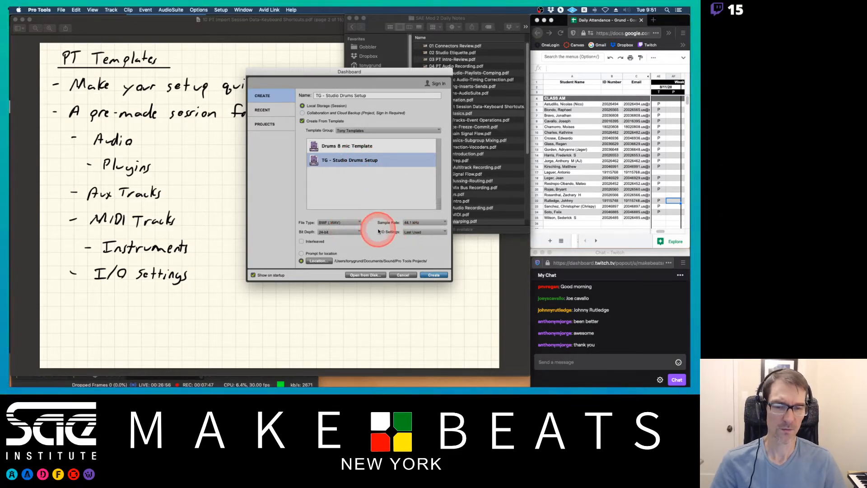
left_click(416, 233)
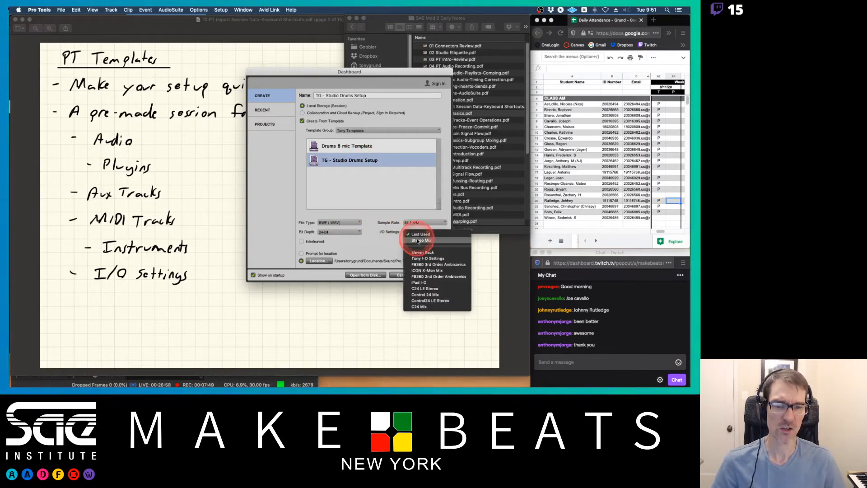
left_click(415, 244)
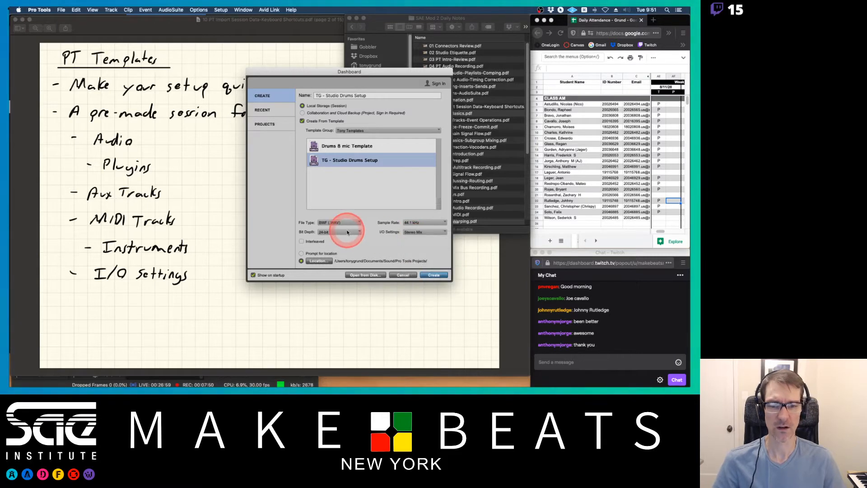
left_click(301, 241)
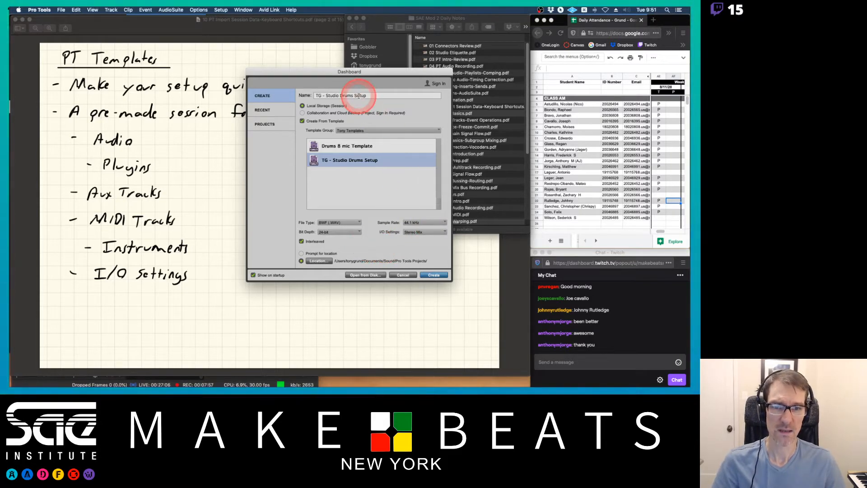
Reselect the TG - Studio Drums Setup template, name the session "Day 1 Drum Recording" and create it.
left_click(336, 145)
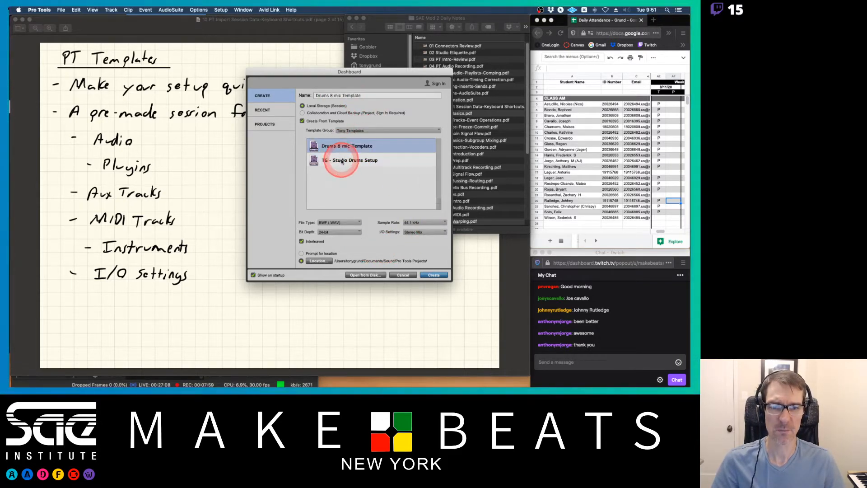
left_click(336, 160)
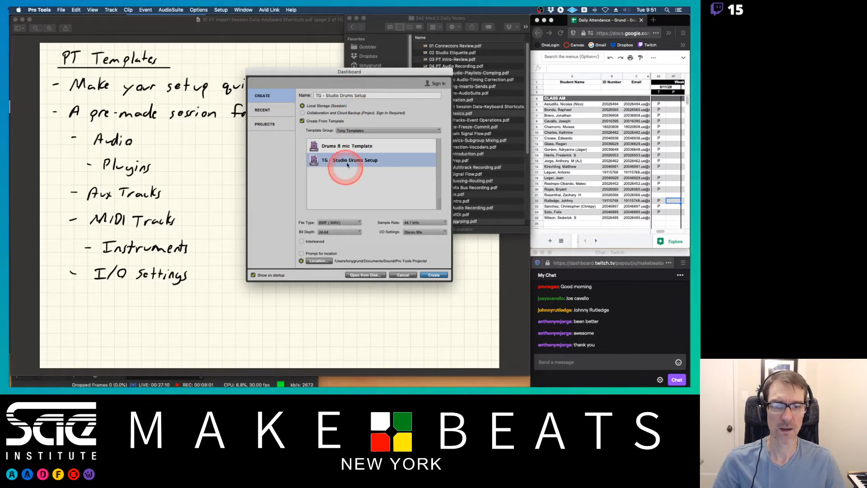
left_click(345, 95)
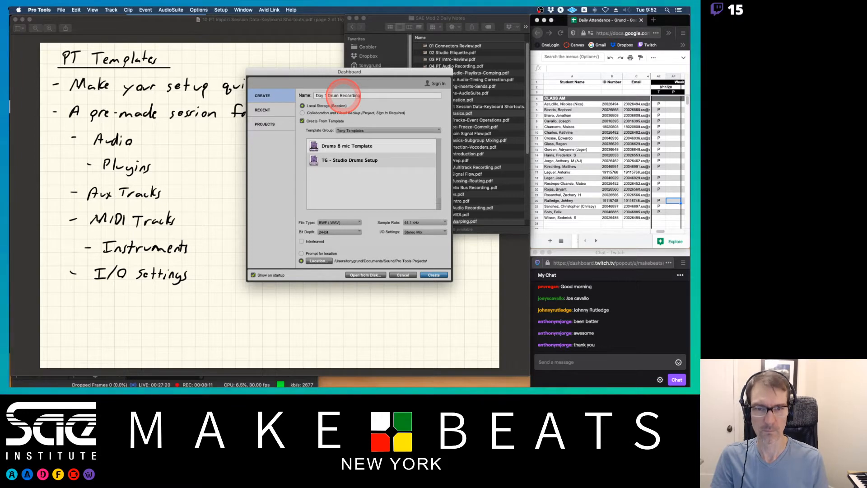
left_click(432, 275)
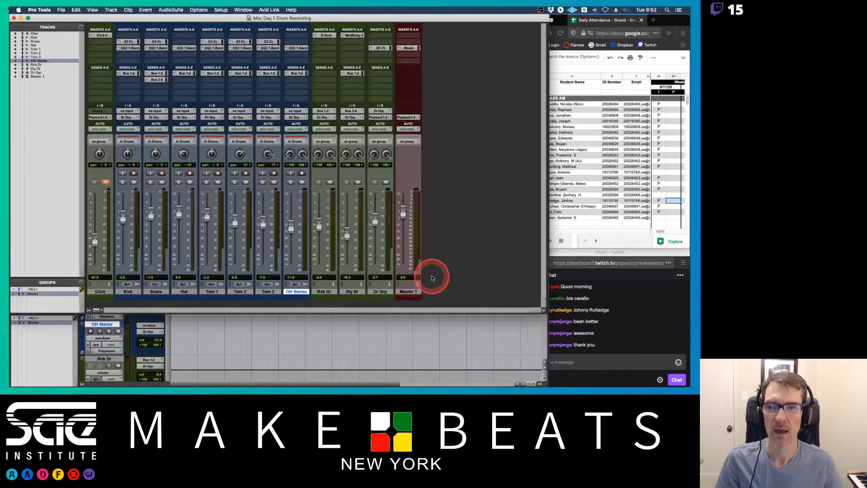
Deactivate the insert plug-ins on the Kick, Snare, Hat, Tom and OH Stereo drum tracks.
key("super+equal")
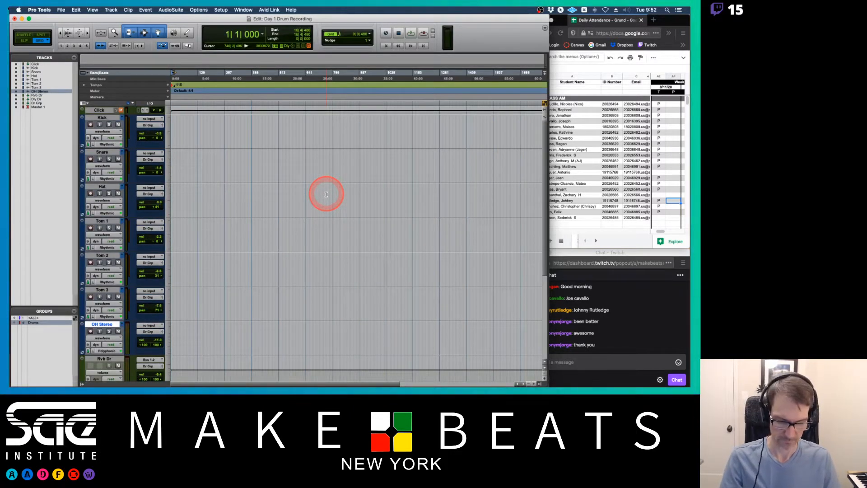
key("super+equal")
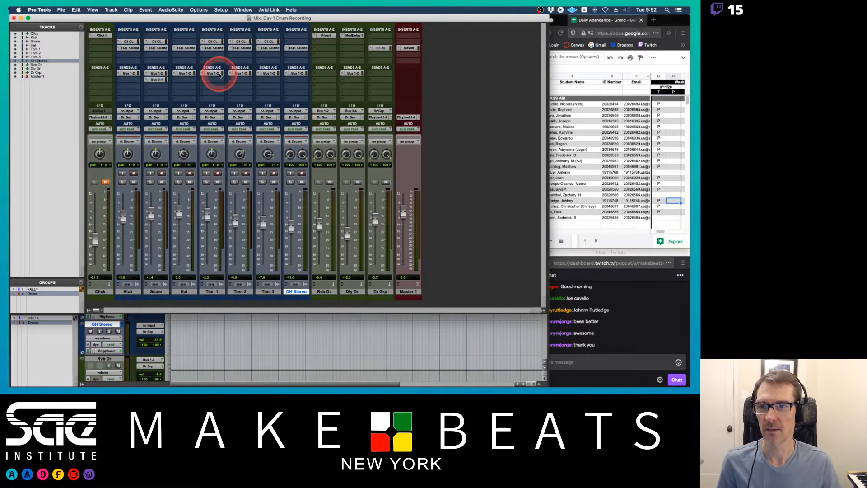
left_click(134, 43, "ctrl+super")
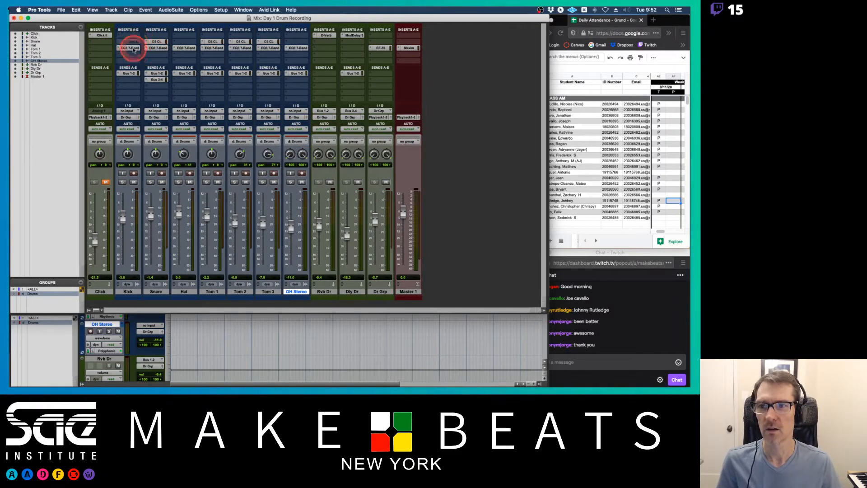
left_click(134, 48, "ctrl+super")
left_click(157, 43, "ctrl+super")
left_click(162, 49, "ctrl+super")
left_click(185, 48, "ctrl+super")
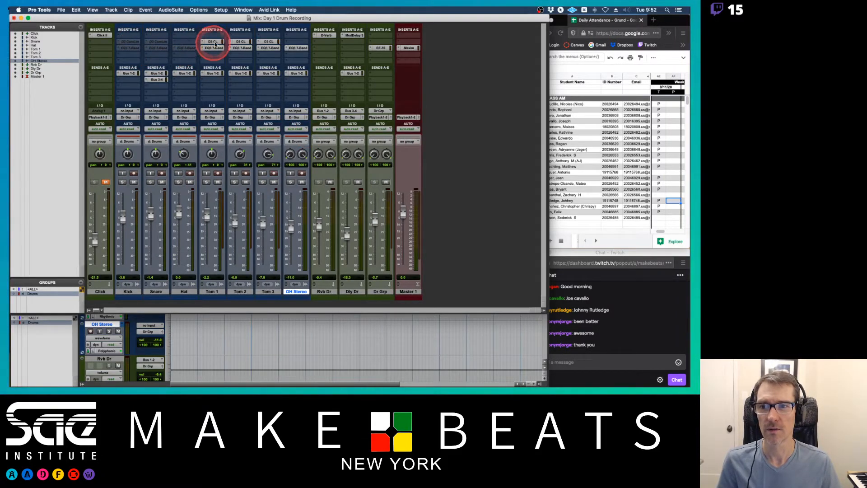
left_click(213, 42, "ctrl+super")
left_click(215, 47, "ctrl+super")
left_click(240, 42, "ctrl+super")
left_click(242, 49, "ctrl+super")
left_click(269, 42, "ctrl+super")
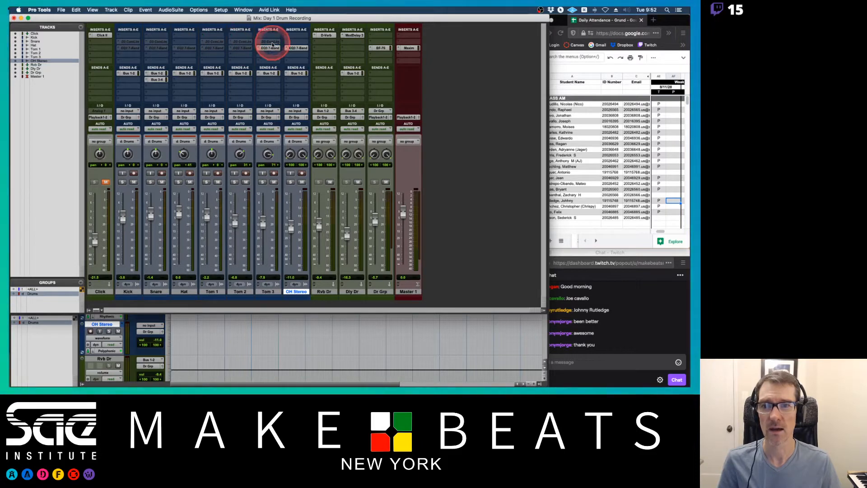
left_click(271, 48, "ctrl+super")
left_click(297, 48, "ctrl+super")
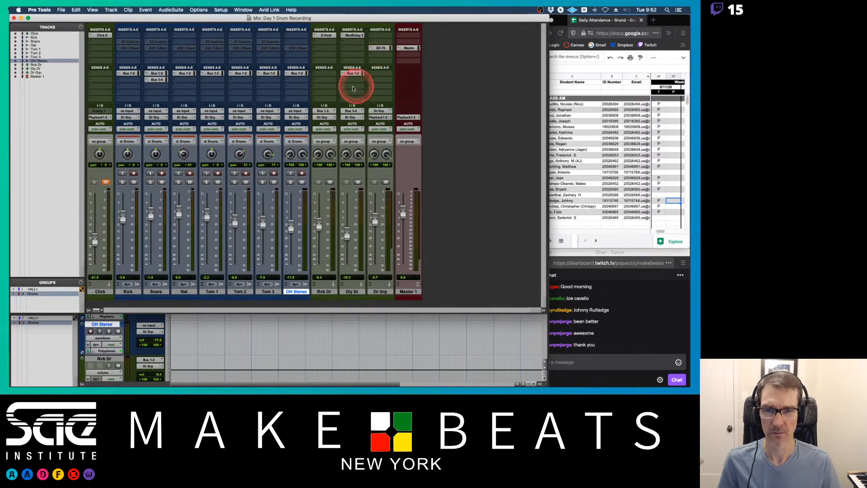
Mute the Rvb Dr and Dly Dr returns and deactivate the plug-ins on Dr Grp and Master 1.
left_click(330, 181)
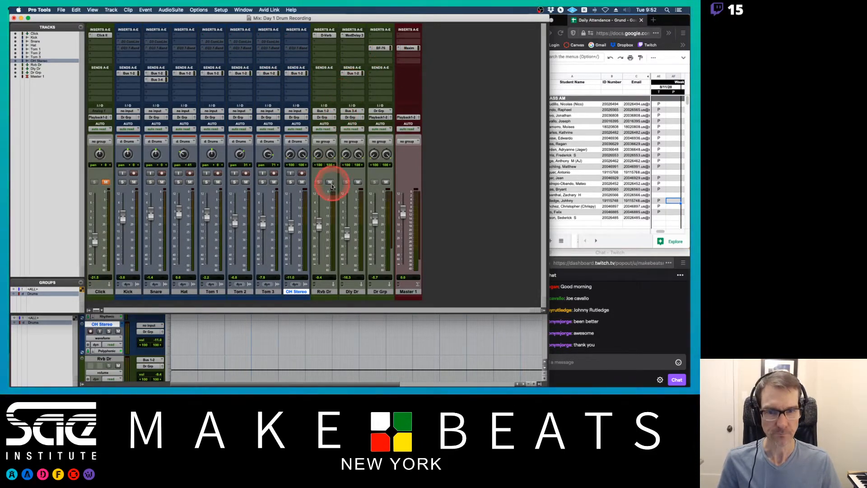
left_click(359, 182)
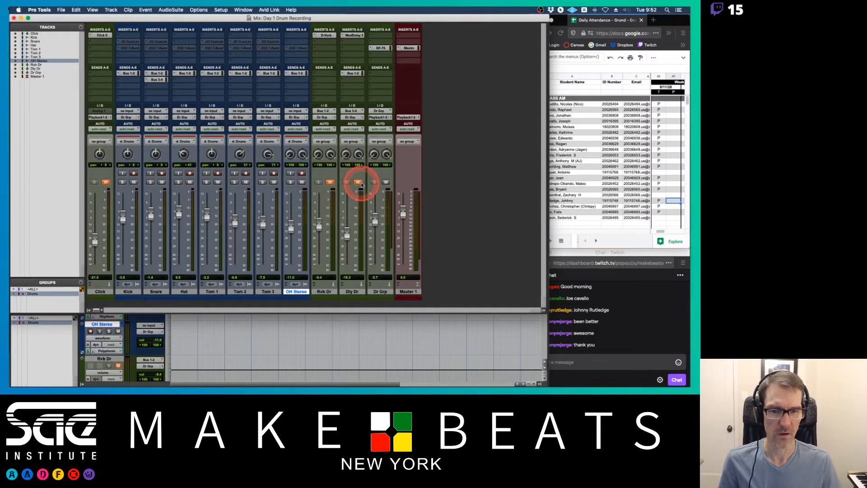
left_click(409, 48, "ctrl+super")
left_click(382, 47, "ctrl+super")
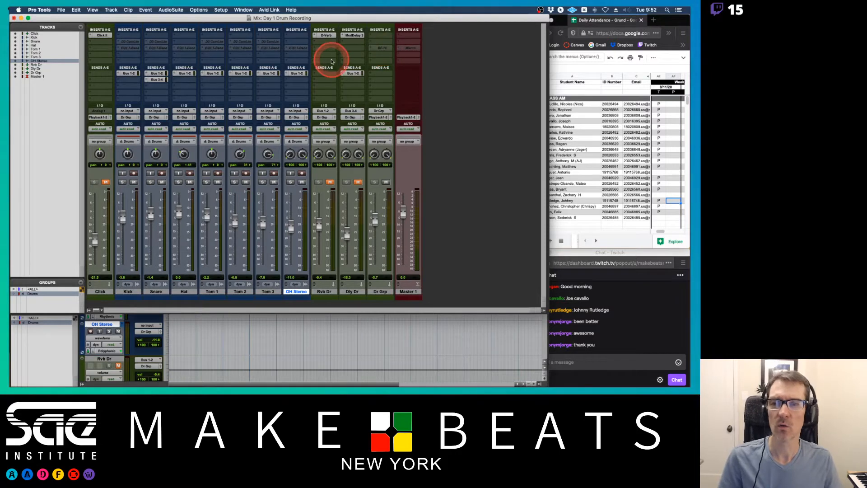
left_click(297, 52, "ctrl+super")
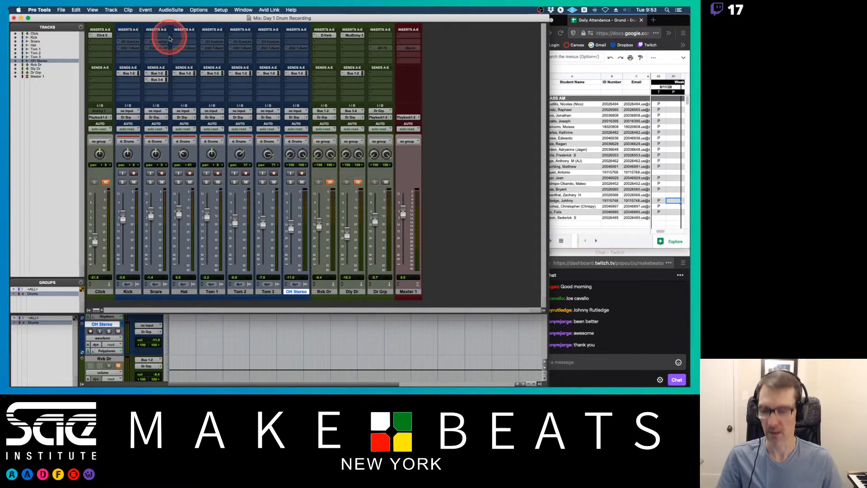
Close the session without saving changes.
key("super+shift+w")
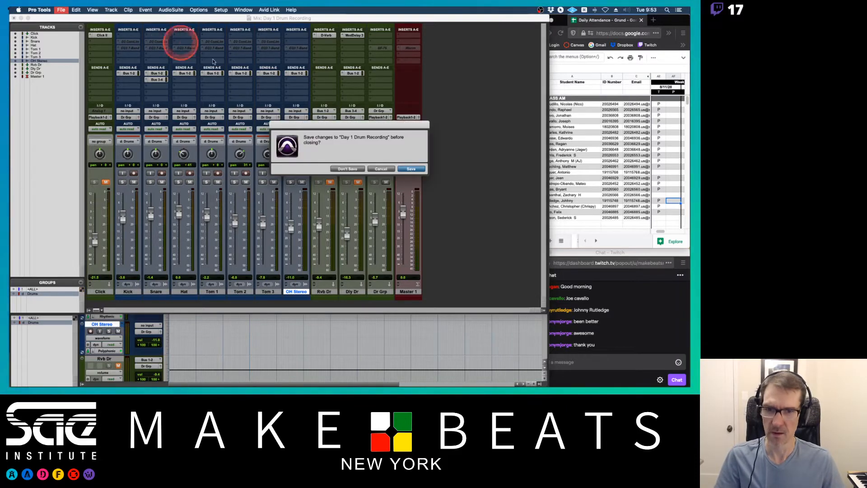
left_click(348, 169)
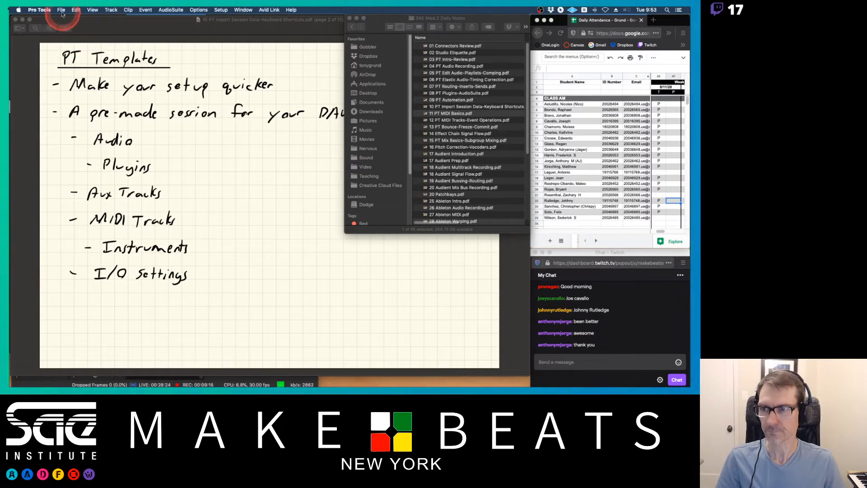
Start a new session from the Songwriter template group and select the Songwriter - Pianist template.
key("super+n")
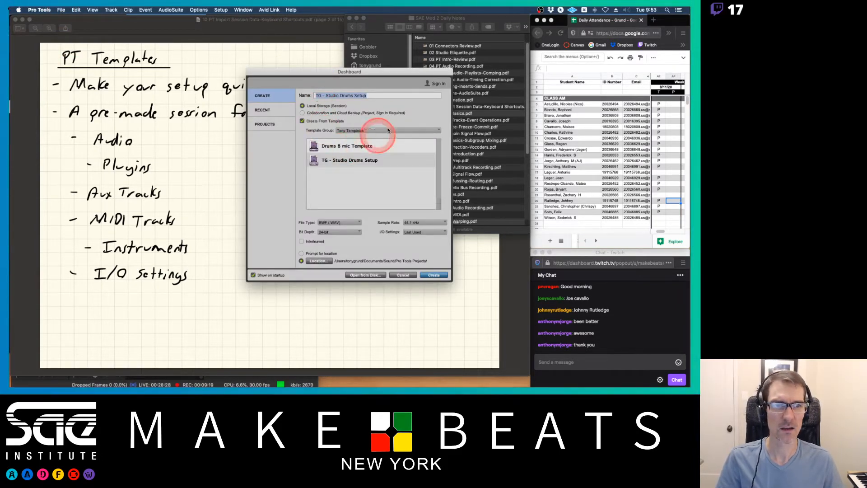
left_click_drag(412, 70, 388, 71)
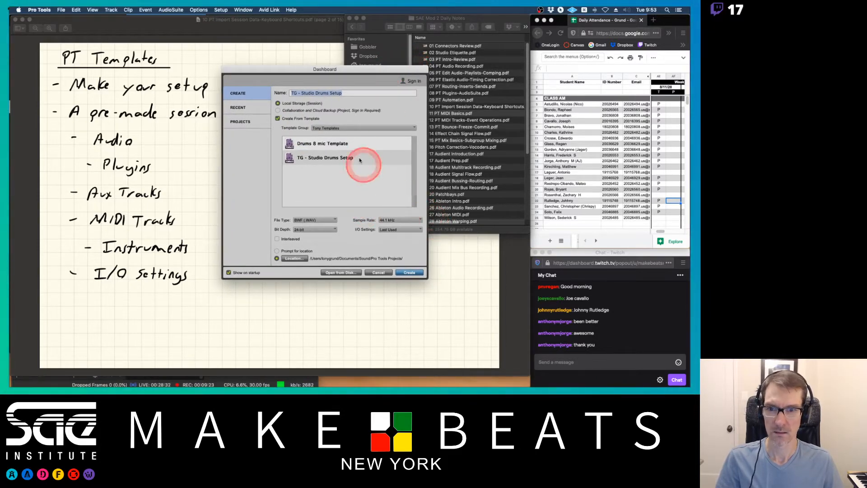
left_click(330, 130)
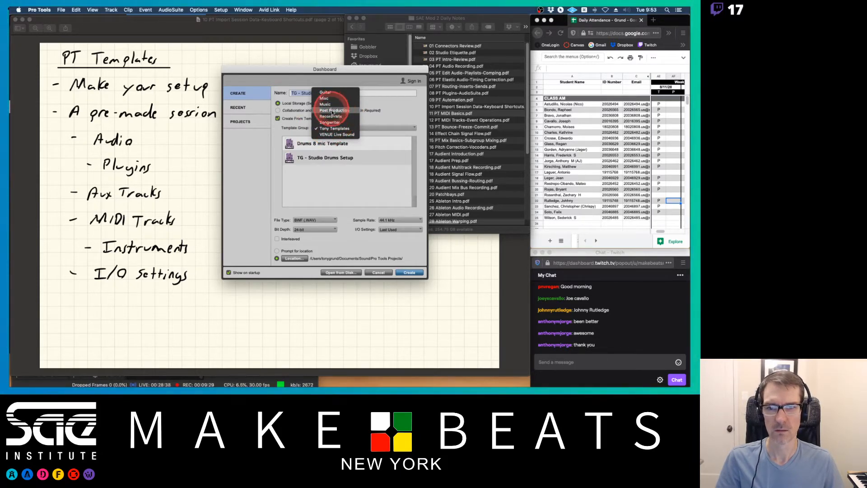
left_click(332, 125)
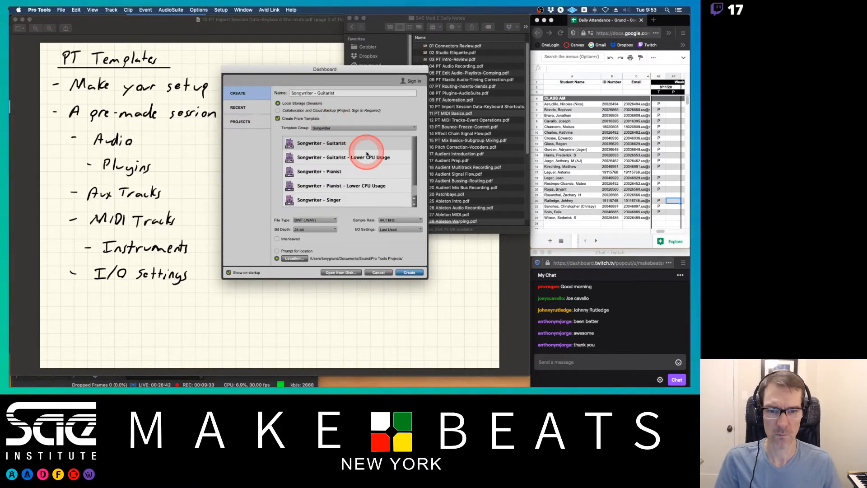
scroll(367, 154, "down", 1)
left_click(326, 164)
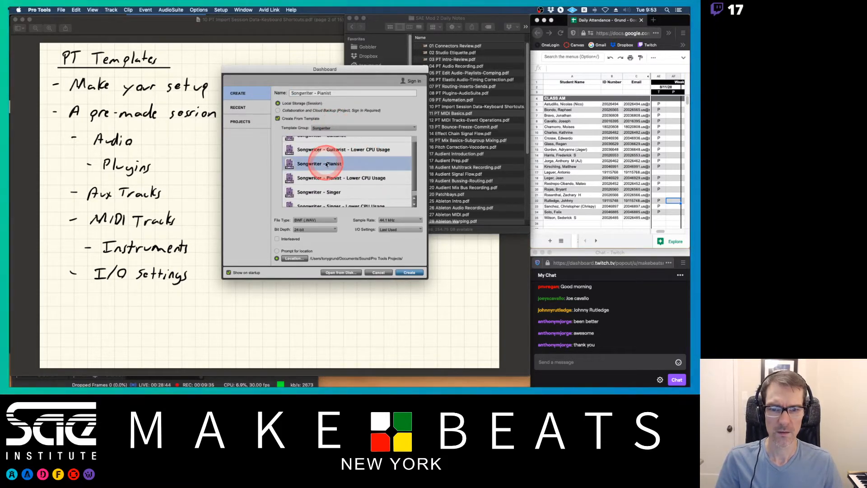
Set I/O Settings to Stereo Mix, enable Interleaved, create the session and decline the notes and missing plug-in prompts.
scroll(366, 182, "down", 1)
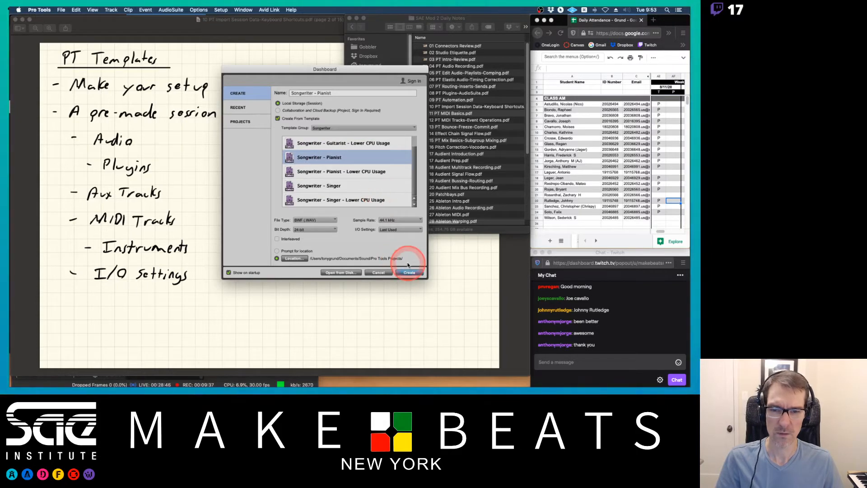
left_click(390, 230)
left_click(385, 236)
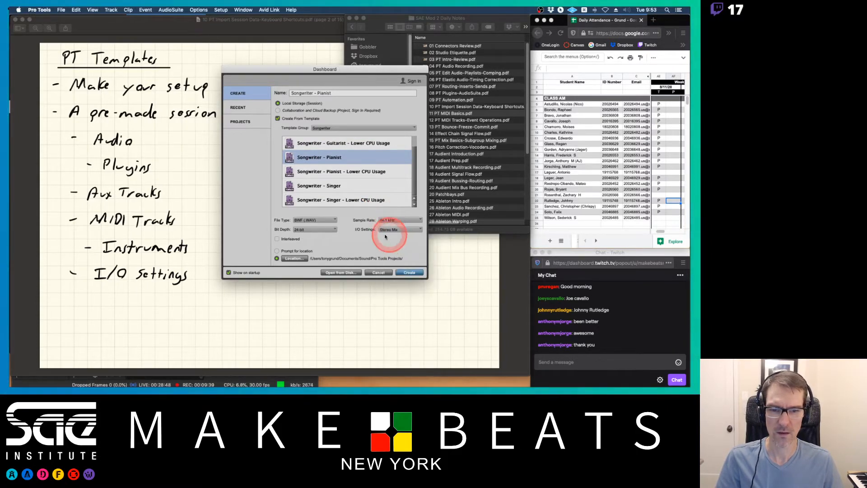
left_click(277, 239)
left_click(408, 275)
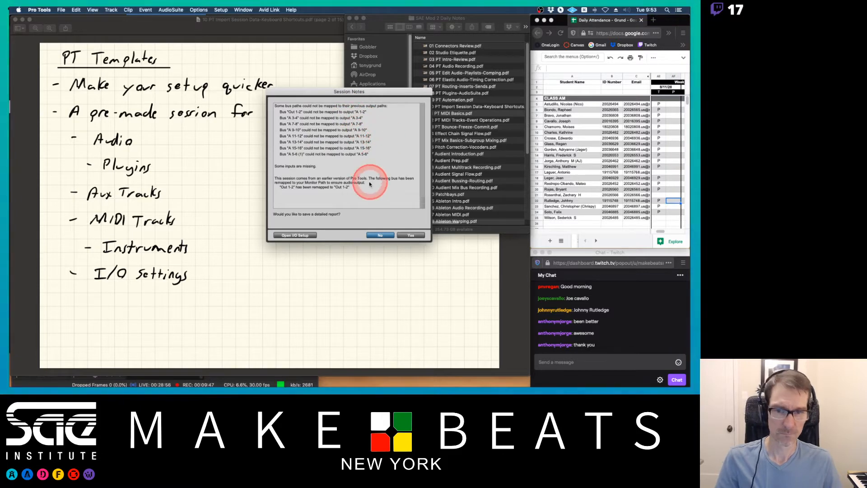
left_click(382, 236)
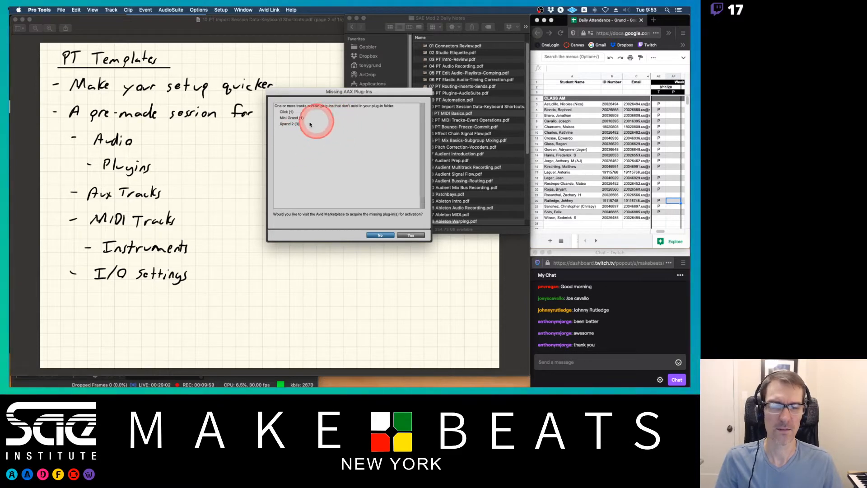
left_click(380, 235)
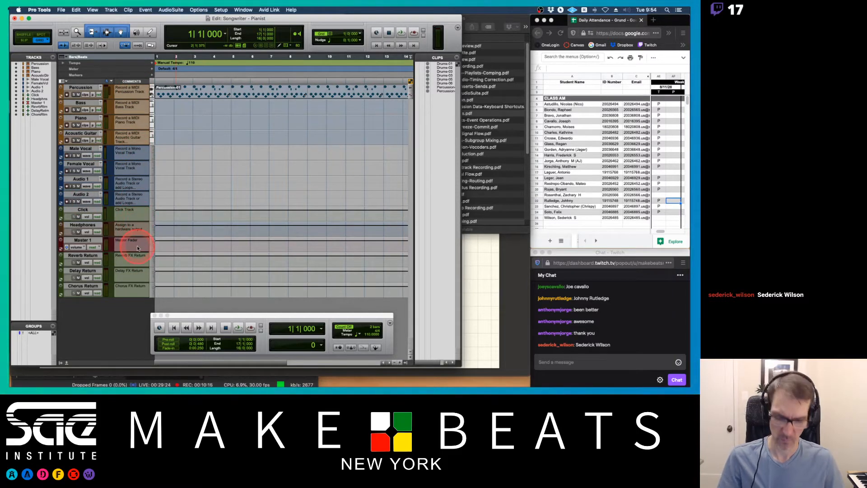
Switch to the mixer, select the ReverbRtrn, DelayRtrn and ChorusRtrn return tracks and move the transport window aside.
key("super+equal")
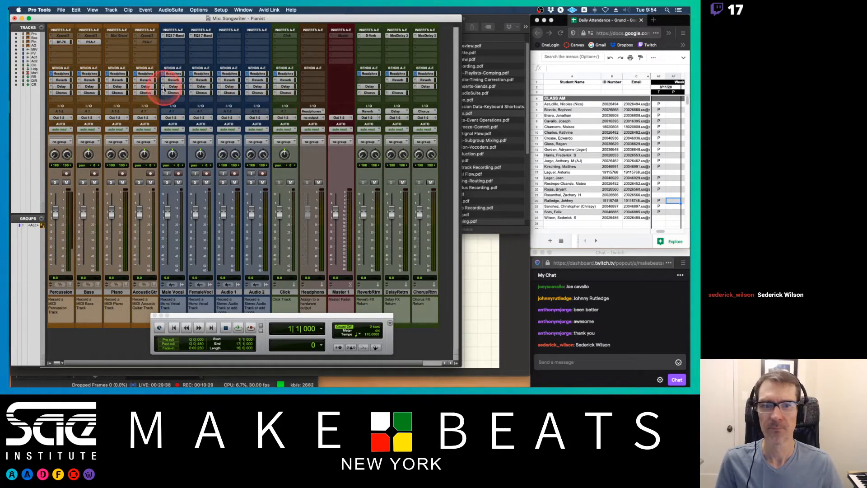
left_click(369, 292)
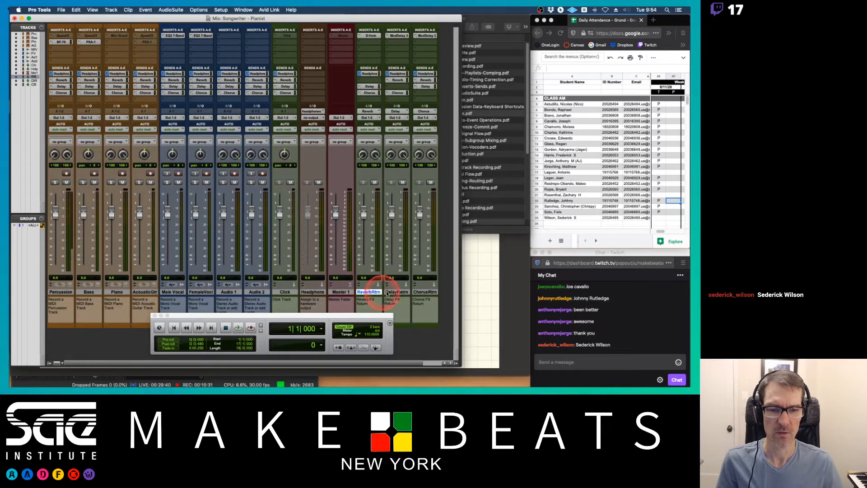
left_click(397, 291)
left_click(423, 292)
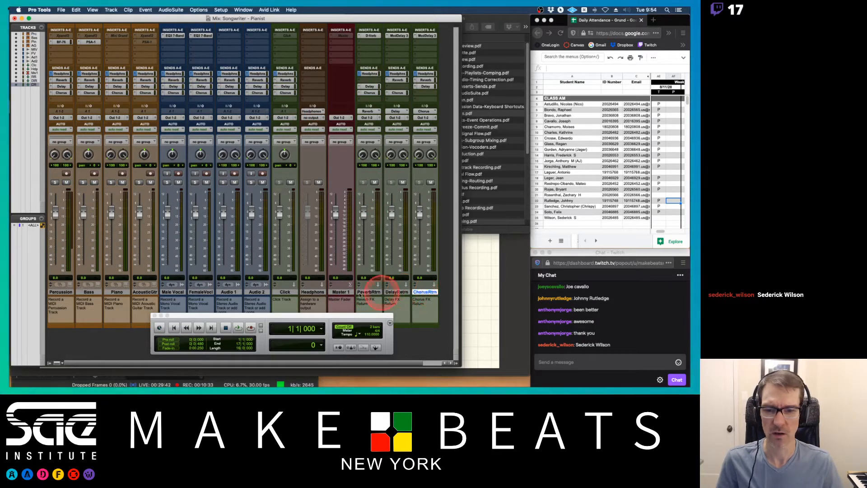
left_click_drag(326, 315, 398, 328)
left_click(229, 329)
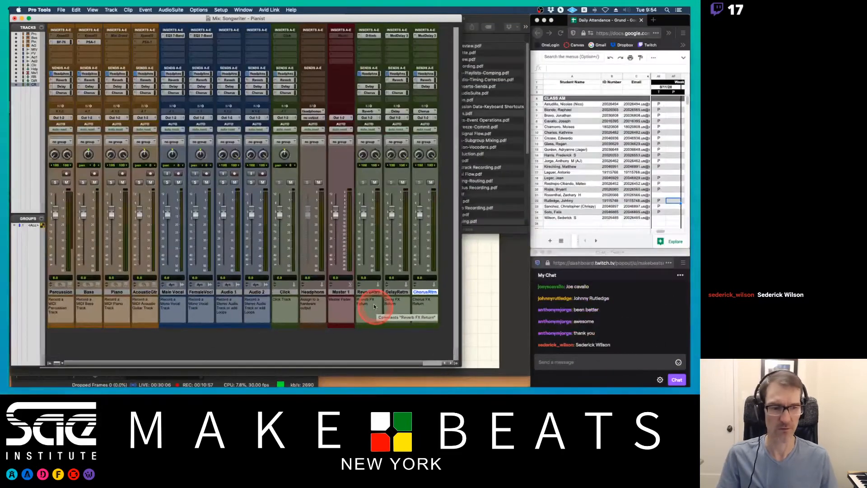
left_click(658, 220)
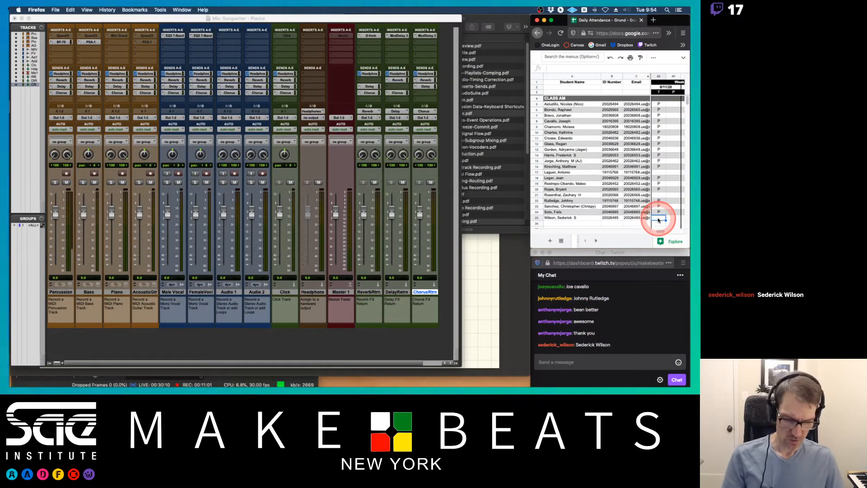
left_click(672, 219)
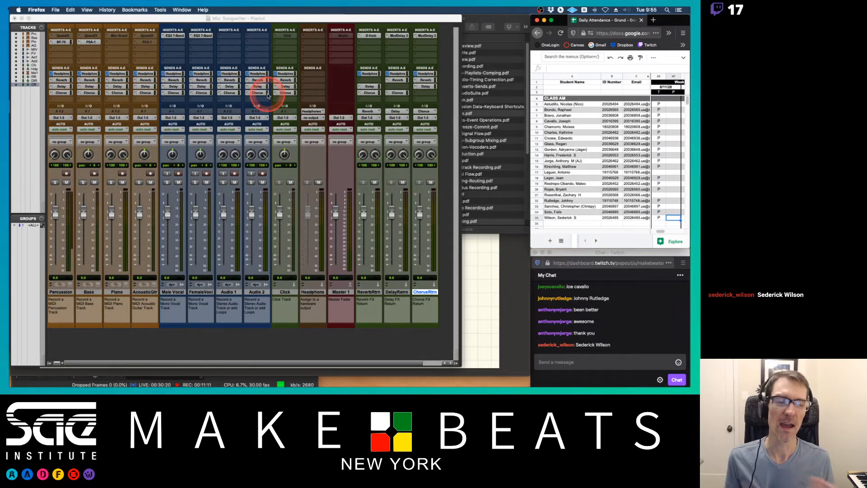
Open the Percussion track's send window to inspect it, then close it.
left_click(62, 80)
left_click(61, 92)
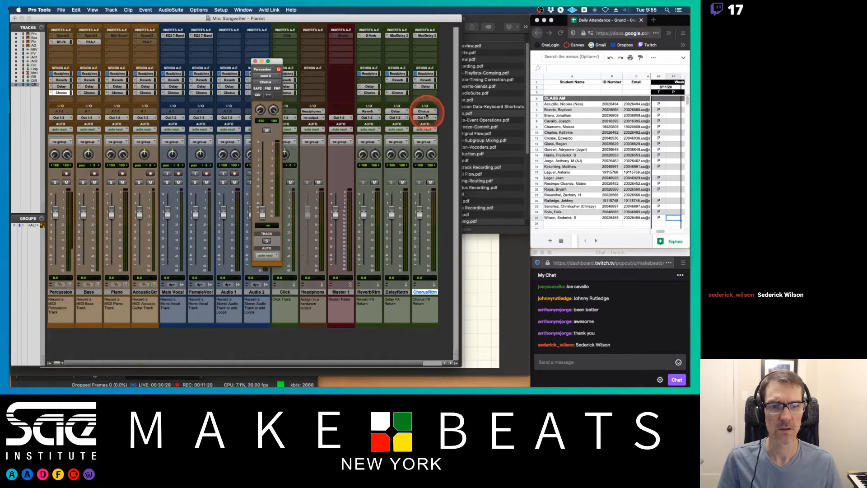
left_click(255, 61)
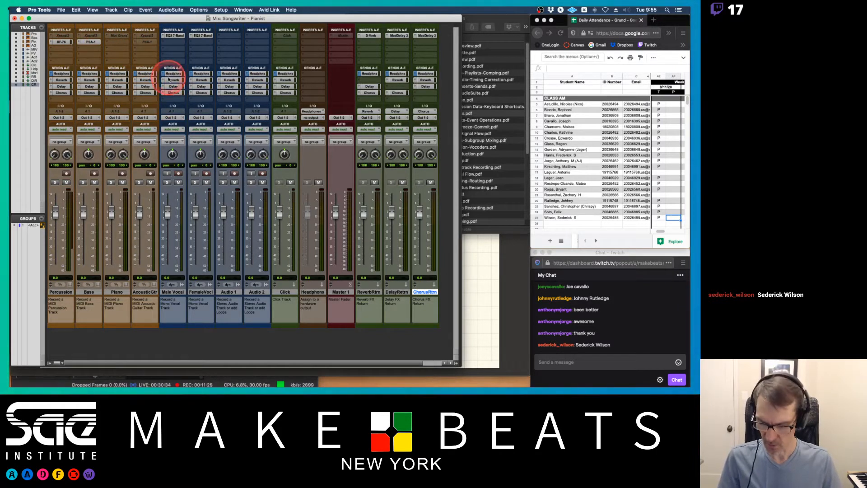
Close the Songwriter - Pianist session, saving changes.
key("super+shift+w")
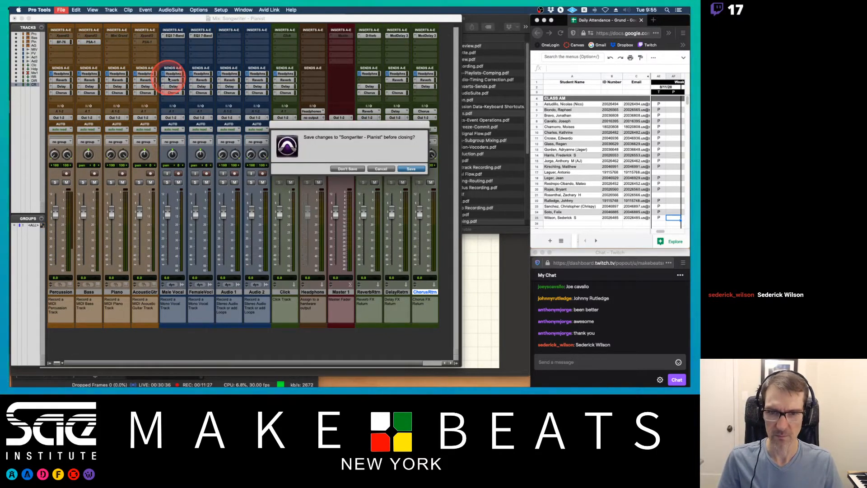
key("Return")
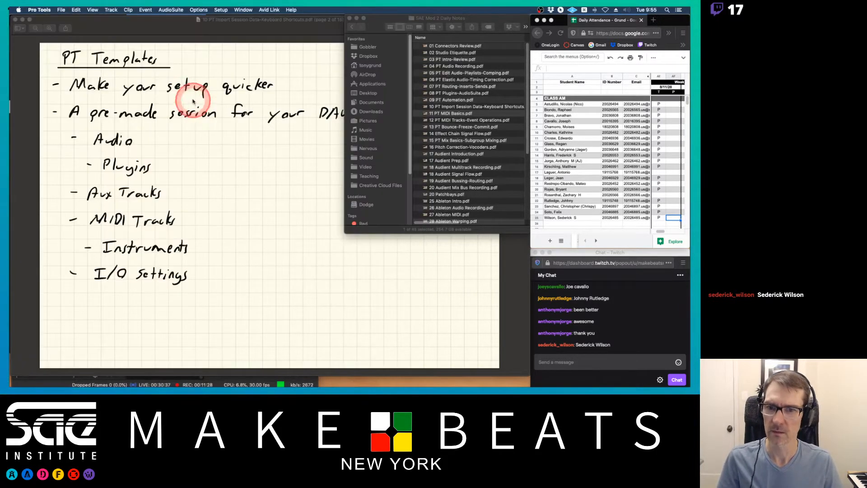
Start a new session from the Music template group and select the House template.
left_click(59, 9)
left_click(59, 10)
key("super+n")
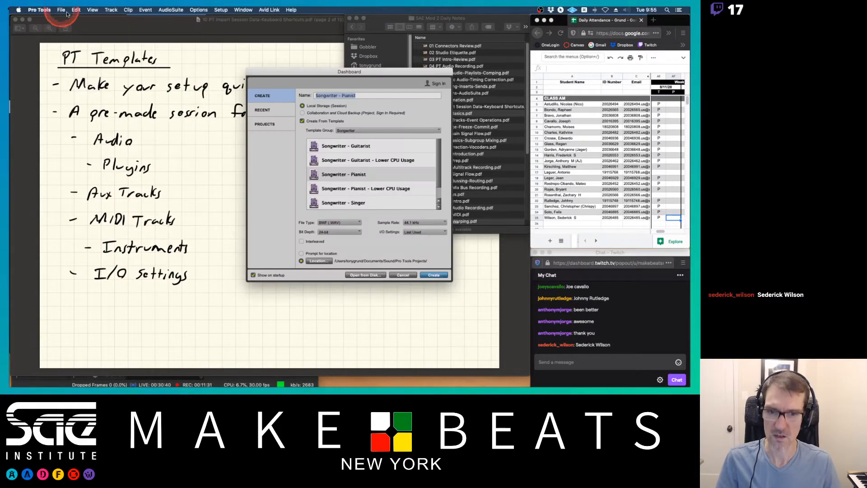
left_click(344, 131)
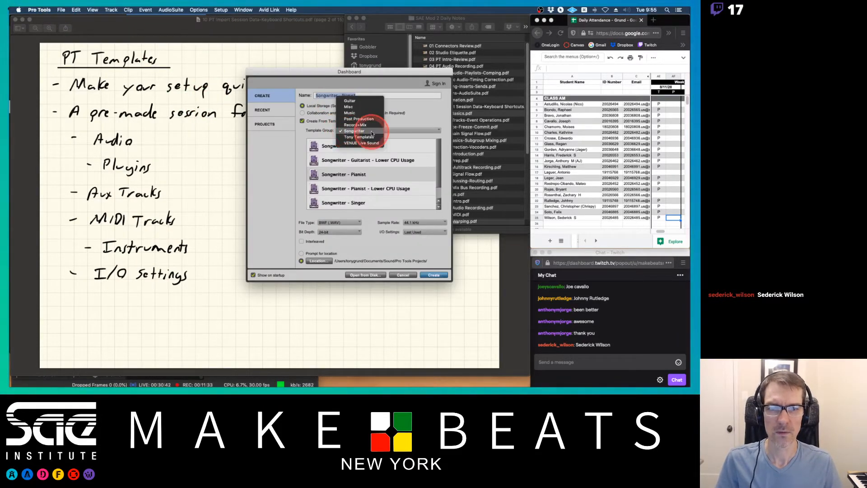
left_click(365, 113)
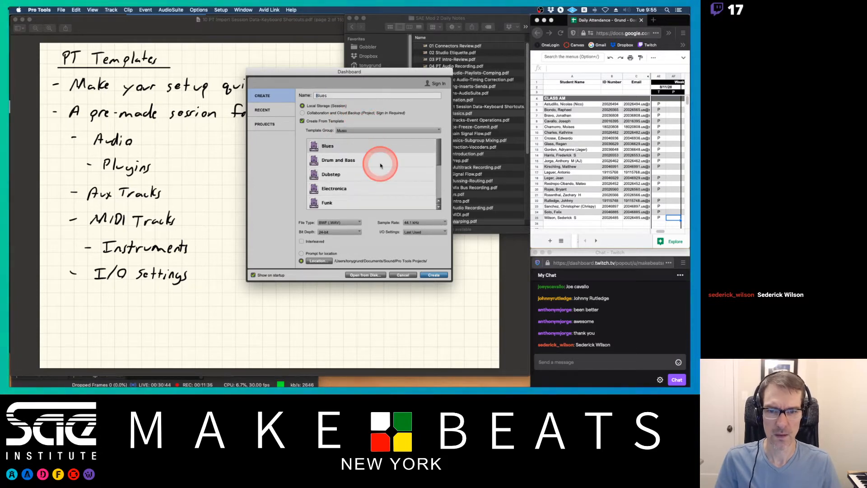
scroll(392, 171, "down", 6)
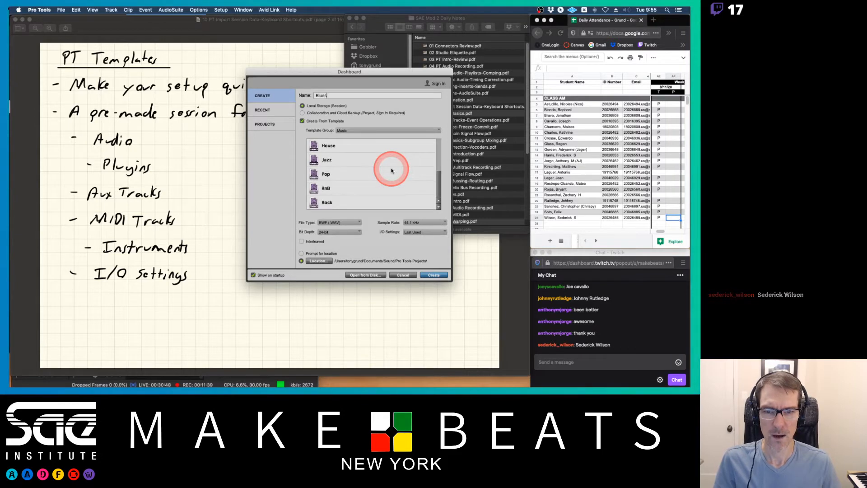
scroll(391, 171, "up", 2)
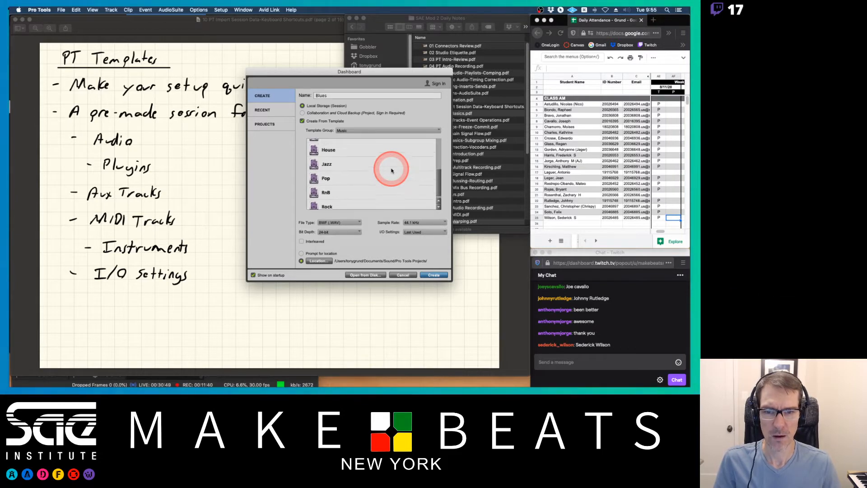
left_click(327, 153)
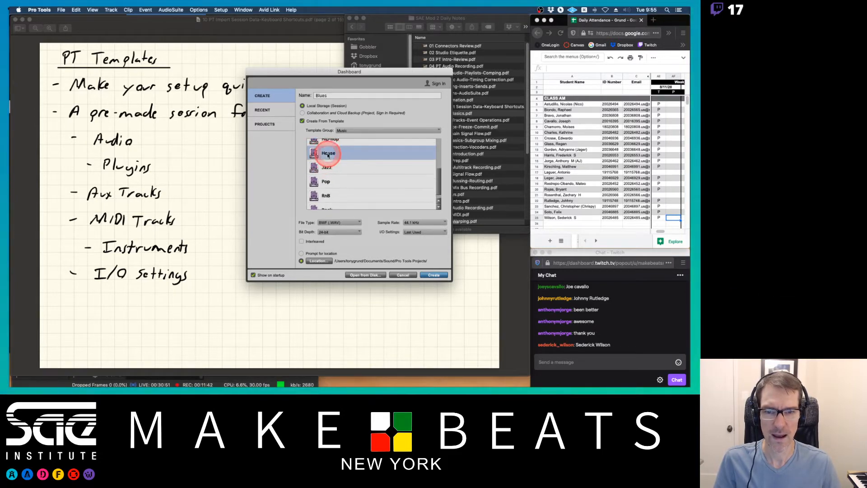
Set I/O Settings to Stereo Mix, enable Interleaved and create the session.
left_click(425, 231)
left_click(420, 235)
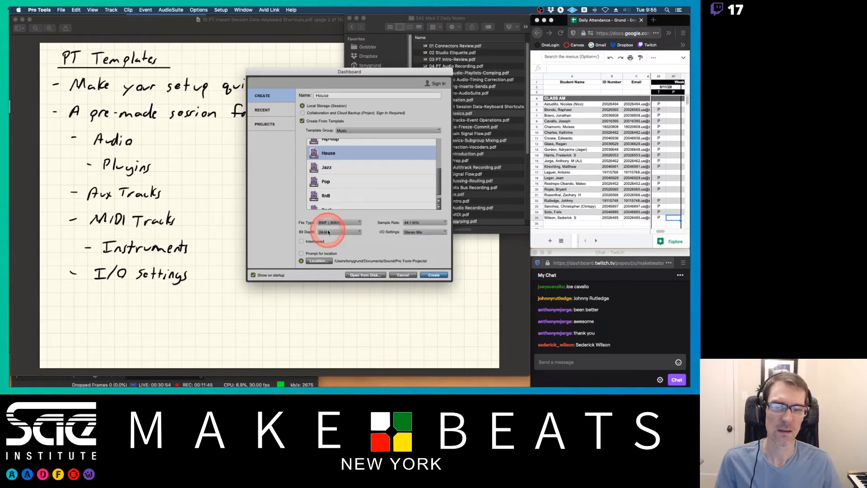
left_click(301, 242)
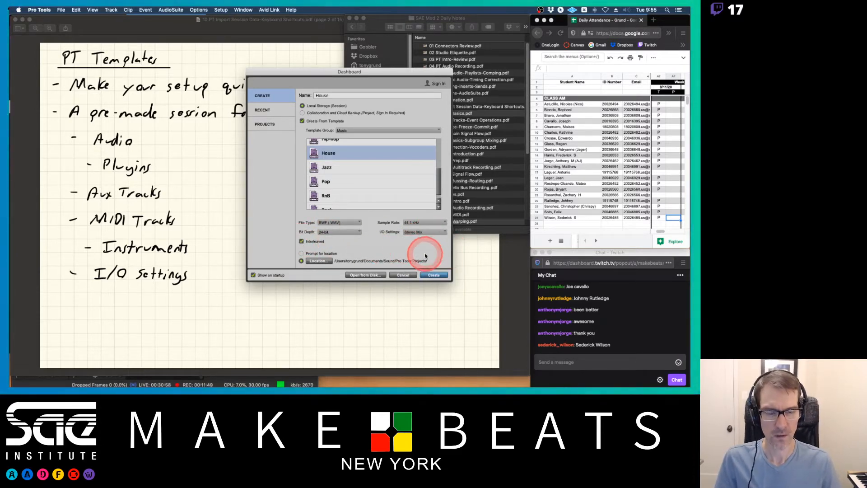
left_click(435, 275)
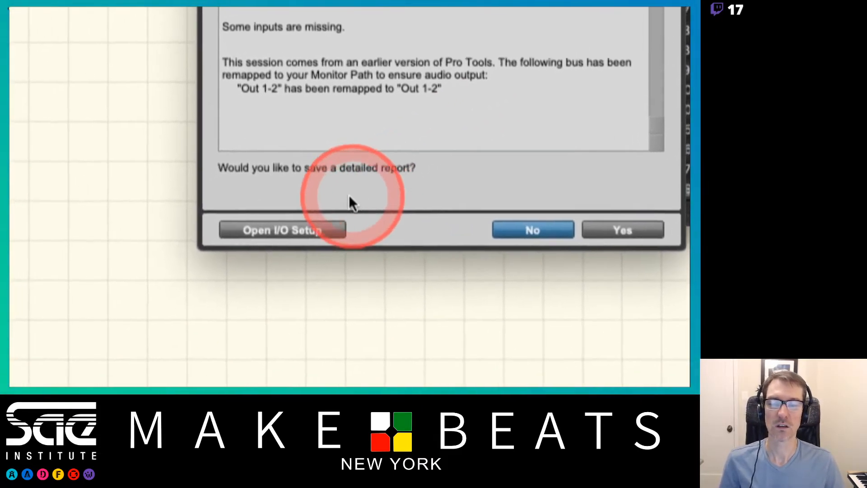
Open I/O Setup from the session notes and restore the default Output, Bus and Input settings, then confirm.
left_click(350, 202)
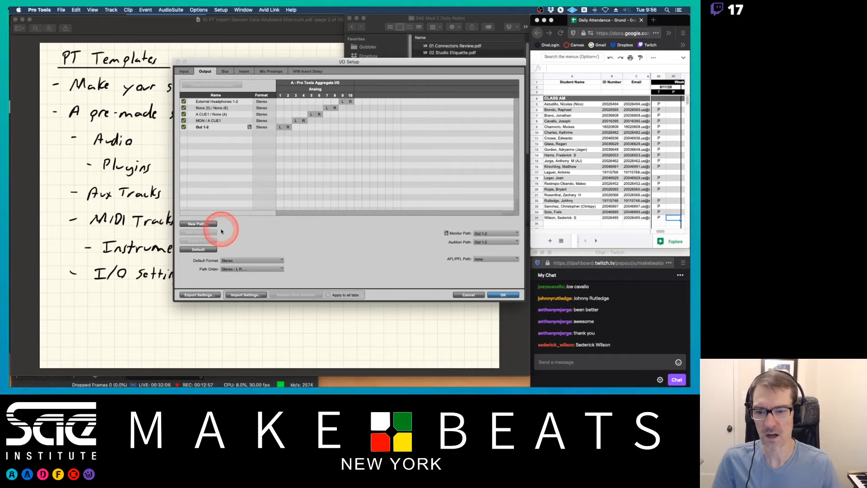
left_click(195, 250)
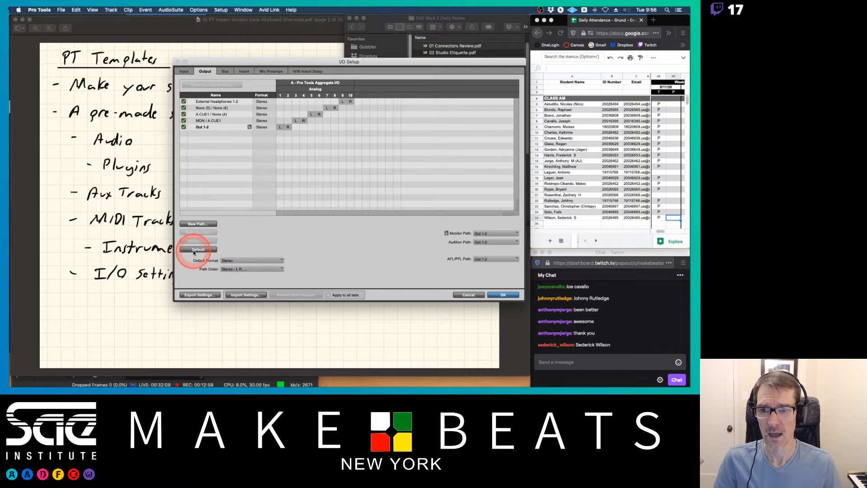
left_click(225, 71)
left_click(202, 251)
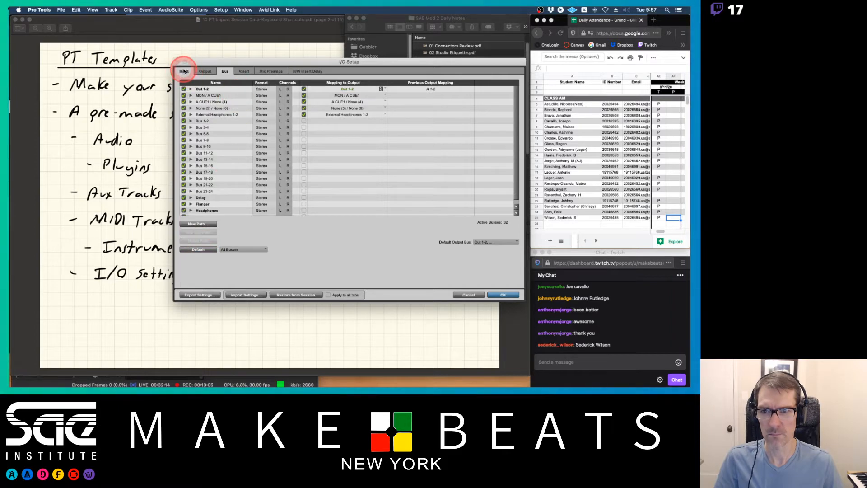
left_click(184, 71)
left_click(198, 251)
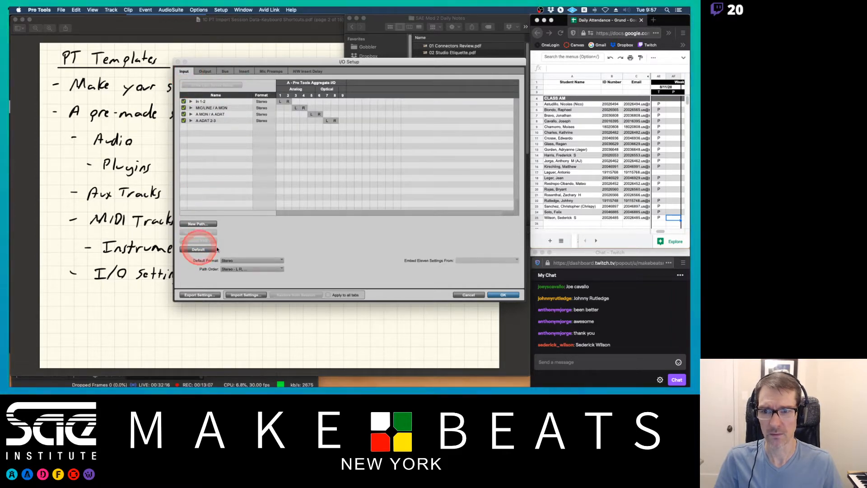
left_click(502, 295)
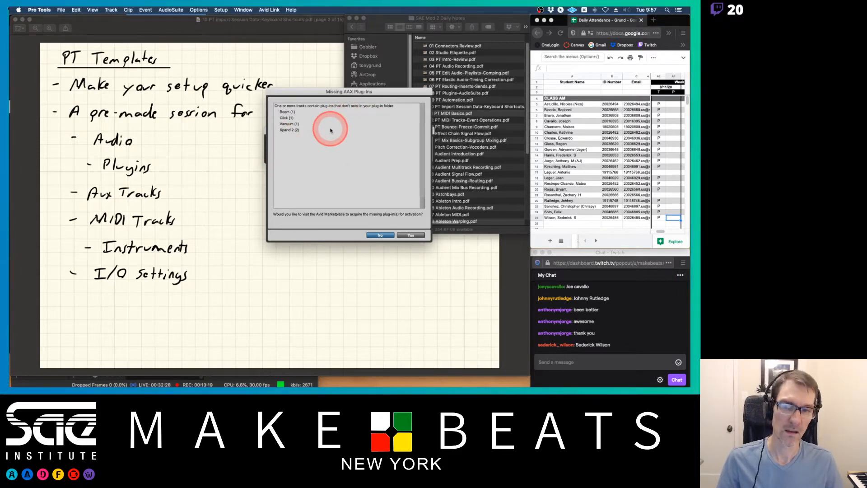
Decline the missing plug-in prompt, switch to the mixer and close the transport window.
left_click(380, 235)
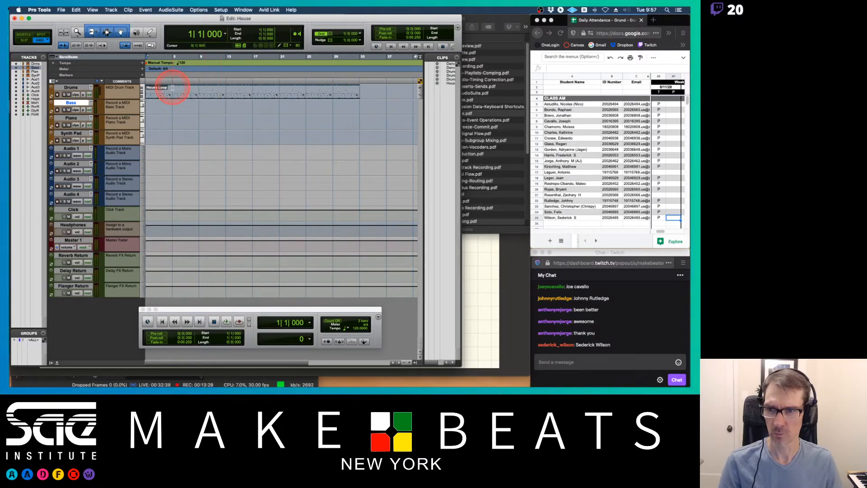
key("super+equal")
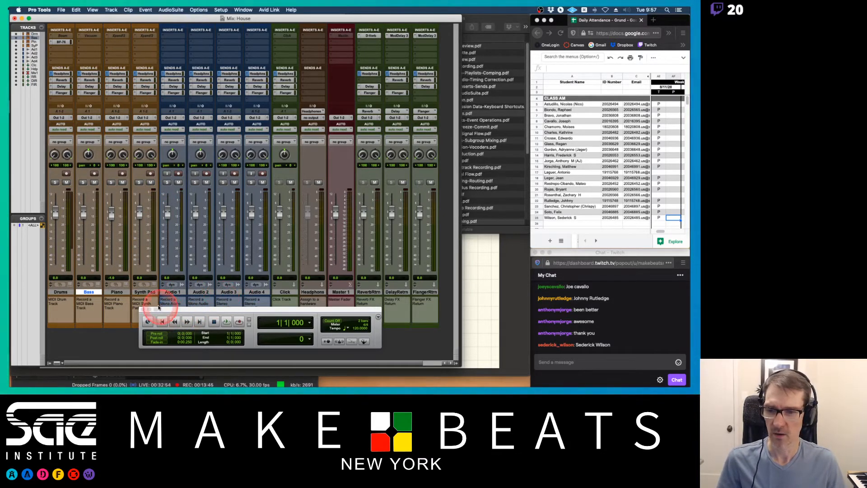
left_click(143, 310)
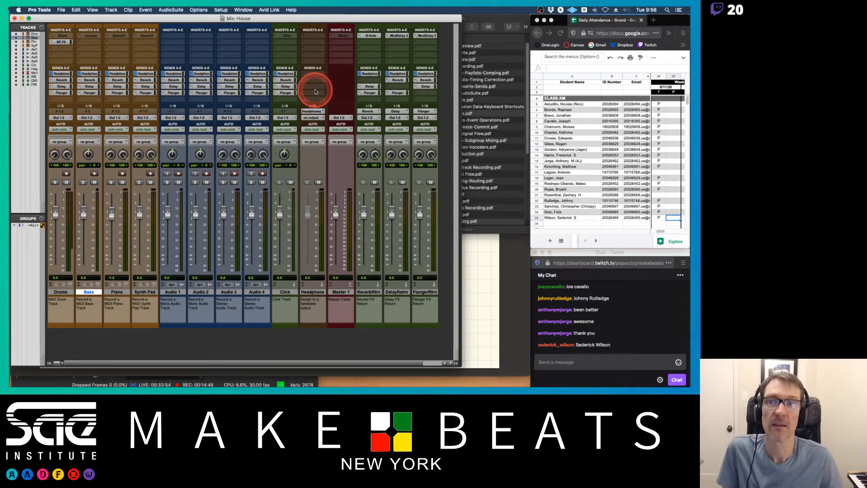
Close the House session, saving changes.
left_click(312, 18)
key("super+shift+w")
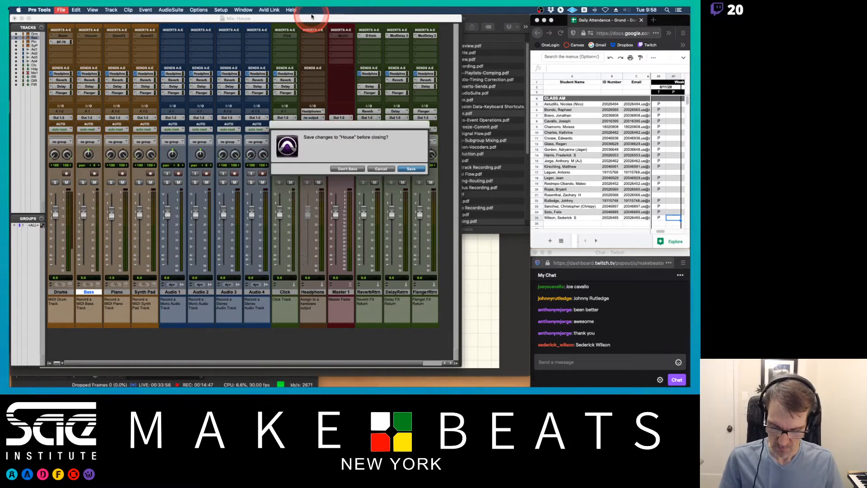
key("Return")
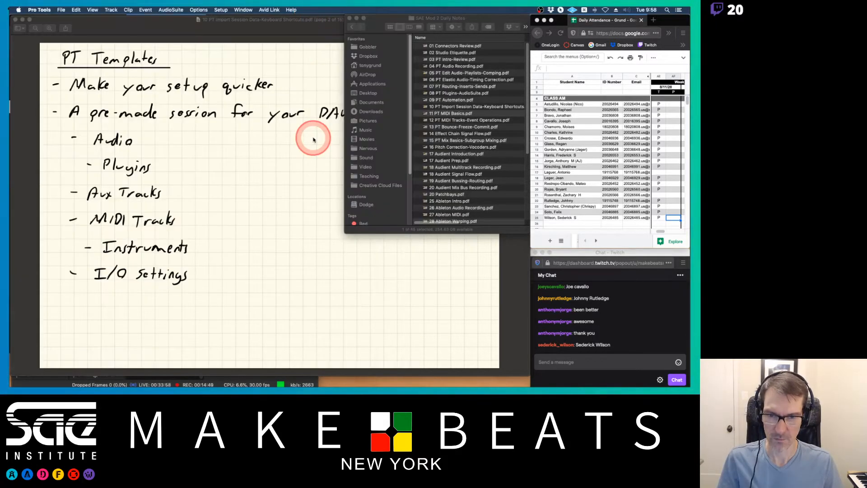
Start a new session from the Record+Mix template group and select the 24+EQ+Dyn+FX Returns template.
left_click(61, 9)
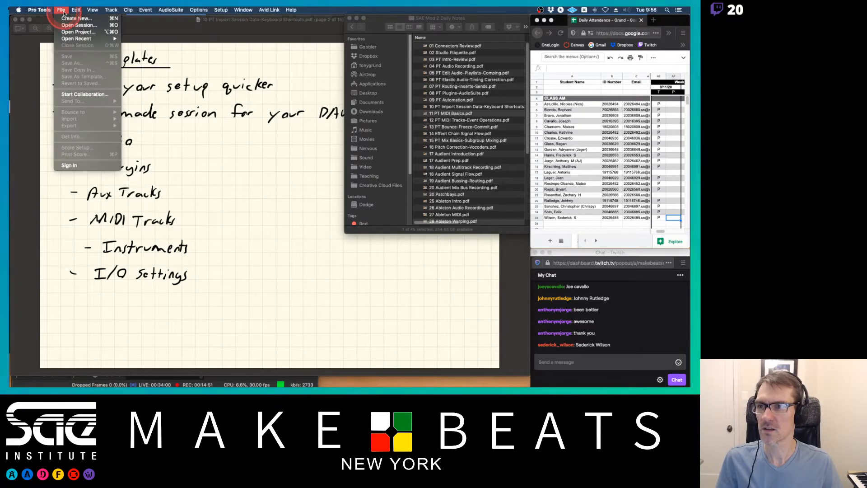
mouse_move(81, 40)
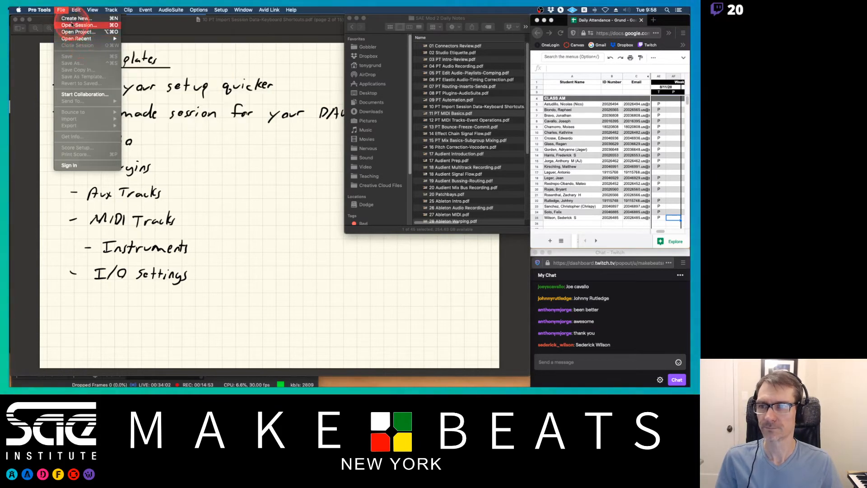
left_click(76, 18)
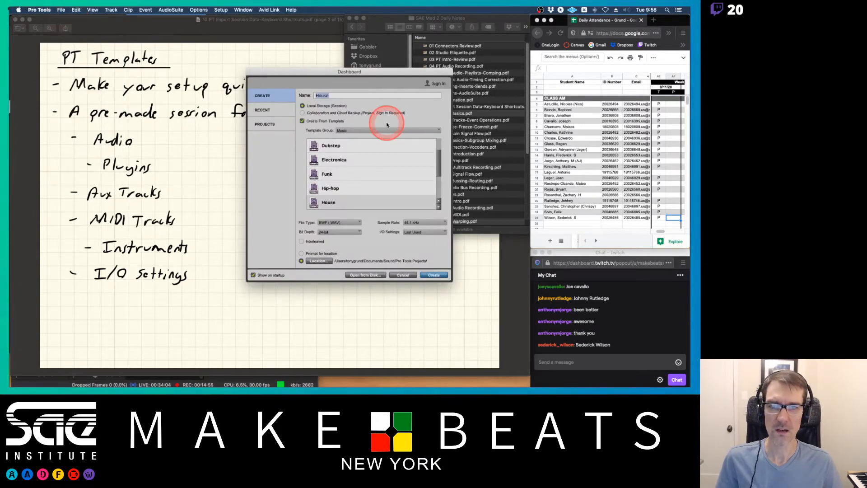
left_click(358, 130)
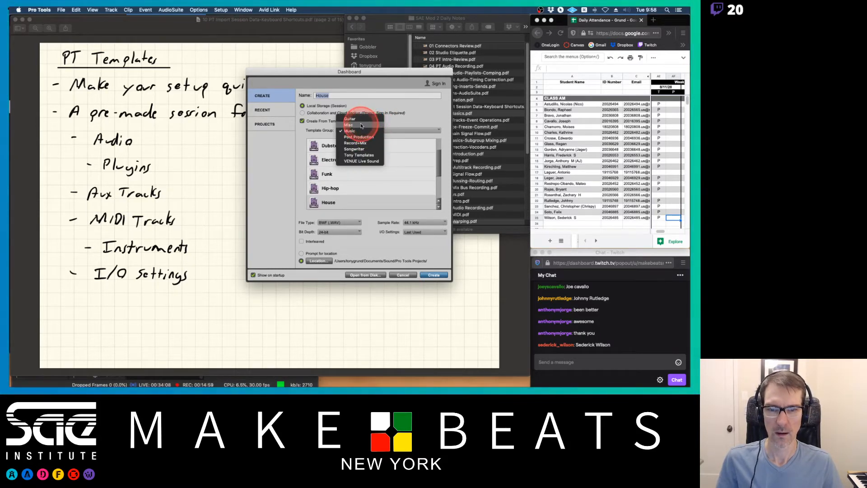
left_click(359, 143)
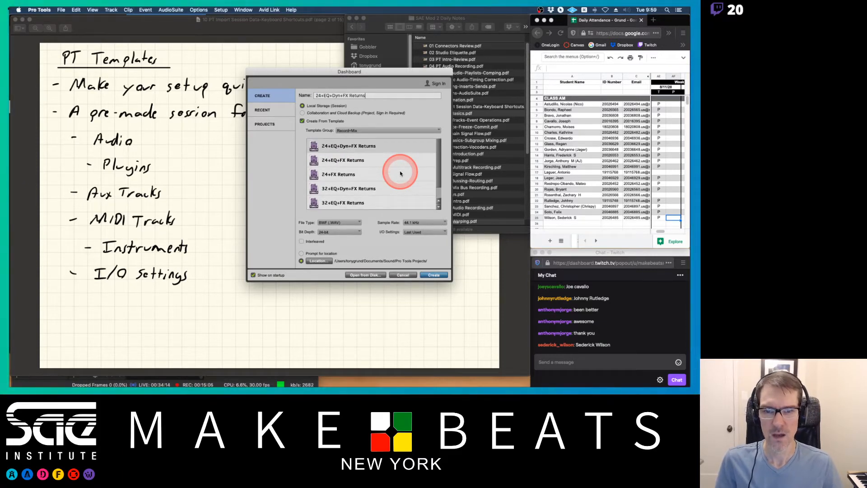
left_click(350, 147)
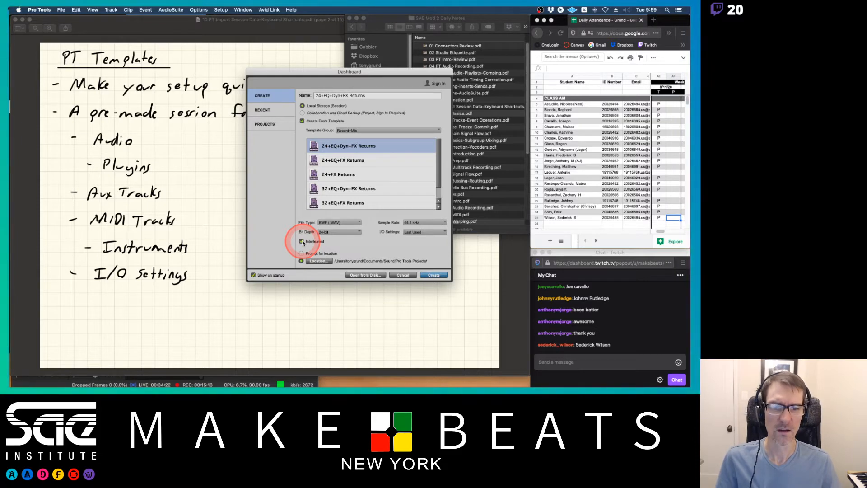
Set I/O Settings to Stereo Mix, create the session and decline the session notes and missing plug-in prompts.
left_click(420, 232)
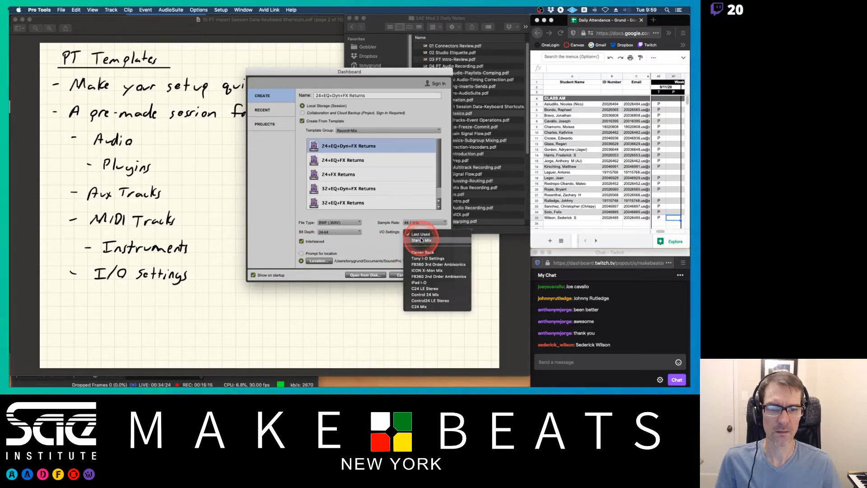
left_click(420, 241)
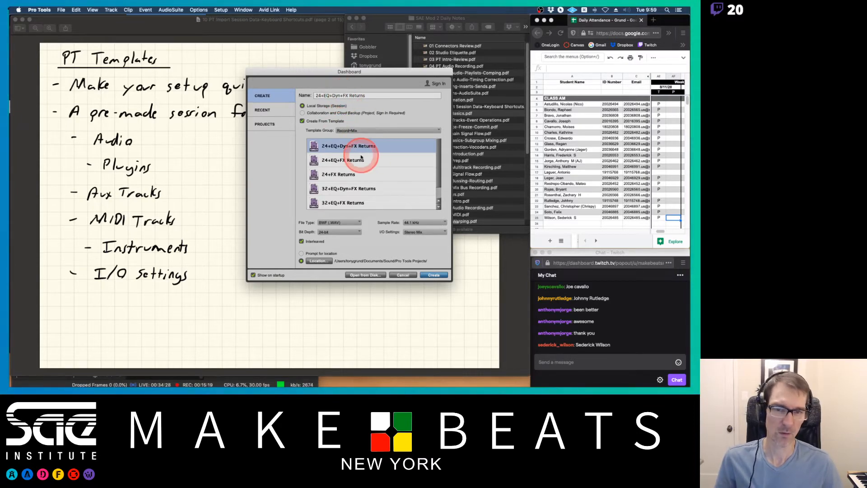
left_click(435, 276)
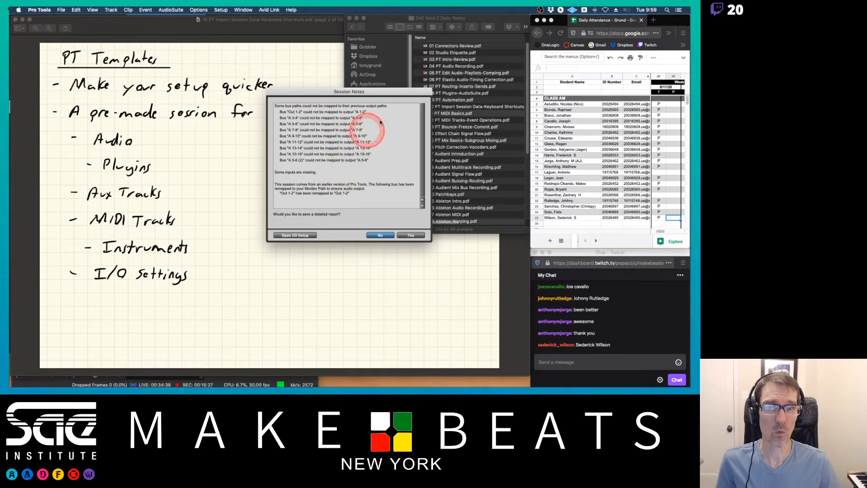
left_click(381, 235)
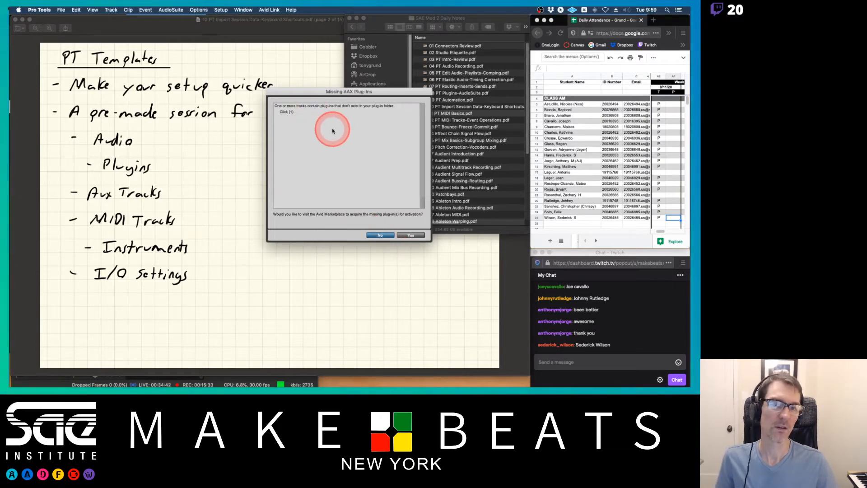
left_click(381, 236)
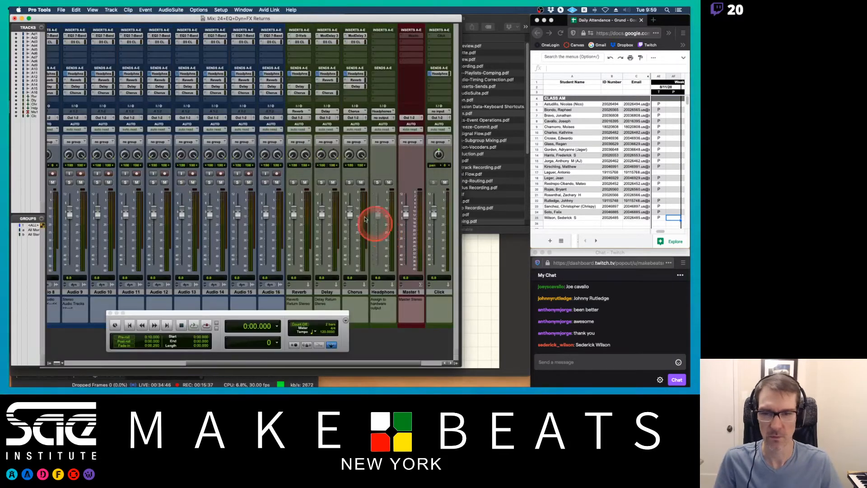
Insert the Click II instrument plug-in on the Click track's first insert slot.
scroll(302, 93, "right", 3)
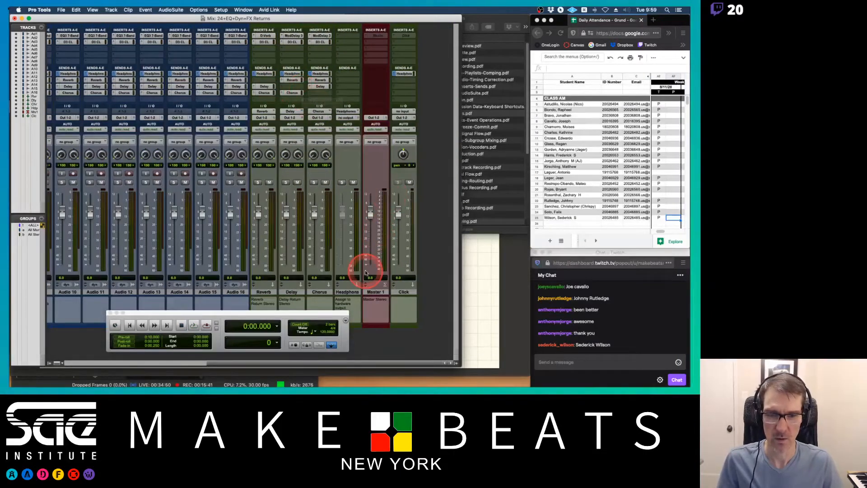
left_click(403, 291)
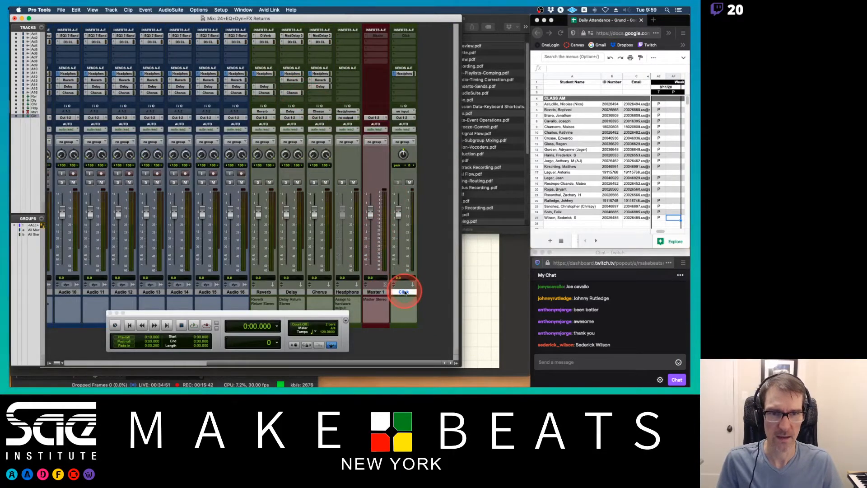
left_click(394, 37)
mouse_move(394, 36)
mouse_move(506, 37)
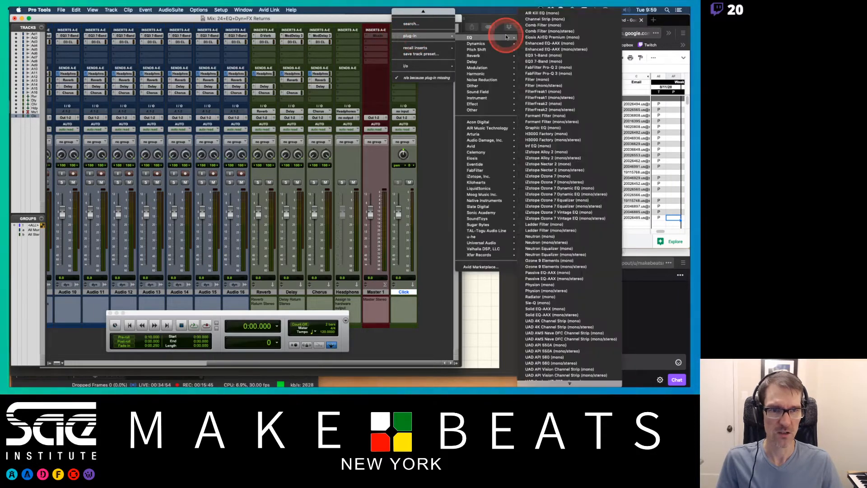
mouse_move(480, 99)
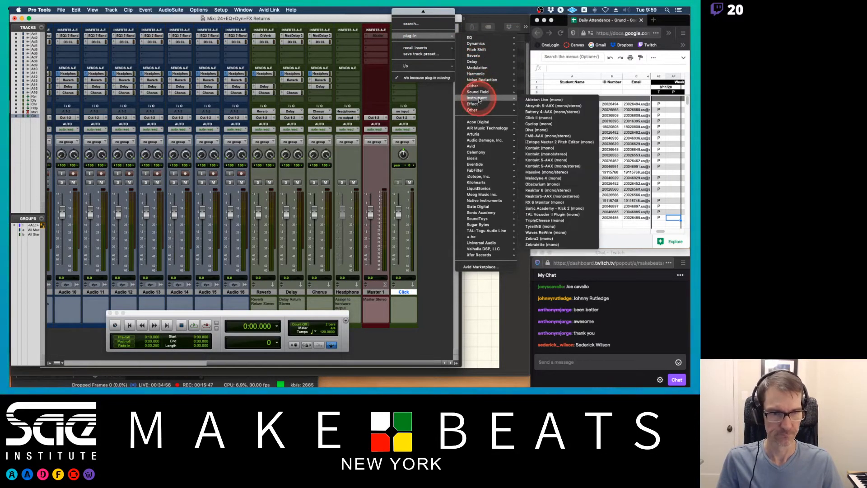
left_click(545, 119)
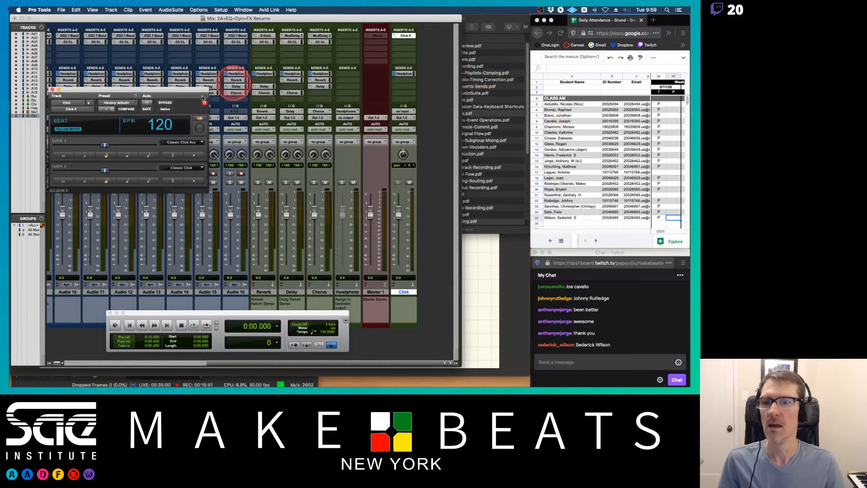
Load the Tony Click preset in the Click II plug-in and close the plug-in window.
left_click_drag(178, 95, 352, 72)
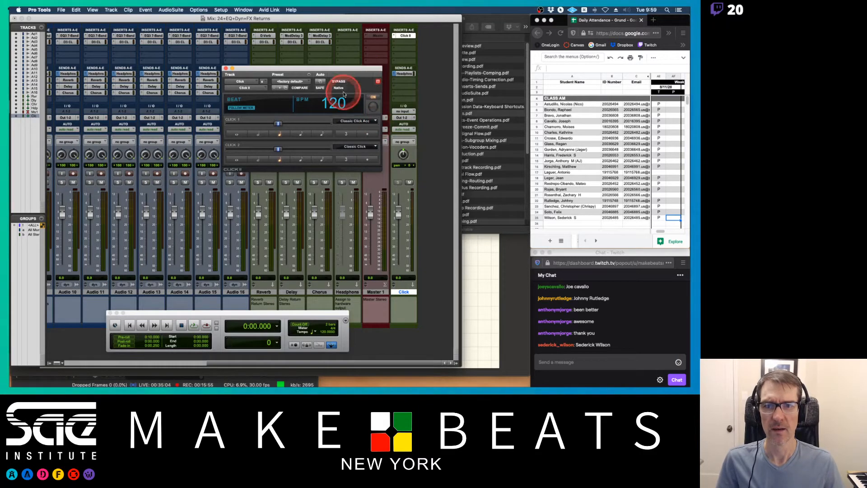
left_click(303, 81)
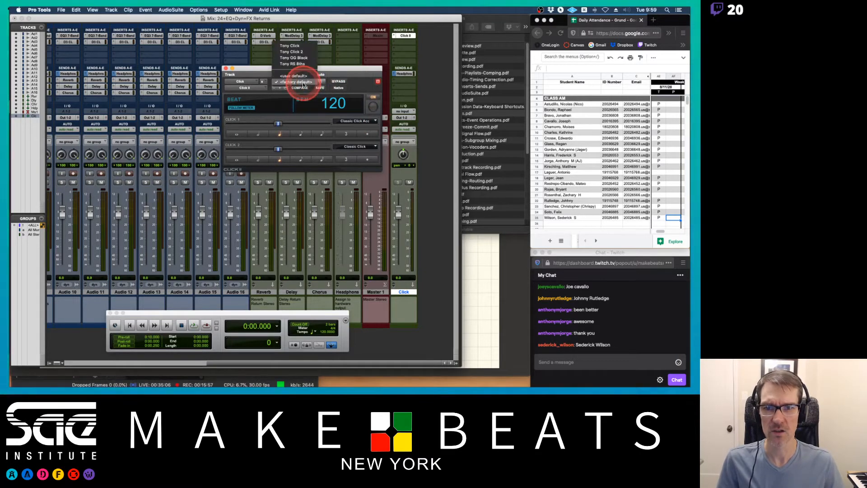
left_click(295, 49)
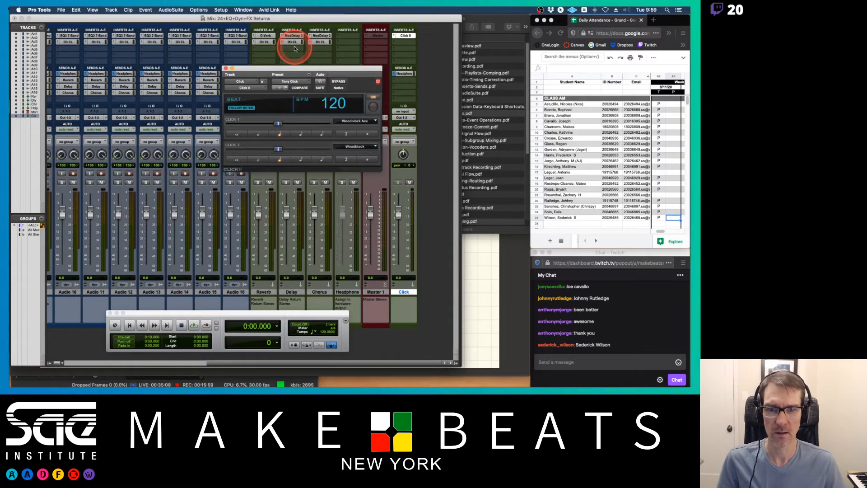
left_click(225, 69)
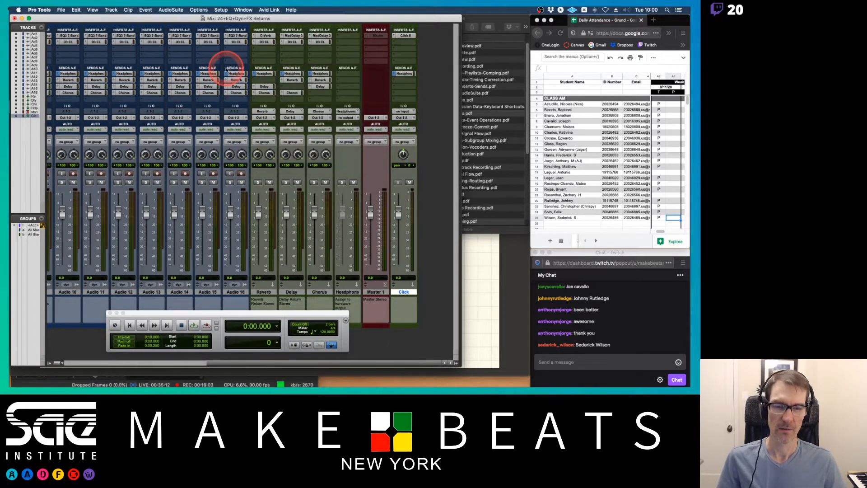
Play the session to audition the Click track's metronome sound.
key("space")
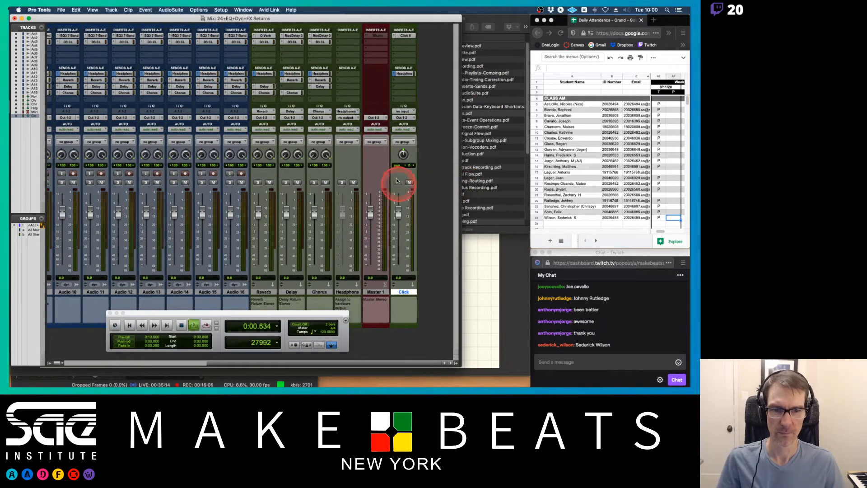
key("space")
key("super+equal")
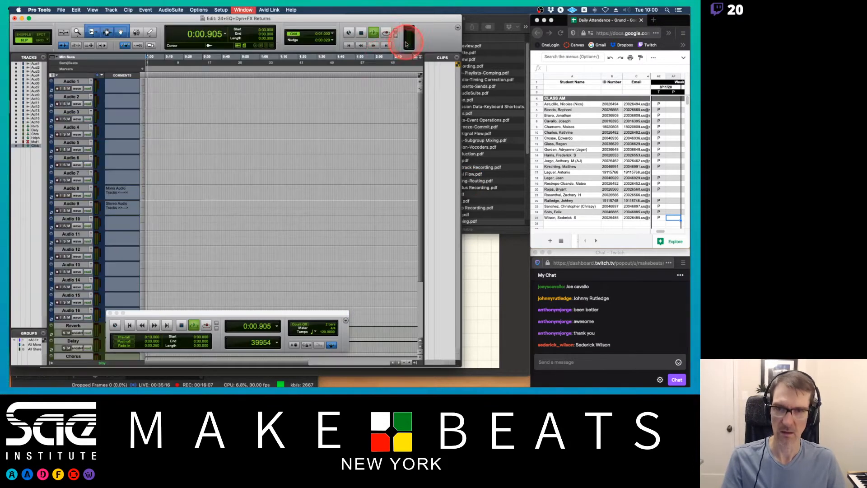
left_click(306, 344)
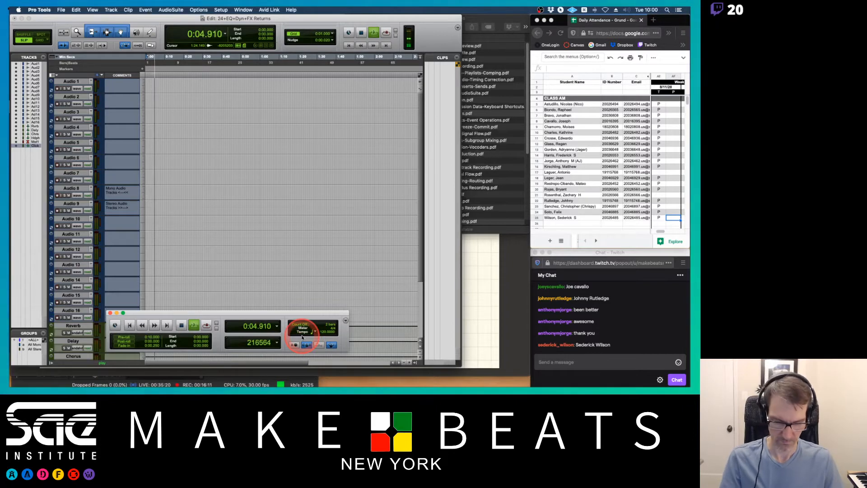
key("super+equal")
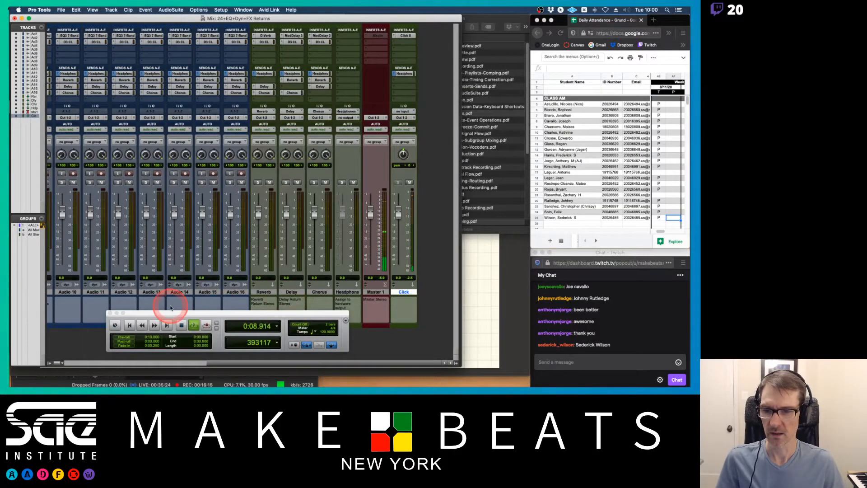
key("super+Tab")
key("super+Tab")
key("super+Tab")
key("super+Tab")
key("super+Tab")
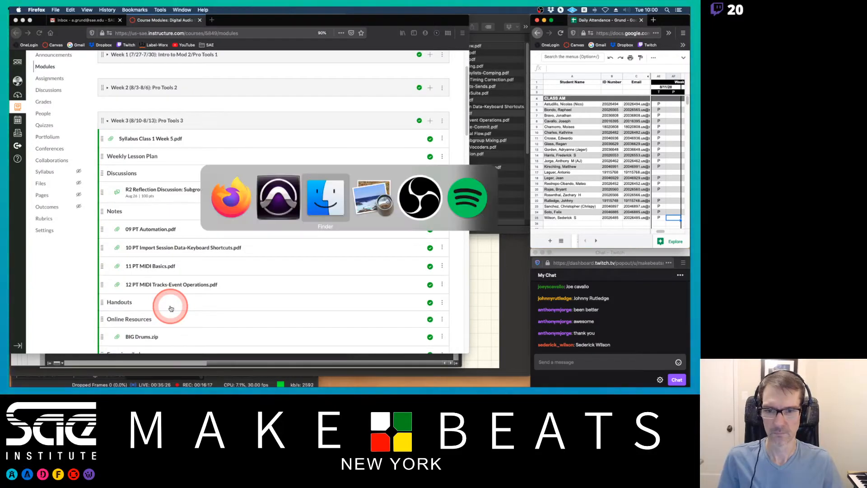
key("super+Tab")
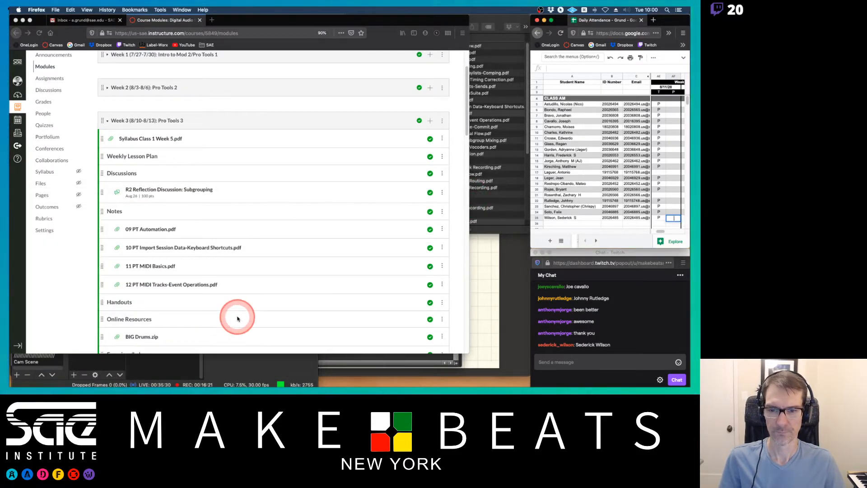
key("super+Tab")
key("super+Tab")
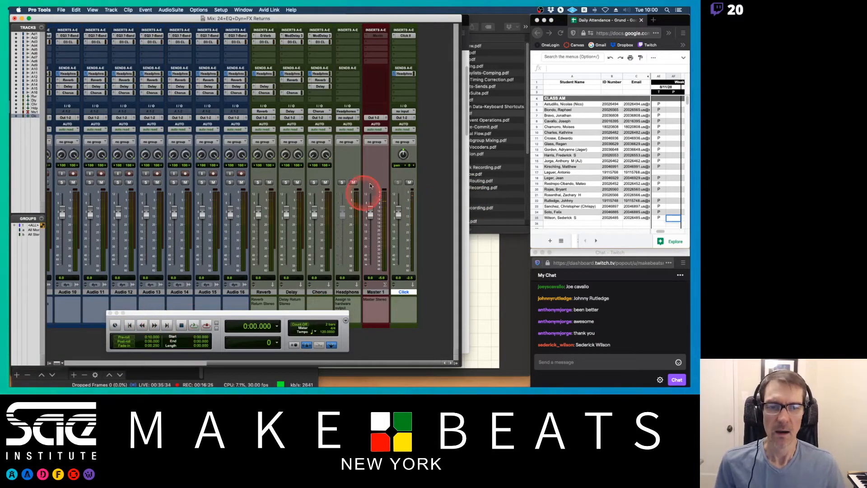
Examine the mixer's audio tracks and open the EQ and dynamics plug-ins inserted on Audio 1.
scroll(210, 117, "left", 5)
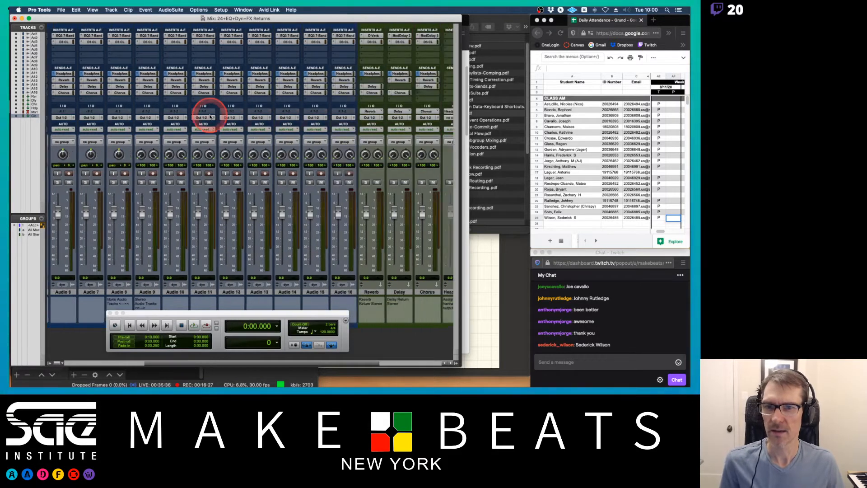
scroll(210, 117, "left", 5)
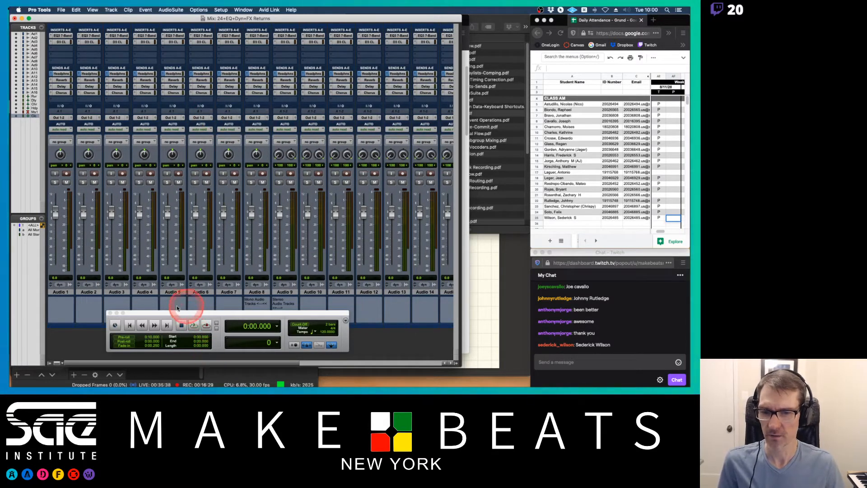
left_click(109, 314)
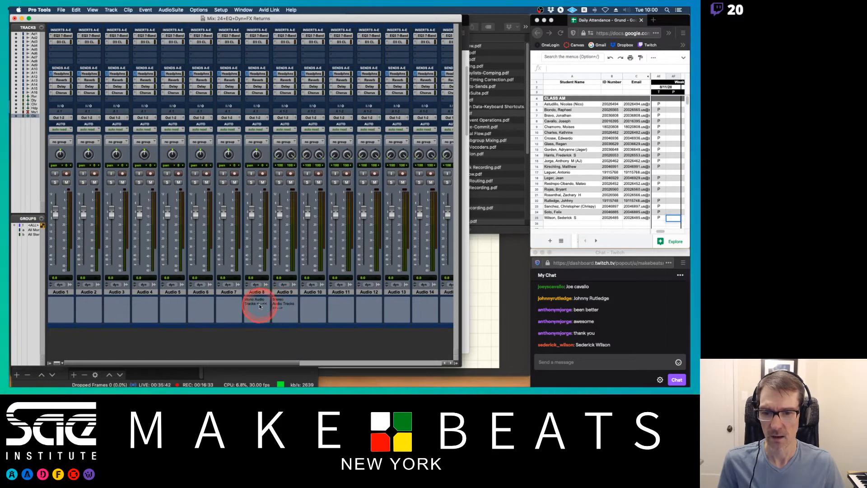
key("ctrl+alt+m")
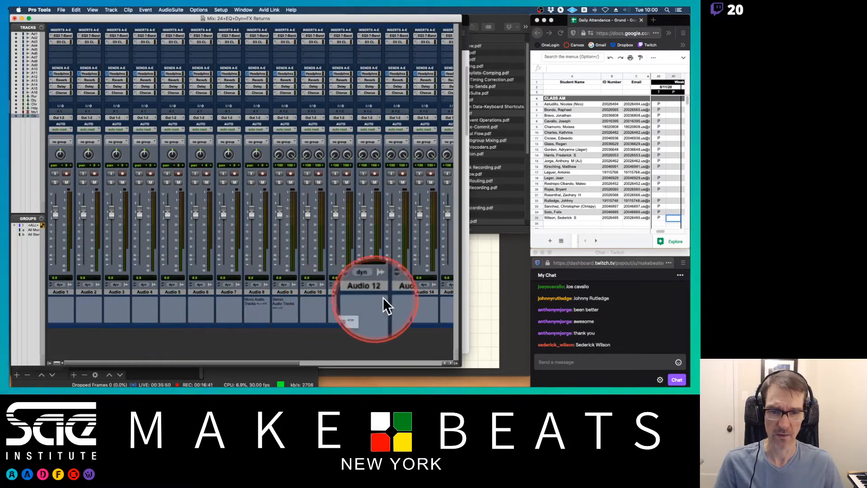
key("ctrl+alt+m")
scroll(375, 282, "right", 2)
scroll(377, 284, "left", 2)
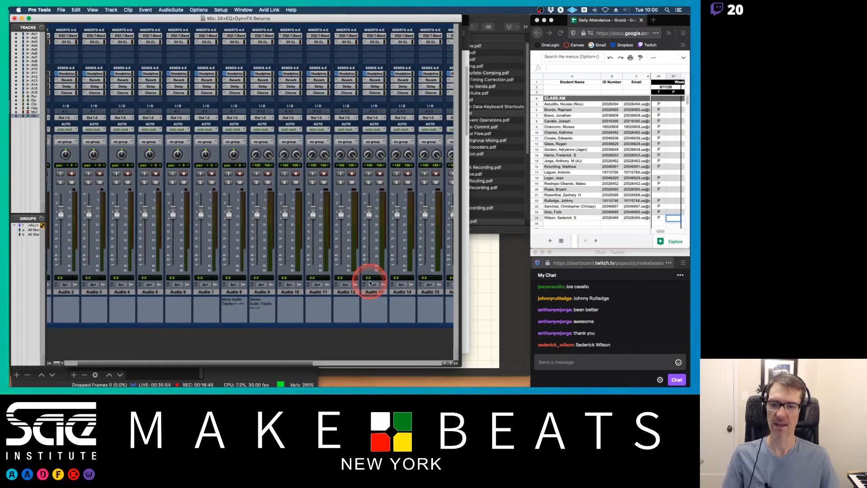
scroll(370, 281, "right", 3)
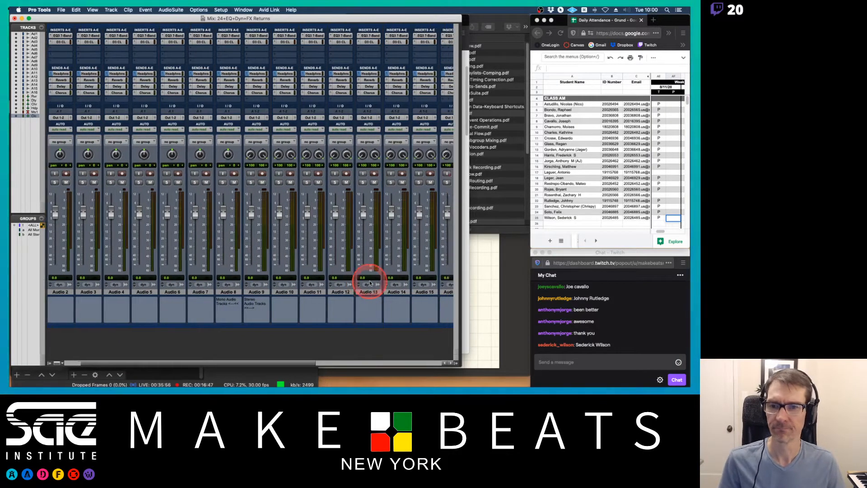
scroll(357, 110, "left", 4)
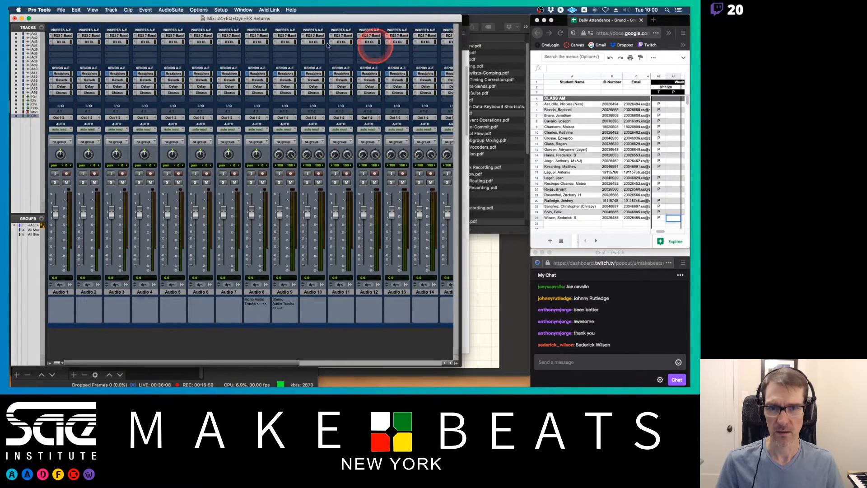
left_click(62, 36)
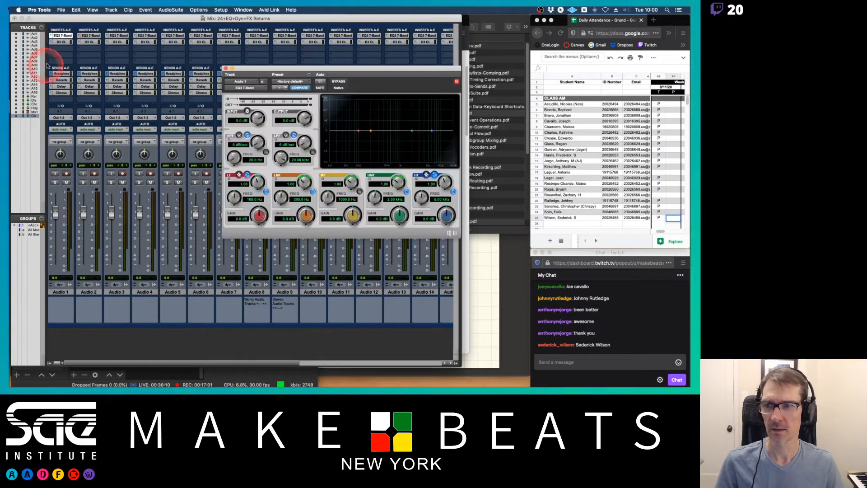
left_click(68, 42)
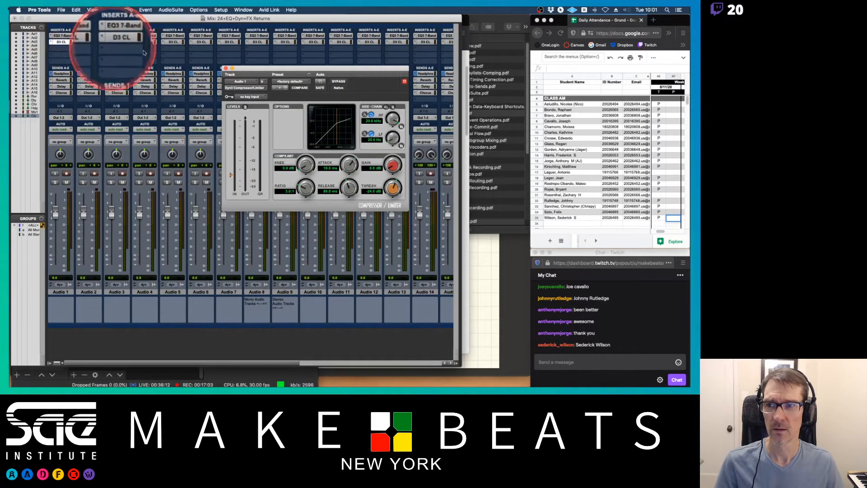
left_click(226, 68)
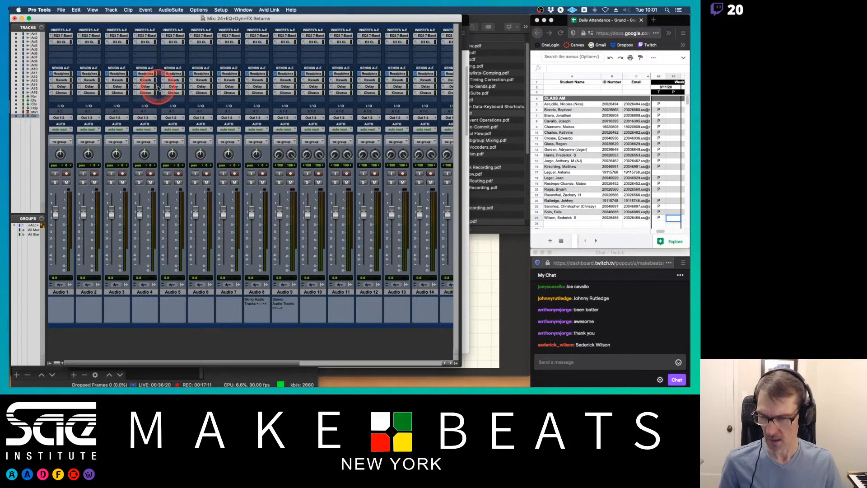
scroll(155, 87, "right", 10)
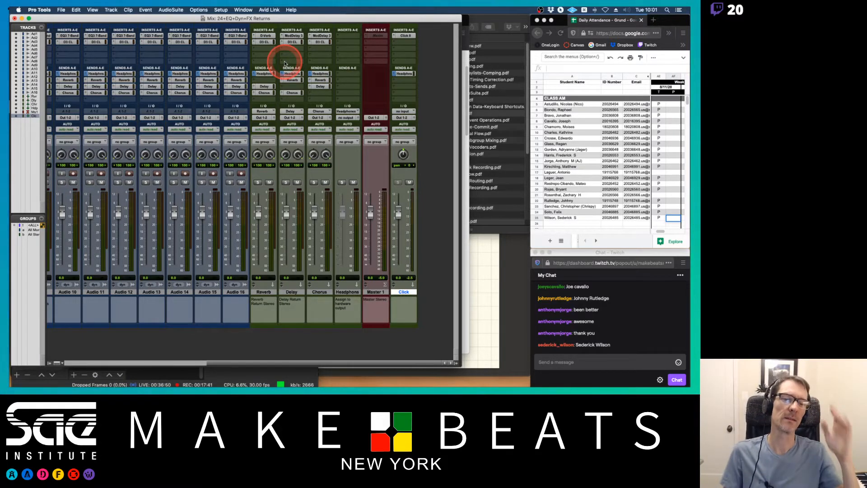
Close the 24+EQ+Dyn+FX Returns session without saving changes.
key("super+shift+w")
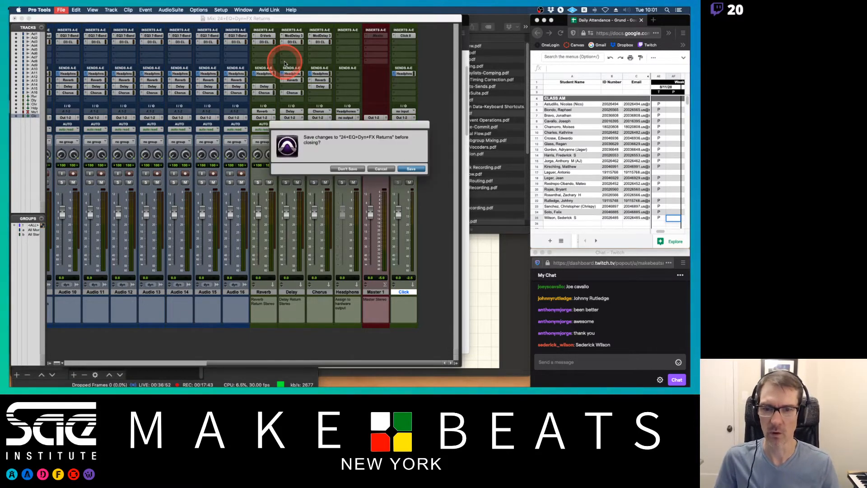
left_click(348, 169)
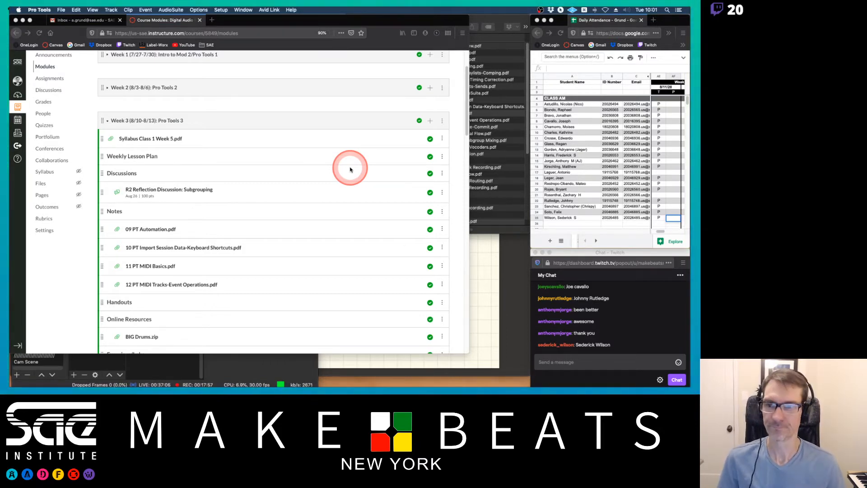
Review the PDF notes on Pro Tools templates and the steps for creating a template.
key("super+Tab")
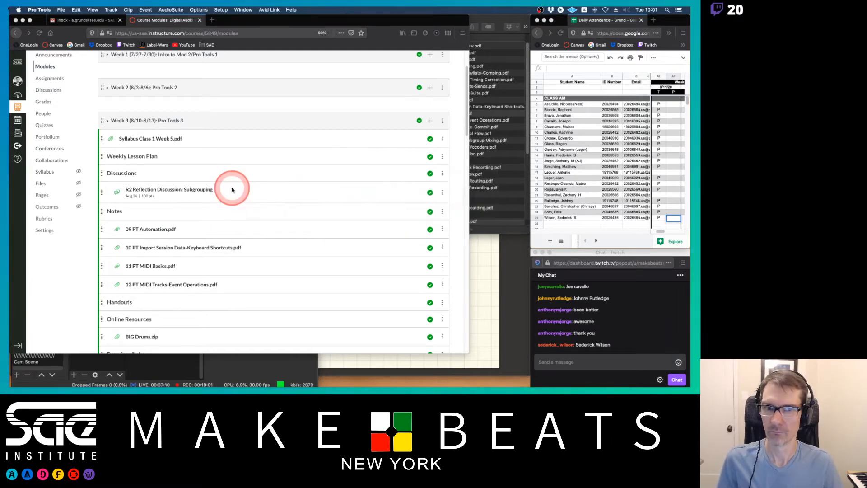
left_click(506, 277)
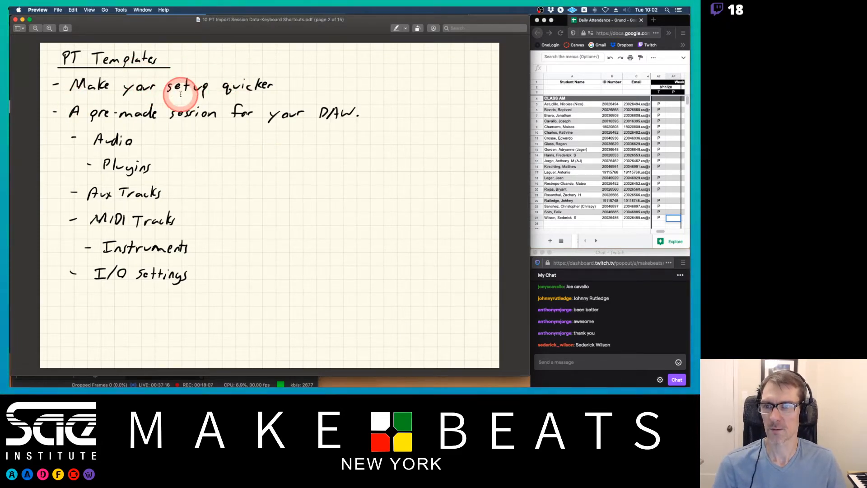
key("Right")
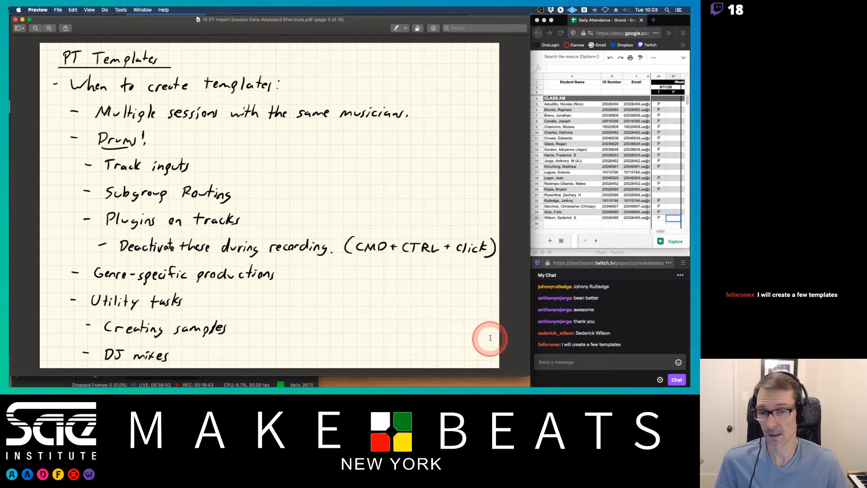
scroll(438, 313, "up", 1)
scroll(438, 313, "down", 1)
scroll(438, 313, "up", 2)
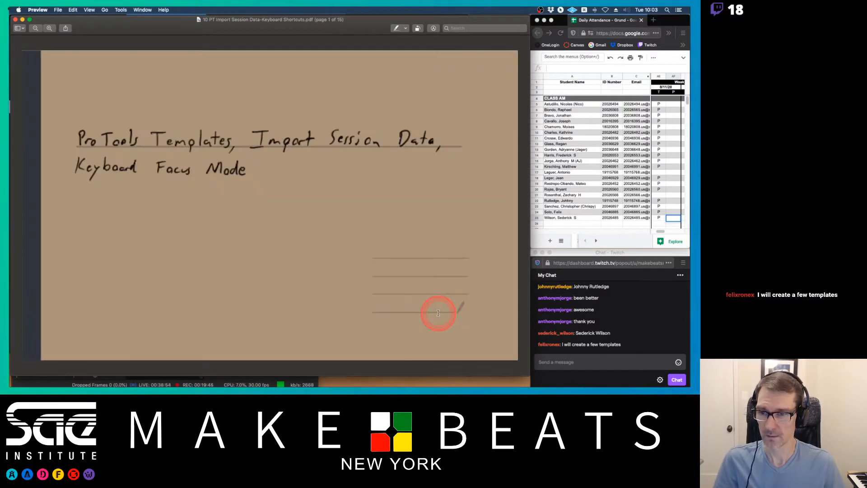
scroll(438, 313, "down", 2)
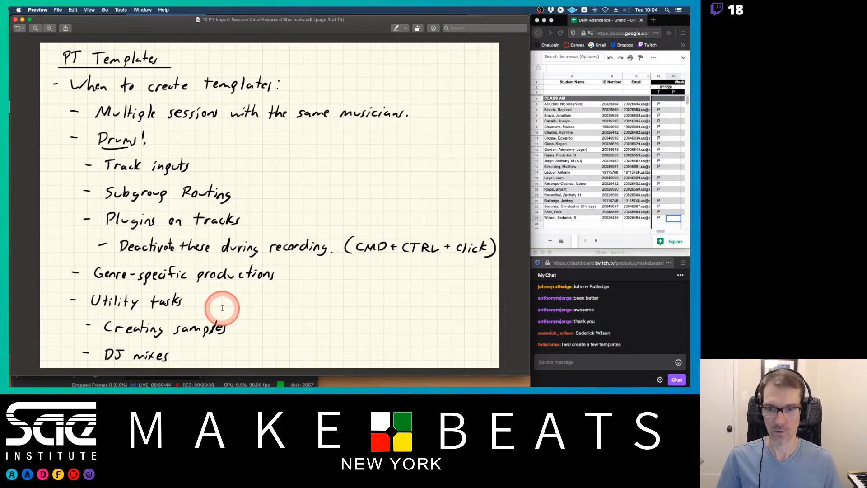
key("Right")
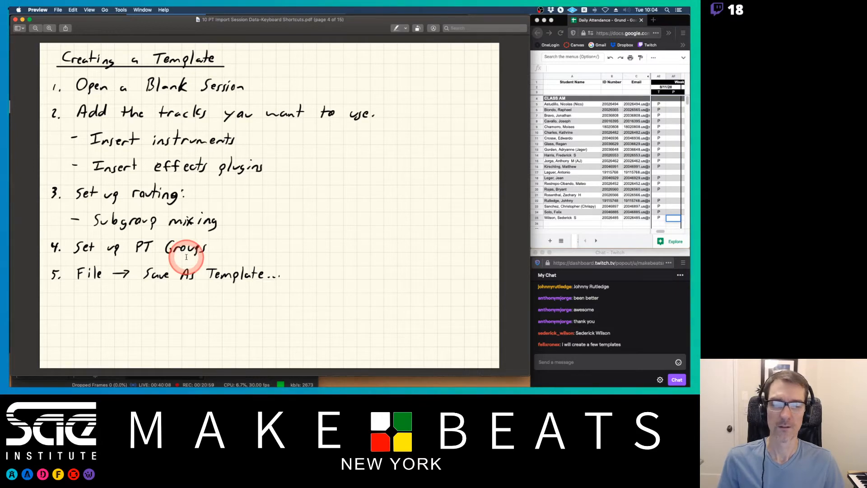
Create a new blank session named Techno Template with Stereo Mix I/O settings and Interleaved enabled.
key("super+Tab")
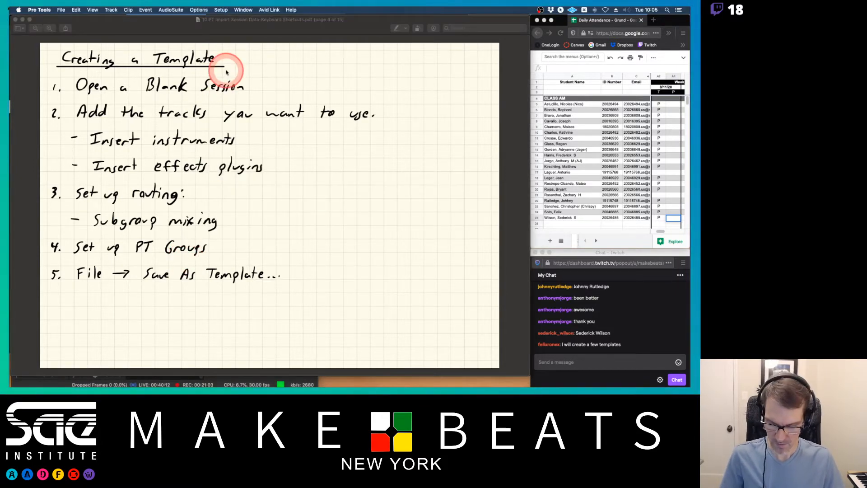
key("super+n")
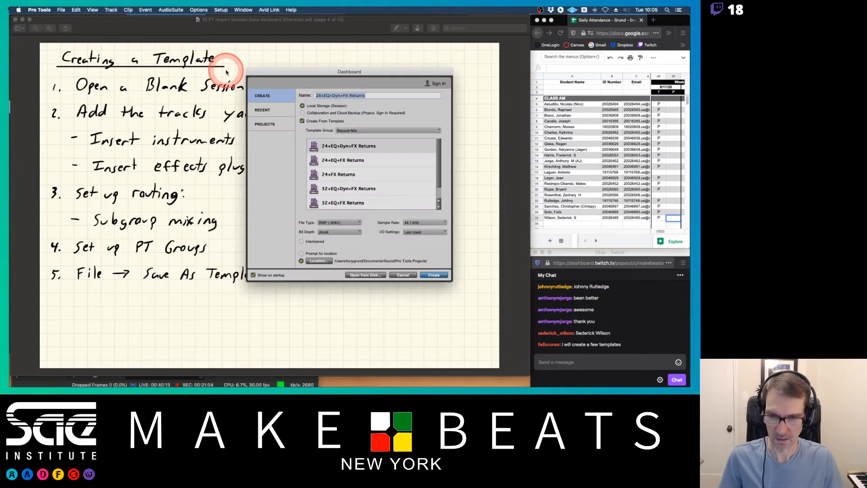
left_click(273, 101)
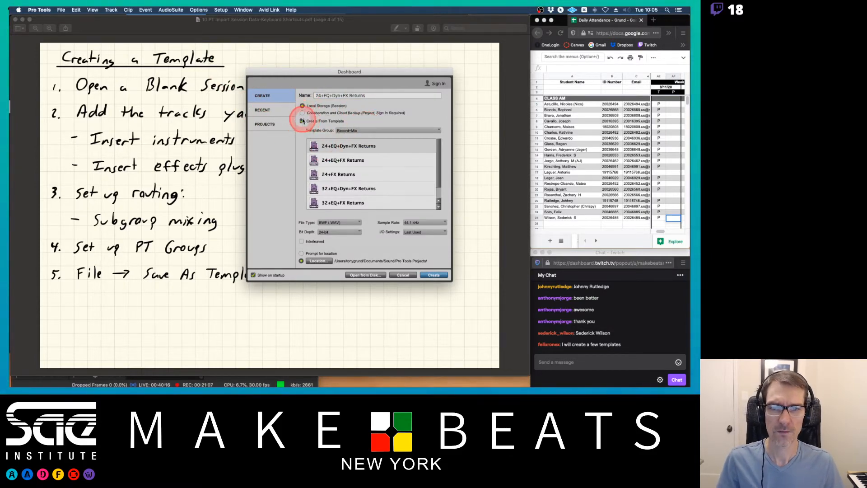
left_click(302, 121)
double_click(326, 95)
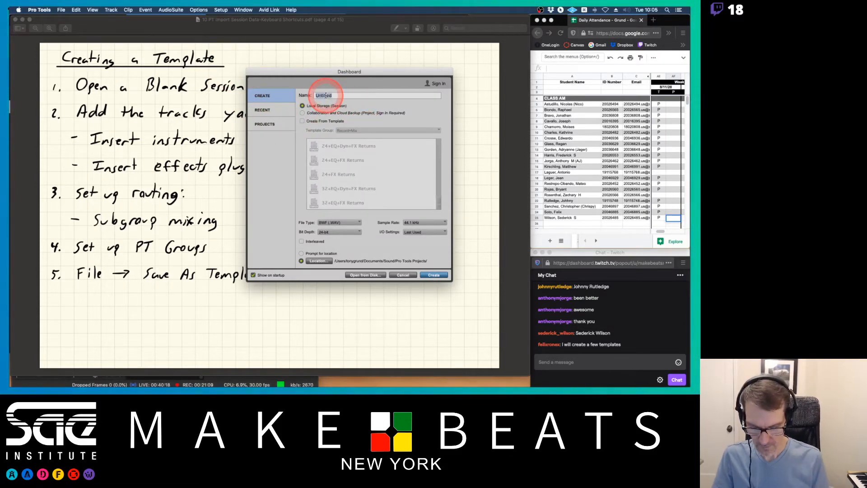
type("Techno ")
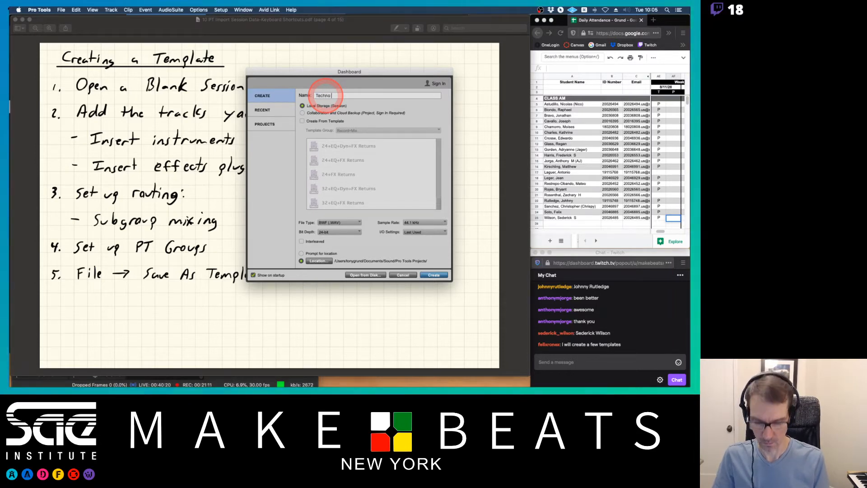
type("Template")
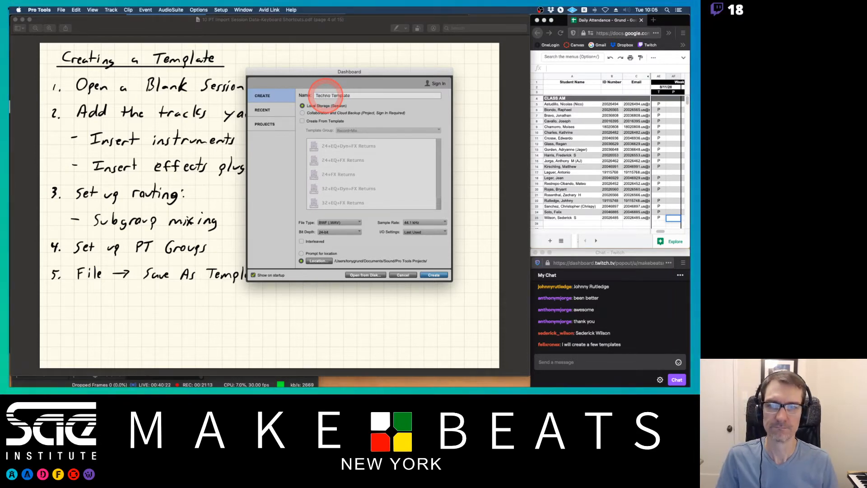
left_click(419, 232)
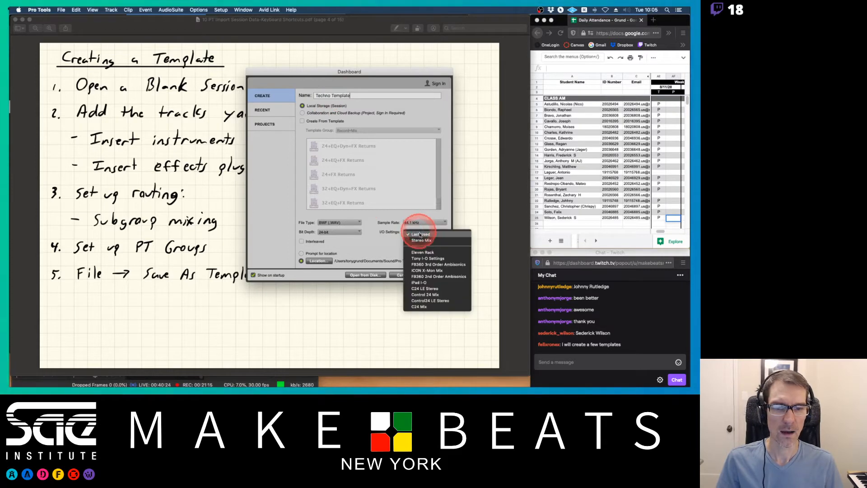
left_click(420, 240)
left_click(301, 241)
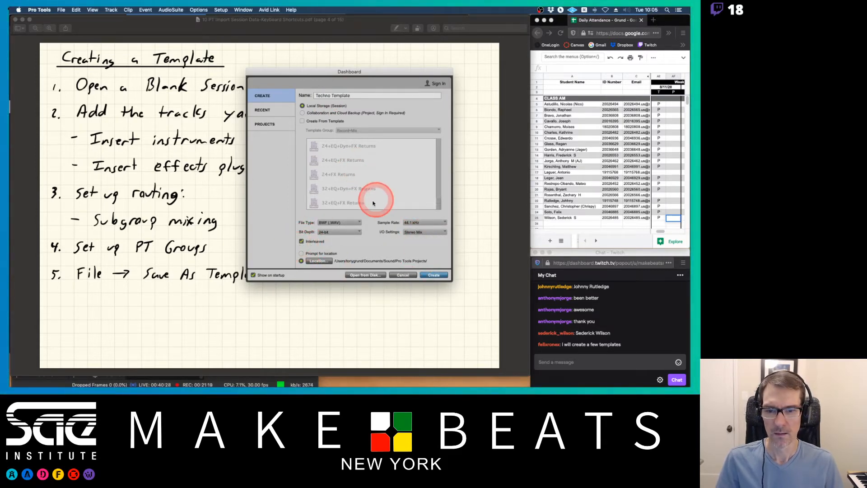
left_click(438, 274)
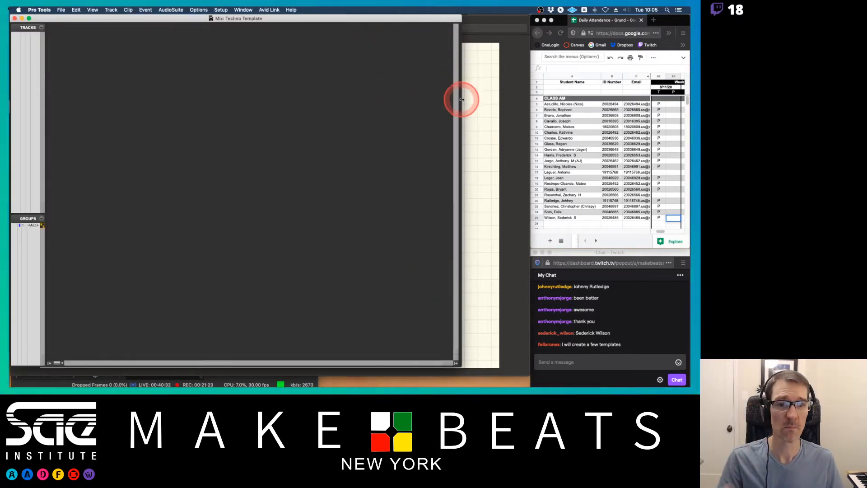
Widen the Mix and Edit windows to fill the space beside the browser.
left_click_drag(460, 97, 532, 103)
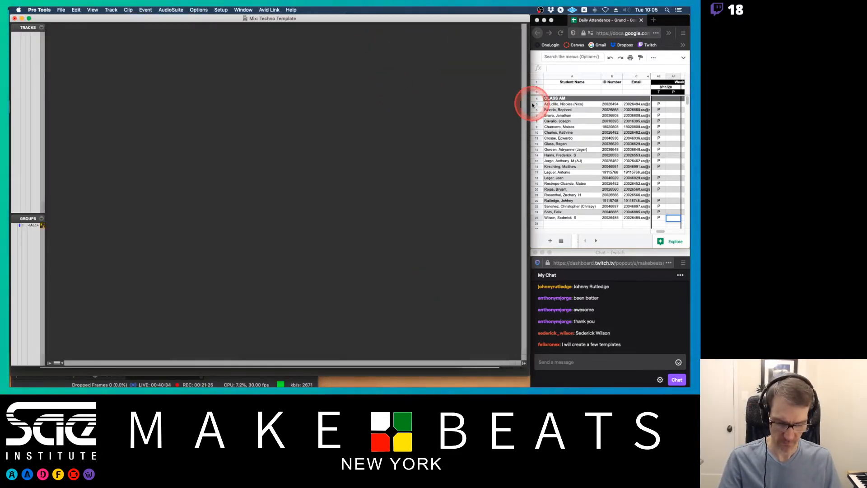
key("super+equal")
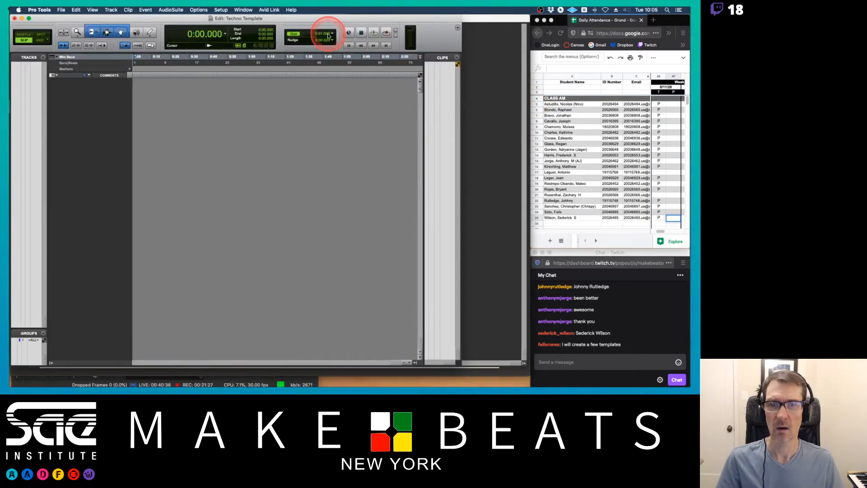
left_click_drag(460, 91, 533, 89)
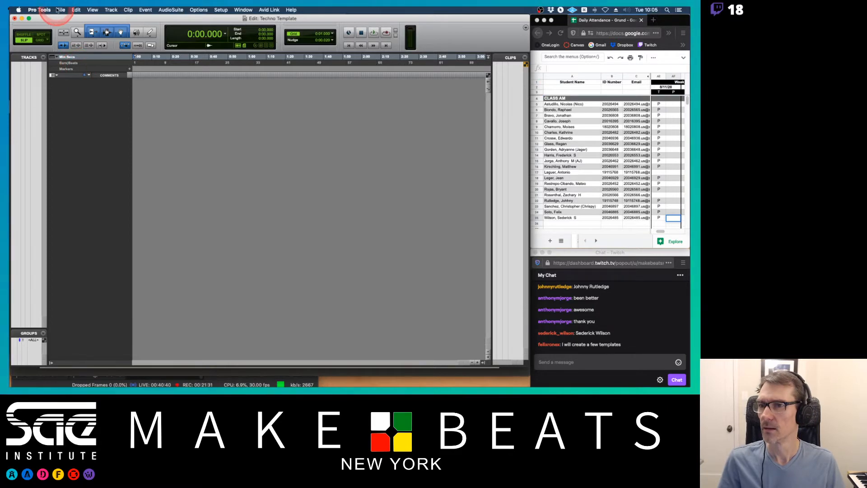
left_click_drag(61, 12, 107, 112)
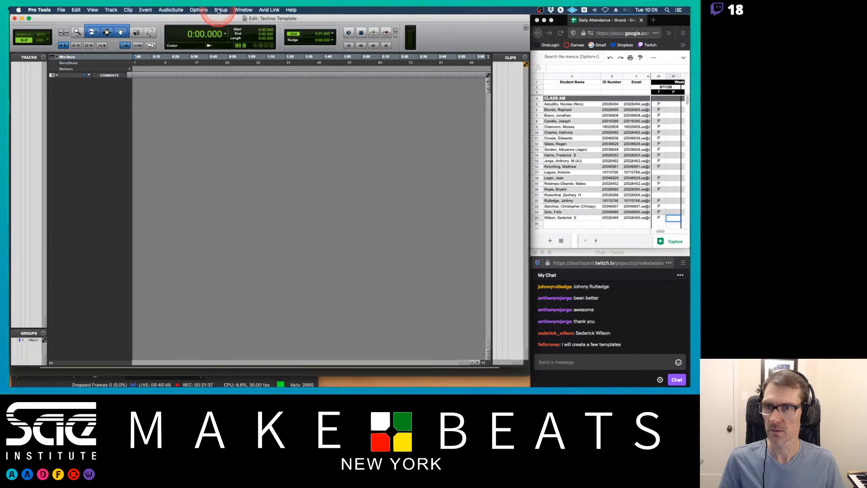
Restore the default input and bus paths in I/O Setup and confirm.
left_click(219, 10)
left_click(224, 49)
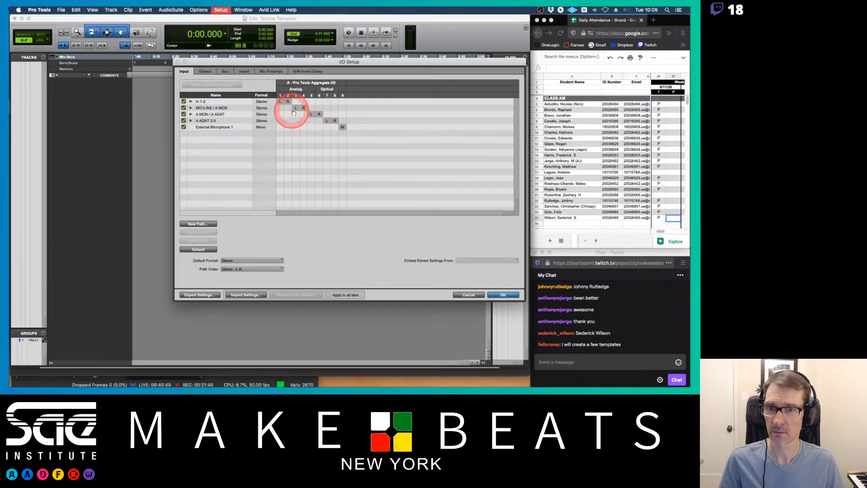
left_click(201, 249)
left_click(205, 72)
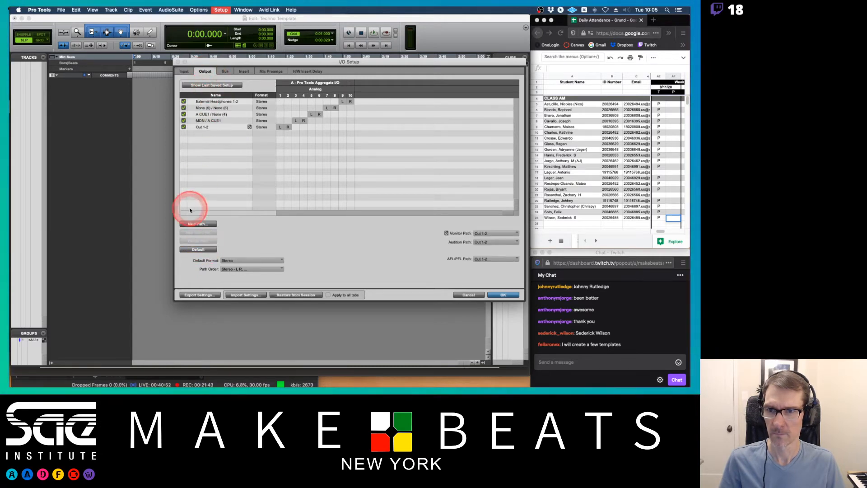
left_click(226, 73)
left_click(199, 249)
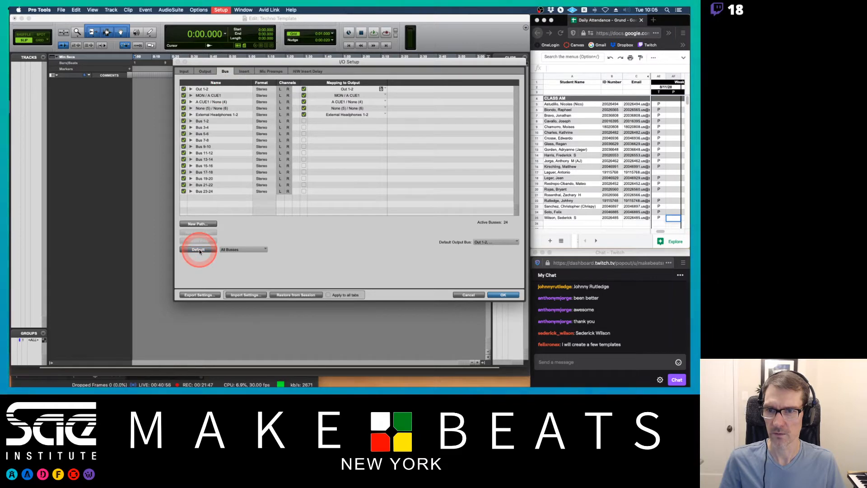
left_click(199, 251)
left_click(199, 251)
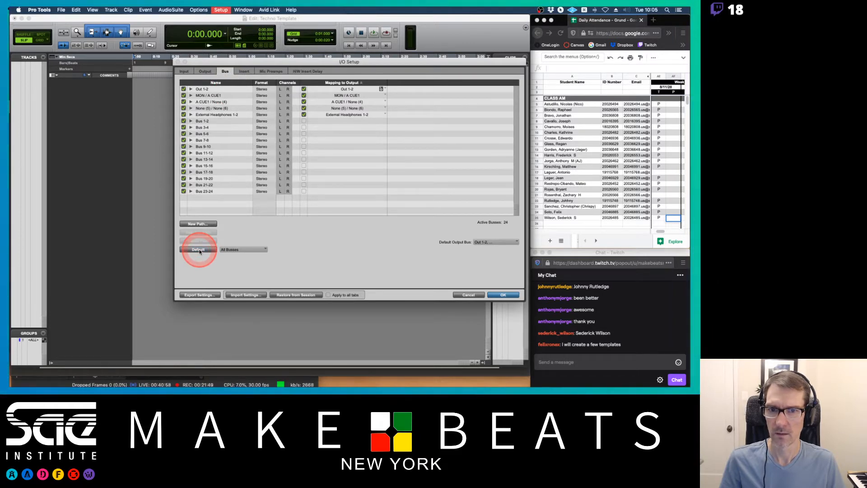
left_click(504, 295)
Add four new stereo audio tracks to the session.
key("super+equal")
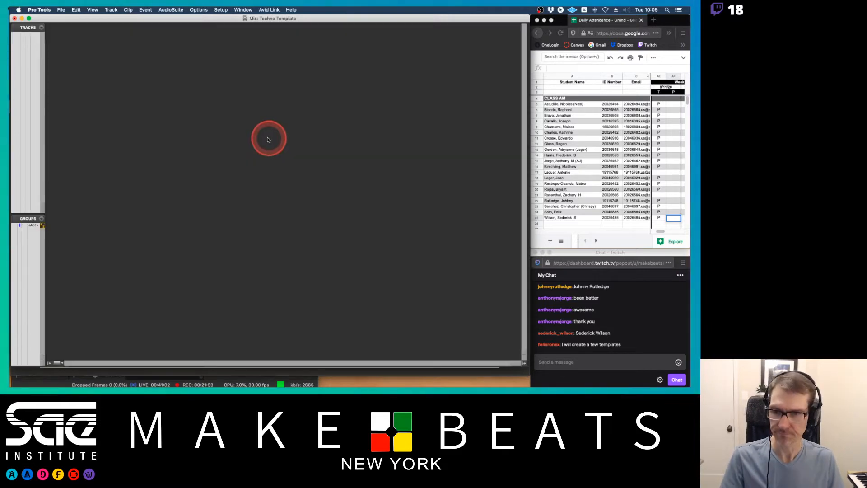
key("shift+super+n")
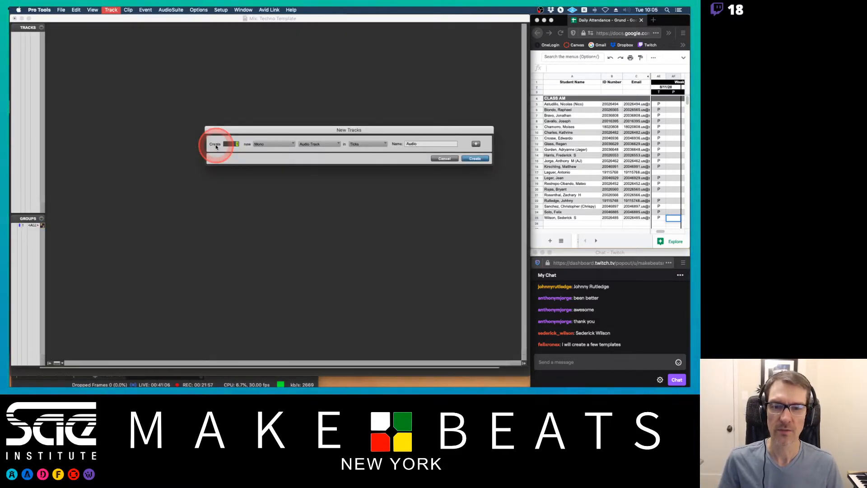
key("super+Down")
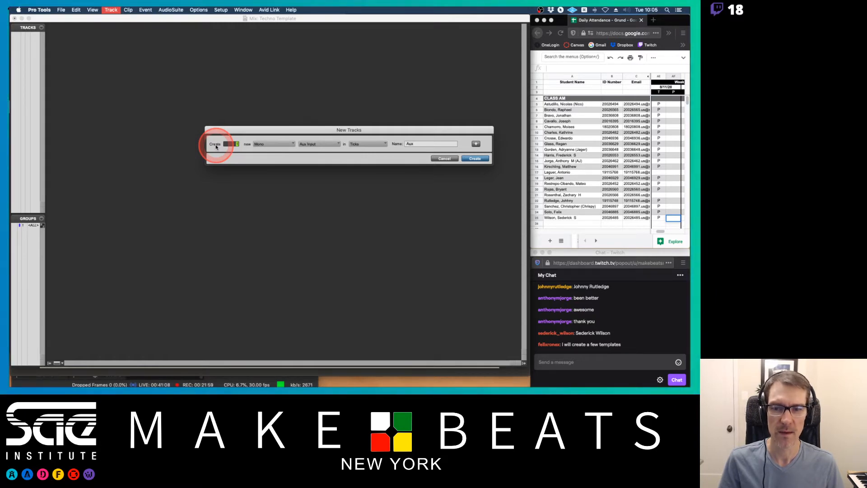
key("super+Up")
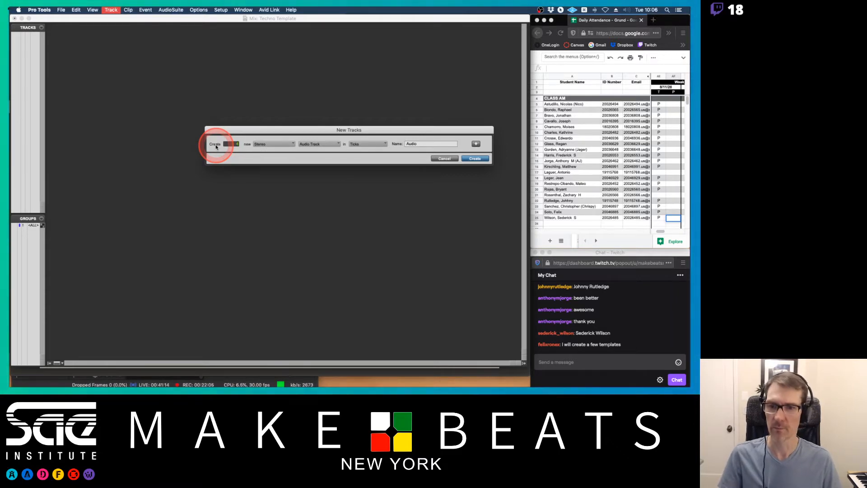
key("Return")
key("super+equal")
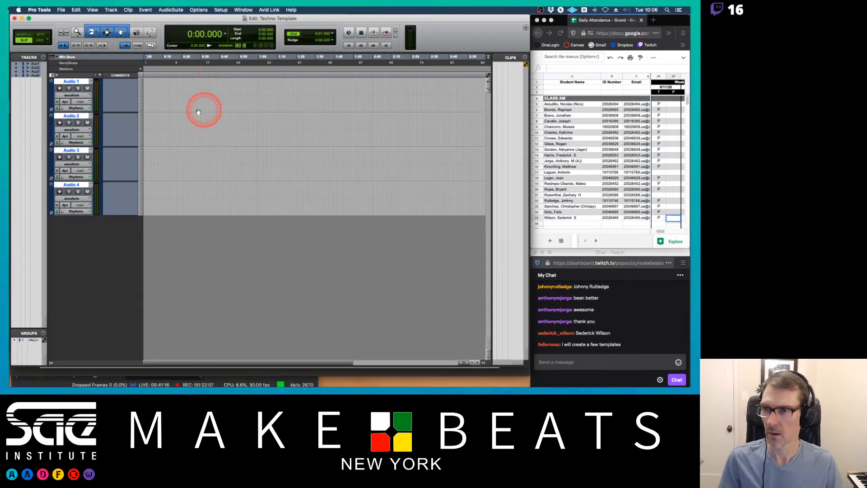
Show the Tempo, Meter and Key rulers in the Edit window.
left_click(52, 57)
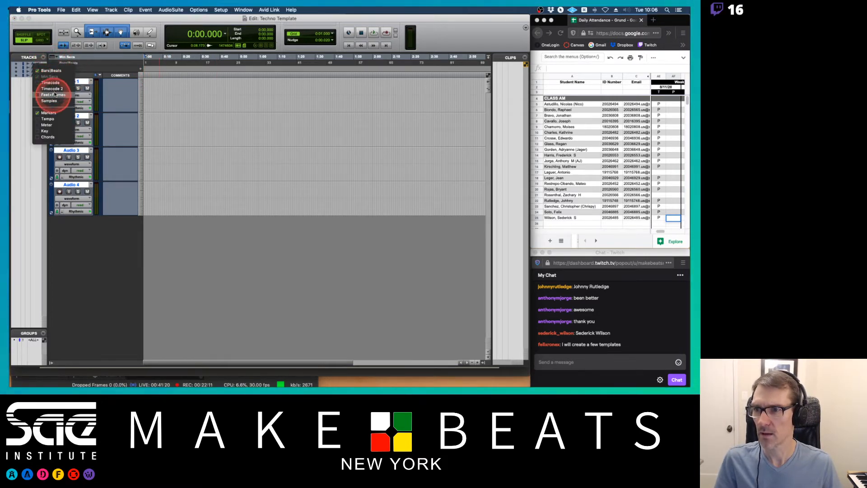
left_click(47, 119)
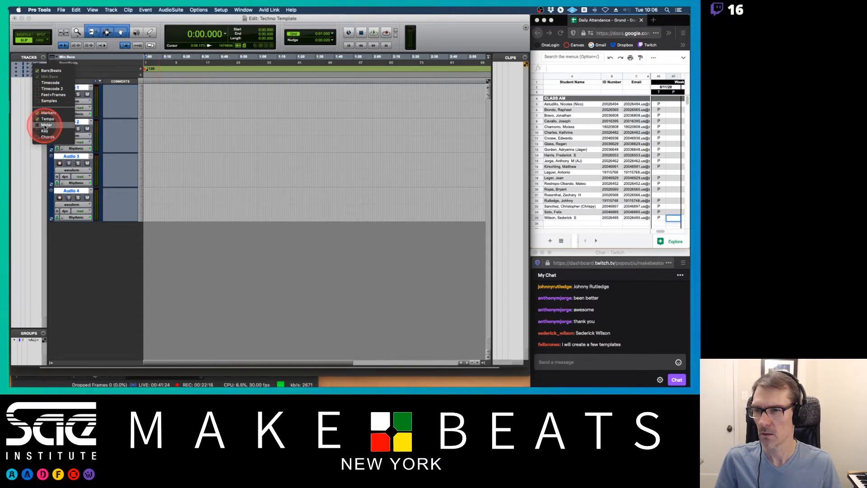
left_click(45, 126)
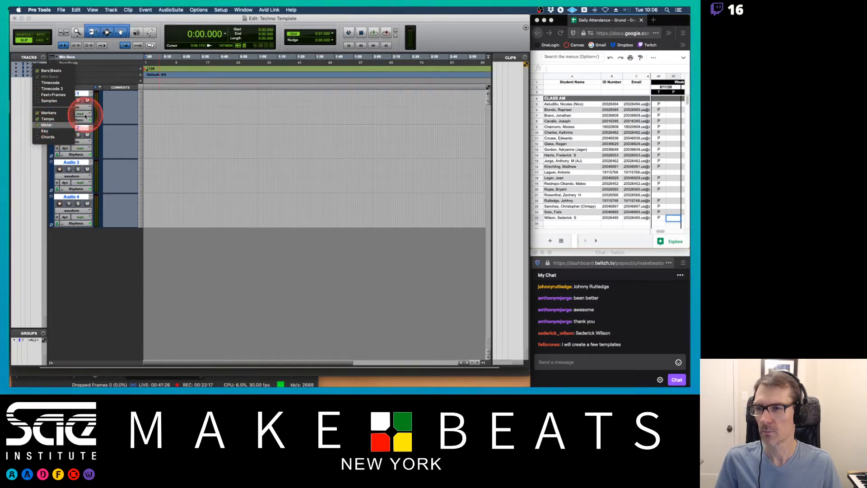
left_click(53, 132)
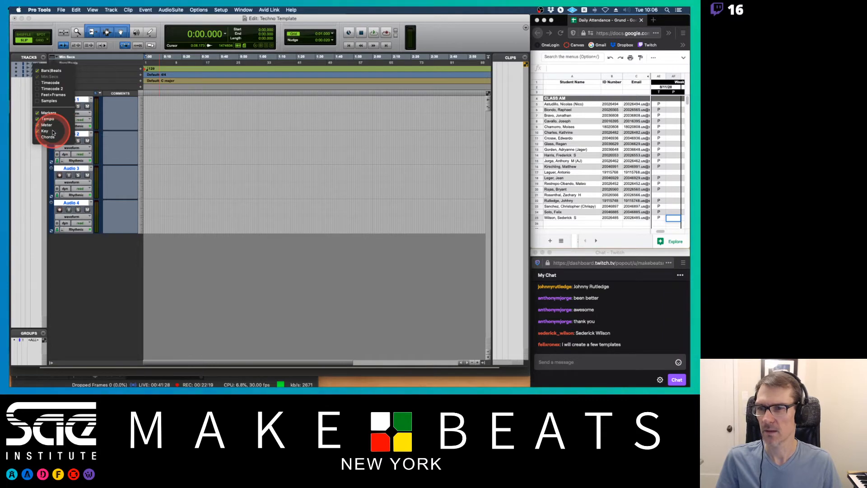
left_click(115, 81)
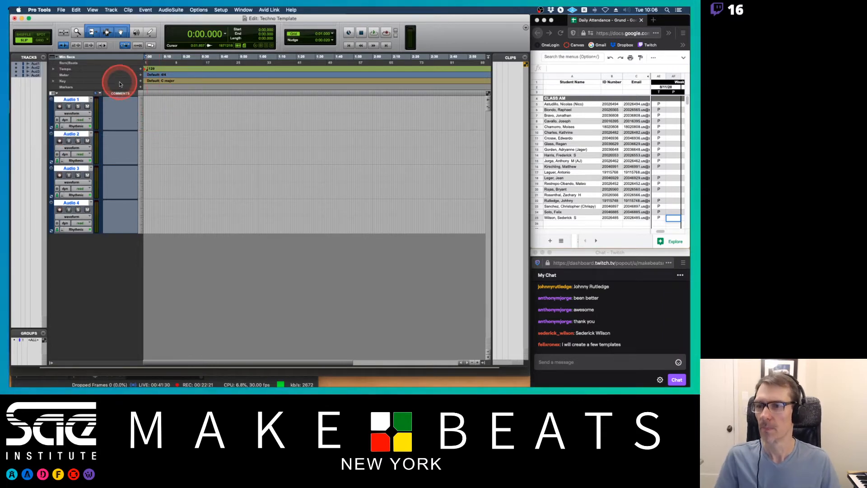
Show the Inserts A-E, Sends A-E and I/O columns, hide Comments, and narrow the Clips list.
left_click(52, 93)
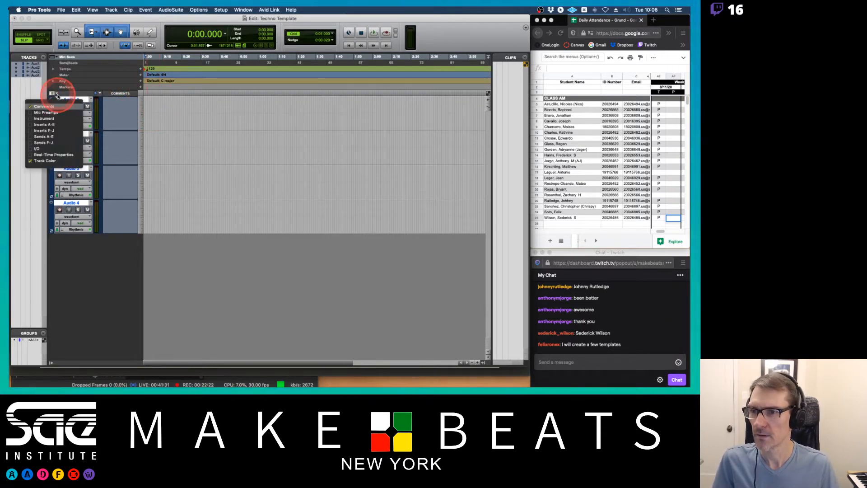
left_click(50, 125)
left_click(45, 137)
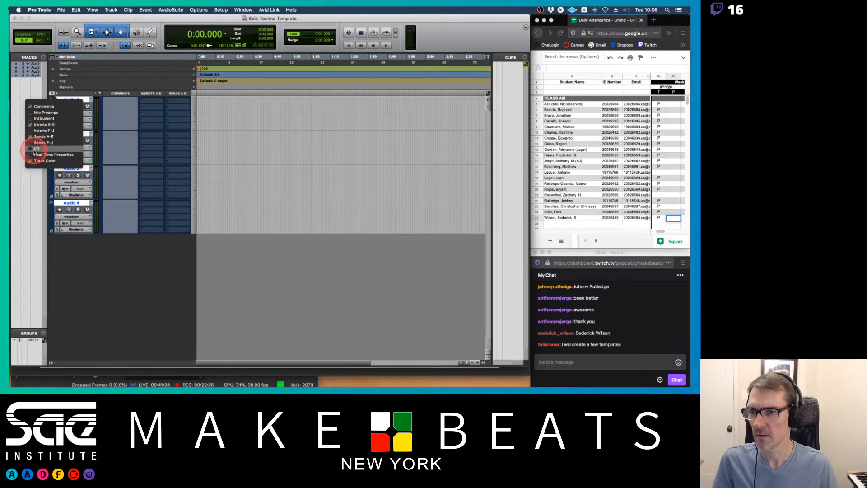
left_click(35, 149)
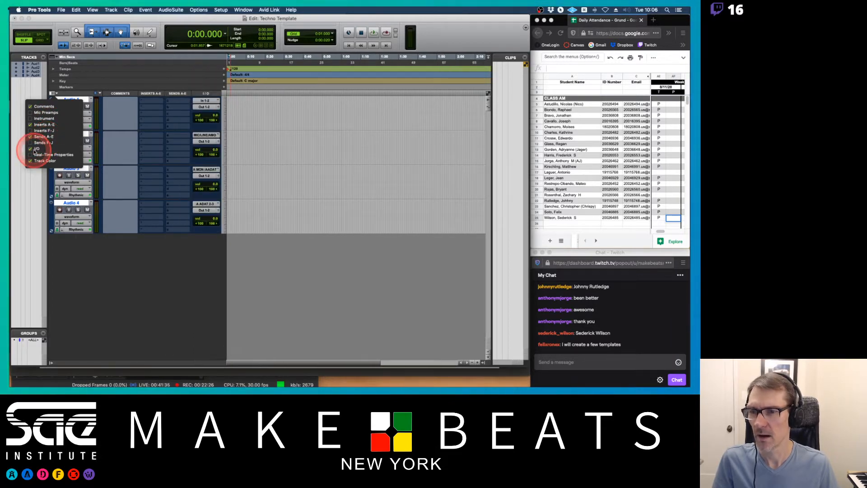
left_click(45, 107)
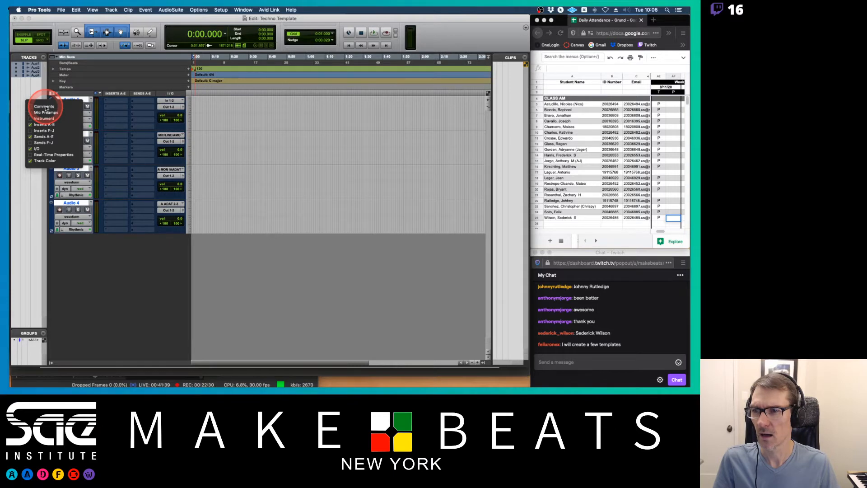
left_click(73, 94)
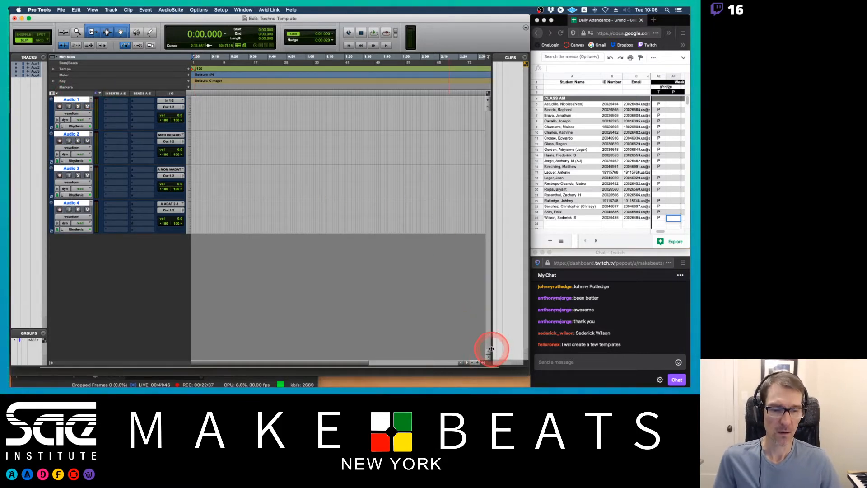
left_click_drag(491, 349, 448, 343)
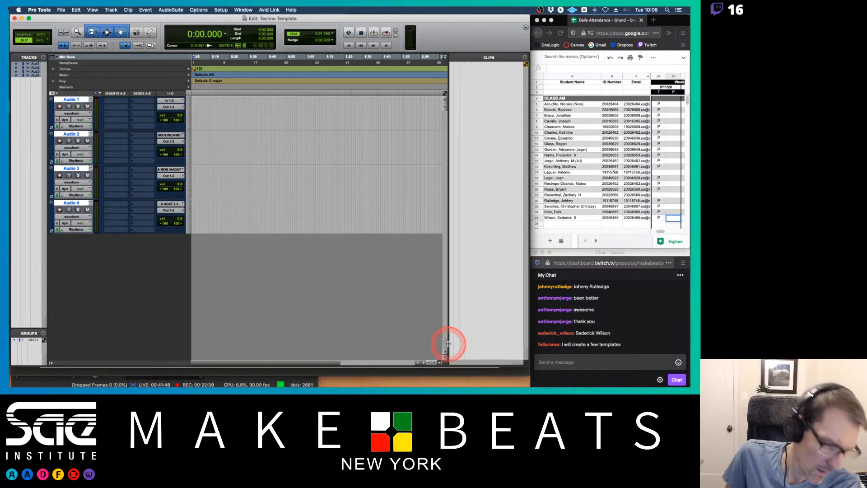
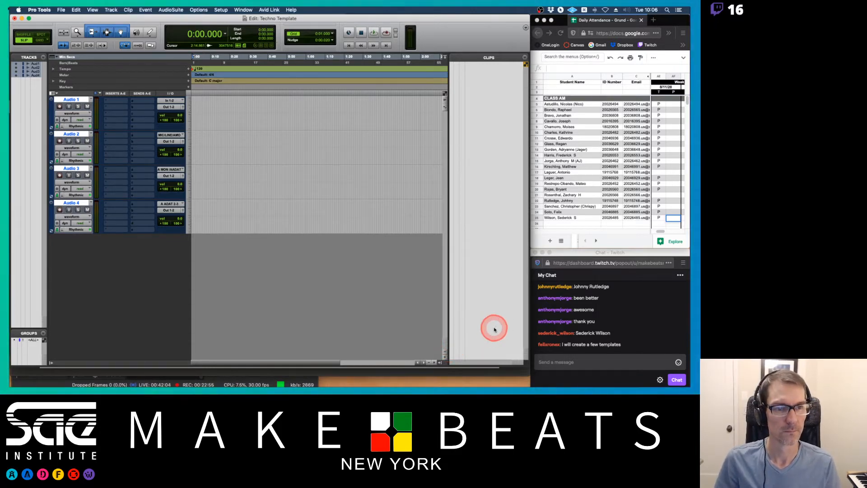
Open the drum loops folder of the SM48 - House Nation pack inside Sample Libraries > Sample Magic on the Olafur drive.
key("F11")
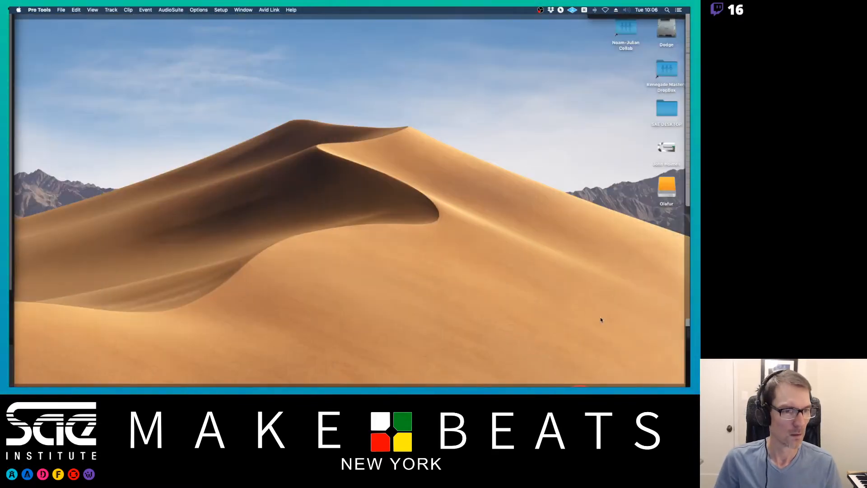
double_click(663, 194)
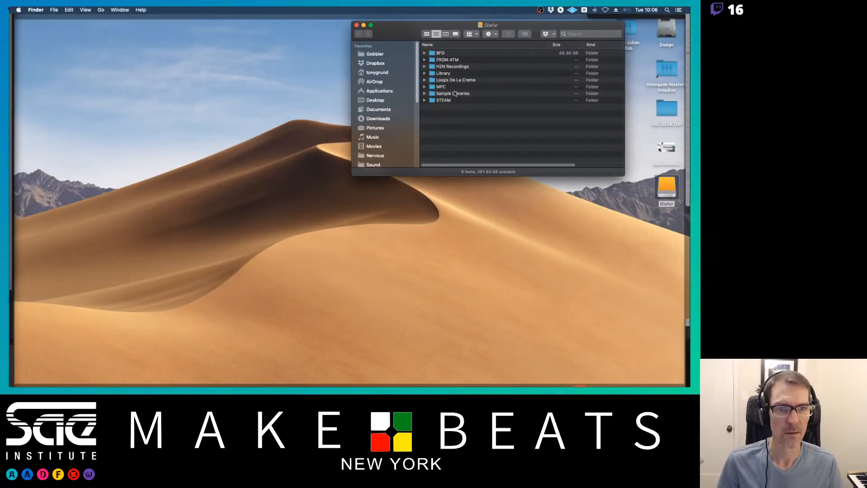
double_click(455, 93)
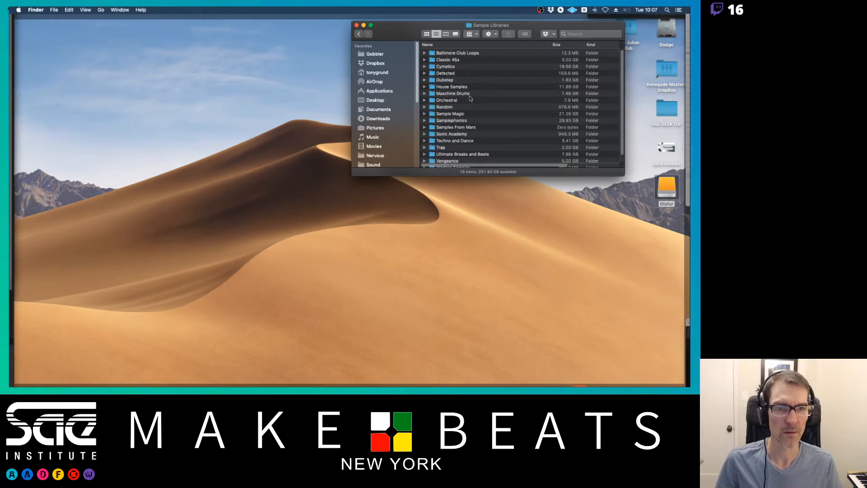
scroll(476, 105, "down", 2)
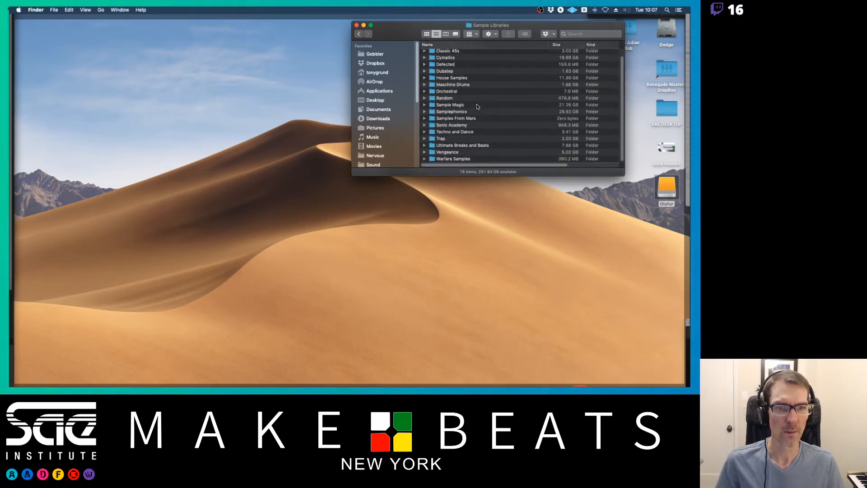
double_click(450, 105)
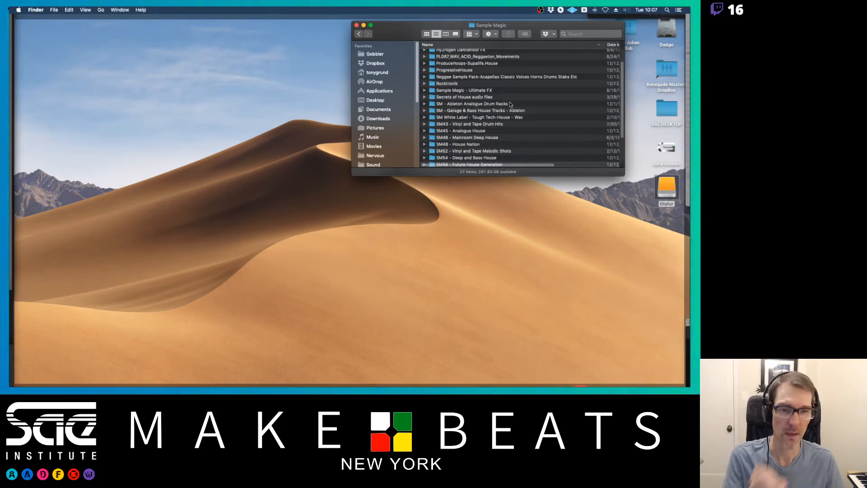
scroll(501, 112, "down", 2)
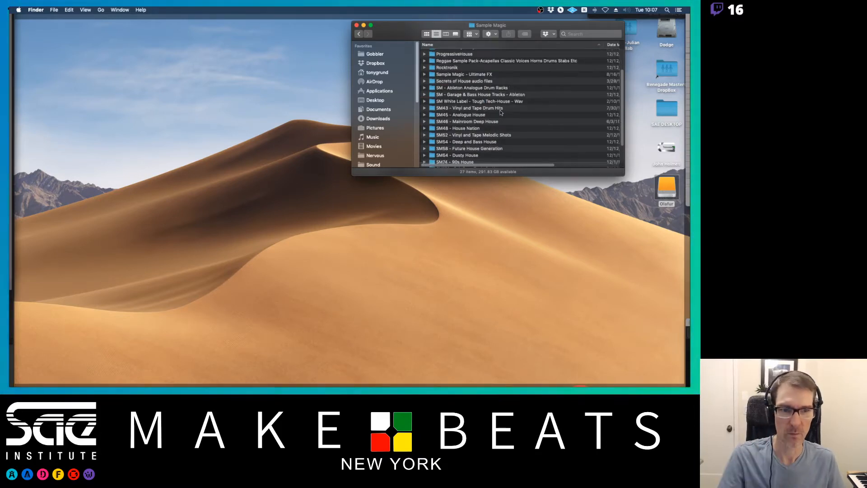
double_click(471, 130)
double_click(470, 54)
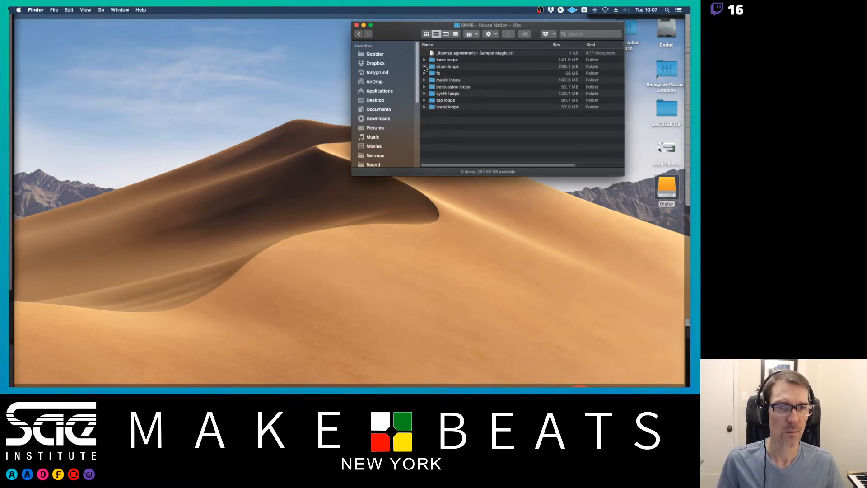
left_click(424, 67)
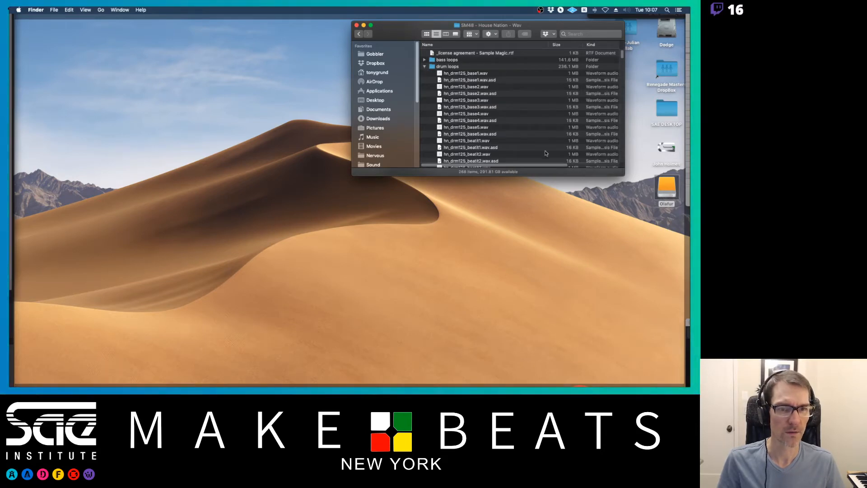
left_click_drag(622, 174, 629, 202)
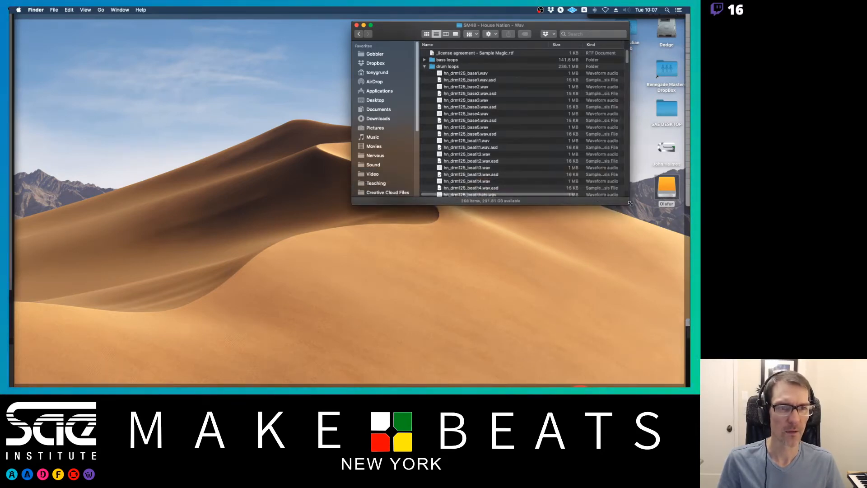
Select the five hn_drm125_base wav loops and import them into the Pro Tools session's Clips list.
left_click(477, 74)
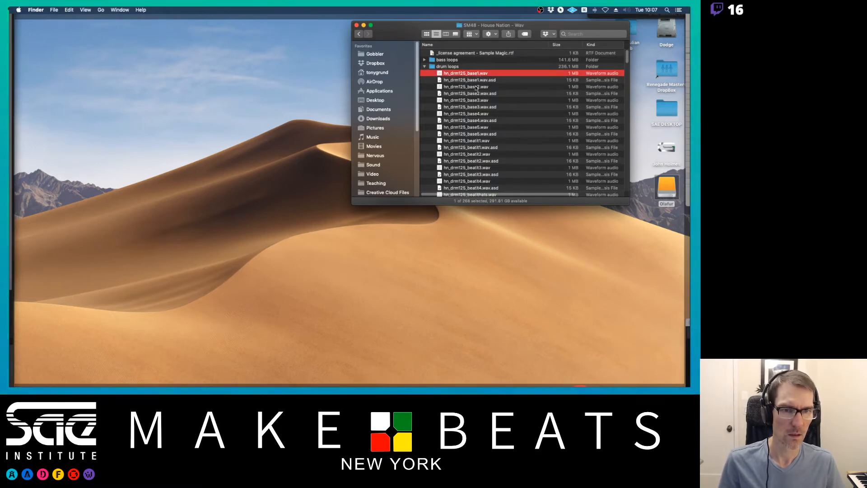
left_click(475, 87, "super")
left_click(473, 100, "super")
left_click(473, 114, "super")
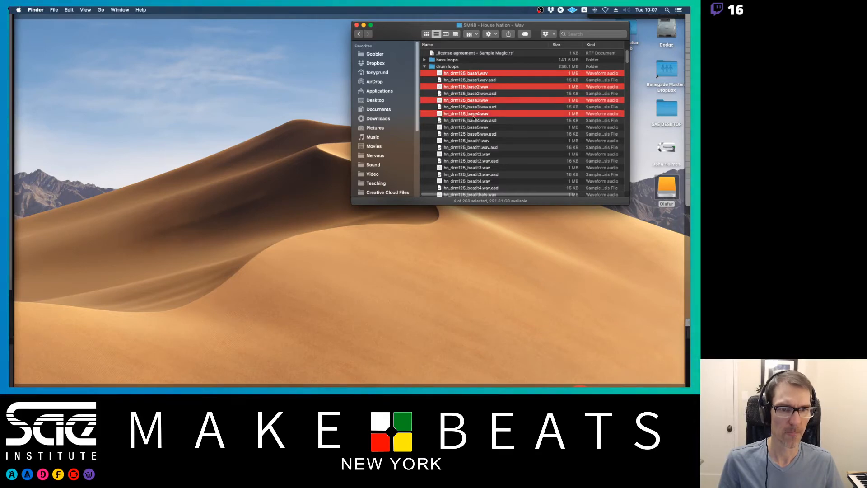
left_click(472, 128, "super")
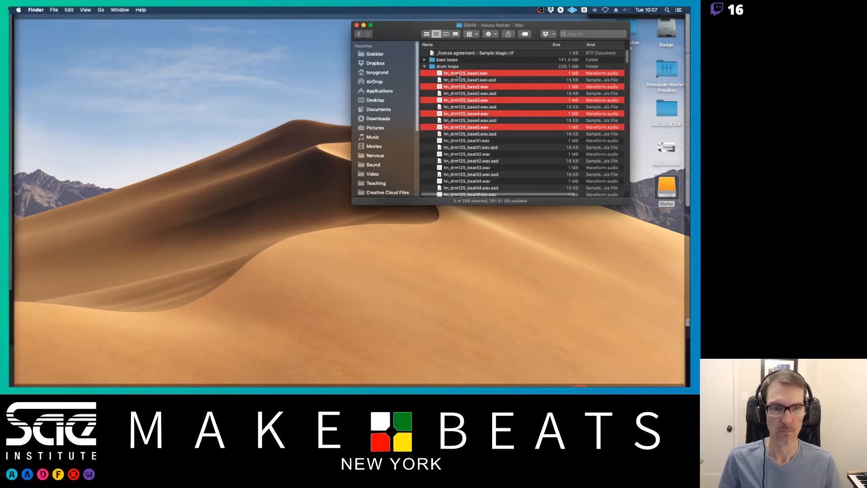
key("super+Tab")
key("super+Tab")
key("super+Tab")
key("super+Tab")
key("super+Tab")
key("super+Tab")
key("super+Tab")
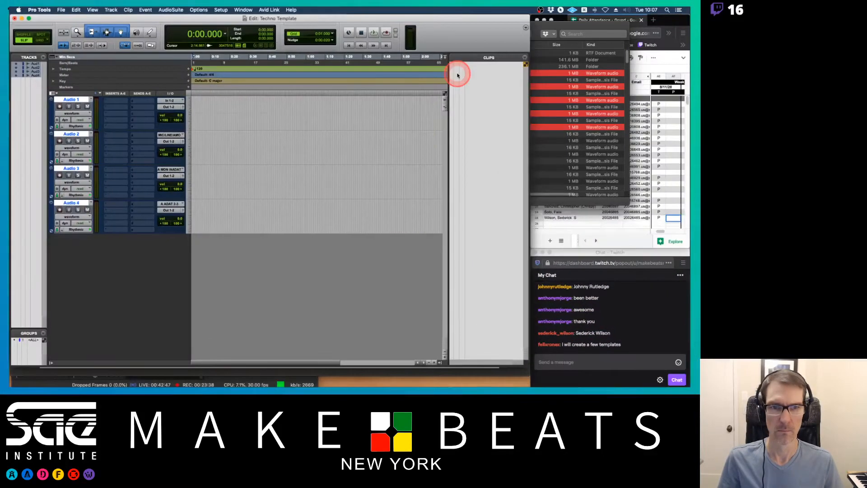
left_click_drag(458, 75, 475, 89)
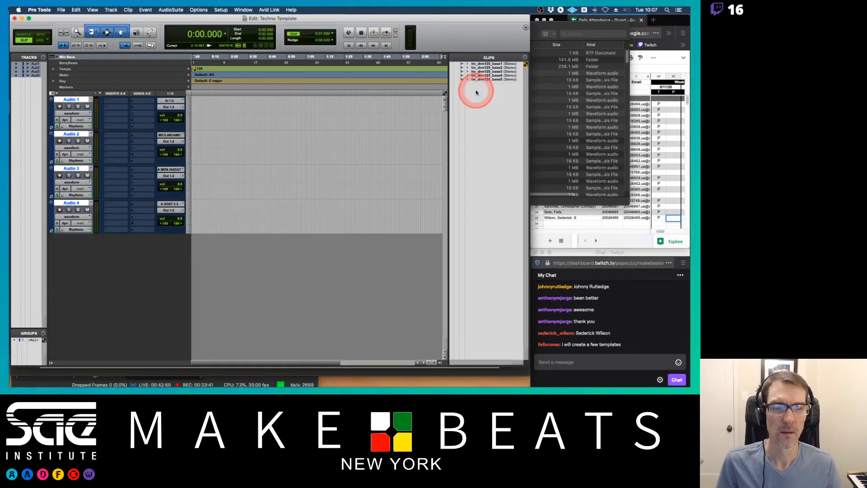
Place the hn_drm125_base3 clip at the start of the Audio 1 track.
left_click(482, 80)
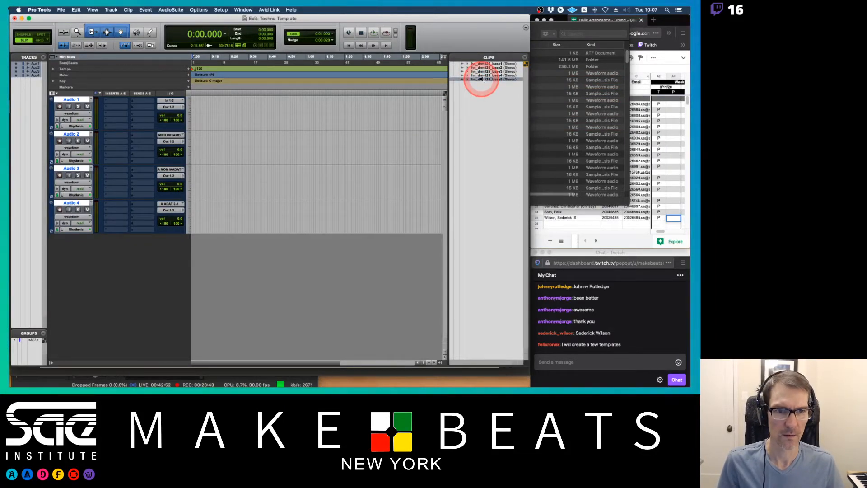
left_click(480, 71, "alt")
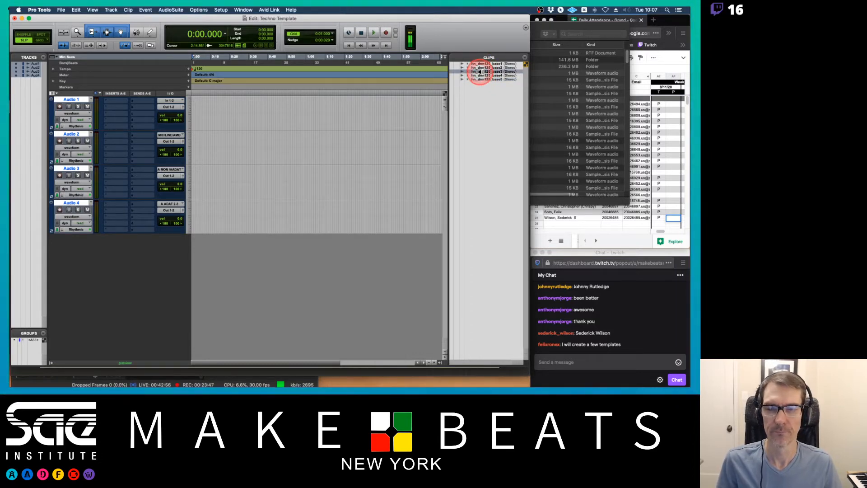
left_click_drag(480, 72, 187, 112)
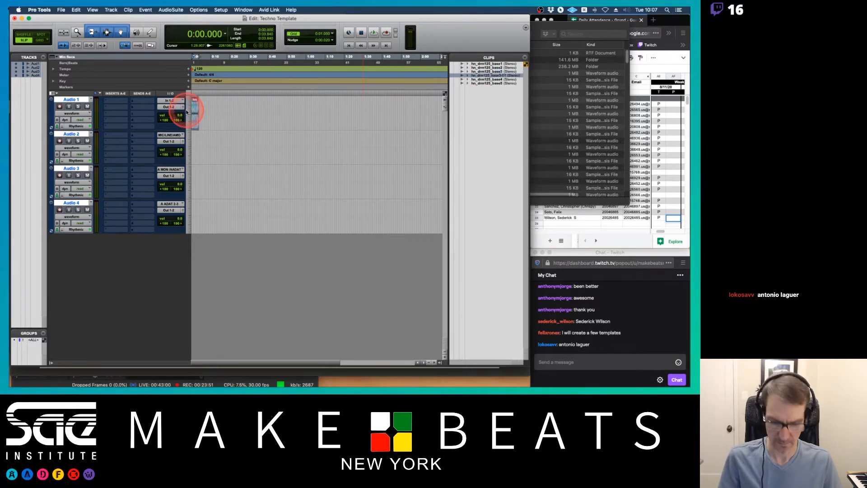
key("super+bracketright")
key("super+bracketright")
key("super+bracketright")
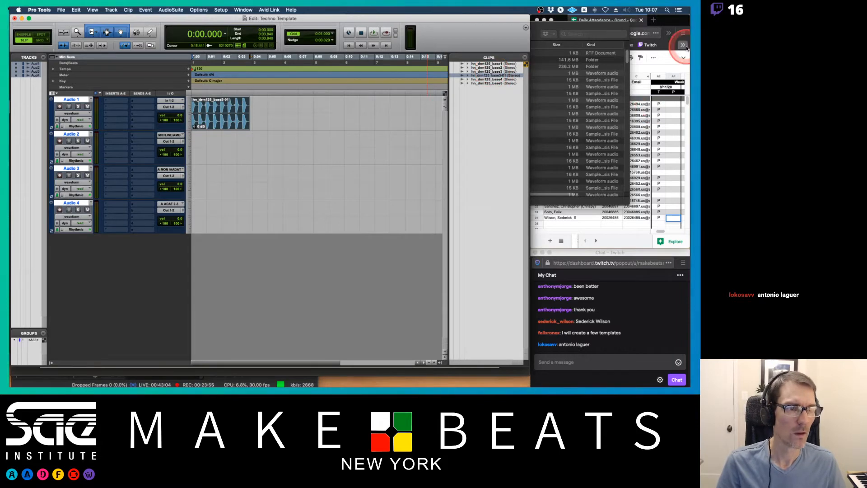
Switch to the browser and enter an attendance value for a student in the class attendance sheet.
left_click(675, 22)
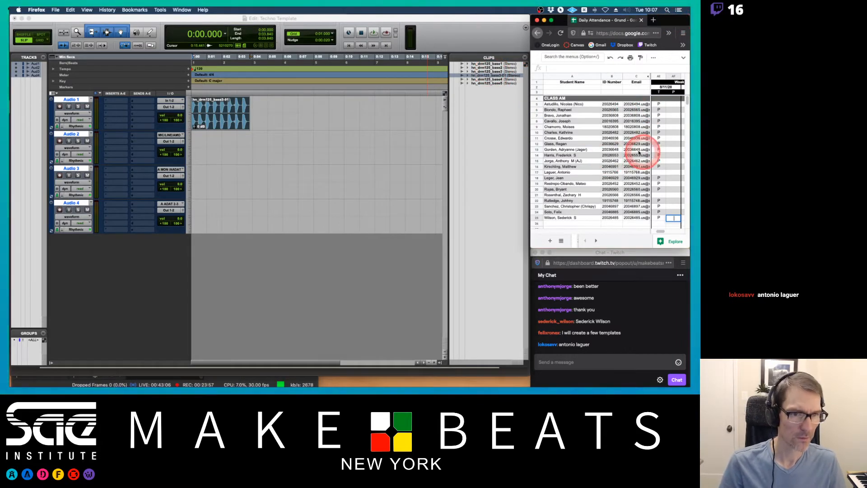
left_click(660, 172)
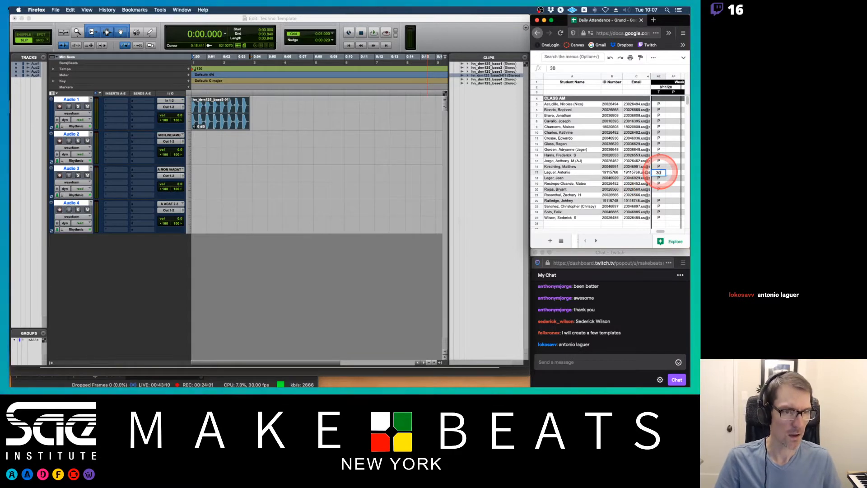
left_click(673, 166)
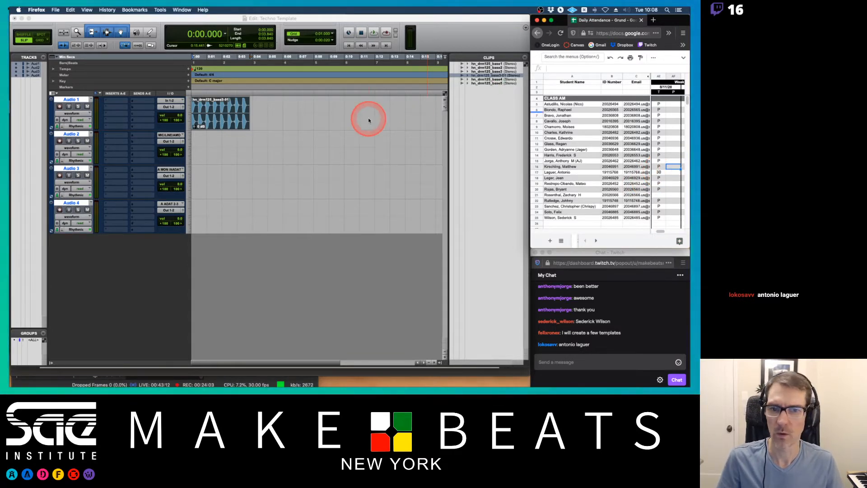
Open the session's tempo marker at 120 BPM and confirm it.
left_click(256, 105)
key("super+]")
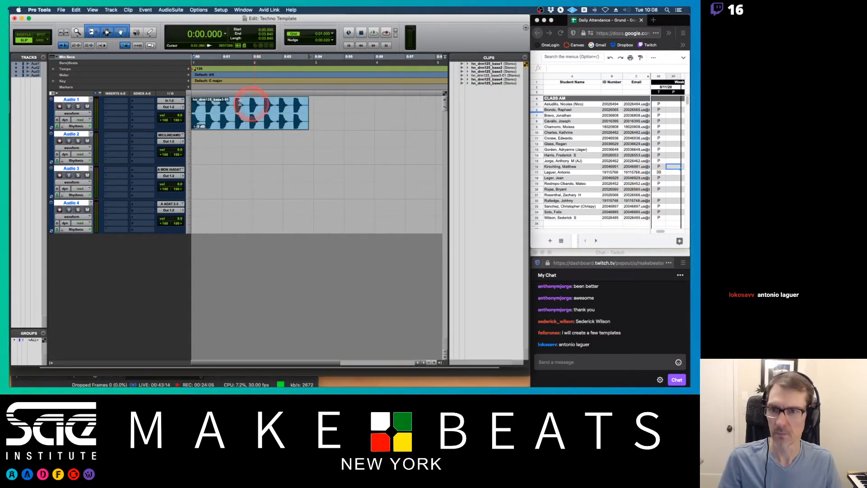
double_click(194, 70)
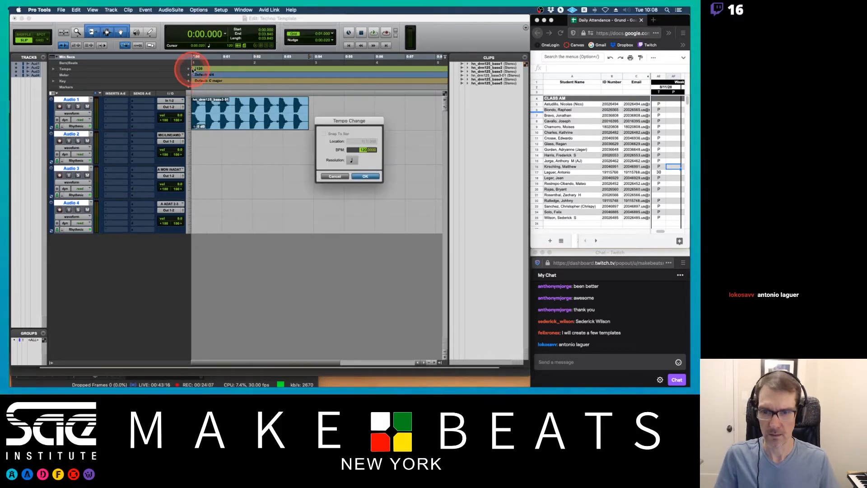
key("Return")
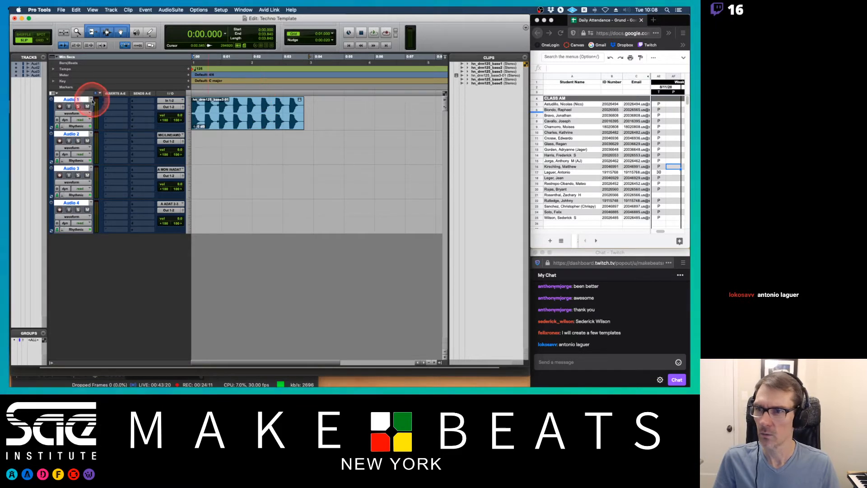
Switch the main time scale to Bars|Beats and select the drum loop clip.
left_click(74, 65)
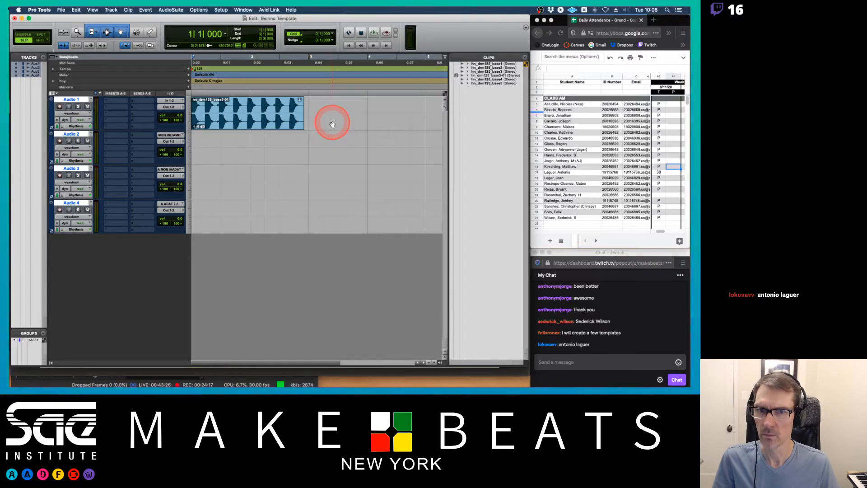
left_click(330, 34)
left_click(346, 21)
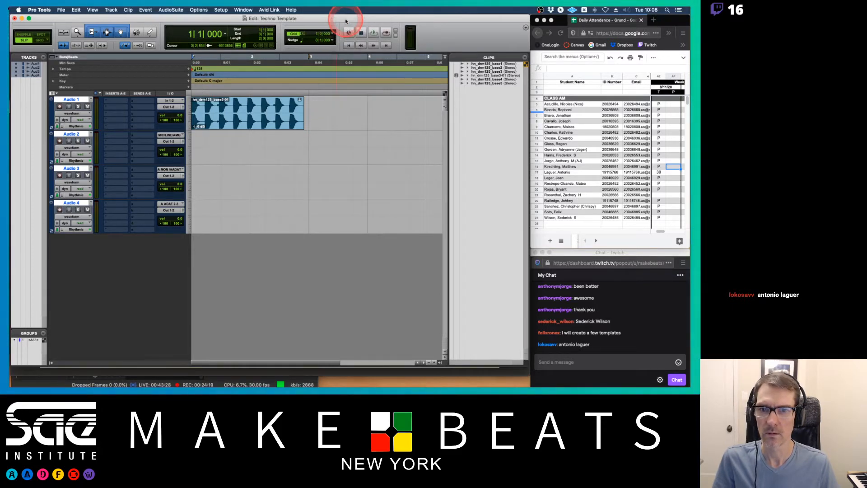
left_click(251, 125)
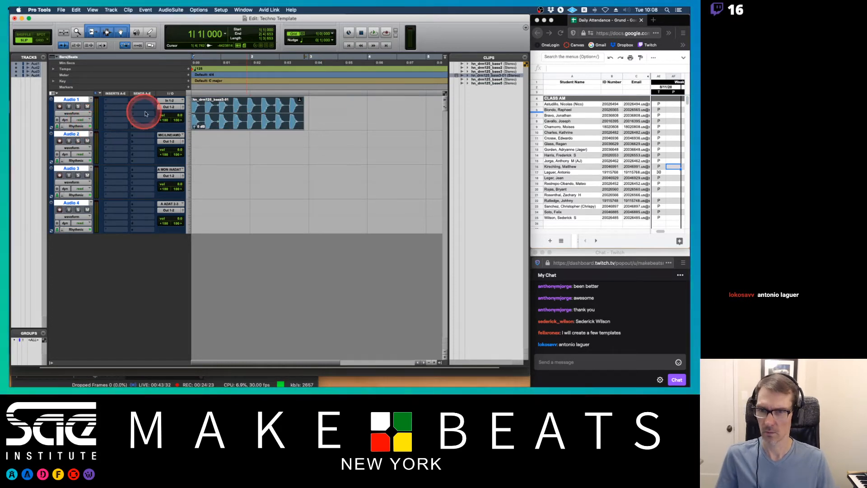
Examine the tempo marker settings and the Audio 1 track's Elastic Audio setting.
left_click(193, 70, "alt")
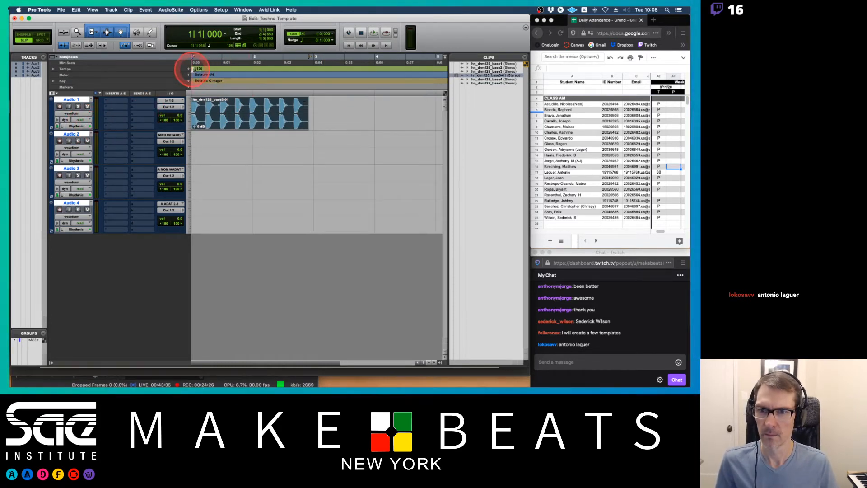
left_click(72, 127)
left_click(70, 126)
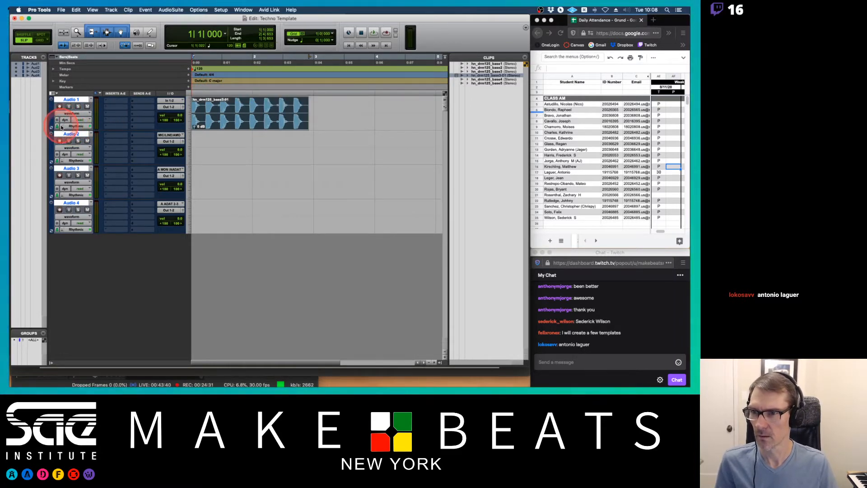
left_click(62, 127)
left_click(76, 110)
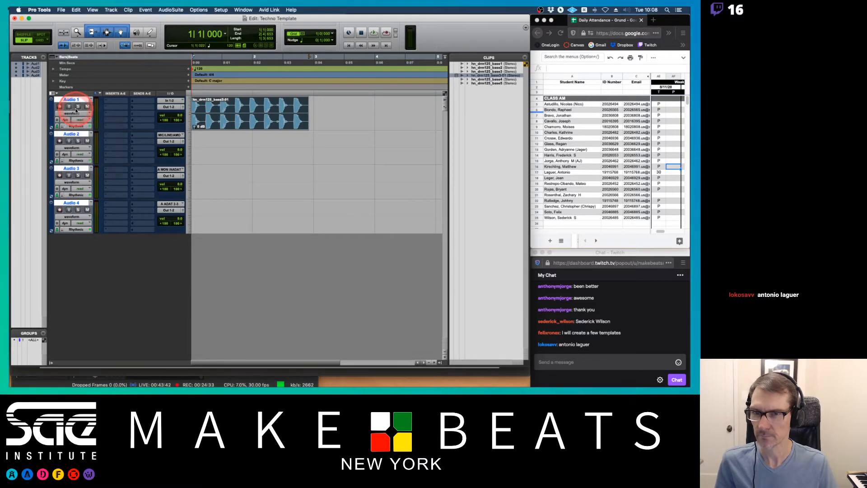
double_click(192, 69)
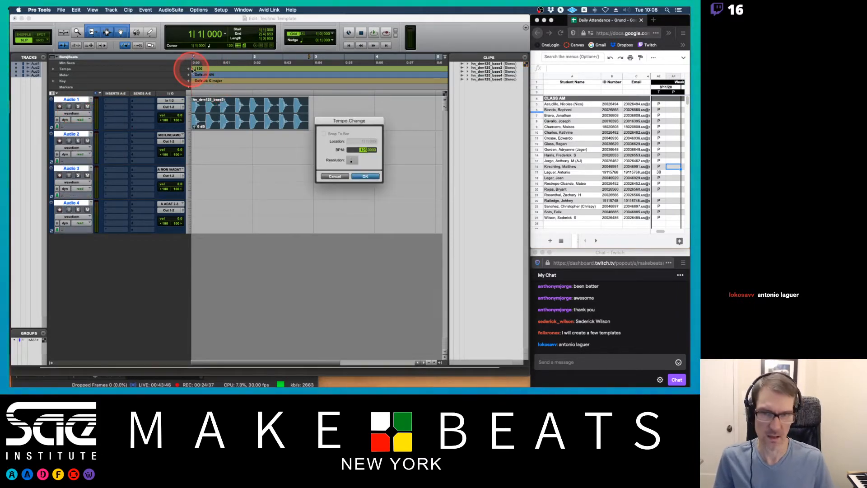
key("Return")
left_click(265, 122)
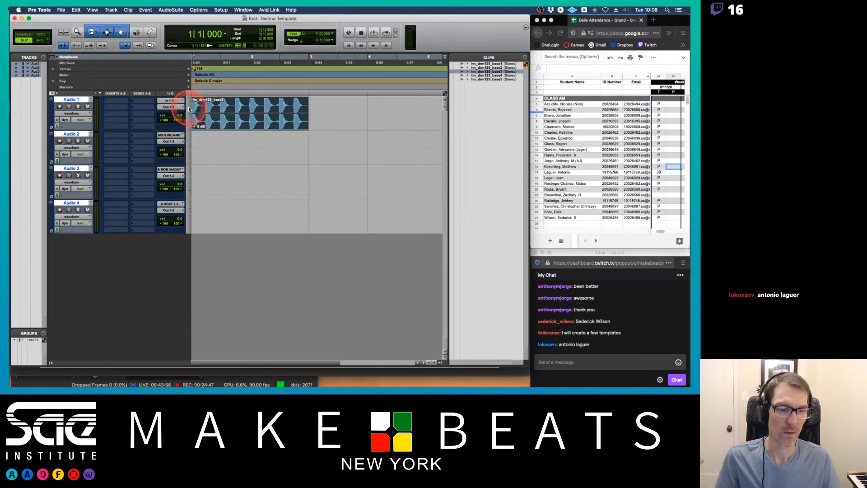
Set the Audio 1 track's Elastic Audio mode to Rhythmic and play back the loop.
left_click(64, 127)
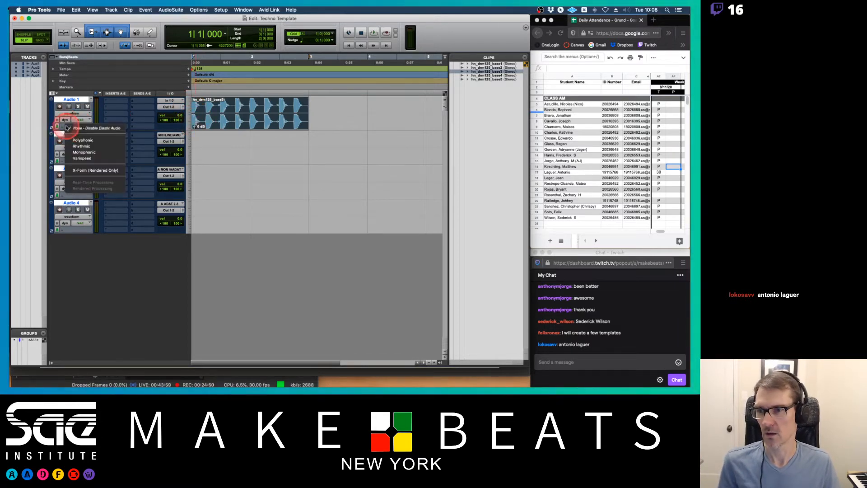
left_click(77, 147)
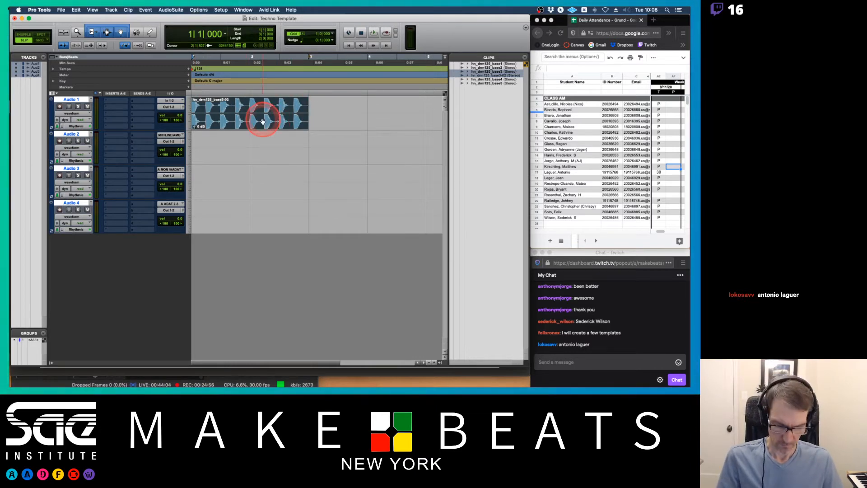
key("space")
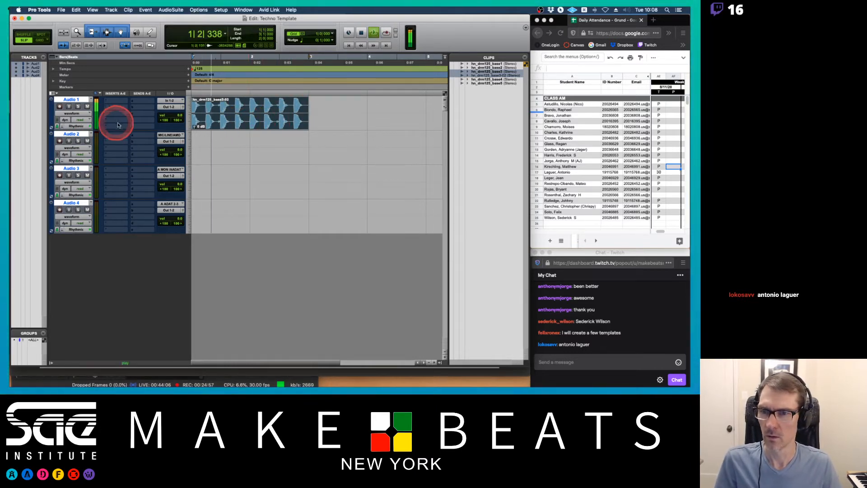
Zoom in on the drum loop and set the grid value to 1/4 note.
left_click_drag(179, 116, 179, 122)
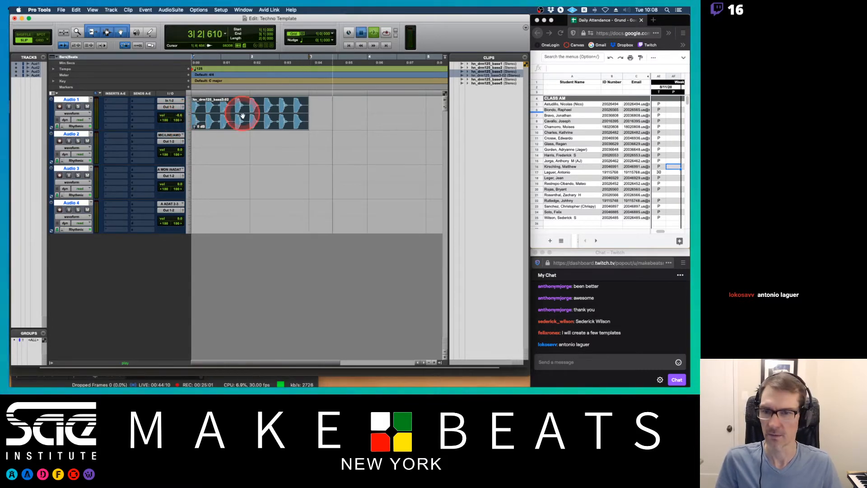
key("space")
key("super+]")
key("super+]")
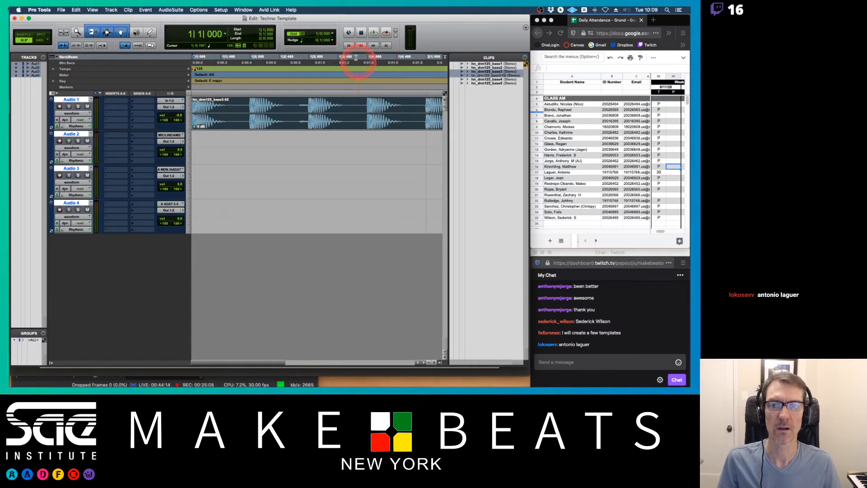
left_click(332, 33)
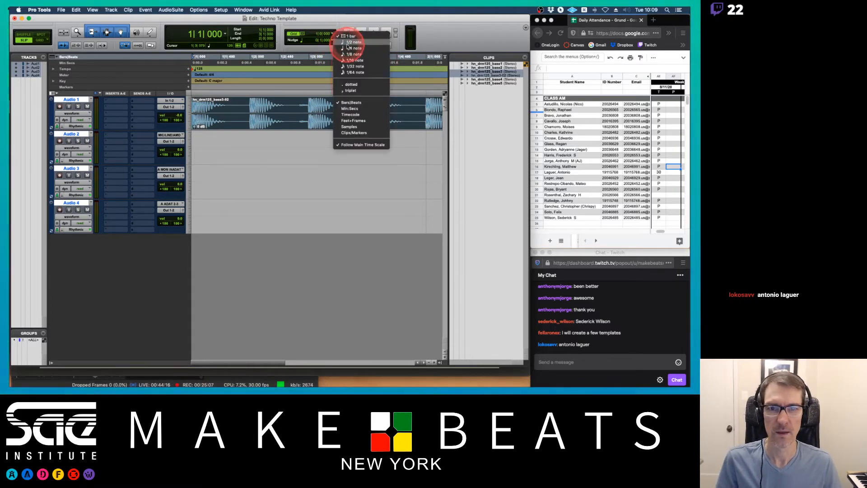
left_click(349, 48)
Switch to Grid mode, split the drum loop on a grid line and delete the part after the split.
left_click(247, 112)
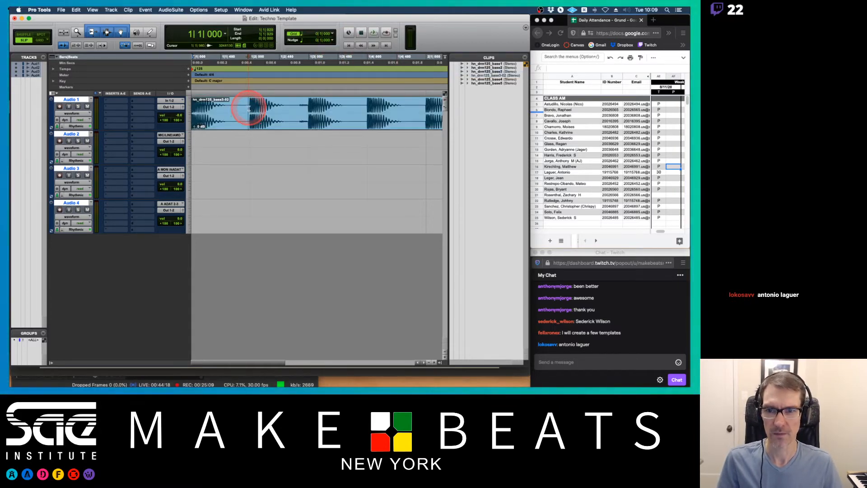
left_click(250, 109)
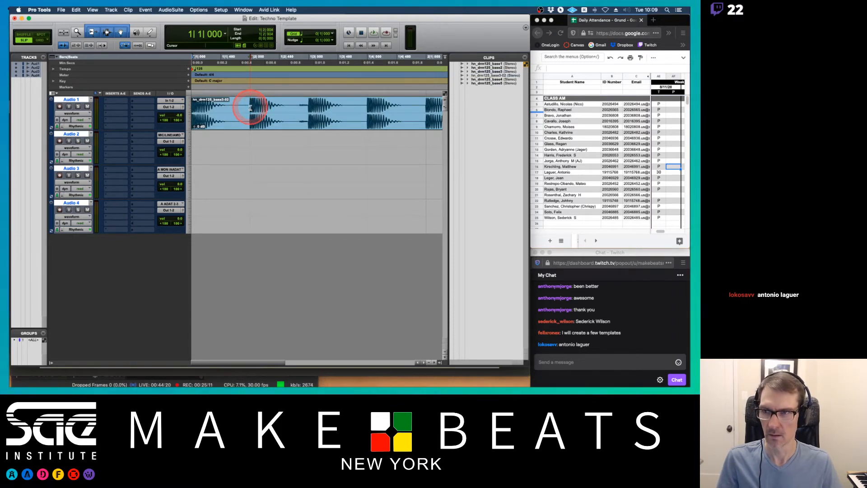
key("F4")
left_click(248, 108)
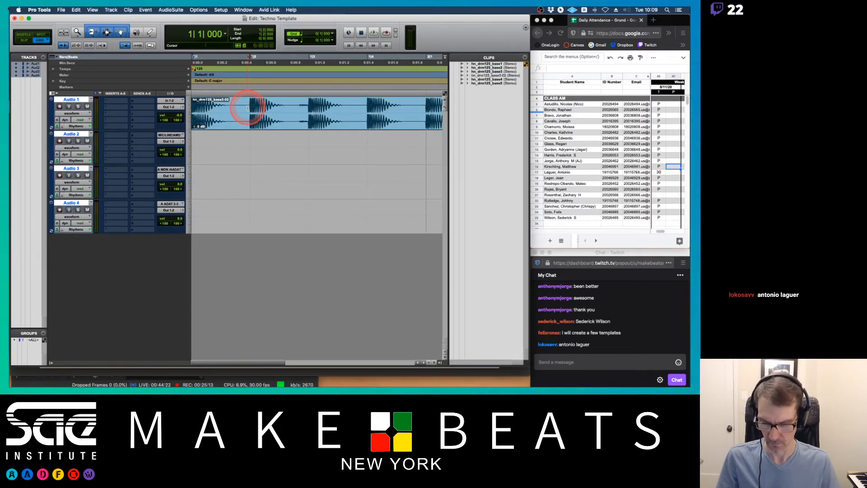
key("super+e")
left_click(285, 121)
key("Delete")
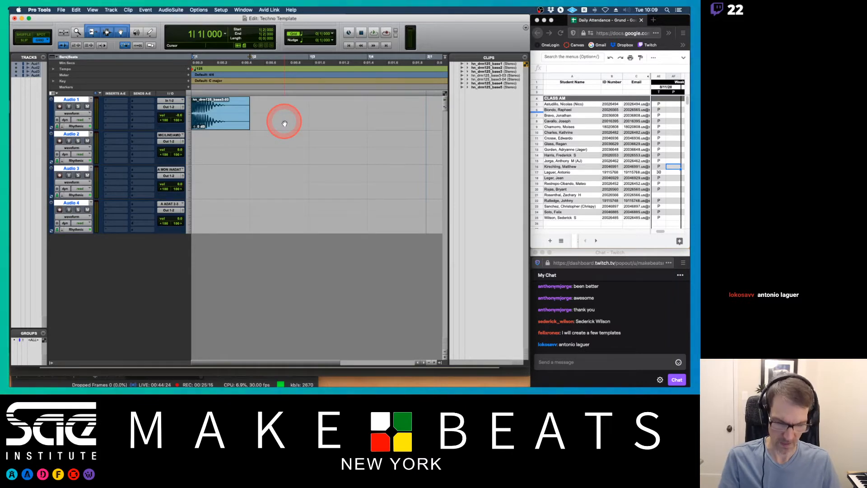
Try duplicating the shortened loop clip three times, then undo the duplicates and the trim.
key("super+bracketleft")
left_click(203, 121)
key("space")
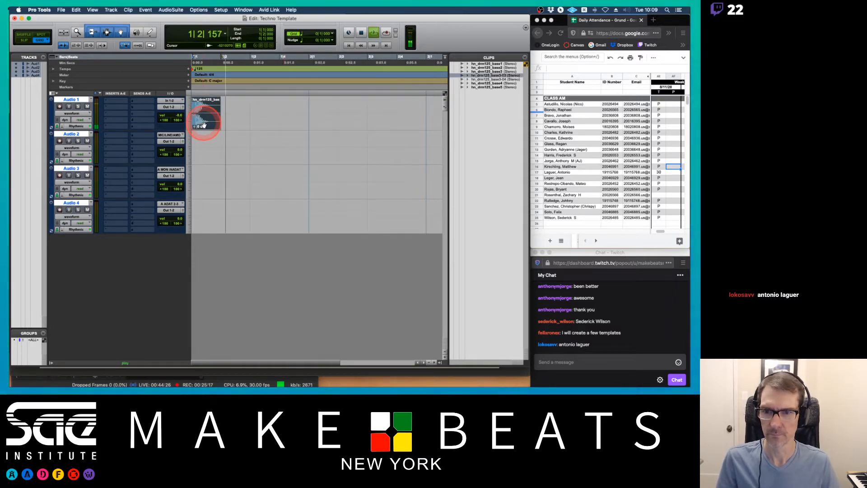
key("space")
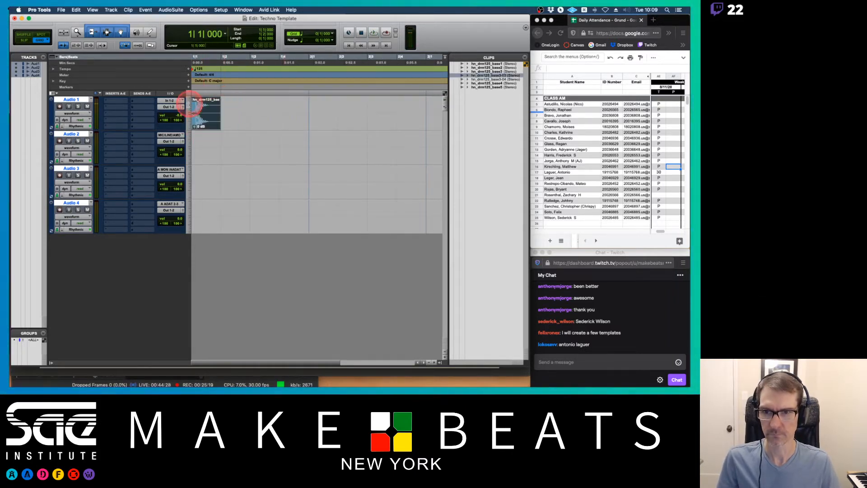
key("super+d")
key("super+d")
key("super+d")
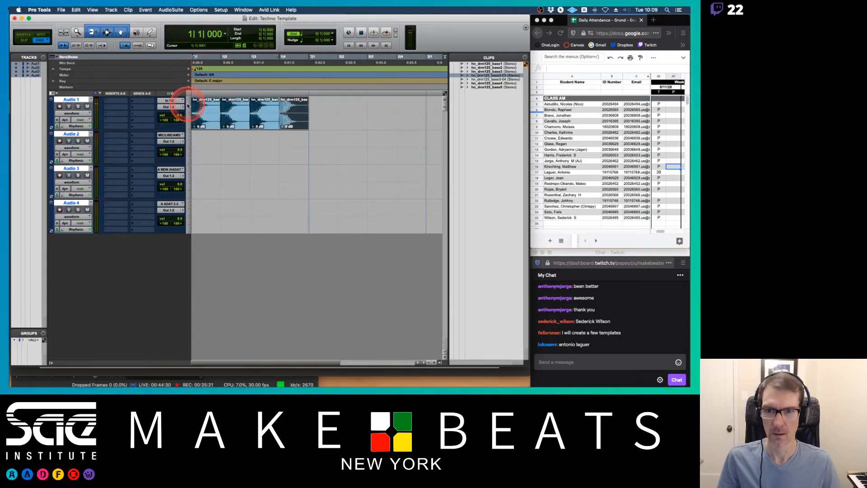
left_click(207, 121, "shift")
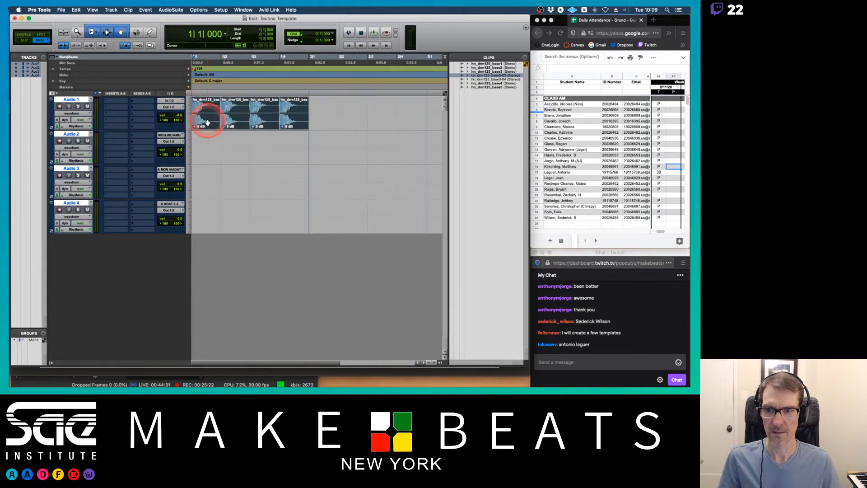
left_click(319, 113)
key("super+z")
key("super+z")
key("super+z")
key("super+z")
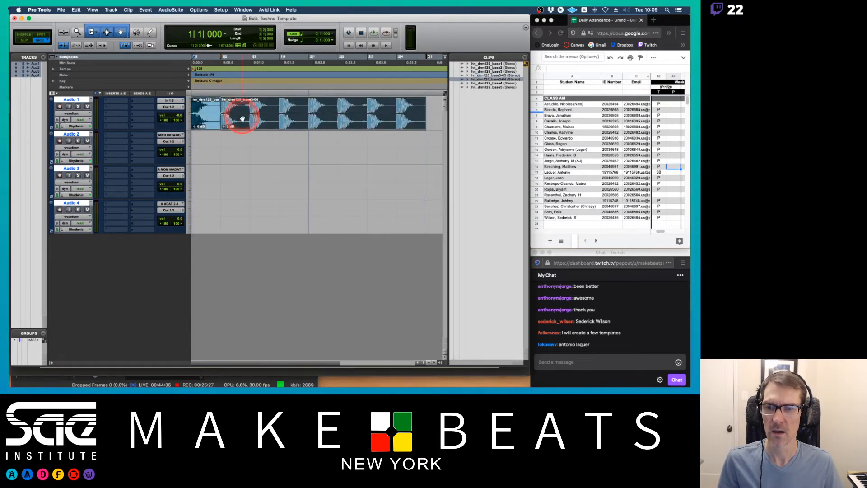
key("super+z")
Split the drum loop again after its first section and delete the remainder.
left_click(248, 126)
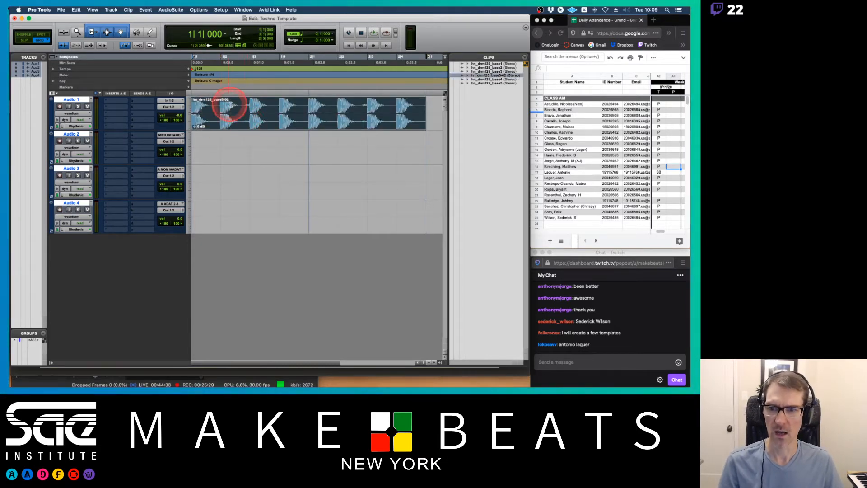
key("space")
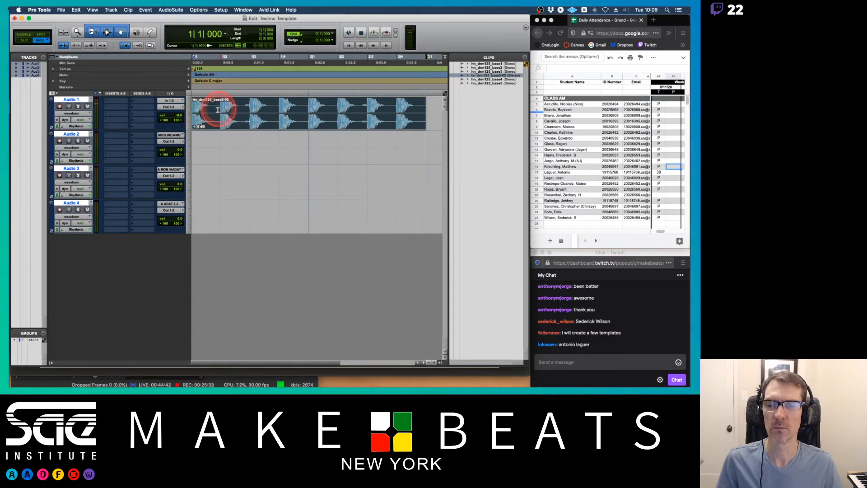
left_click(221, 111)
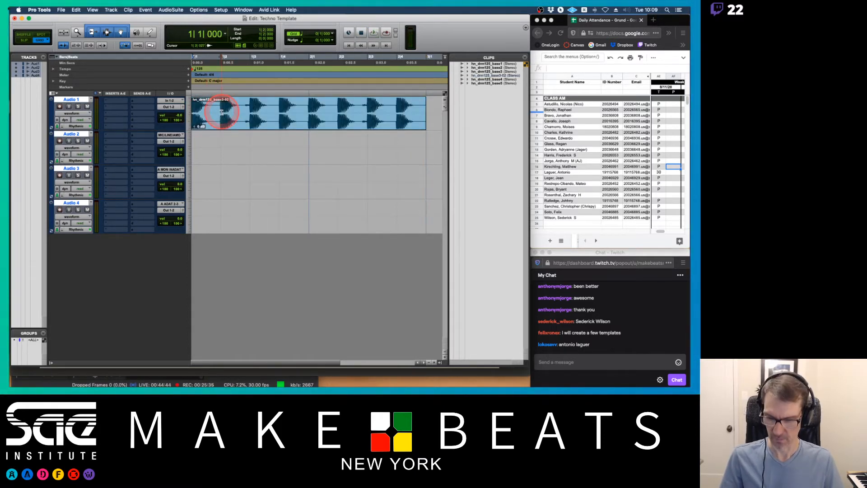
key("super+e")
left_click(244, 122)
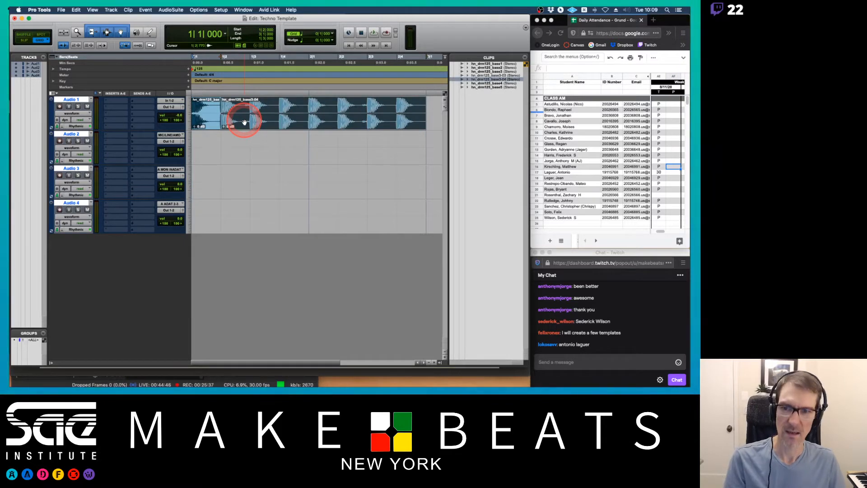
key("Delete")
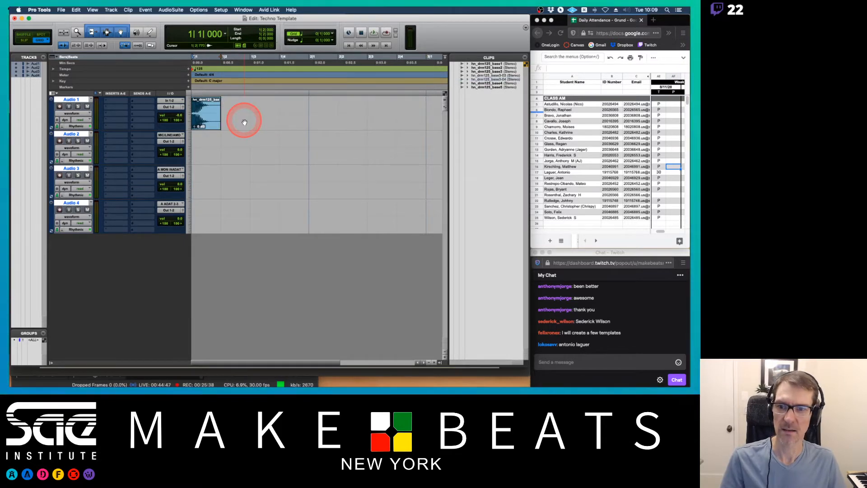
Duplicate the short loop clip three times and consolidate the copies into a single clip.
left_click(203, 122)
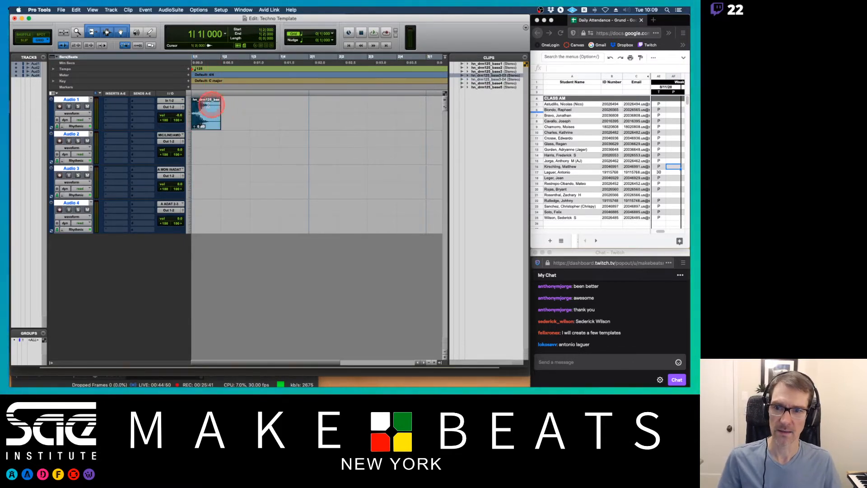
key("super+d")
key("super+d")
key("super+d")
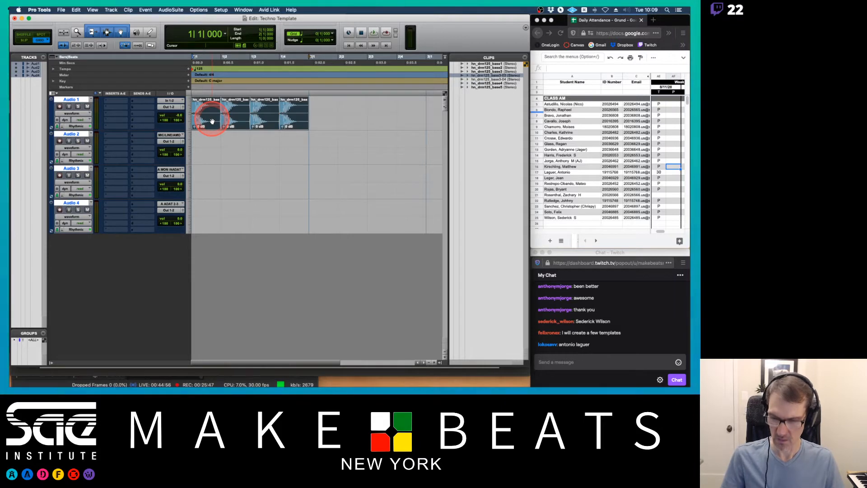
key("alt+shift+3")
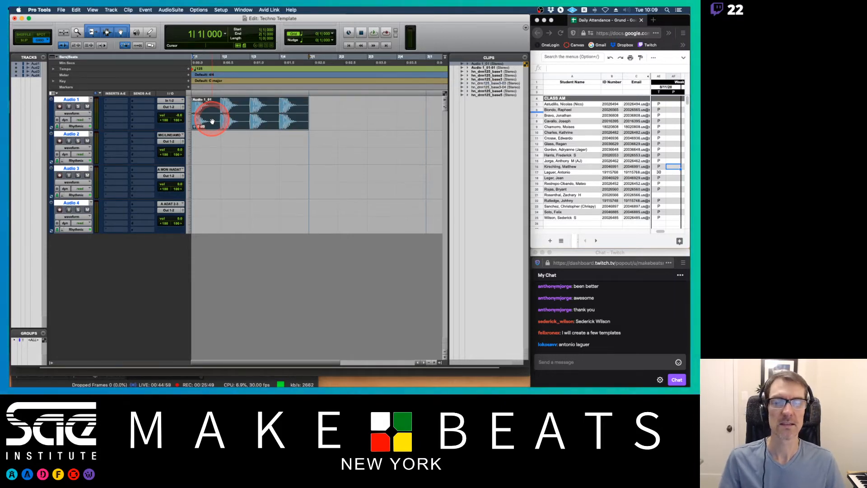
left_click_drag(212, 121, 252, 121)
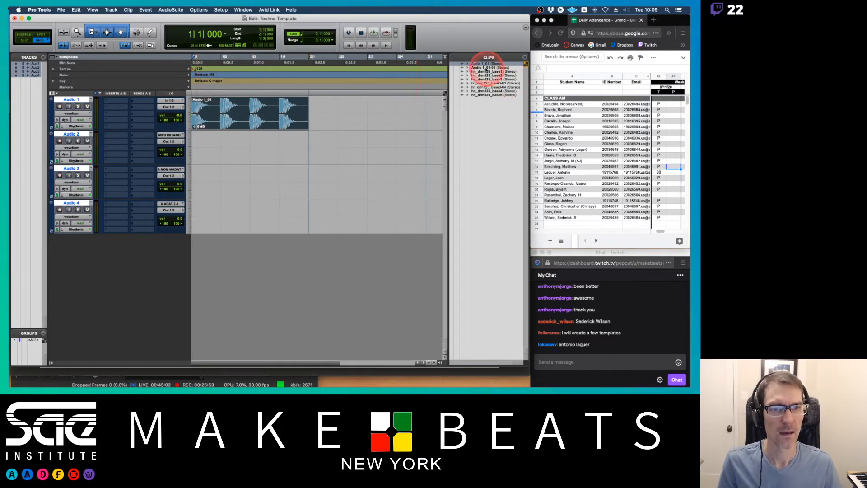
double_click(214, 121)
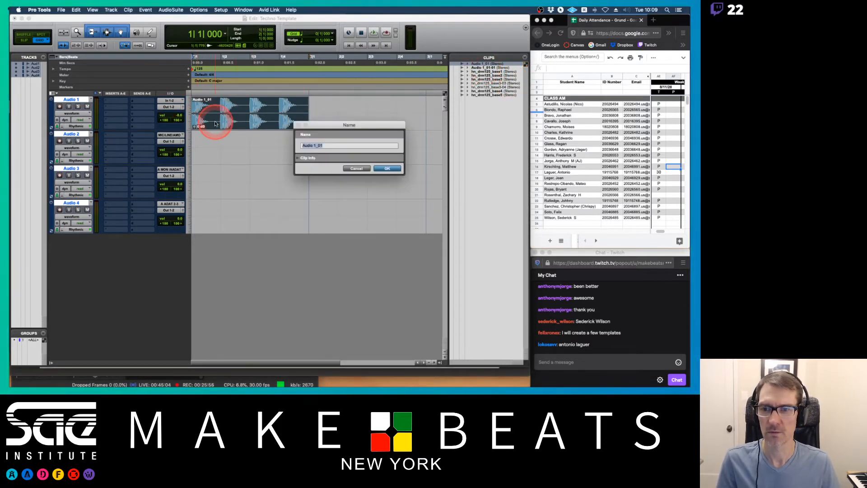
left_click(356, 169)
left_click(343, 121)
left_click(253, 121)
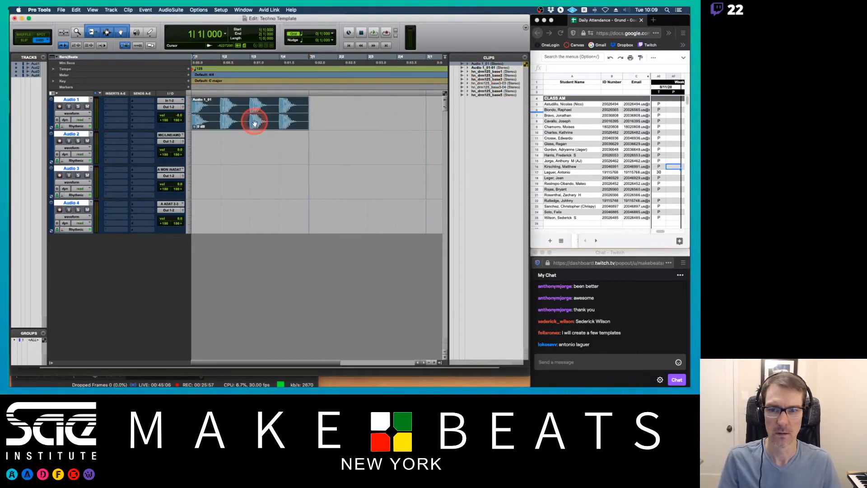
key("Delete")
left_click_drag(489, 68, 196, 113)
Rename the consolidated clip on the track as KICK LP.
double_click(221, 118)
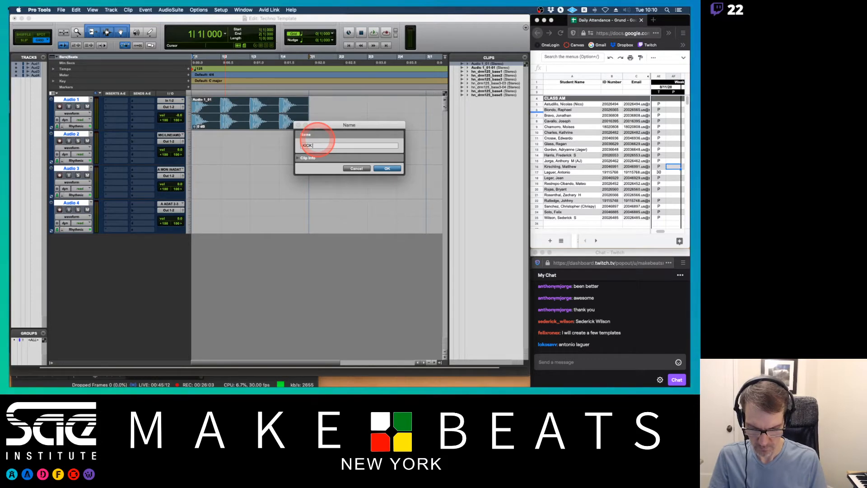
type("KICK LP")
key("Return")
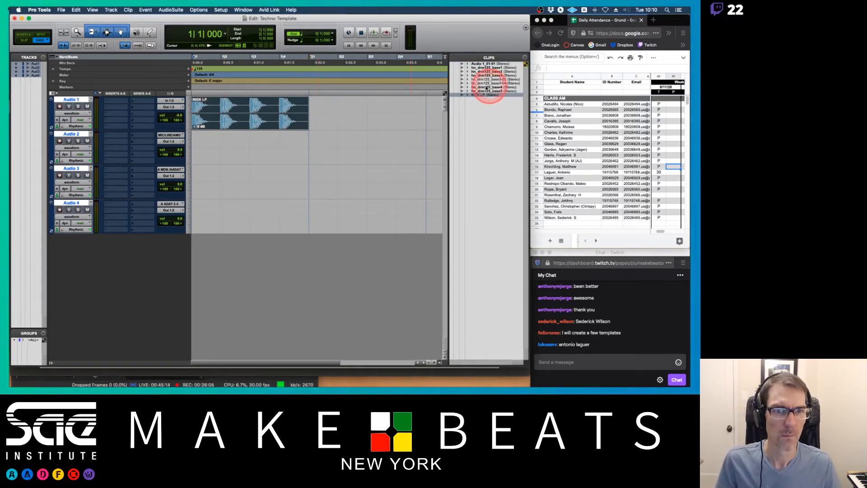
Rename the clip and its disk file as Kick Lp from the clips list.
left_click(488, 58)
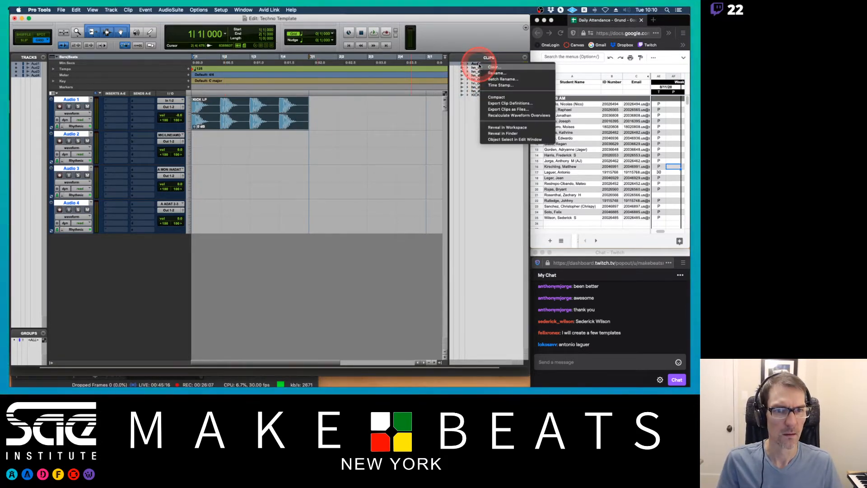
left_click(496, 73)
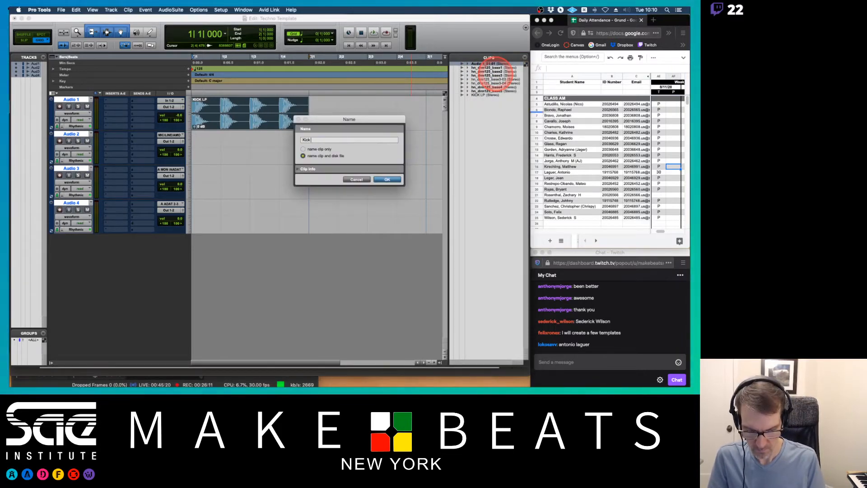
key("Return")
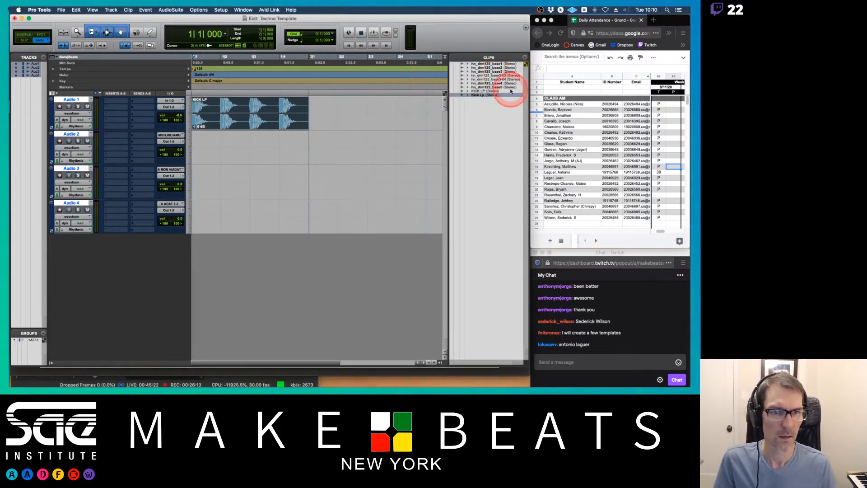
Replace the clip on Audio 1 with the renamed Kick Lp clip from the clips list.
key("Delete")
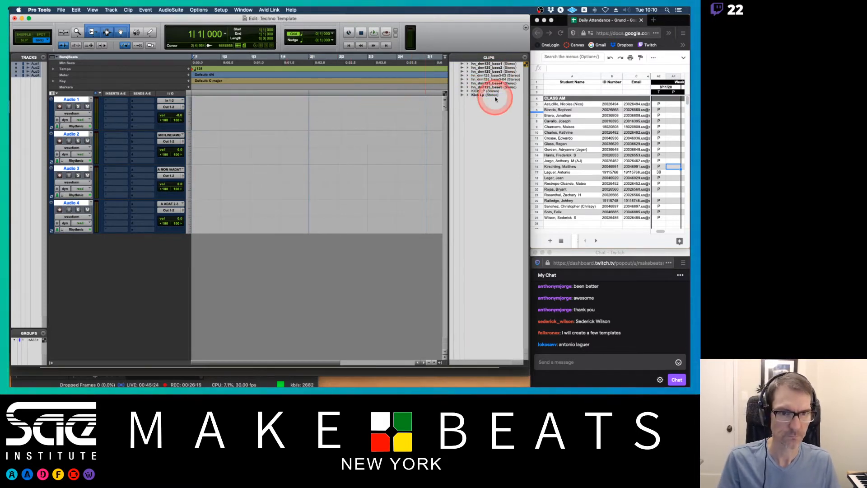
left_click_drag(485, 96, 196, 118)
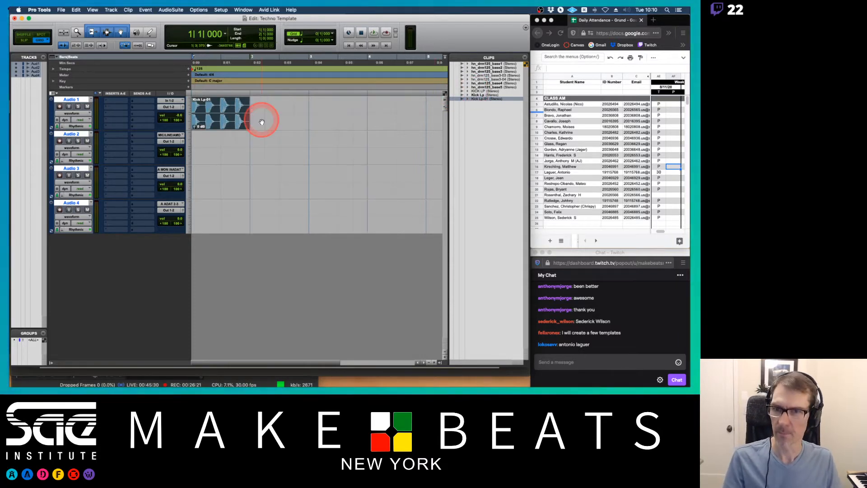
key("r")
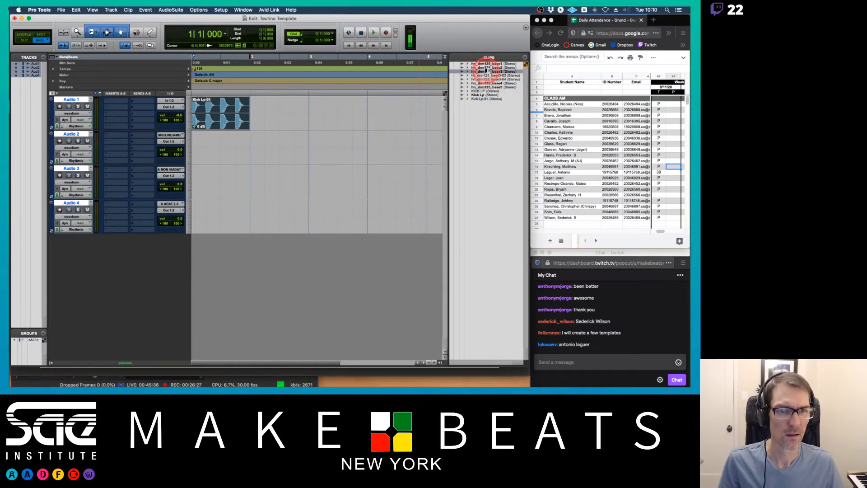
Browse the entries in the clips list.
left_click(488, 68, "alt")
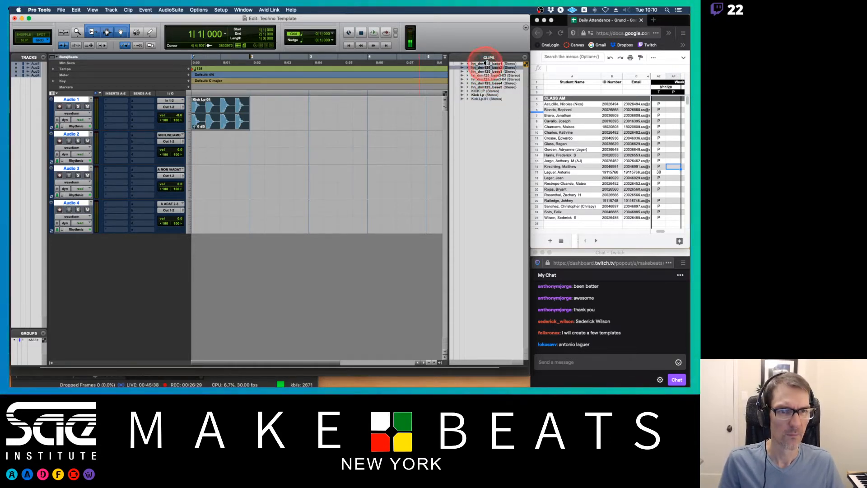
left_click(486, 63, "alt")
left_click(488, 83, "alt")
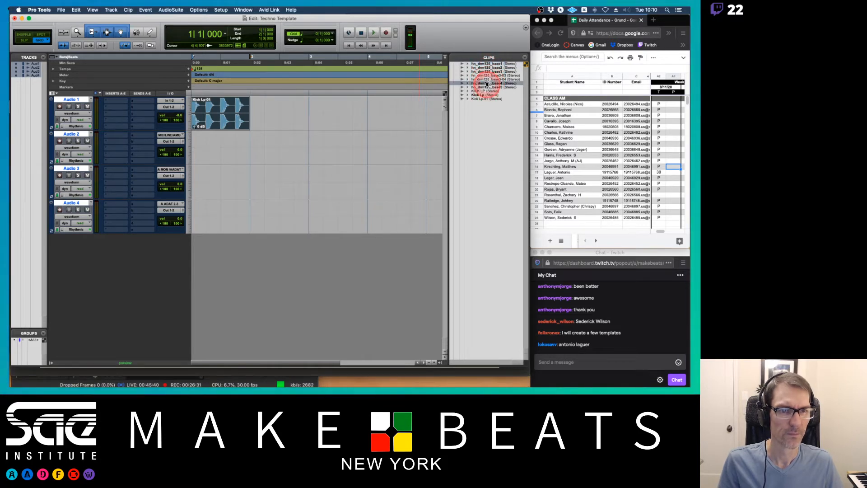
left_click(487, 87, "alt")
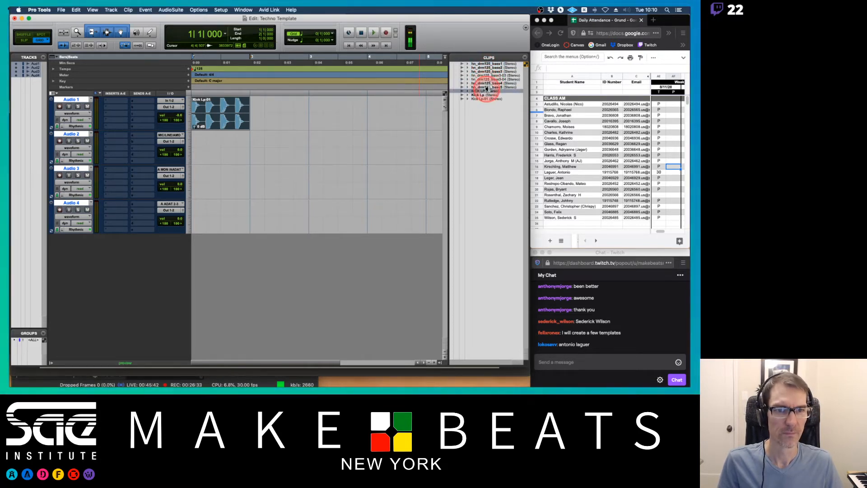
left_click(489, 84, "alt")
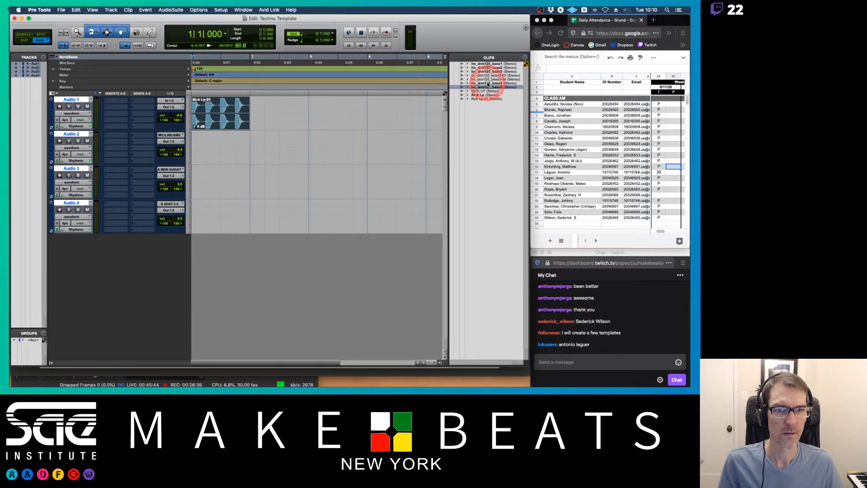
Place the hi-hat loop clip on Audio 2 and rename the first two tracks Kick Lp and HH Lp.
left_click_drag(488, 83, 251, 144)
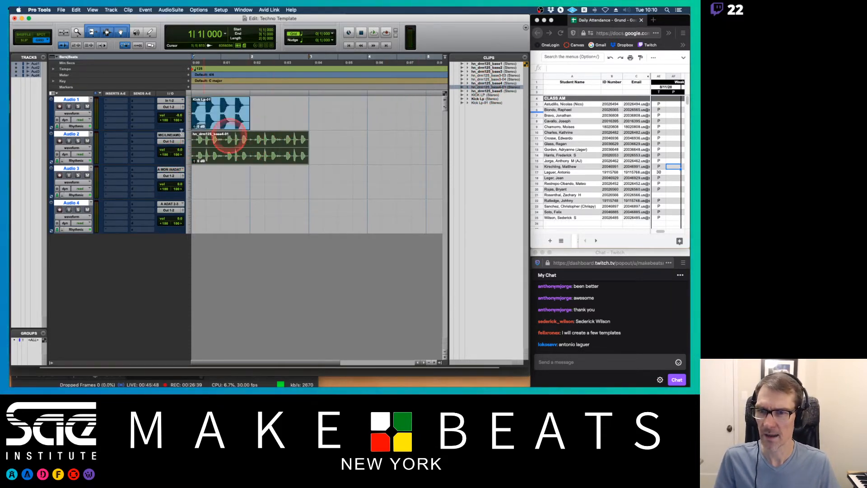
double_click(70, 100)
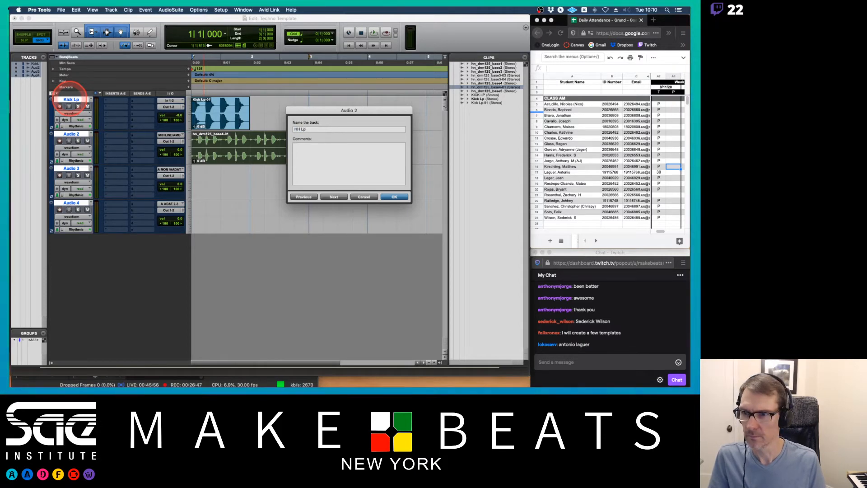
key("Return")
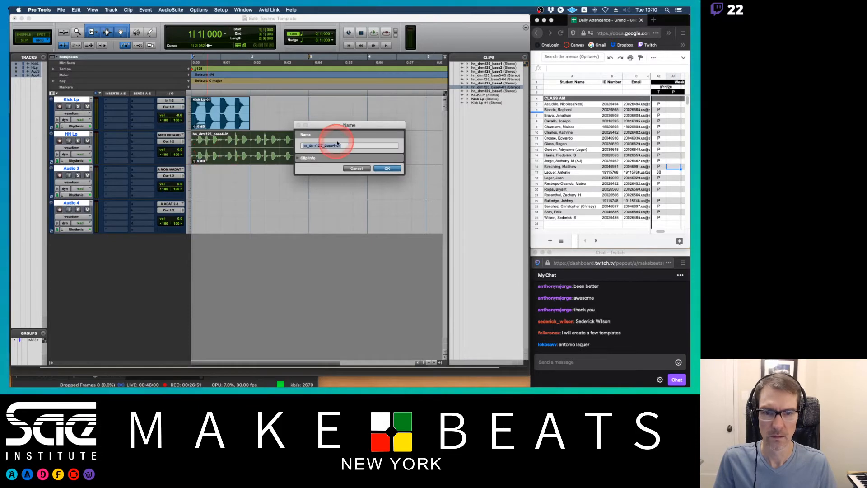
Trim the hi-hat loop clip to one bar, matching the kick loop's length.
left_click(356, 168)
left_click_drag(318, 145, 251, 145)
left_click(224, 157)
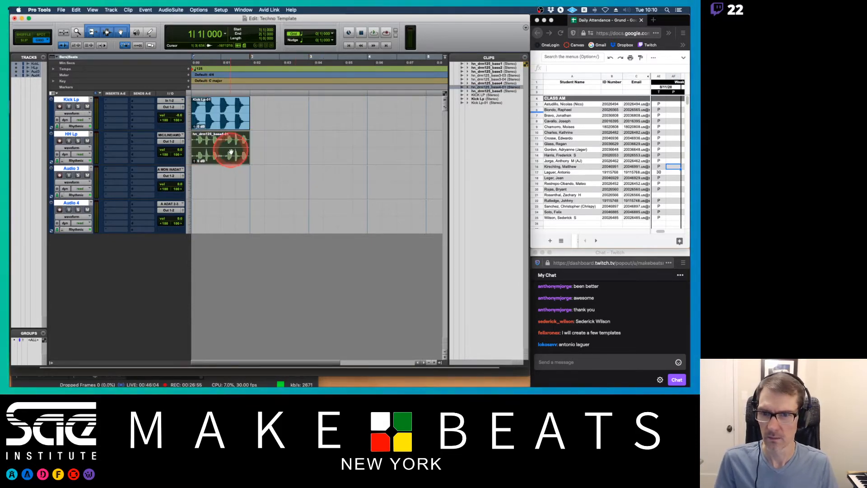
Play the loops while setting the HH Lp track volume to about -13.5 dB.
key("space")
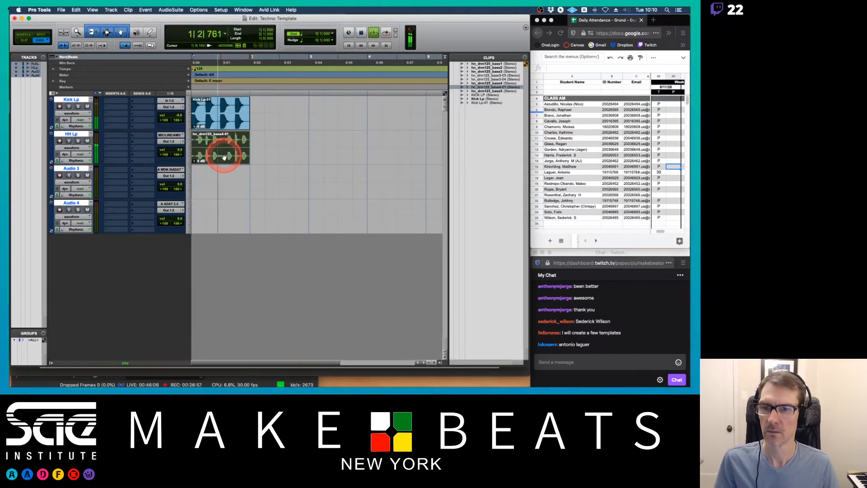
key("space")
left_click_drag(178, 149, 179, 162)
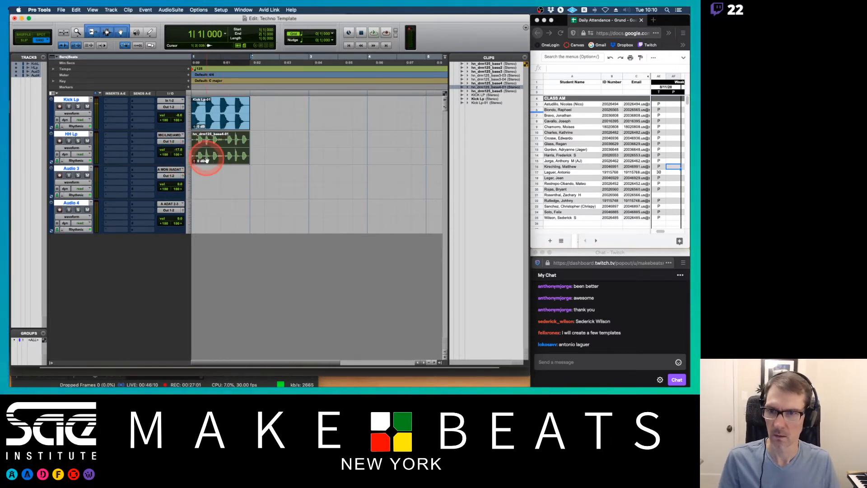
key("space")
left_click_drag(177, 151, 176, 145)
key("space")
Select both loop clips and duplicate them three times.
left_click(215, 126)
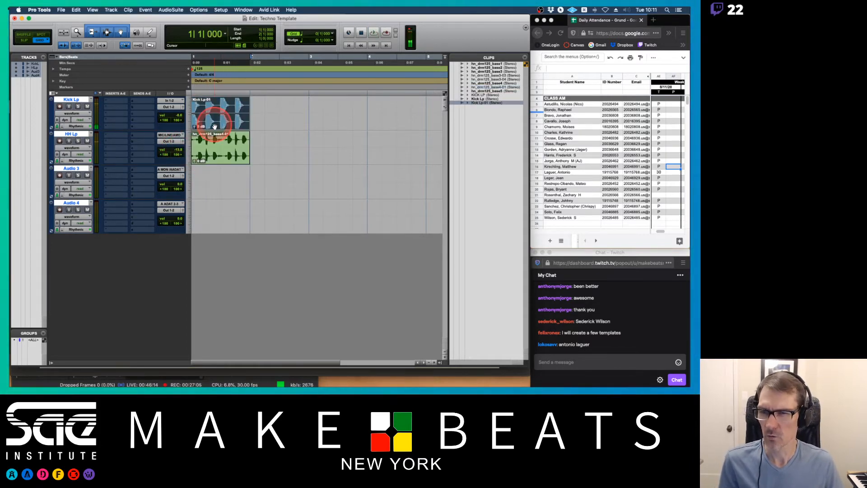
left_click(206, 157, "shift")
key("super+d")
key("super+d")
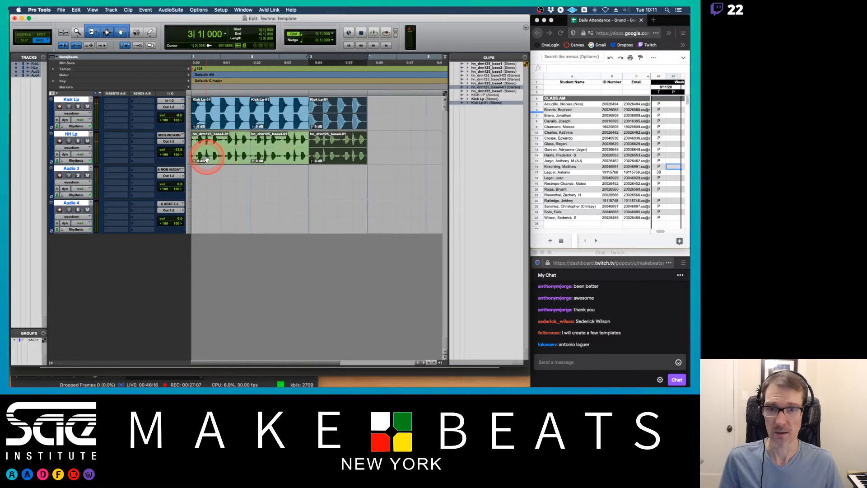
key("super+d")
Play the loops and lower the HH Lp track volume to about -19.5 dB.
left_click(223, 129)
key("space")
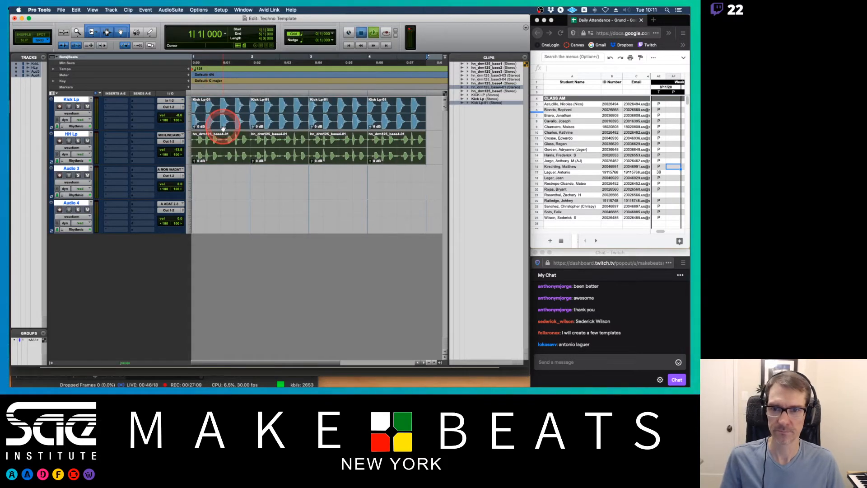
left_click_drag(179, 147, 167, 144)
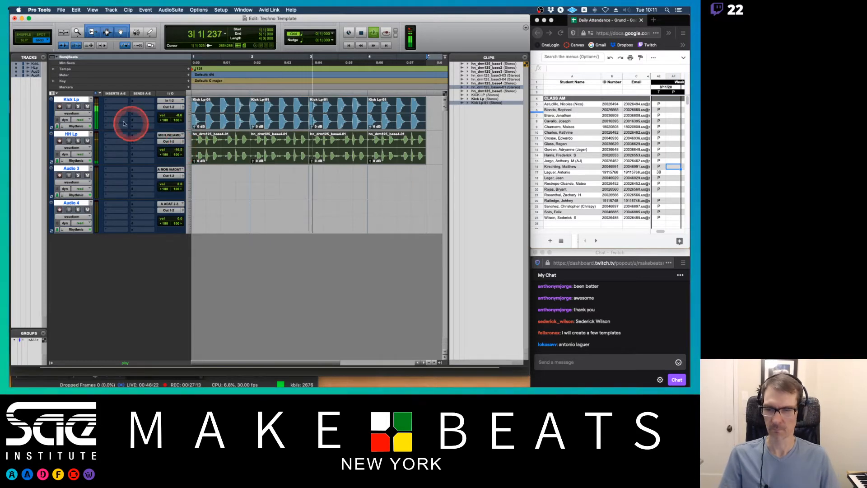
key("space")
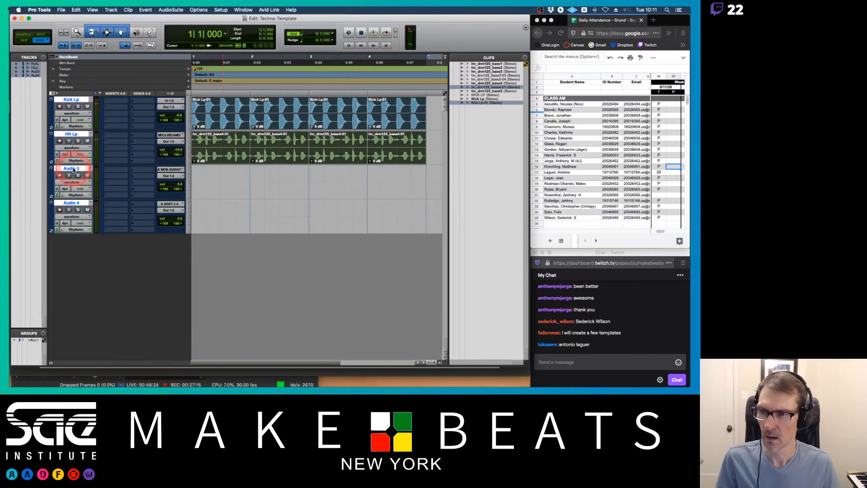
Add a new stereo instrument track below Audio 4.
double_click(74, 170)
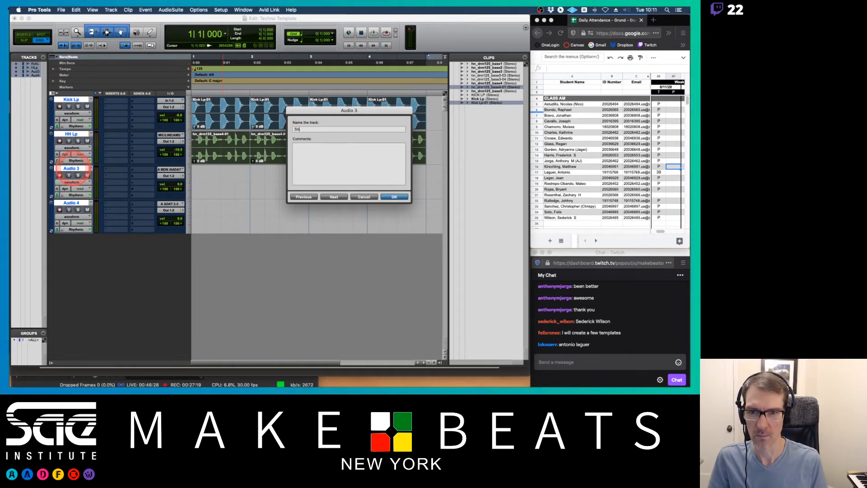
left_click(362, 197)
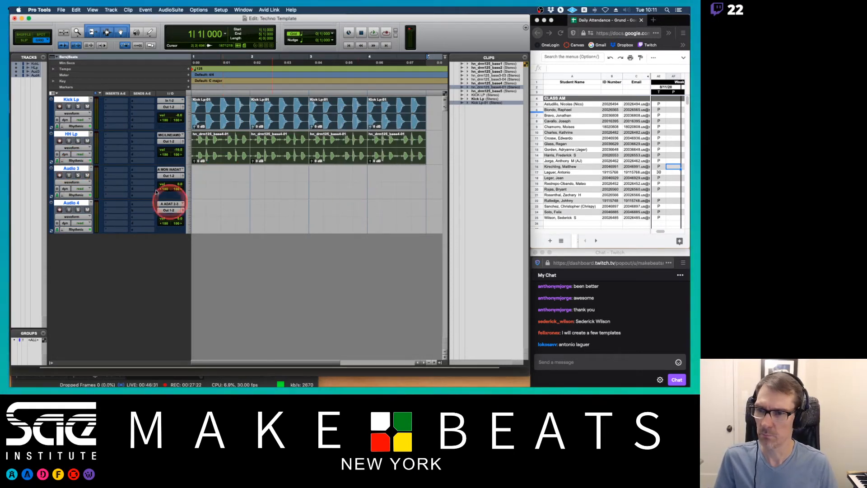
left_click(71, 203)
left_click(71, 203)
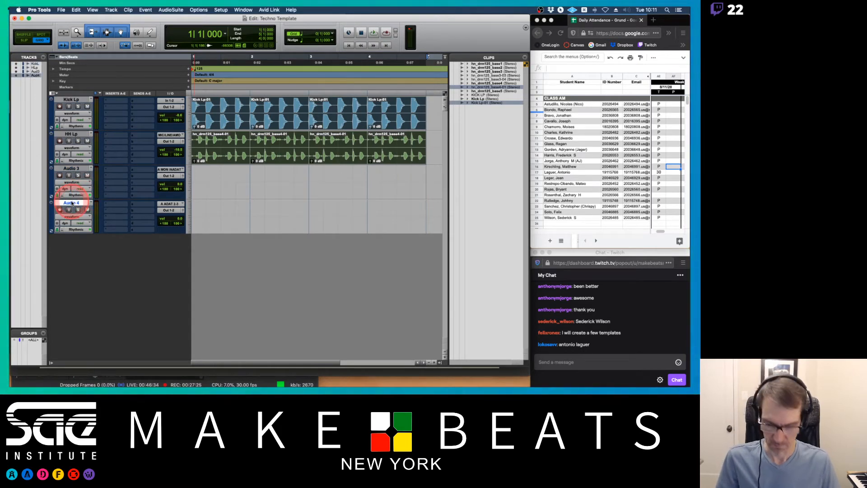
key("super+shift+n")
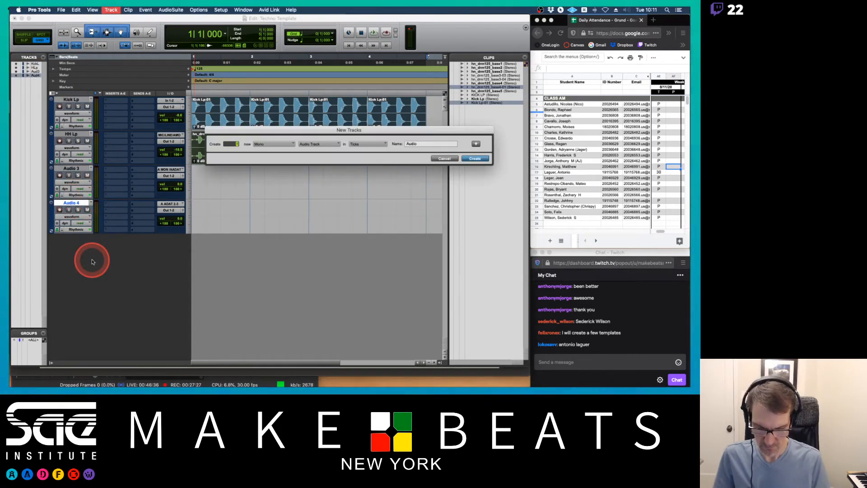
key("super+Down")
key("super+Down")
key("super+Down")
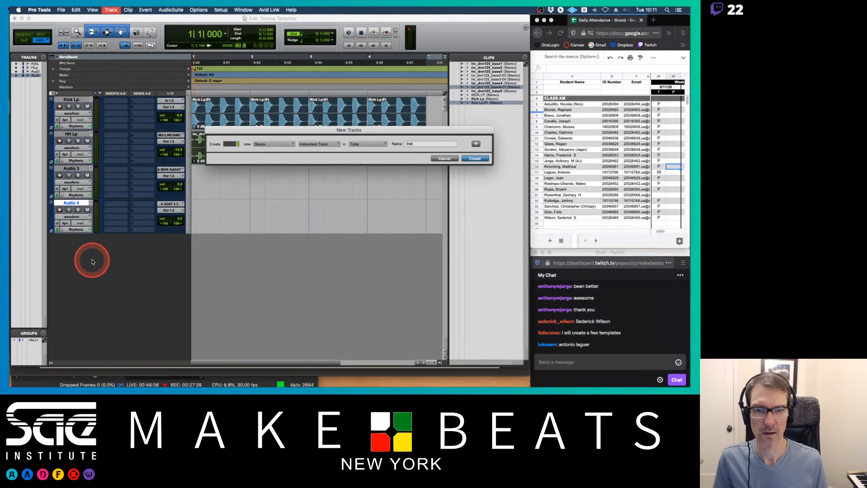
key("Return")
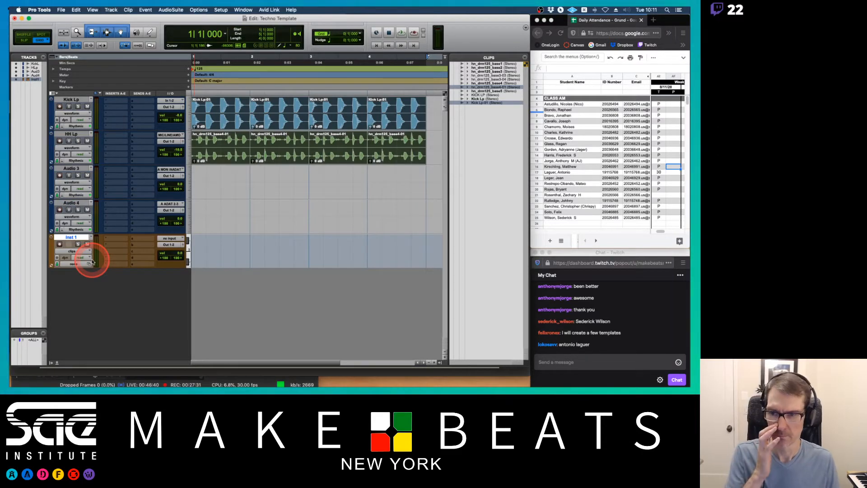
Rename the new instrument track Bass.
double_click(72, 237)
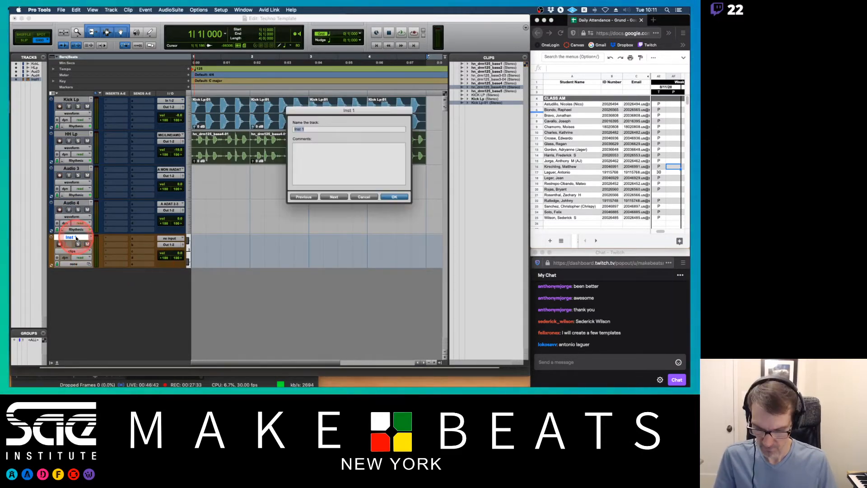
type("Bass")
key("Return")
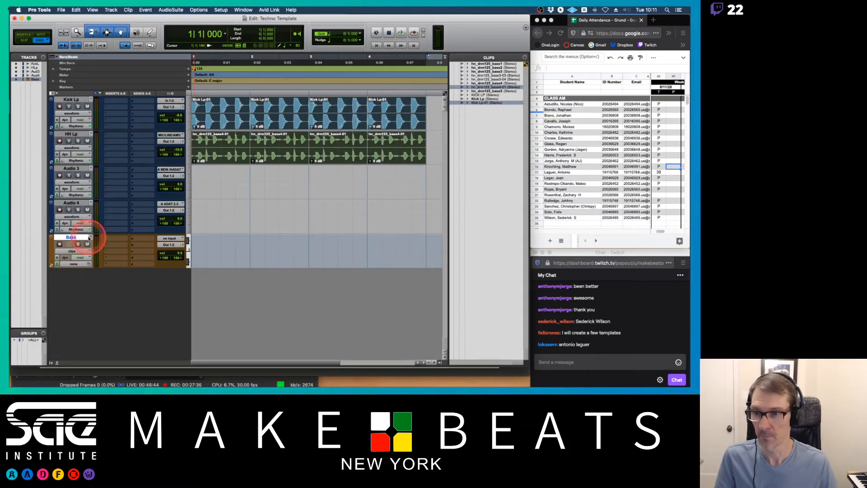
Insert the Diva (stereo) instrument plug-in on the Bass track.
left_click(116, 238)
left_click_drag(118, 239, 157, 240)
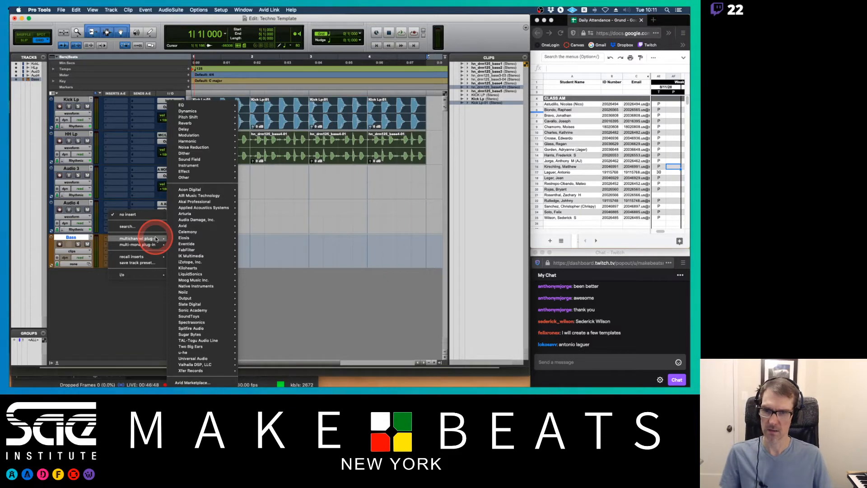
left_click_drag(157, 239, 214, 166)
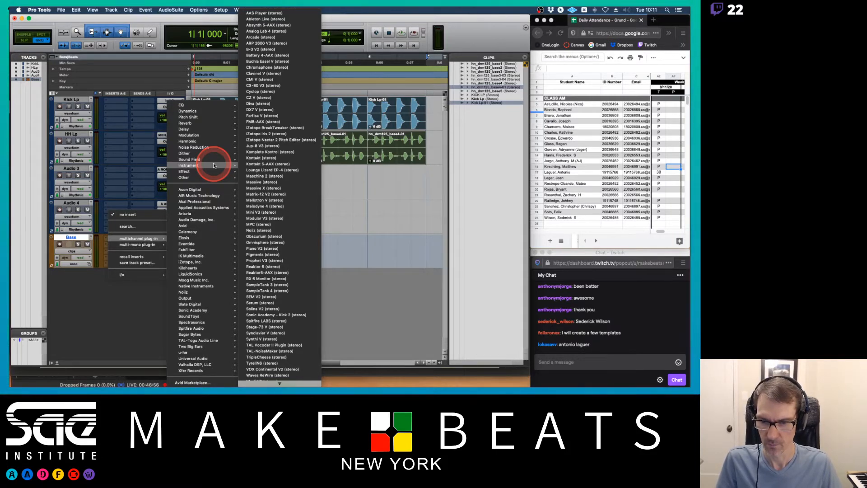
left_click_drag(214, 166, 119, 243)
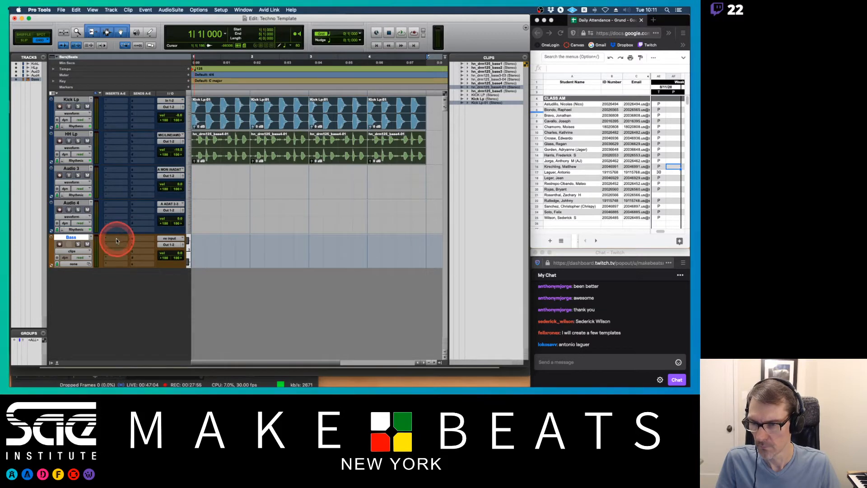
left_click(116, 238)
left_click(126, 228)
type("DIVA")
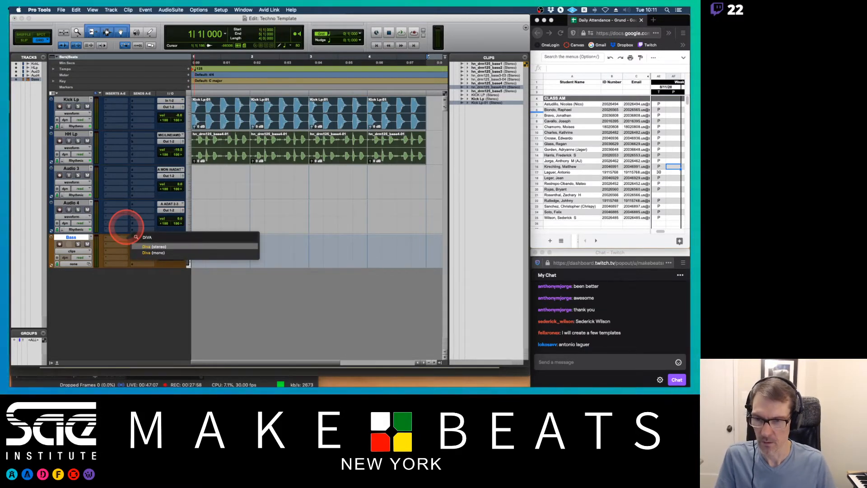
key("Return")
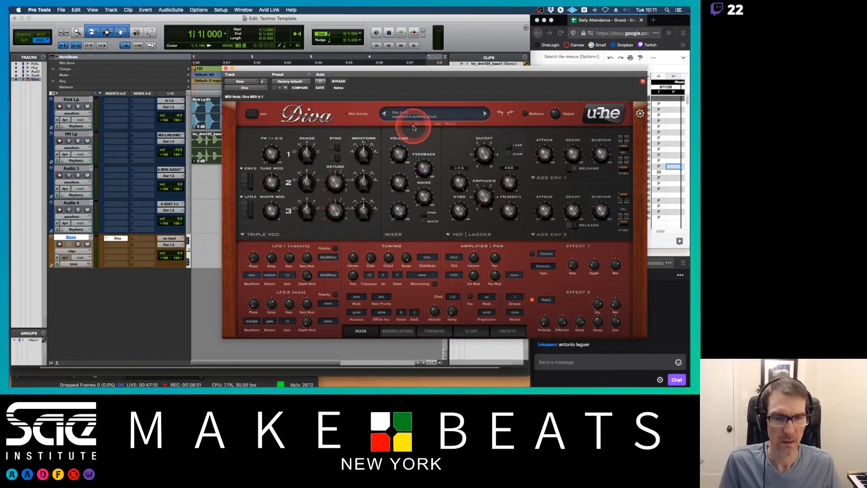
Browse Diva's BASS presets, load HS Compressor Bass, and close the plug-in window.
left_click(508, 331)
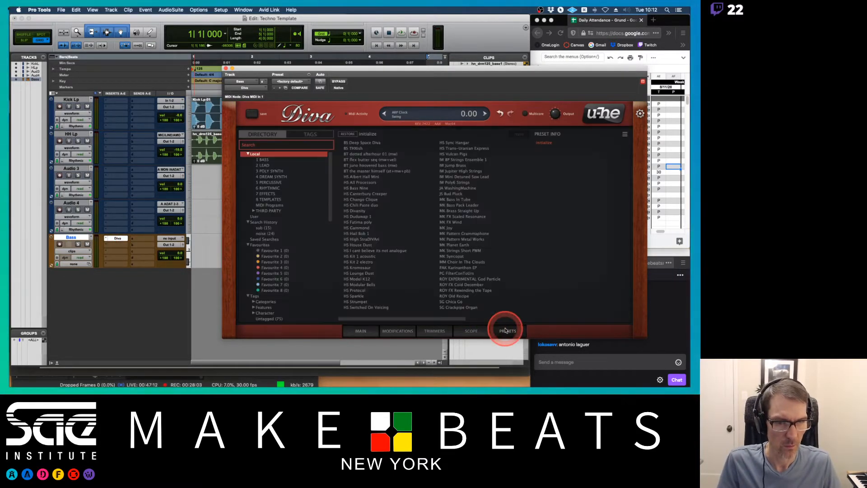
left_click(264, 160)
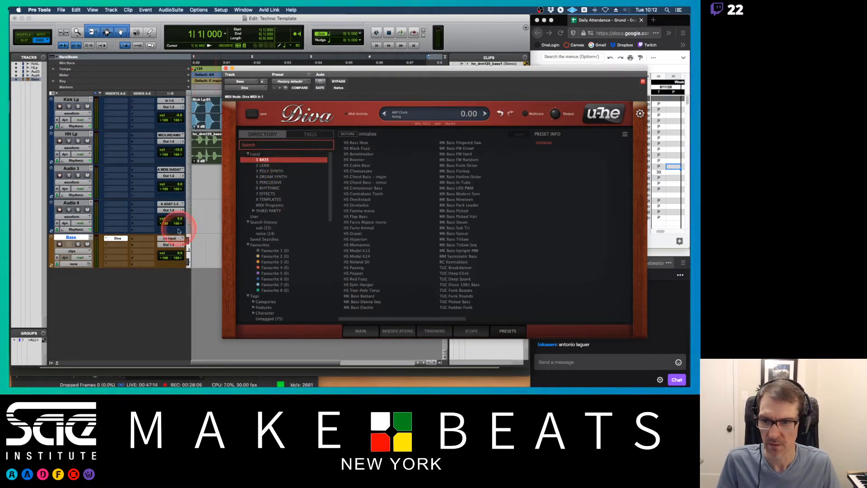
left_click(73, 237)
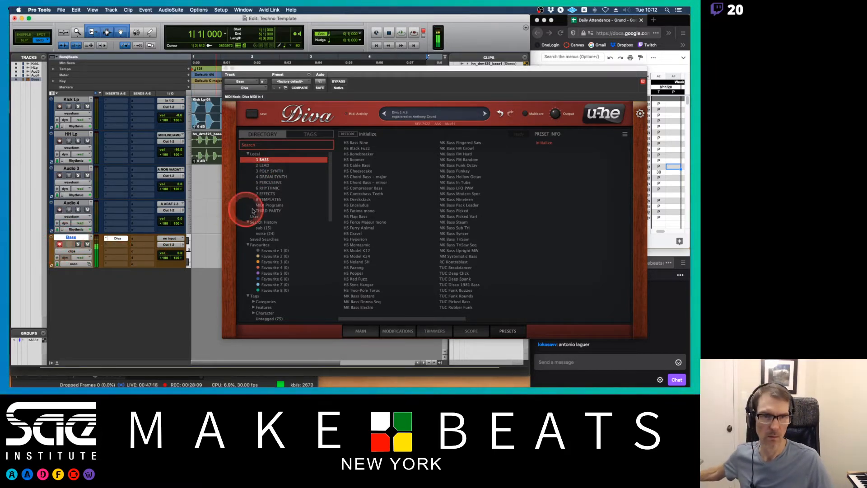
left_click(360, 160)
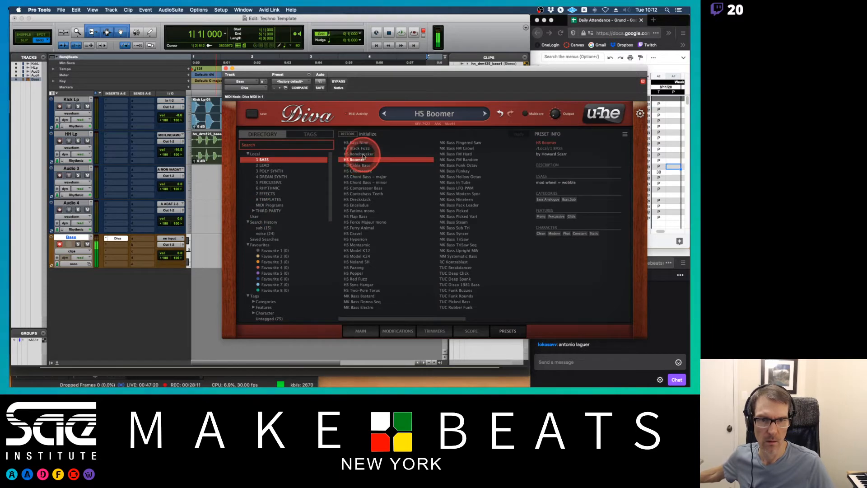
left_click(360, 154)
left_click(367, 166)
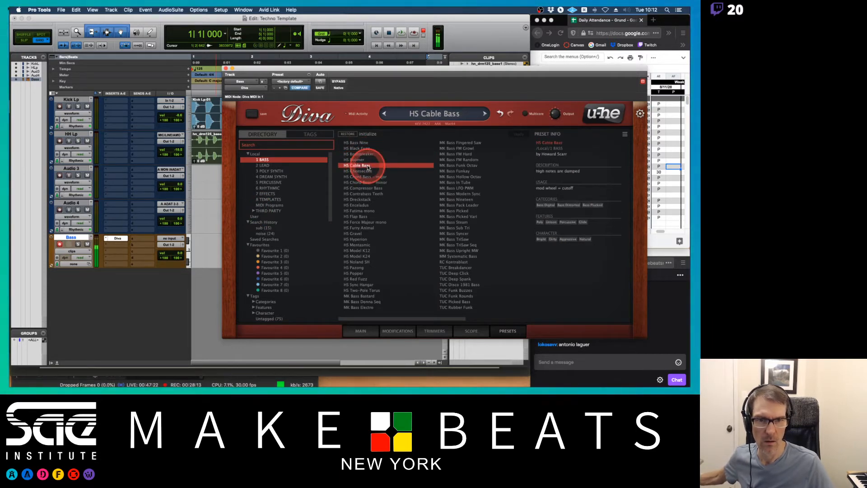
left_click(369, 177)
key("Up")
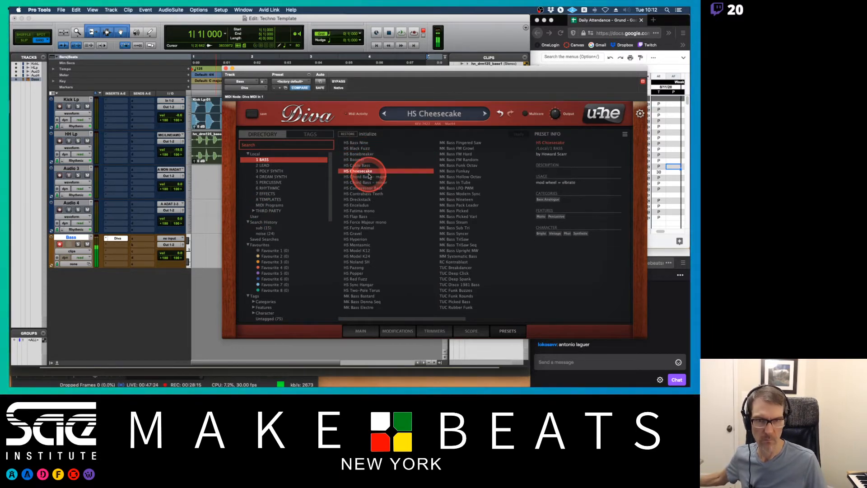
key("Down")
key("Down")
key("Down")
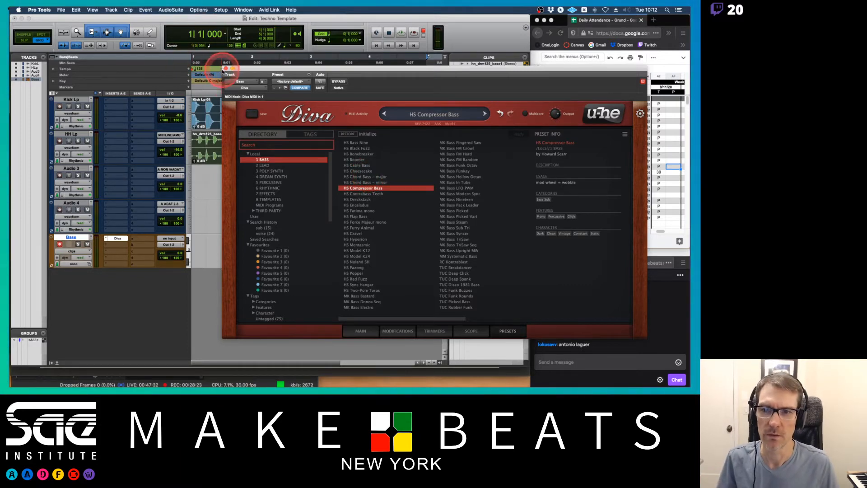
left_click(225, 68)
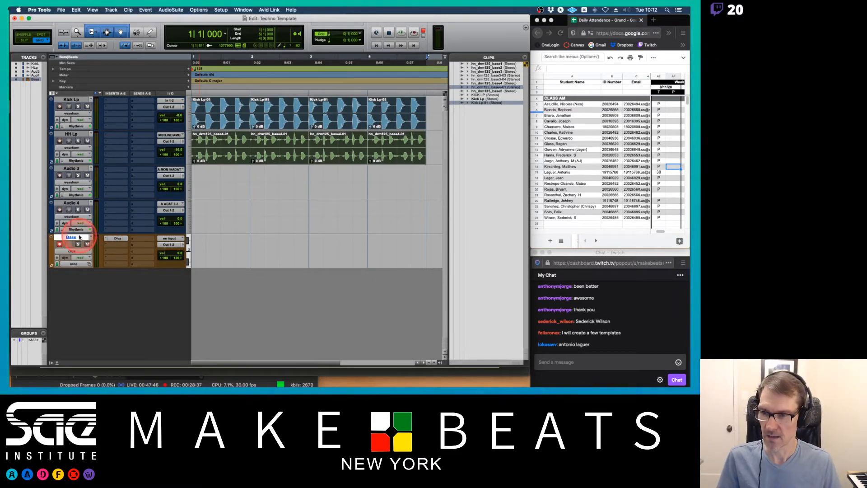
Add a stereo instrument track named Keys.
key("super+shift+n")
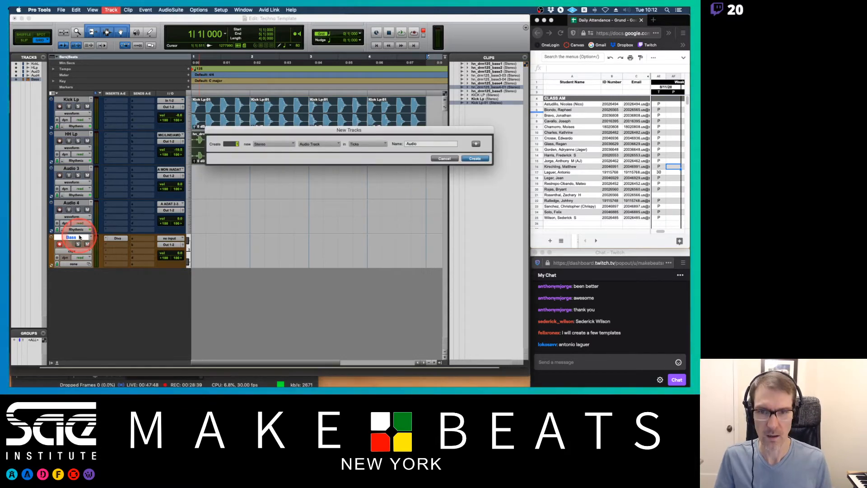
key("super+Down")
key("super+Down")
key("super+Down")
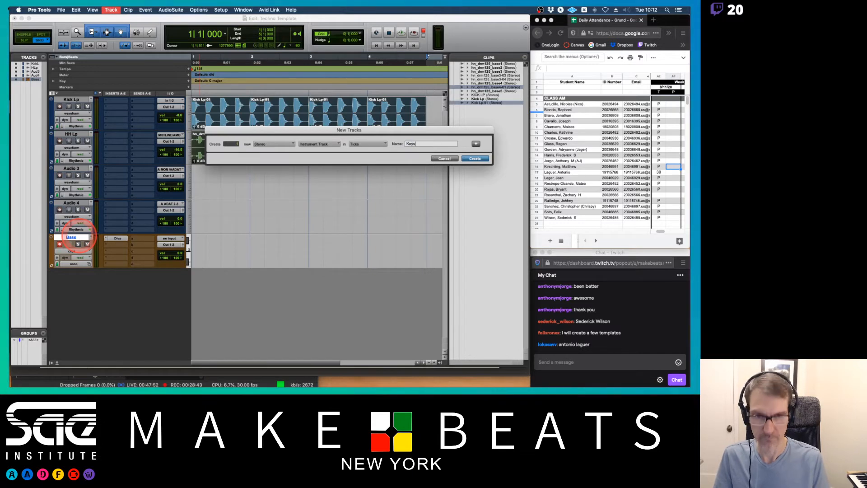
key("Return")
Insert the Pigments V2 (stereo) instrument plug-in on the Keys track.
left_click(116, 272)
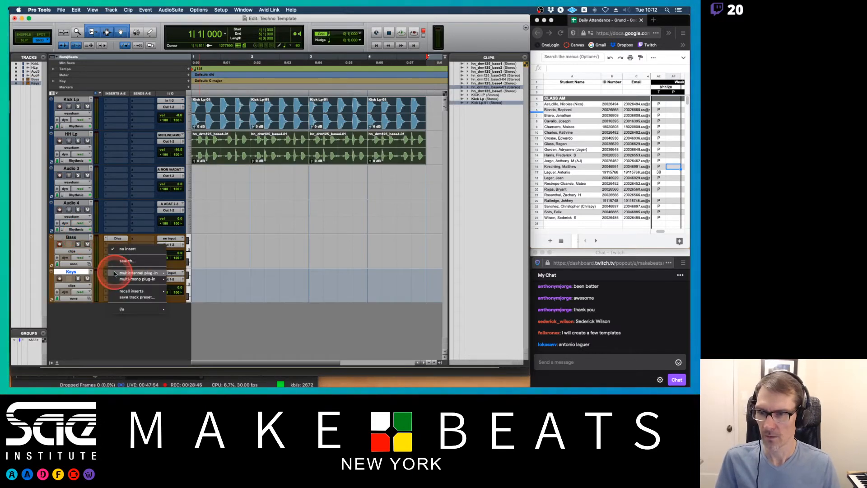
mouse_move(169, 273)
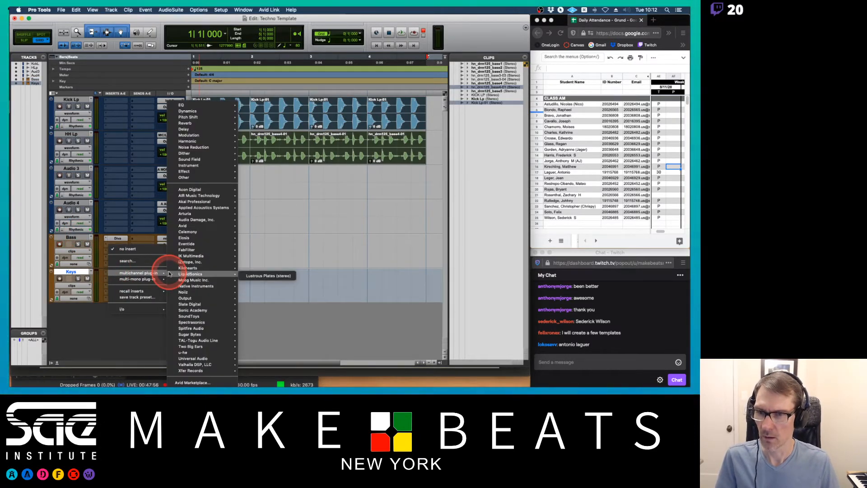
mouse_move(207, 216)
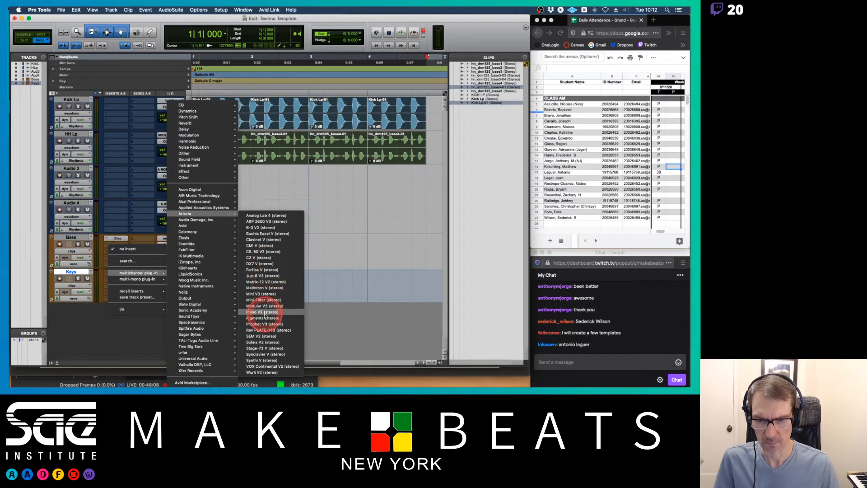
left_click(264, 318)
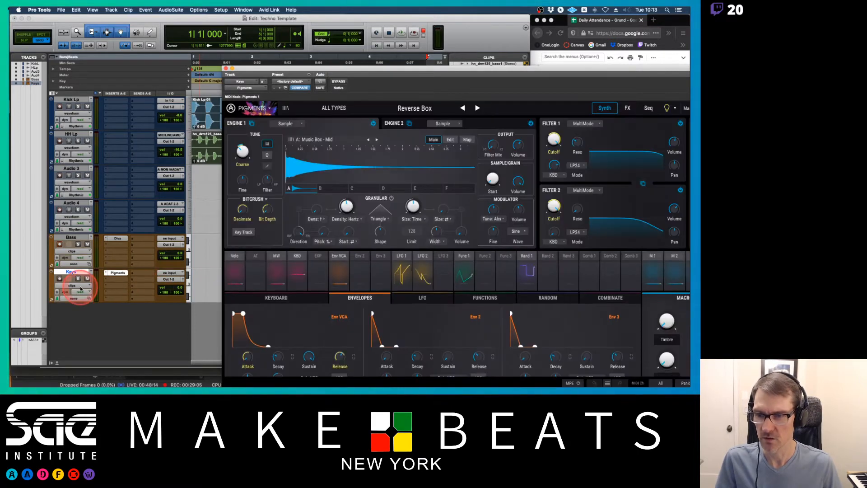
Browse Pigments' Rusted Keys preset bank, load Dark Cloud Piano, and close the plug-in window.
left_click(210, 233)
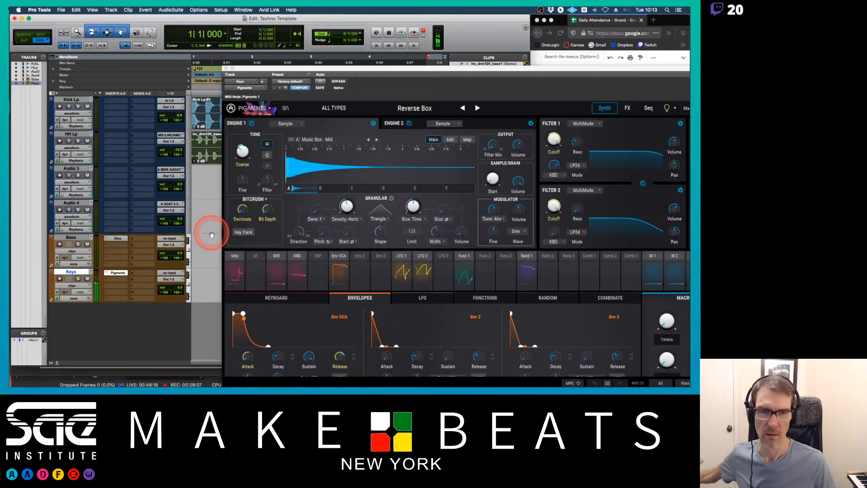
left_click(285, 107)
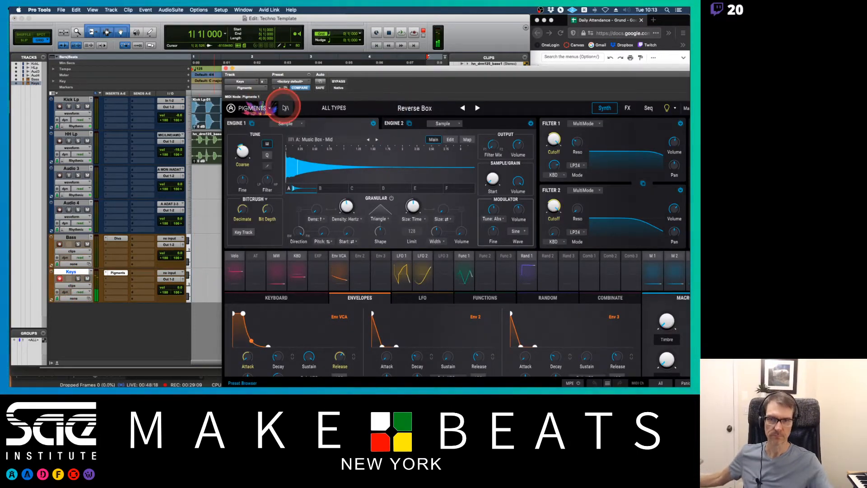
scroll(311, 262, "down", 2)
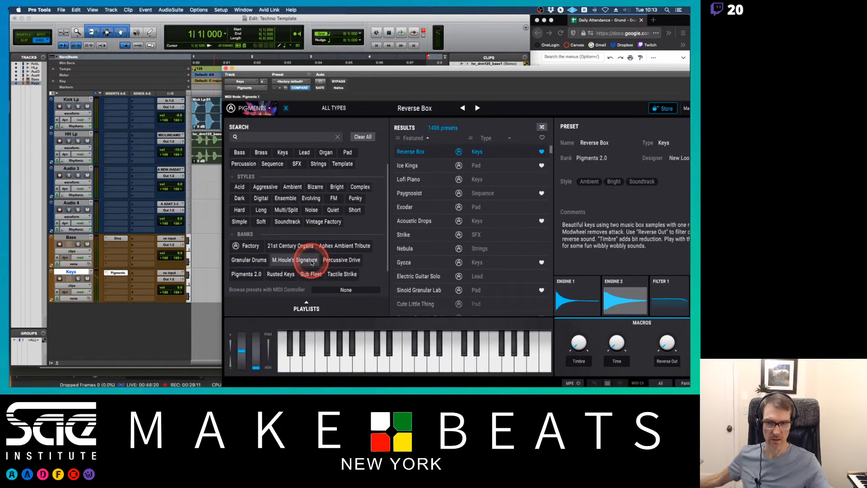
scroll(311, 263, "down", 1)
left_click(280, 261)
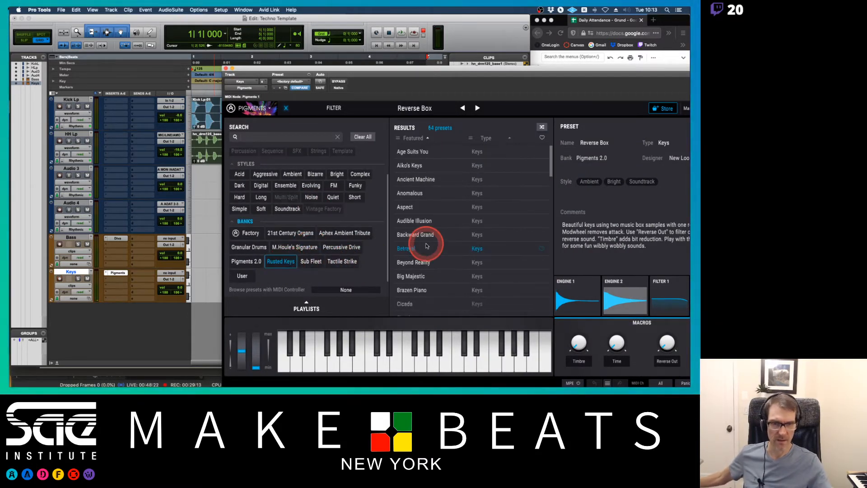
left_click(428, 249)
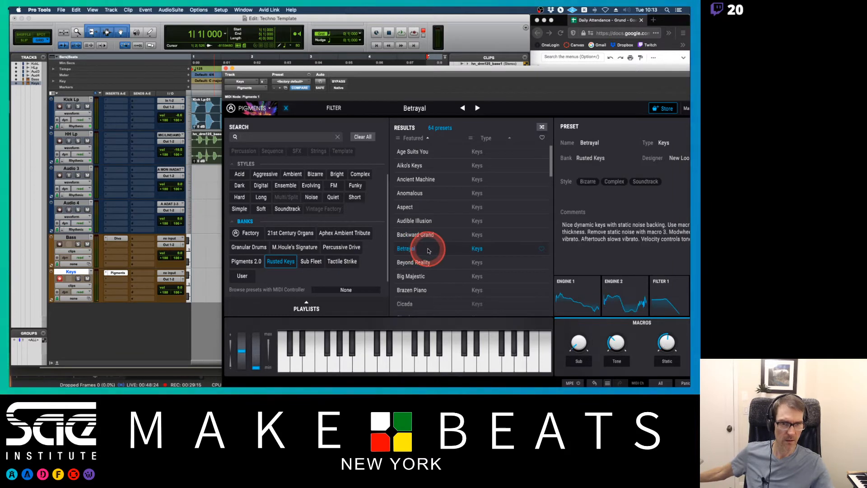
left_click(428, 237)
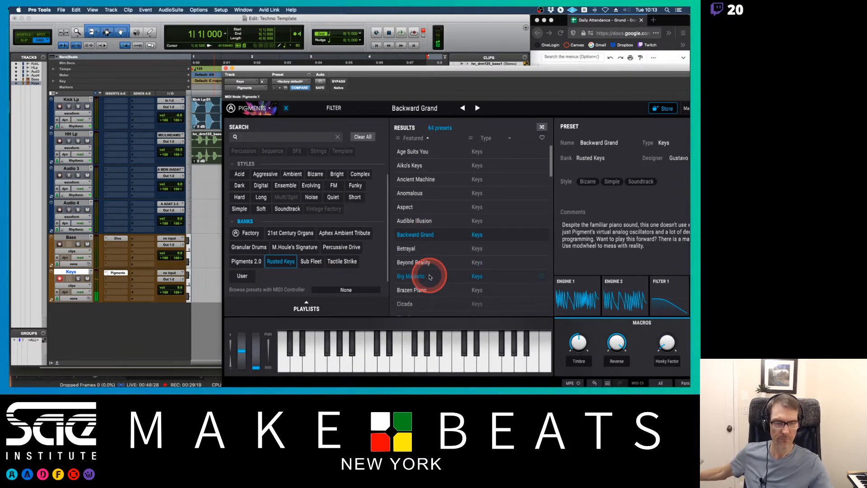
left_click(431, 291)
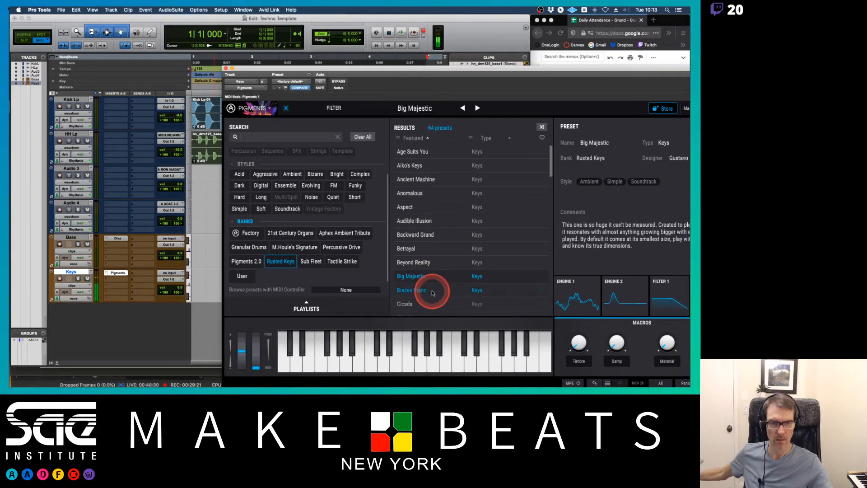
scroll(454, 253, "down", 3)
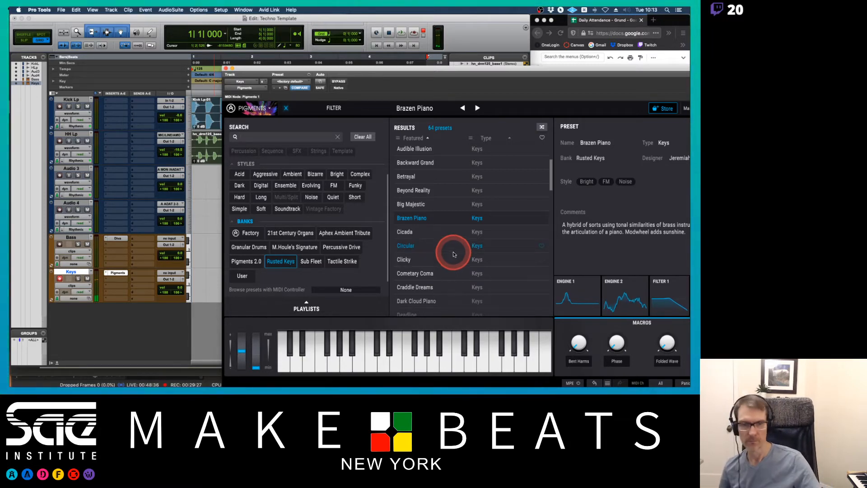
left_click(432, 288)
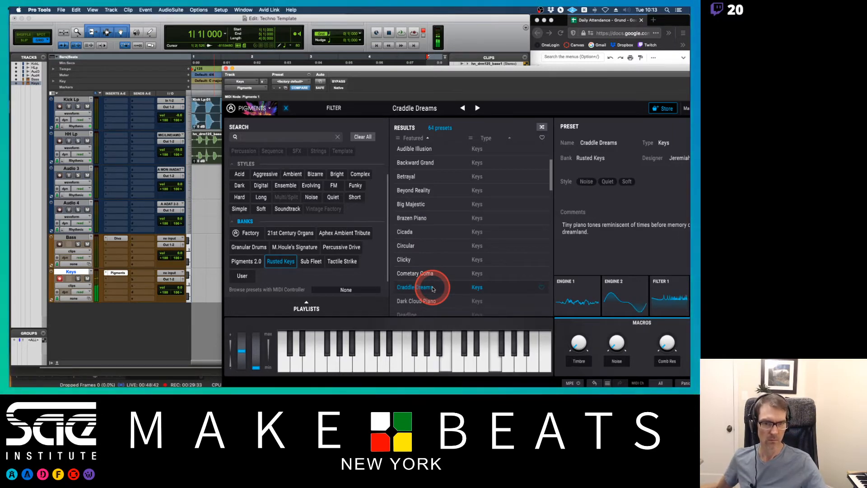
left_click(429, 302)
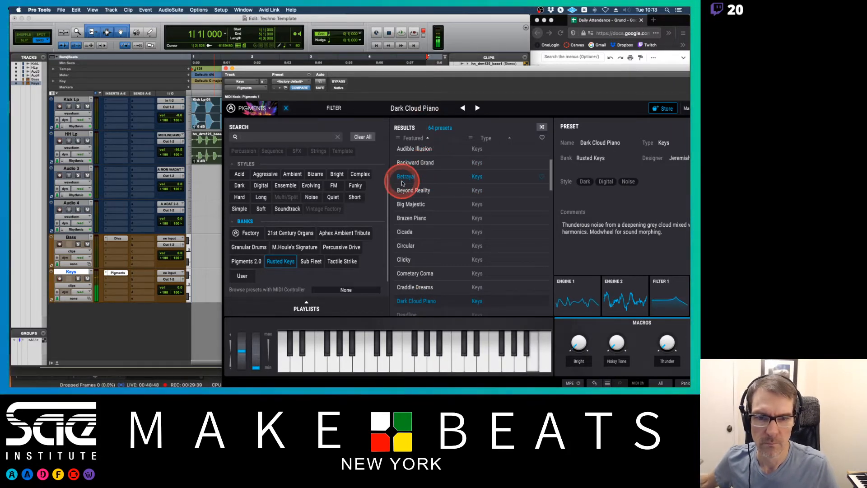
scroll(428, 220, "down", 3)
scroll(428, 220, "down", 1)
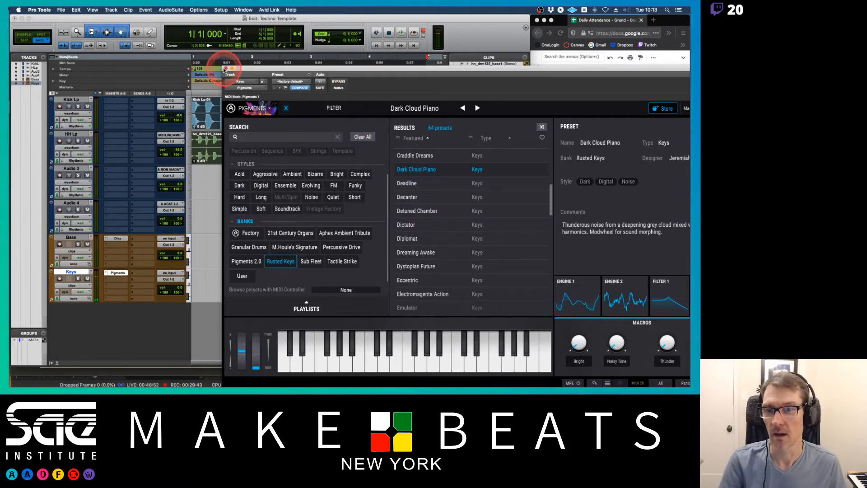
left_click(225, 69)
Add a mono instrument track named Lead 1 below Keys.
left_click(82, 273)
key("super+shift+n")
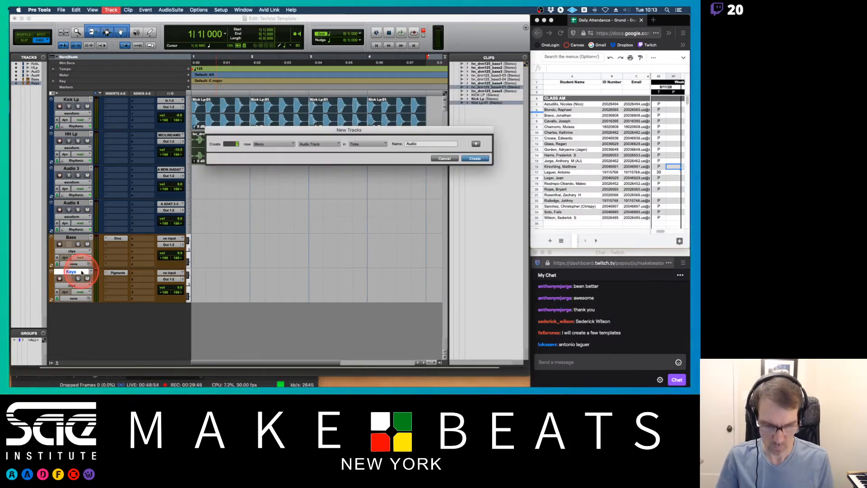
key("super+Down")
key("super+Down")
key("super+Down")
key("super+Down")
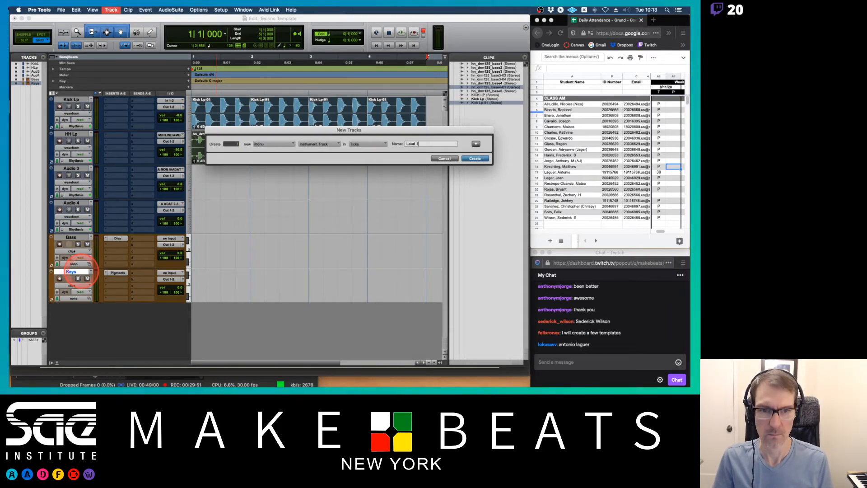
key("Return")
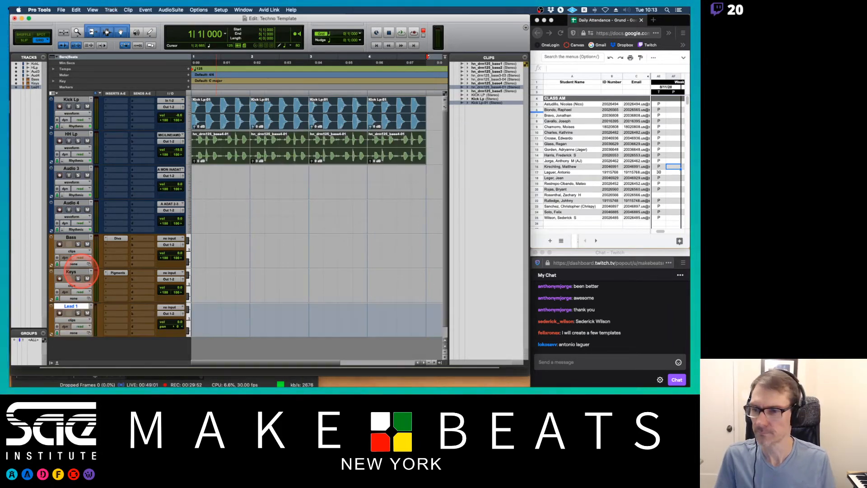
left_click(121, 309)
mouse_move(126, 309)
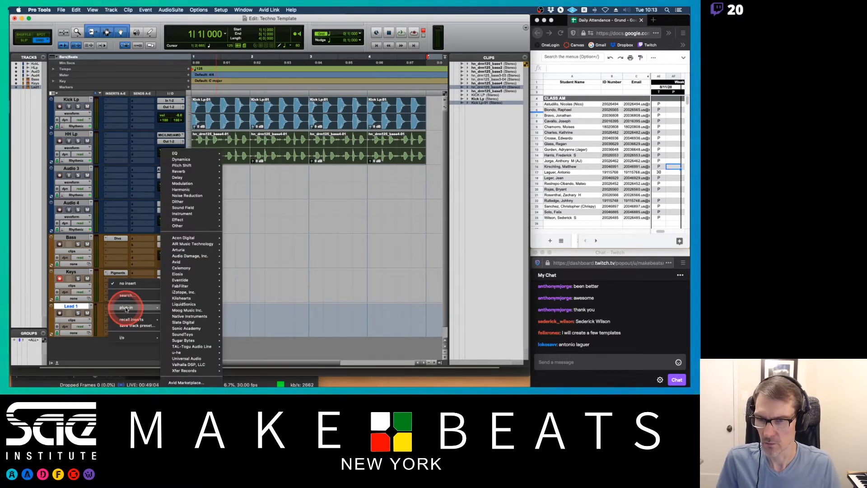
mouse_move(188, 213)
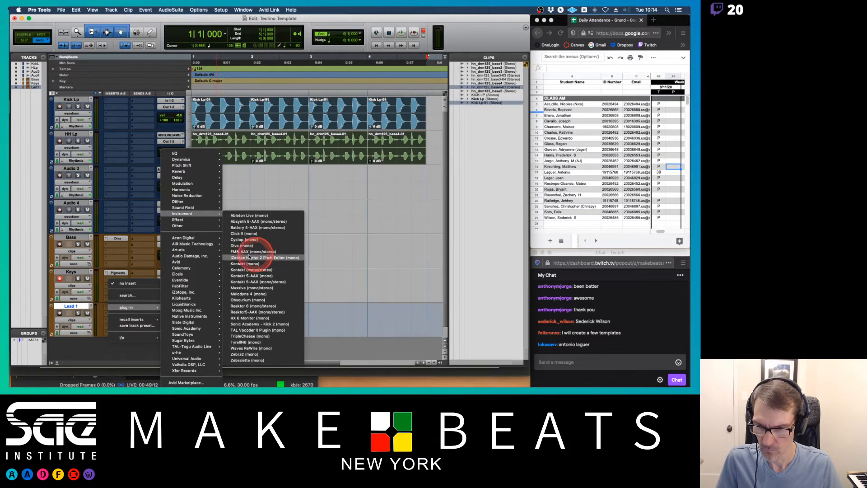
mouse_move(194, 299)
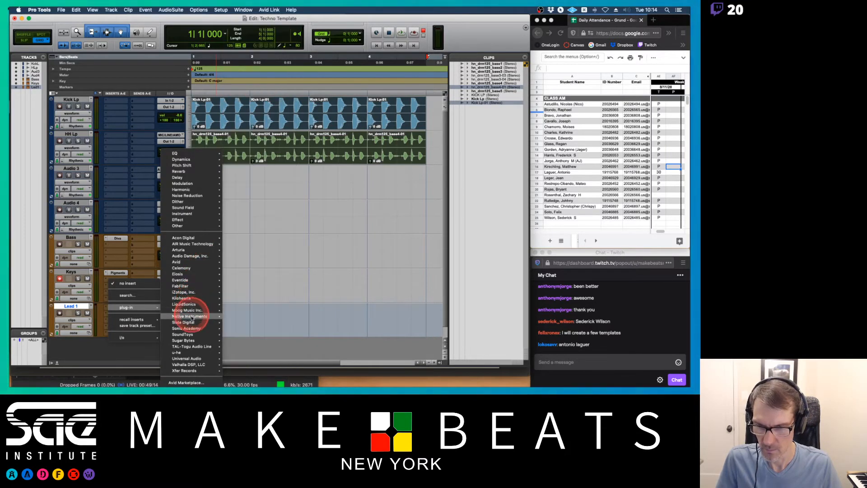
mouse_move(191, 318)
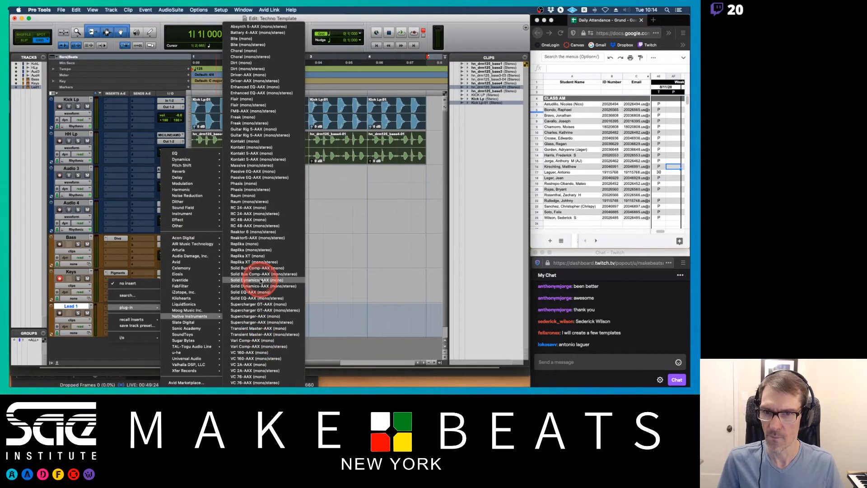
left_click(120, 252)
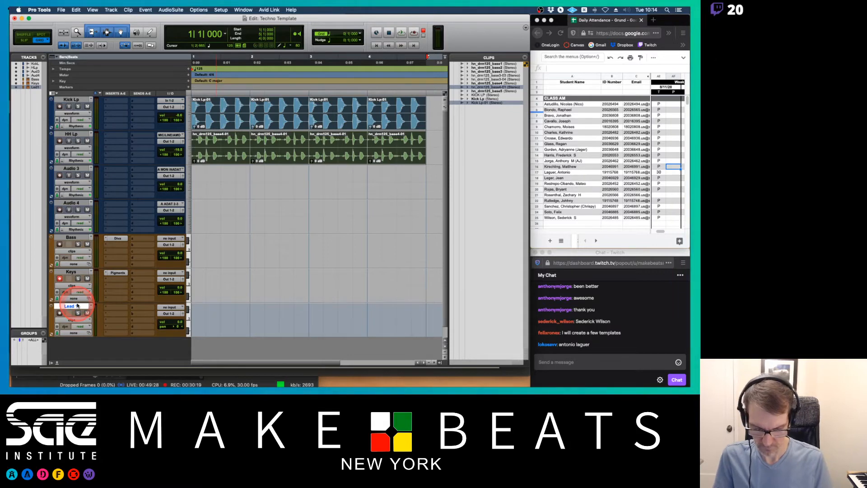
Add a stereo instrument track and delete the mono Lead 1 track.
key("super+shift+n")
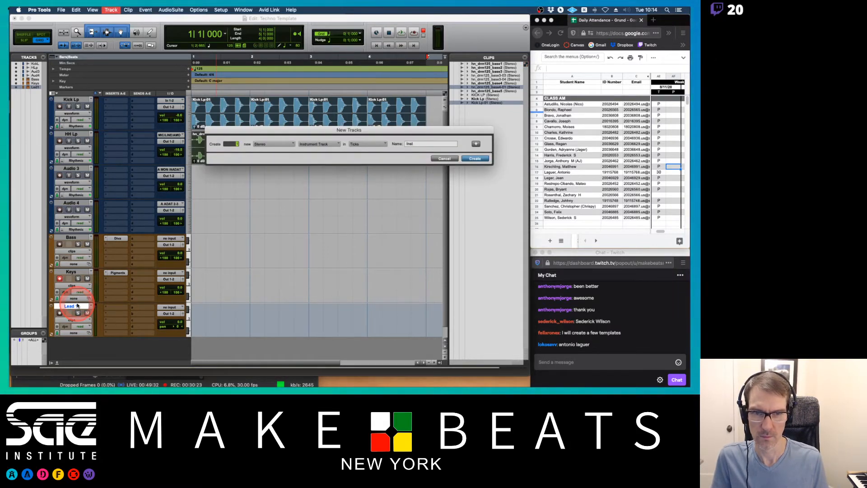
key("Return")
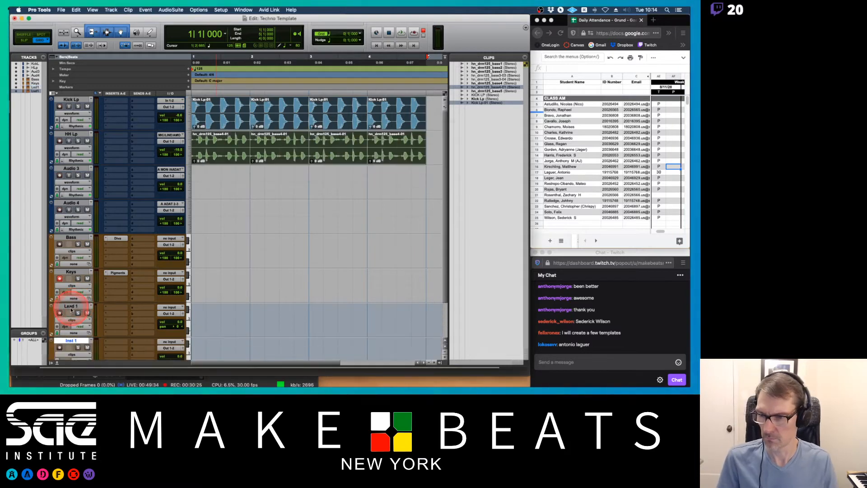
right_click(72, 307)
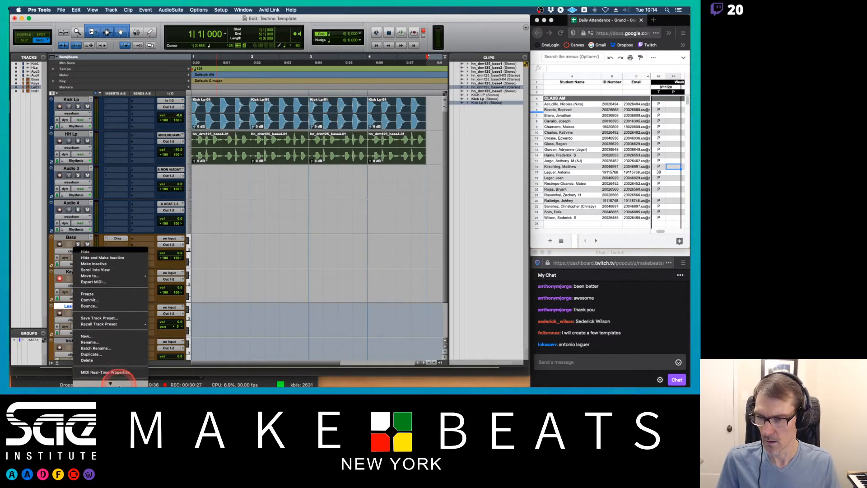
left_click(106, 334)
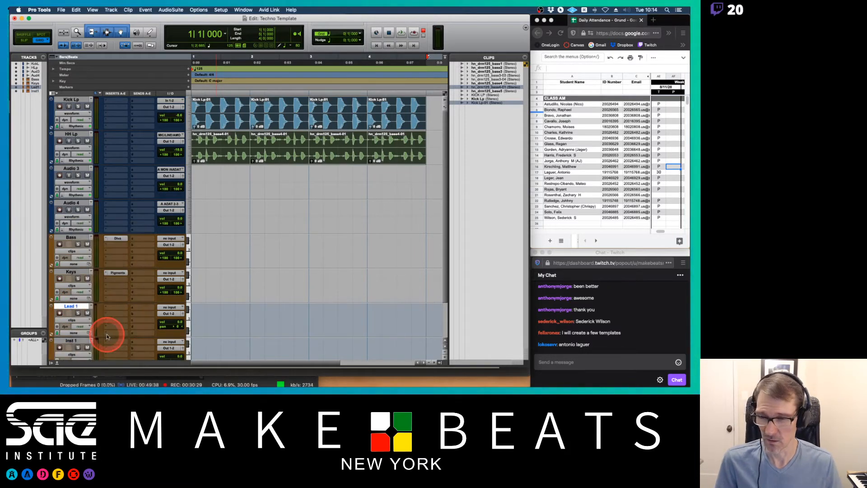
Rename the new stereo instrument track Lead 1.
double_click(75, 307)
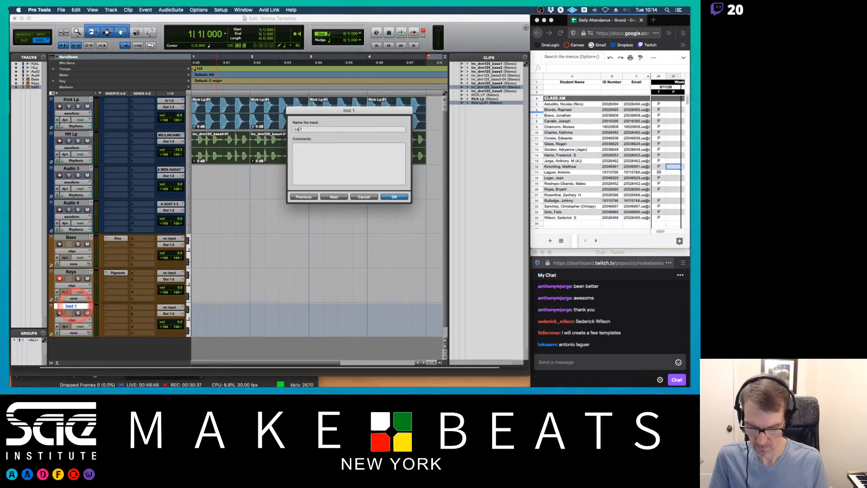
key("Return")
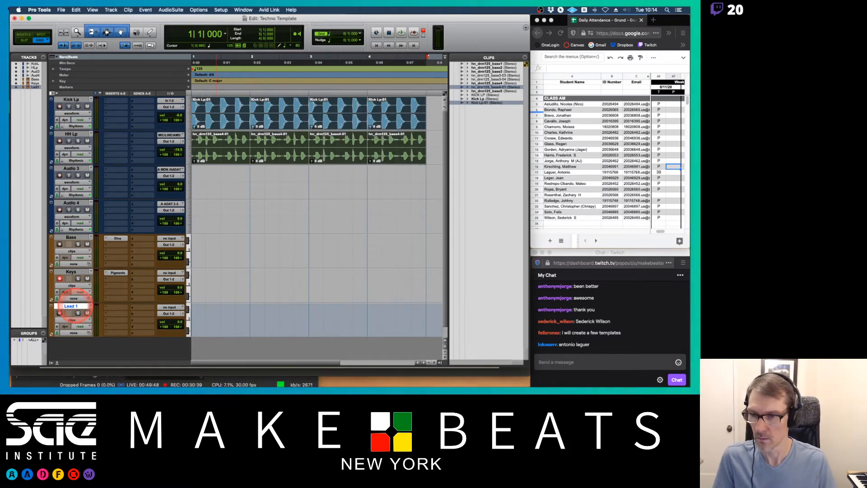
Insert the Massive X (stereo) instrument plug-in on the Lead 1 track.
left_click(116, 307)
mouse_move(155, 307)
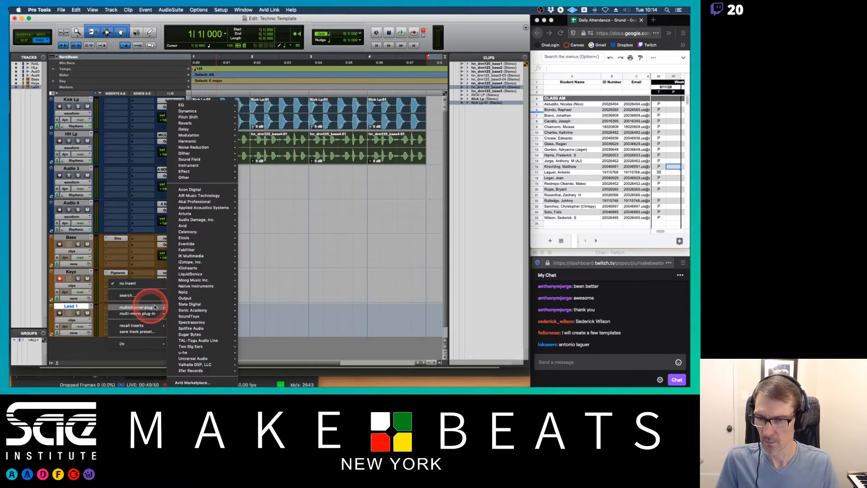
mouse_move(205, 288)
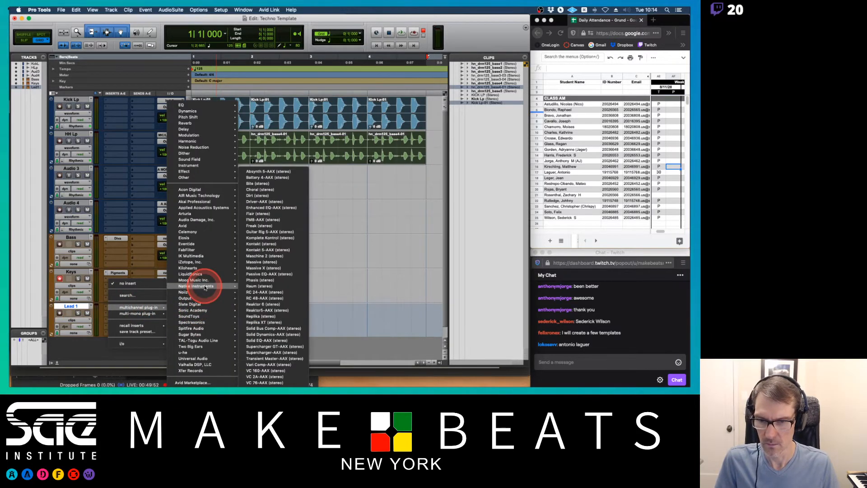
left_click(274, 270)
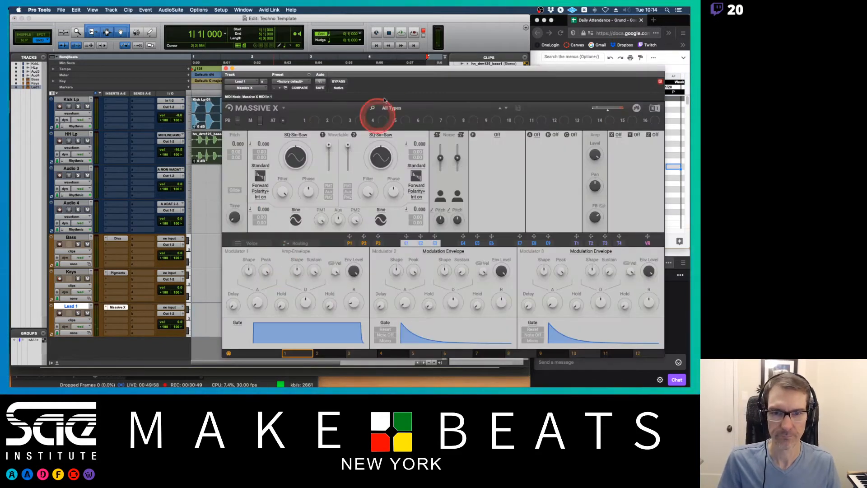
Filter the Massive X preset browser to Synth Lead presets and audition Balloon Time with Lead 1 record-enabled.
left_click_drag(389, 71, 344, 27)
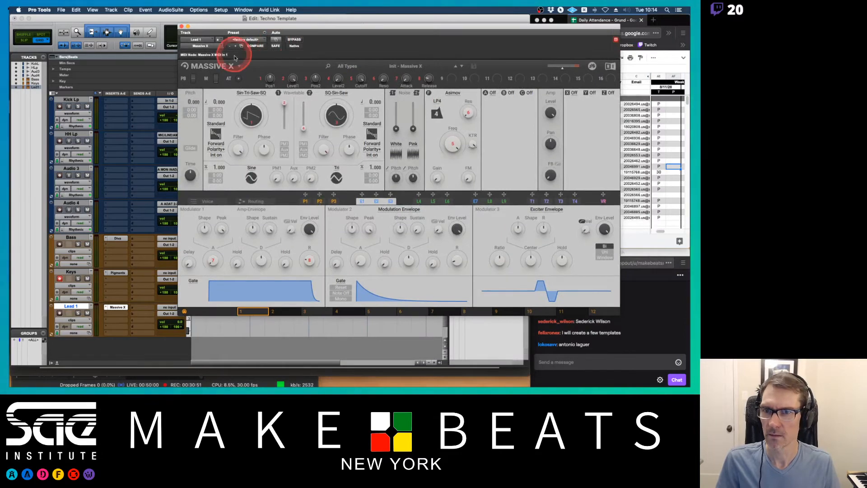
left_click(356, 68)
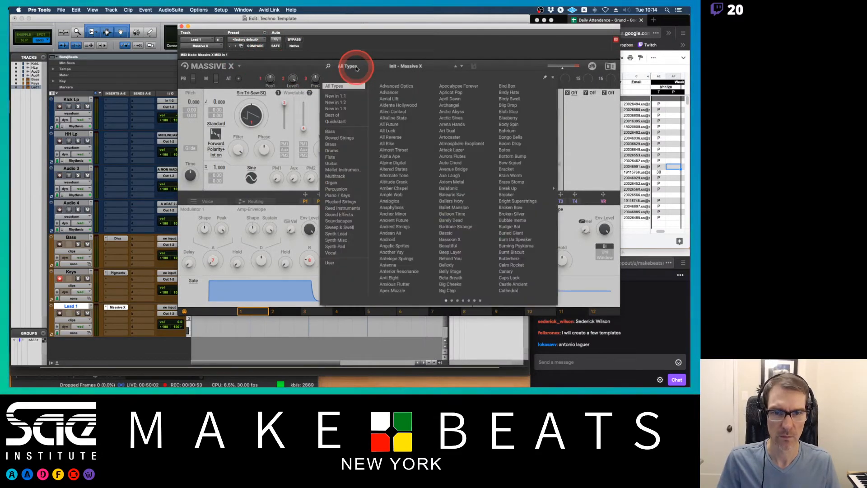
left_click(339, 122)
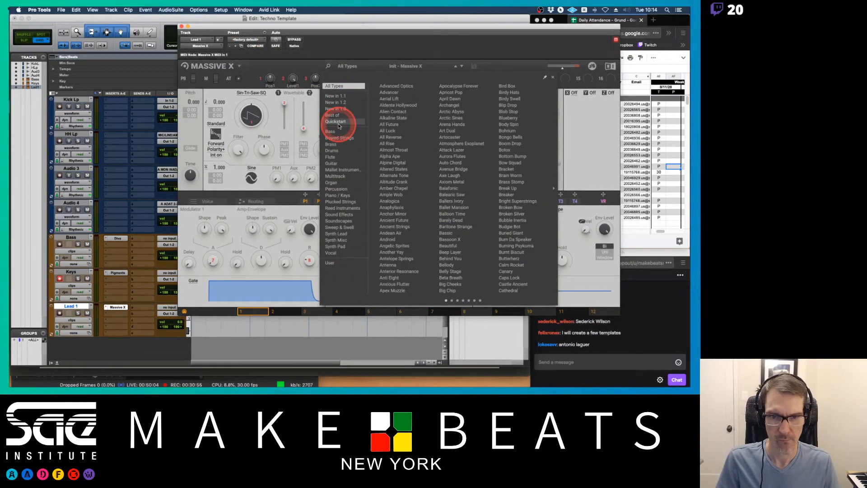
left_click(337, 234)
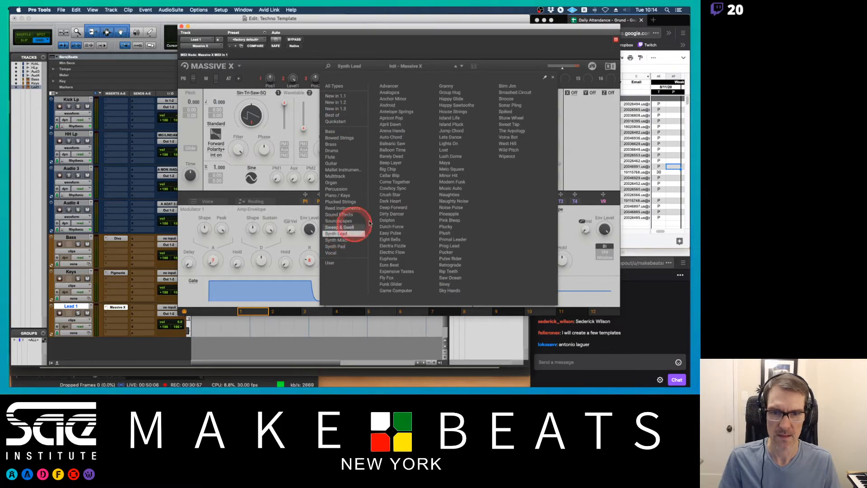
left_click(399, 151)
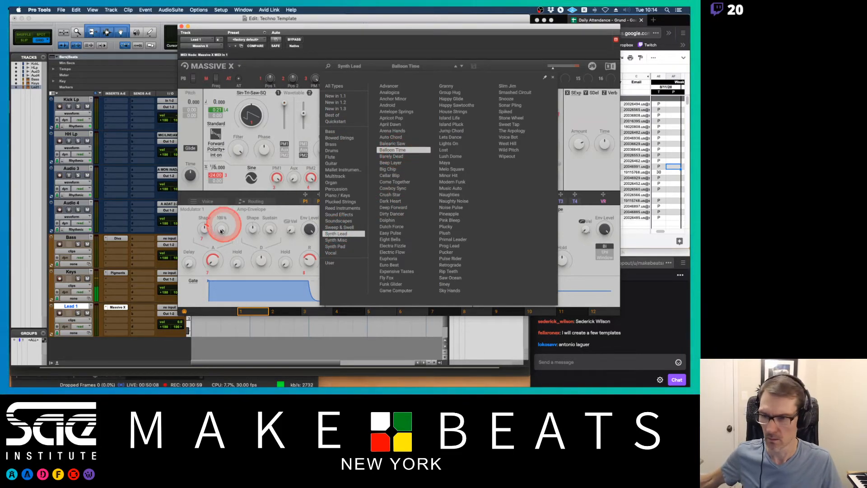
left_click(59, 312)
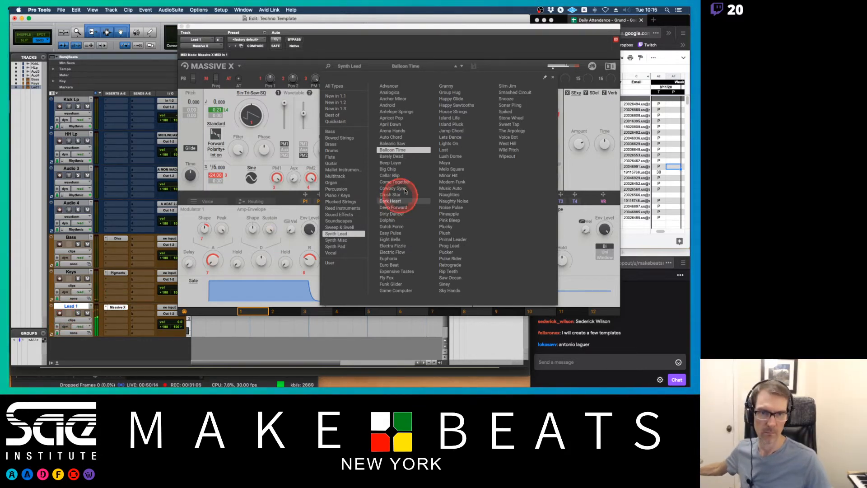
Load the Barely Dead Synth Lead preset in Massive X on Lead 1 and close the plug-in window.
left_click(408, 155)
left_click(410, 158)
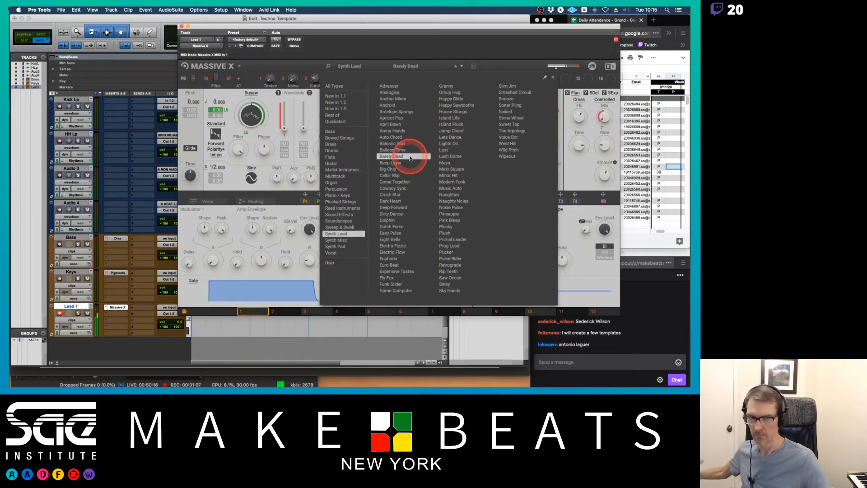
left_click(402, 163)
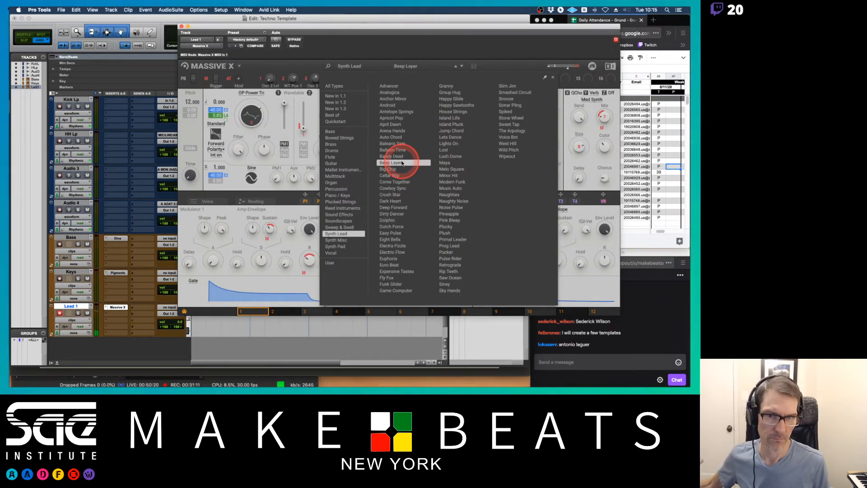
left_click(393, 157)
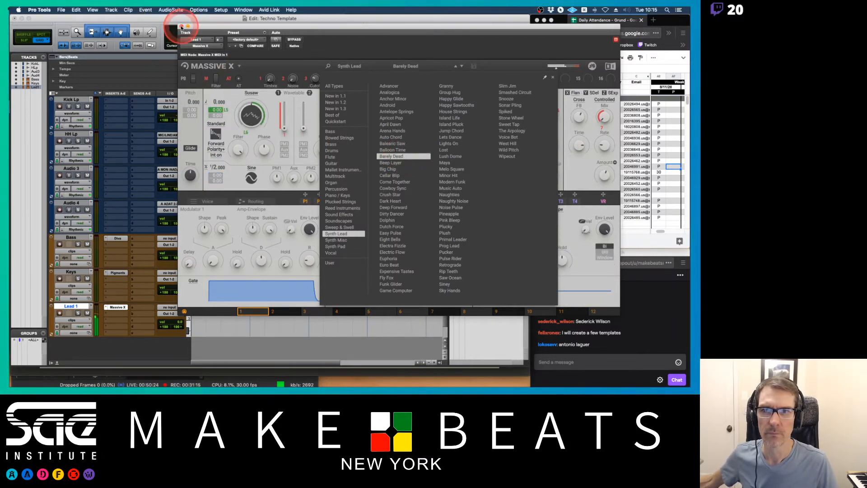
left_click(181, 27)
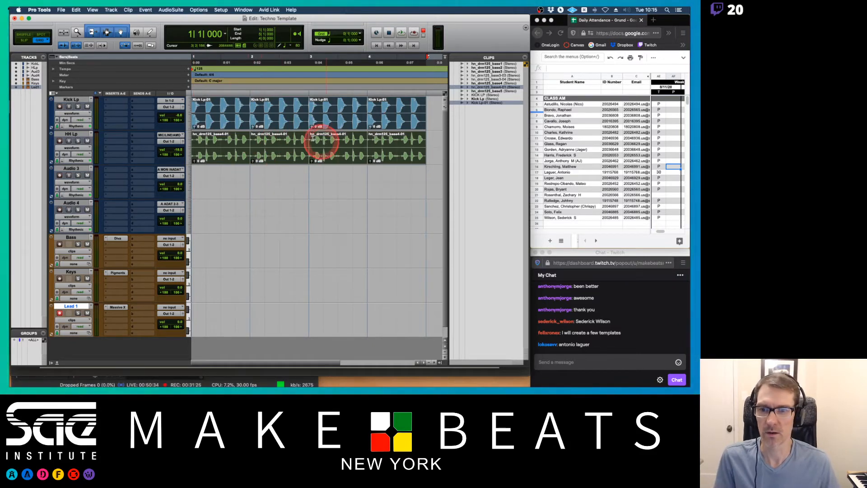
Remove the unused clips from the session's clip list.
left_click(60, 312)
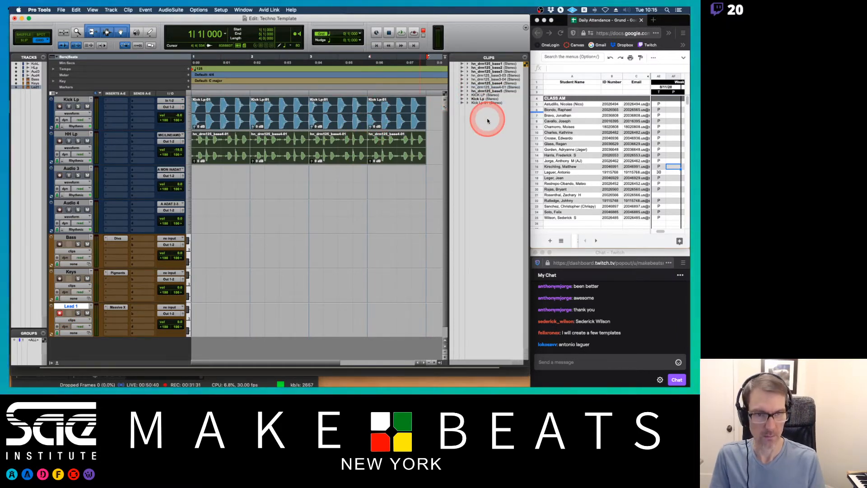
key("Return")
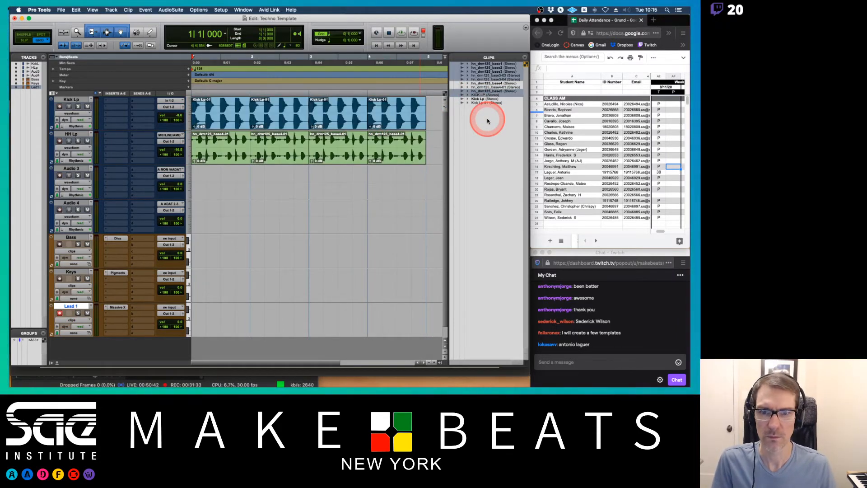
key("BackSpace")
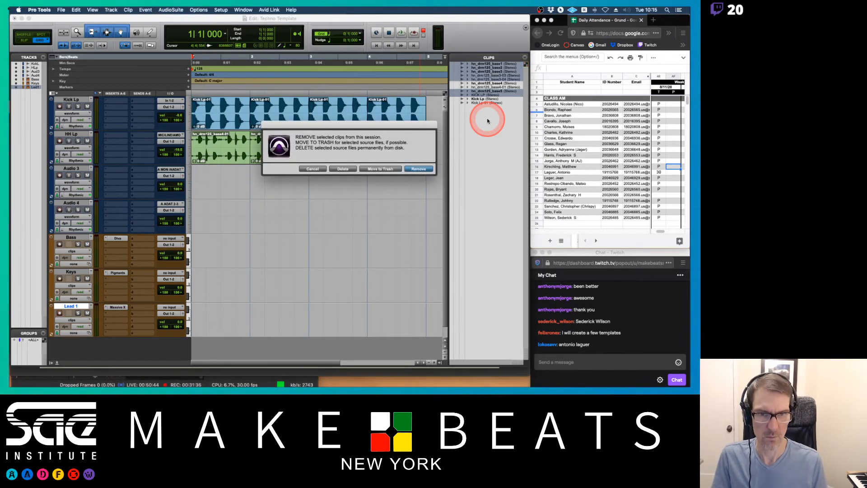
key("Return")
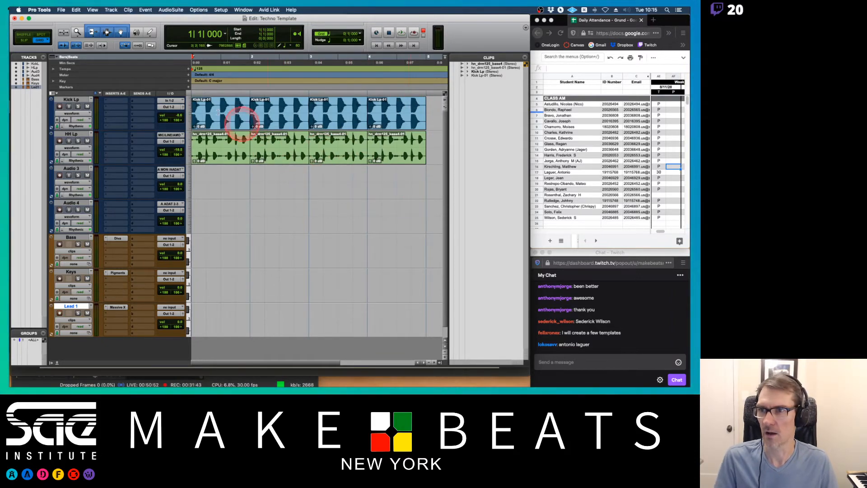
Save the session as a system template named House Template in the Tony Templates category, including media.
left_click(62, 11)
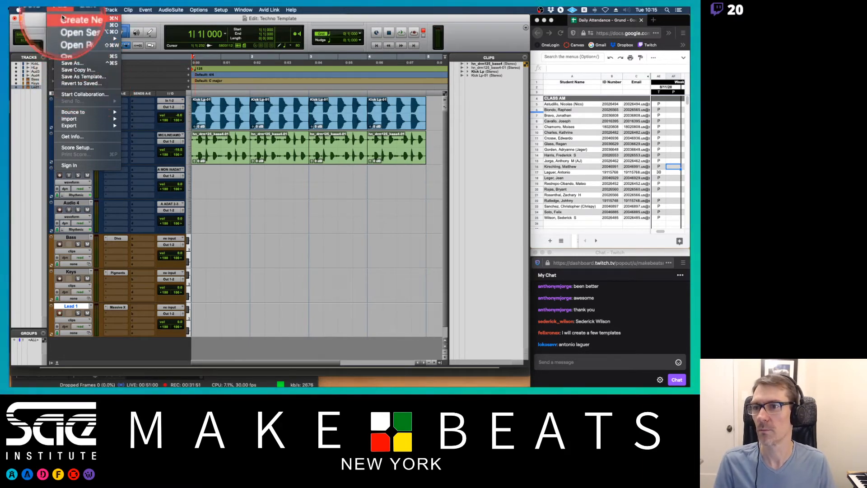
left_click(78, 77)
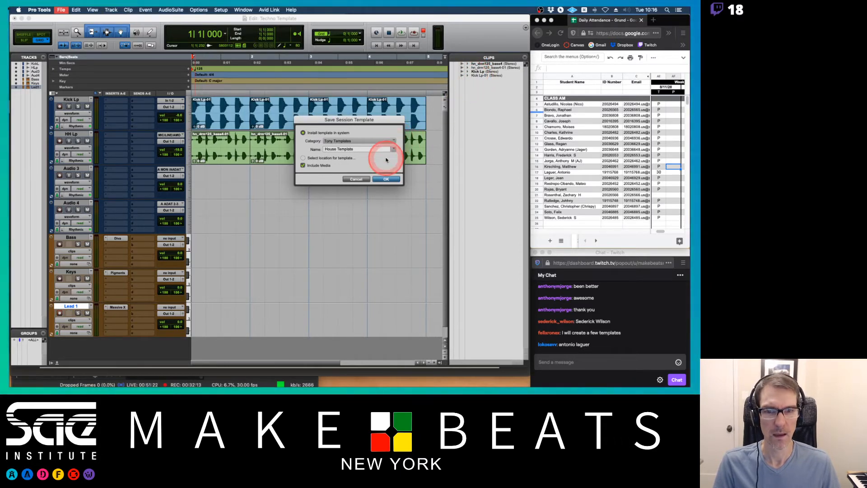
left_click(383, 180)
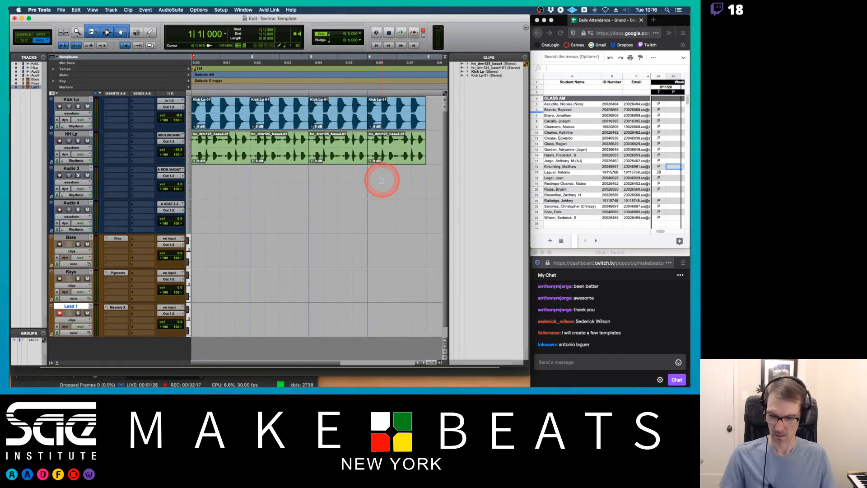
Close the session without saving changes.
key("super+shift+w")
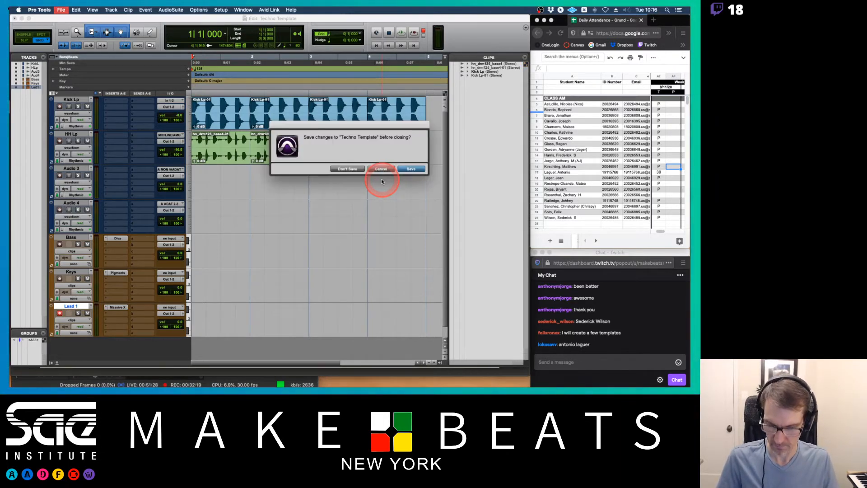
left_click(346, 169)
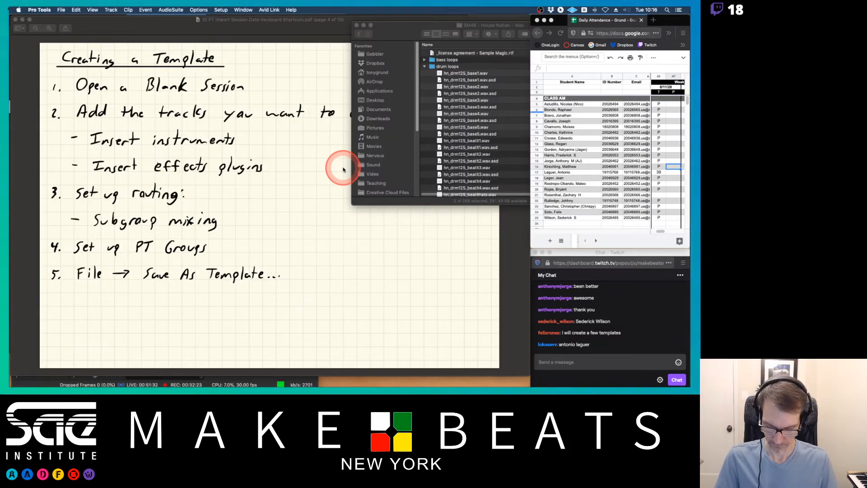
Create a new session from the House Template in Tony Templates with Stereo Mix I/O settings.
key("super+n")
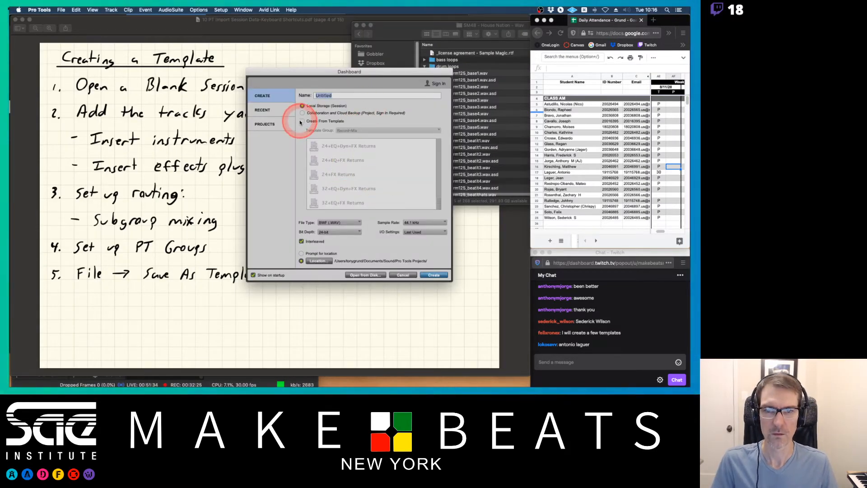
left_click(300, 122)
left_click(350, 130)
left_click(356, 146)
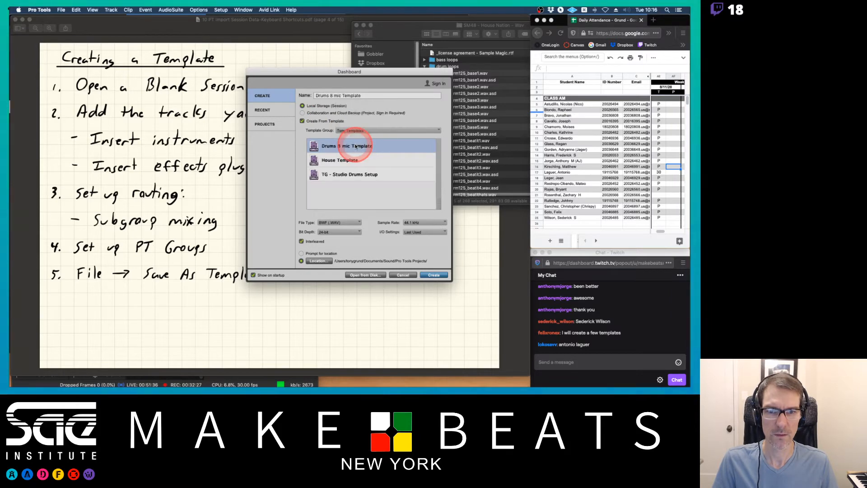
left_click(341, 159)
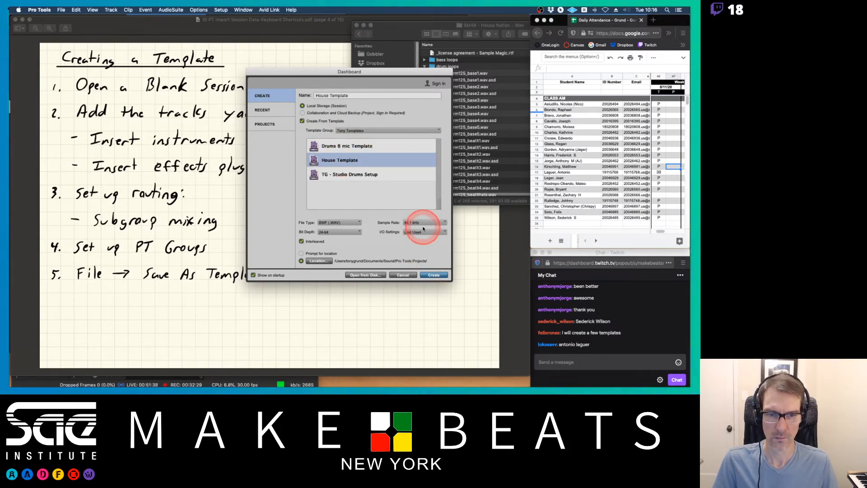
left_click(423, 230)
left_click(419, 247)
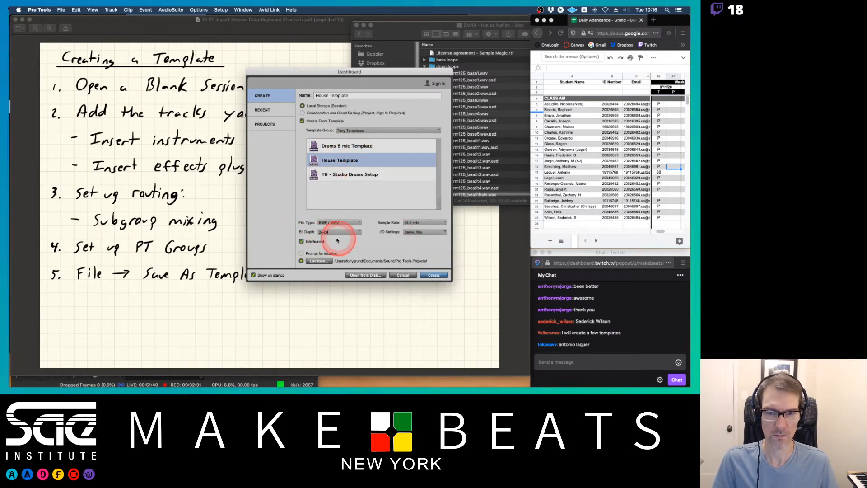
left_click(434, 274)
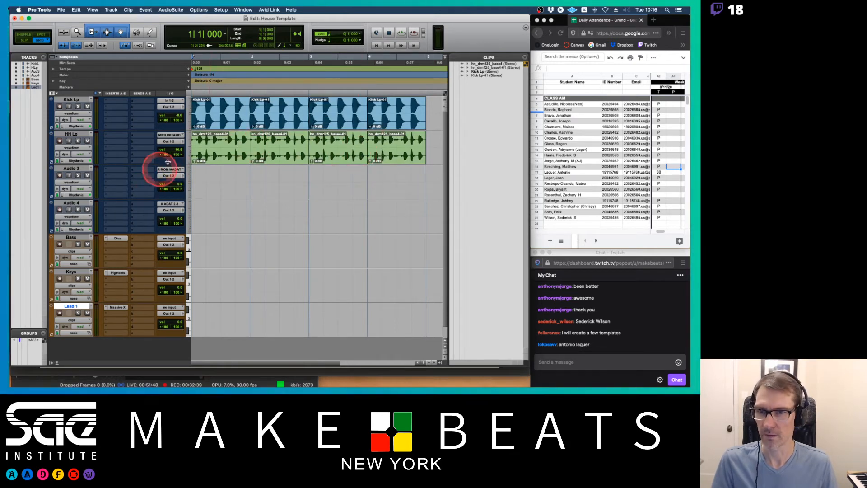
Record-enable the Bass track and record a short MIDI clip from the session start.
key("space")
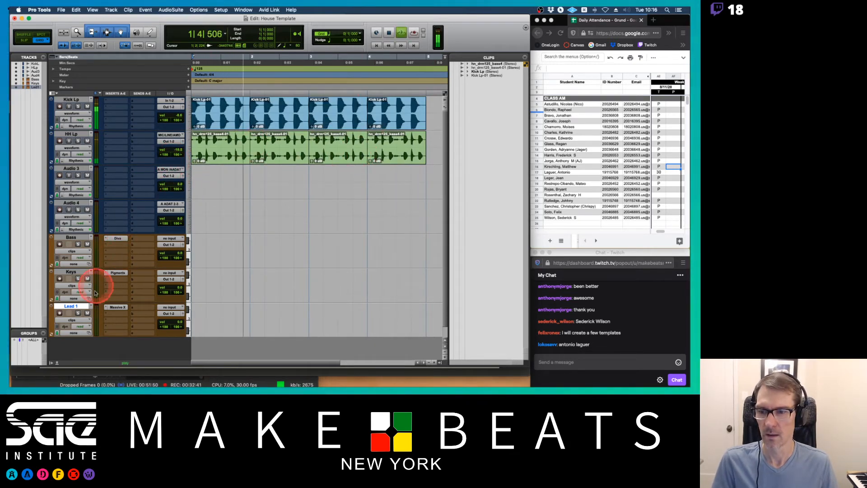
left_click(58, 245)
key("space")
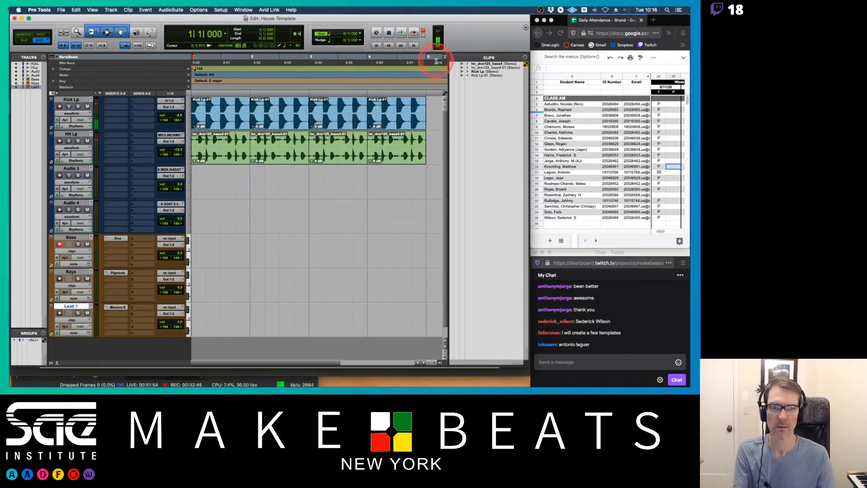
left_click_drag(437, 61, 181, 63)
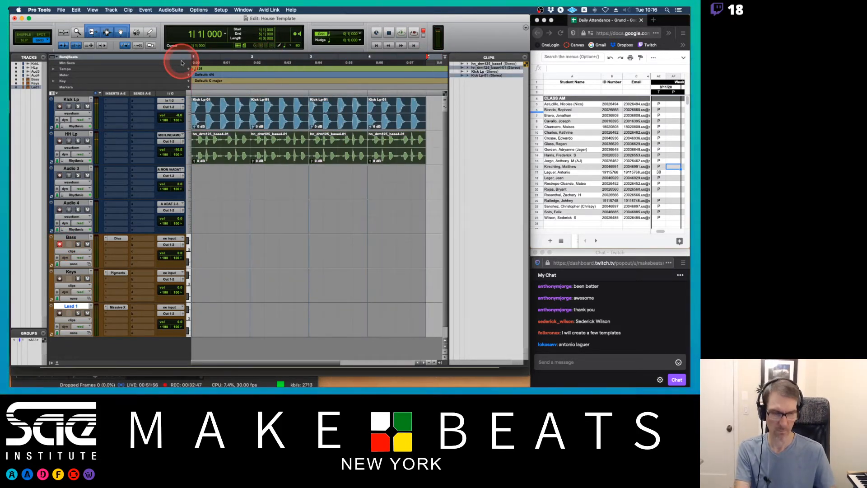
key("super+space")
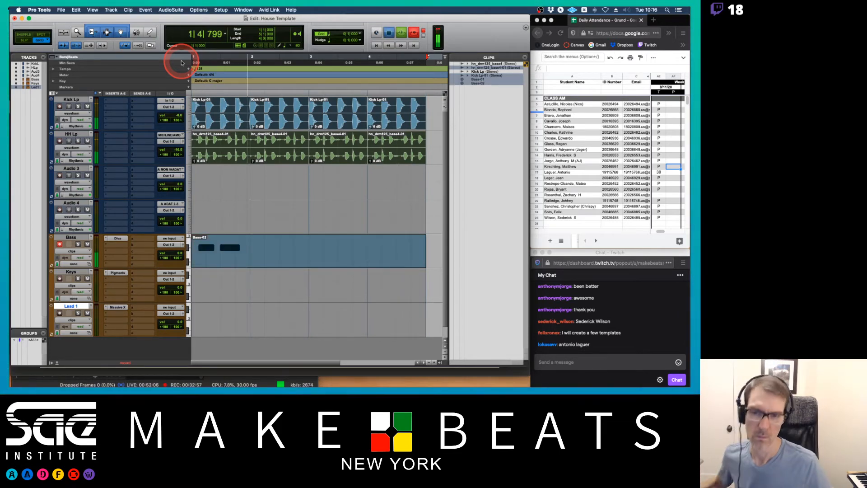
key("space")
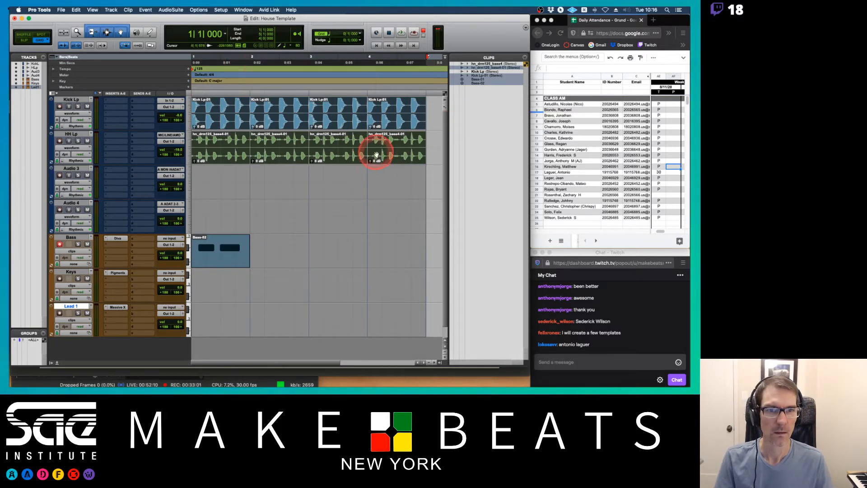
Place the Bass-01 clip from the clip list on the Bass track, aligned to the session start.
left_click(350, 224)
left_click_drag(486, 80, 328, 167)
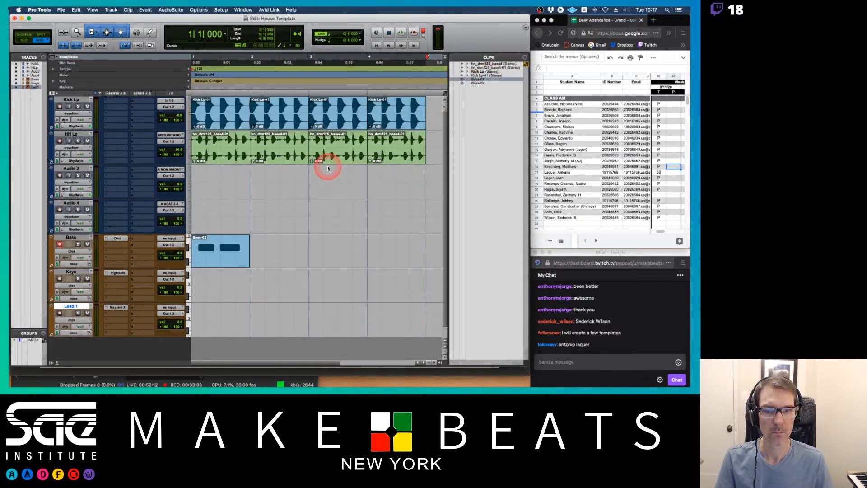
left_click_drag(244, 250, 194, 251)
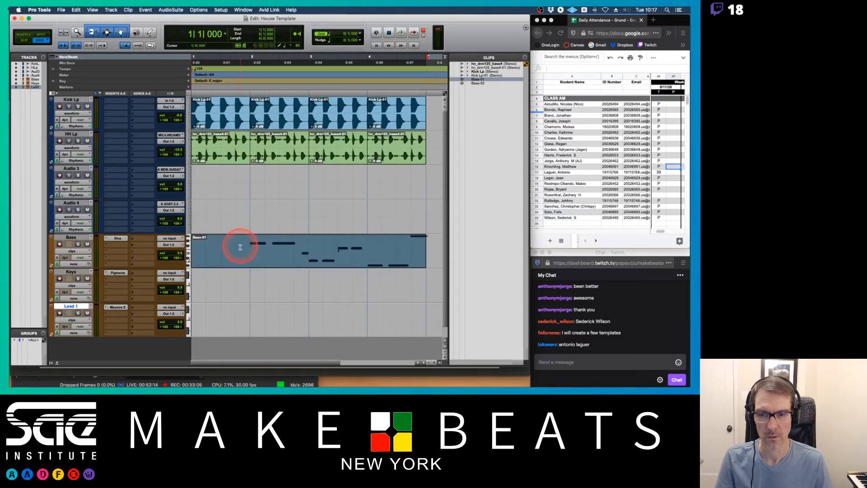
left_click_drag(422, 248, 361, 249)
scroll(362, 248, "left", 5)
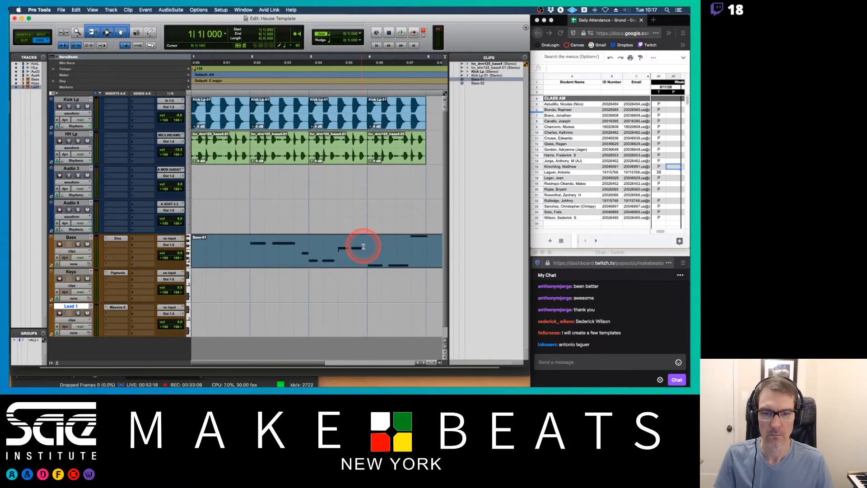
left_click_drag(197, 253, 217, 253)
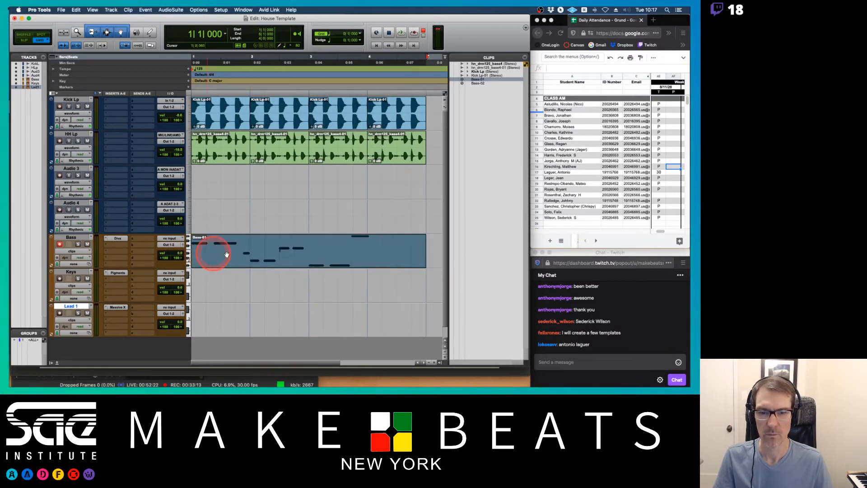
Add the Bass-02 clip right after Bass-01 on the Bass track and play the arrangement.
left_click_drag(479, 83, 368, 257)
left_click(244, 262)
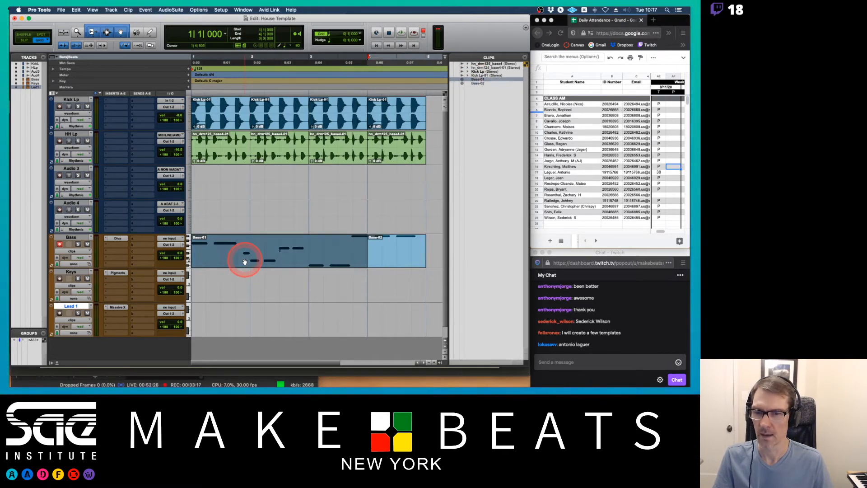
key("space")
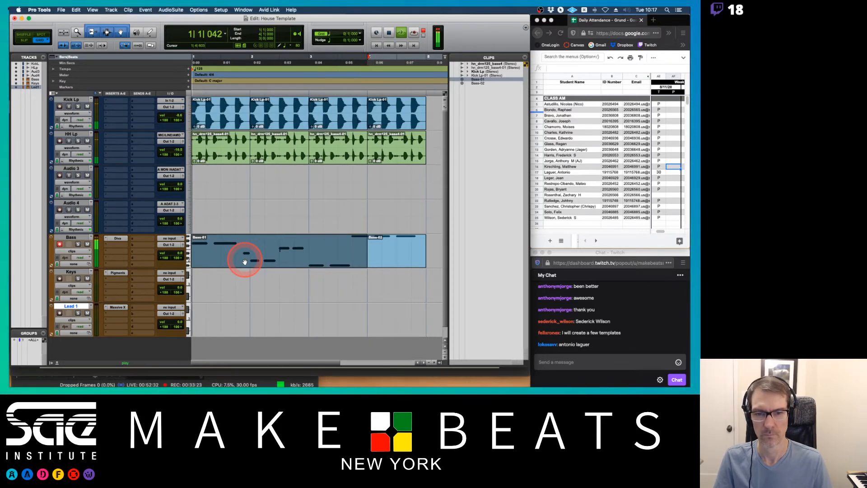
Play back the Bass arrangement starting from the Bass-02 clip.
key("space")
left_click(399, 259, "shift")
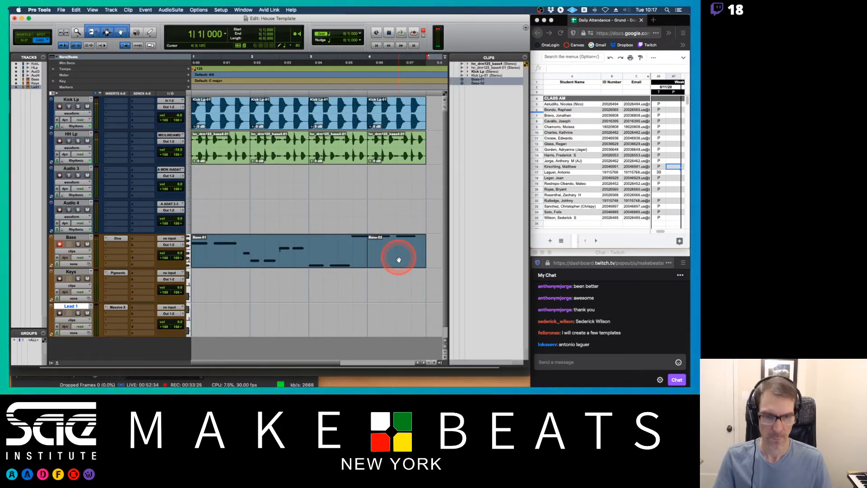
key("space")
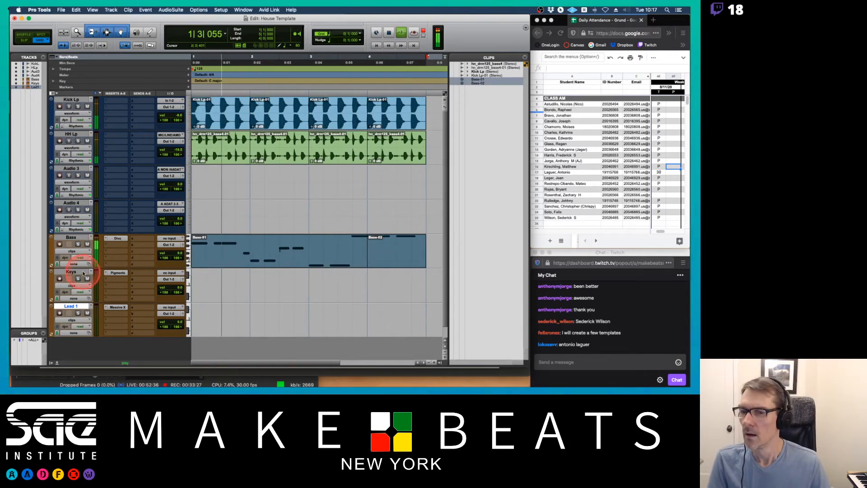
left_click_drag(179, 253, 179, 267)
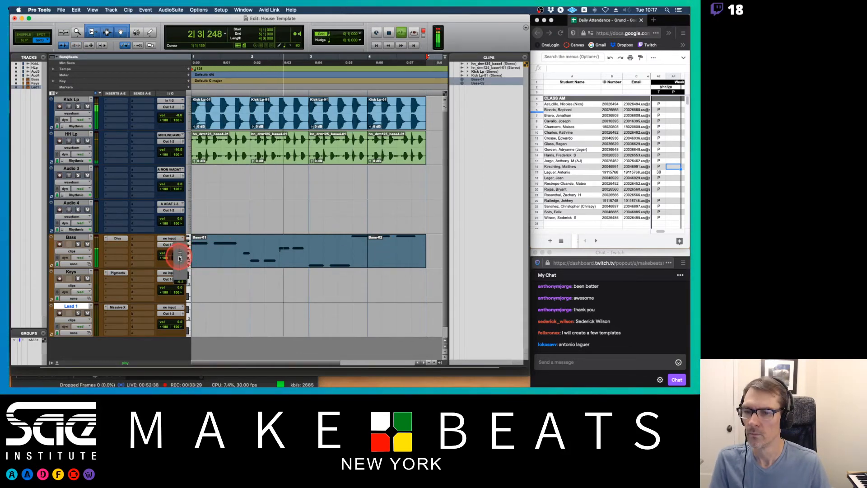
Record-enable the Keys track and arm the transport for recording from the session start.
left_click(63, 295)
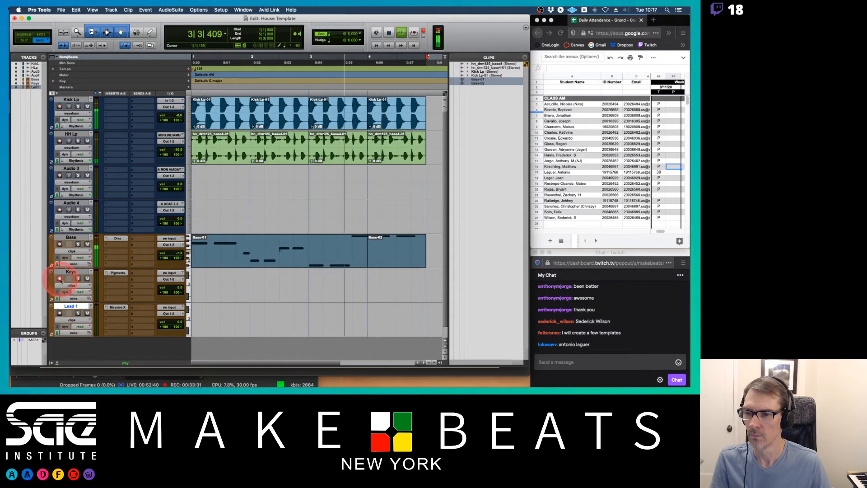
left_click(60, 279)
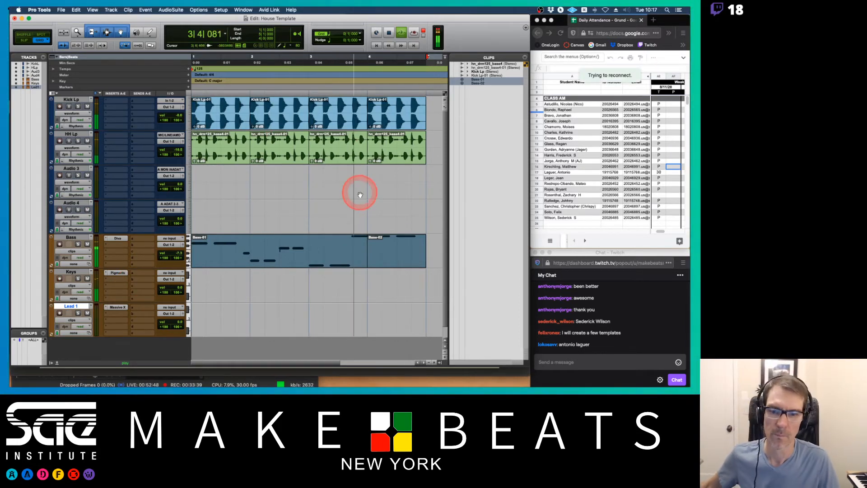
key("space")
left_click(413, 32)
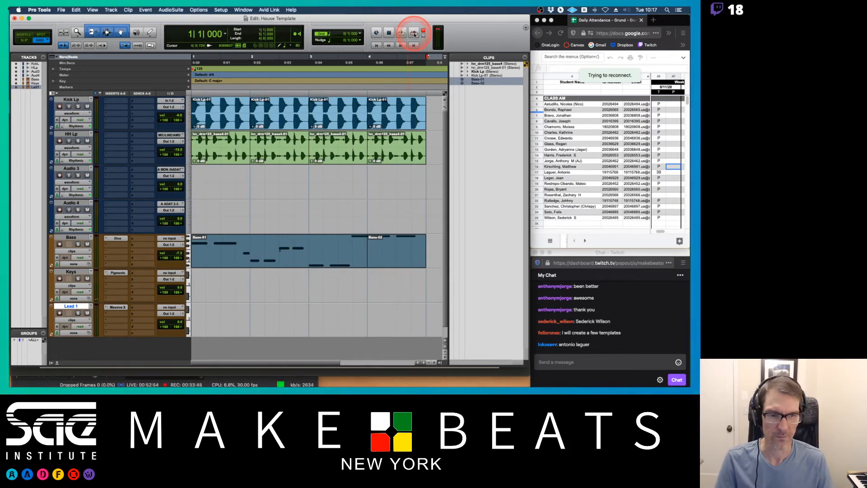
left_click(276, 250)
left_click(322, 229)
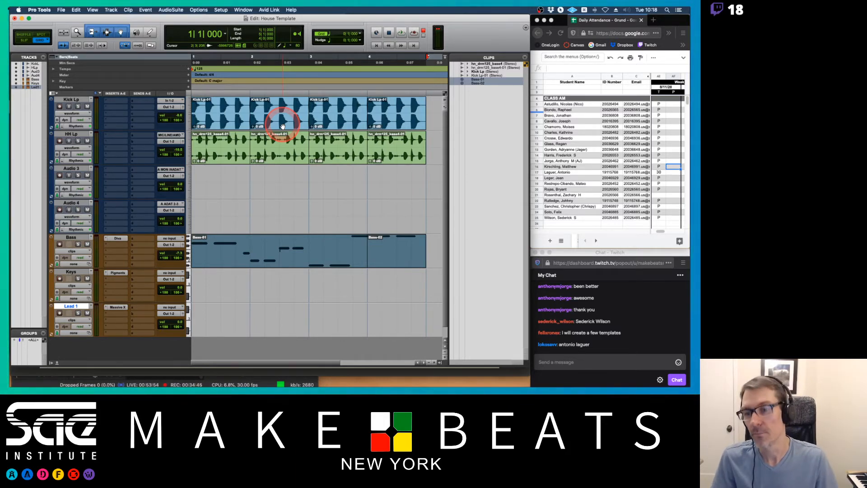
Close the House Template session without saving changes.
key("super+shift+w")
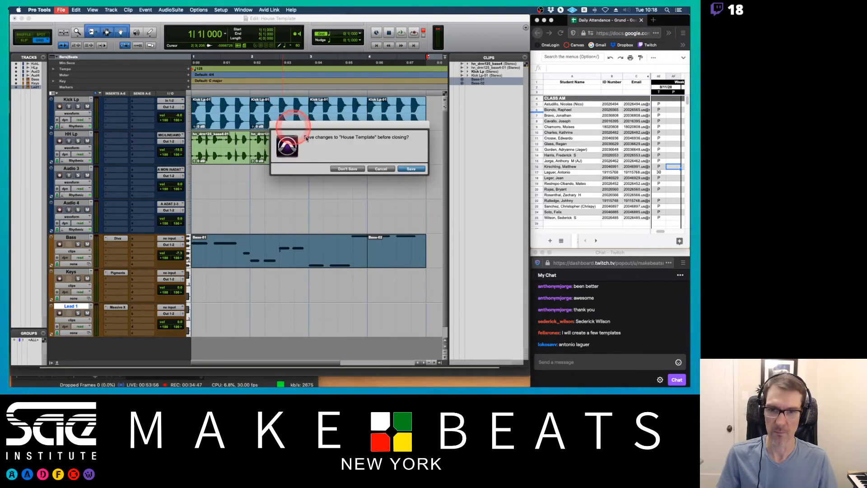
left_click(355, 168)
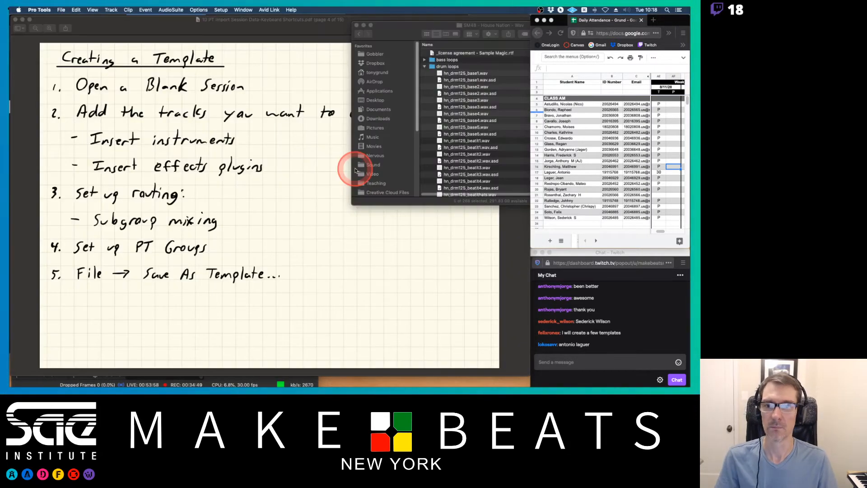
Switch to the notes document, page to the Import Session Data notes, and return to Pro Tools.
left_click(308, 201)
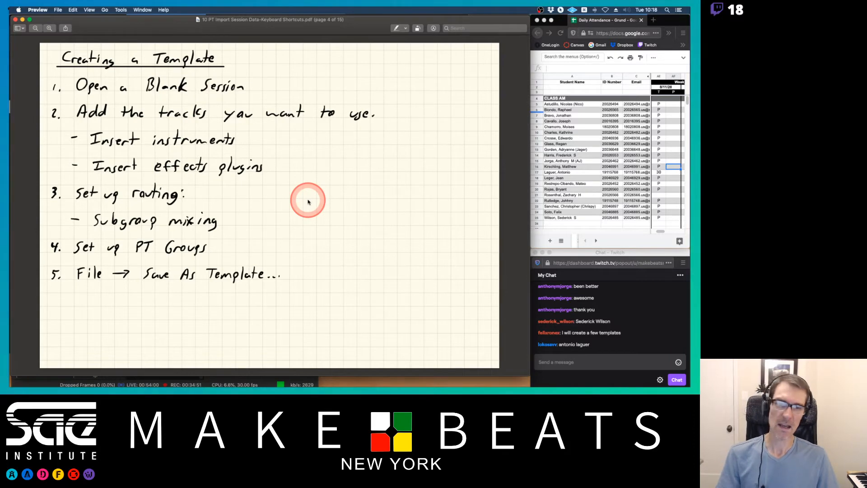
key("Down")
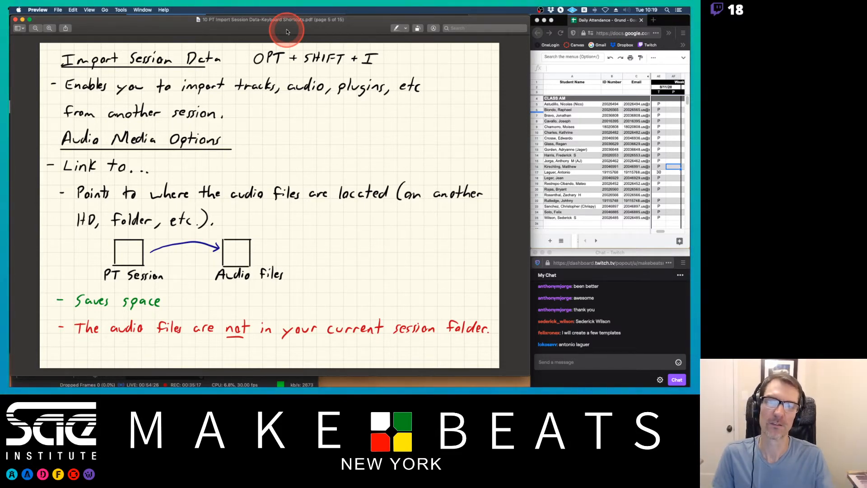
key("super+Tab")
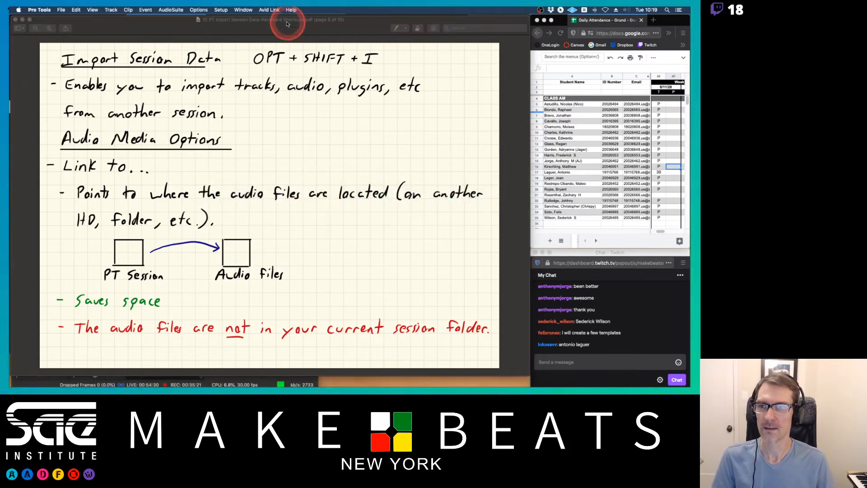
Open the recent Sharp Hand Joe Mix 8-6-2020 session.
left_click(62, 10)
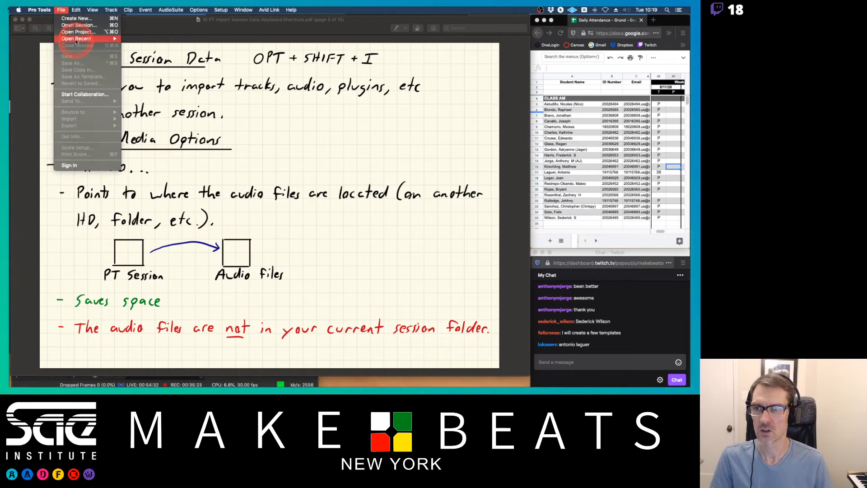
mouse_move(112, 39)
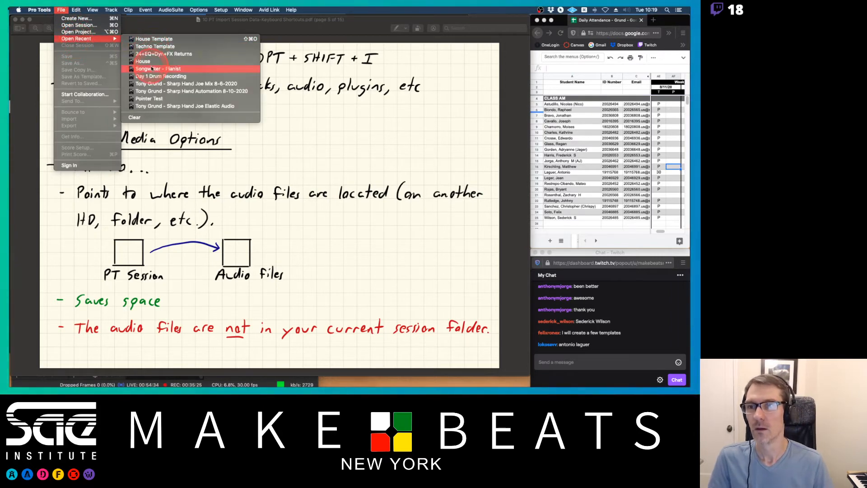
left_click(172, 84)
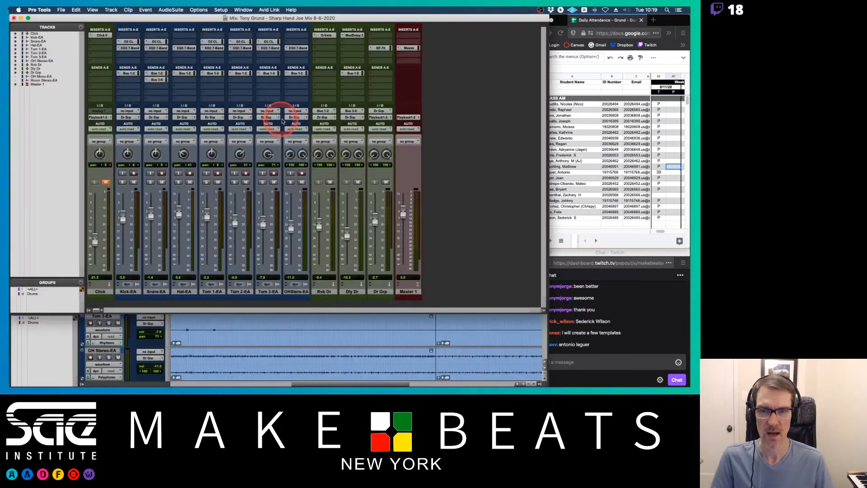
Toggle between the Mix and Edit windows and bring the Edit window forward at the session start.
key("super+equal")
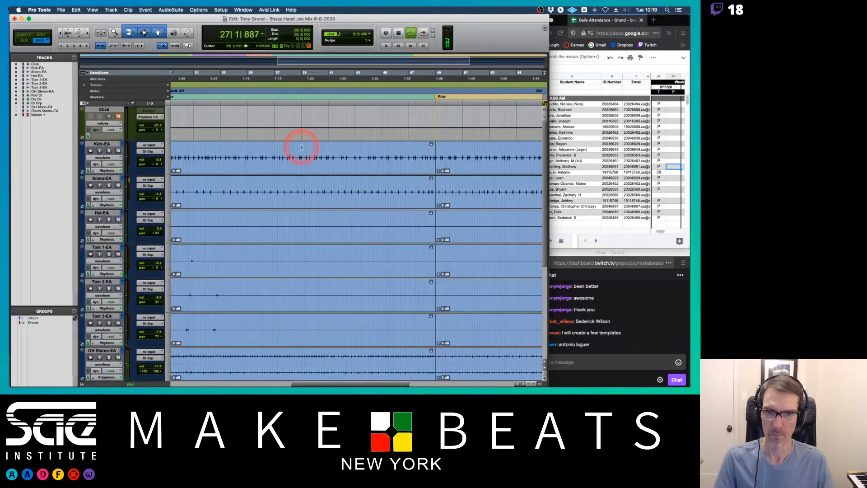
key("Return")
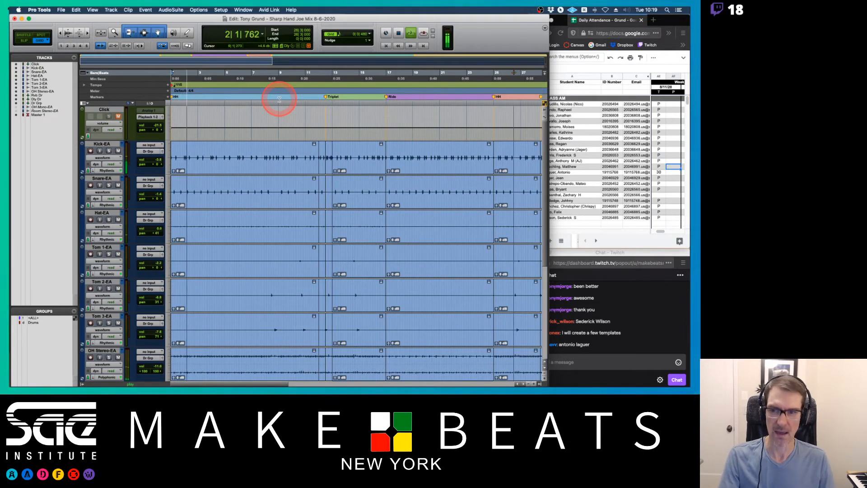
key("super+equal")
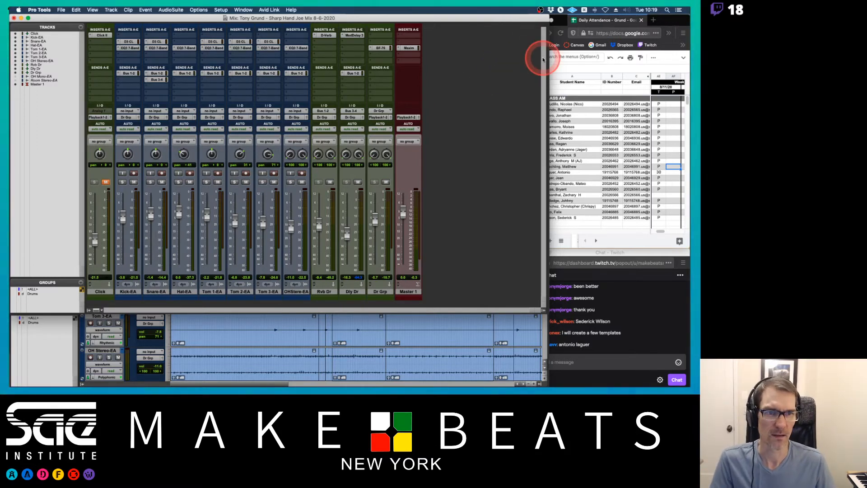
left_click_drag(549, 67, 507, 64)
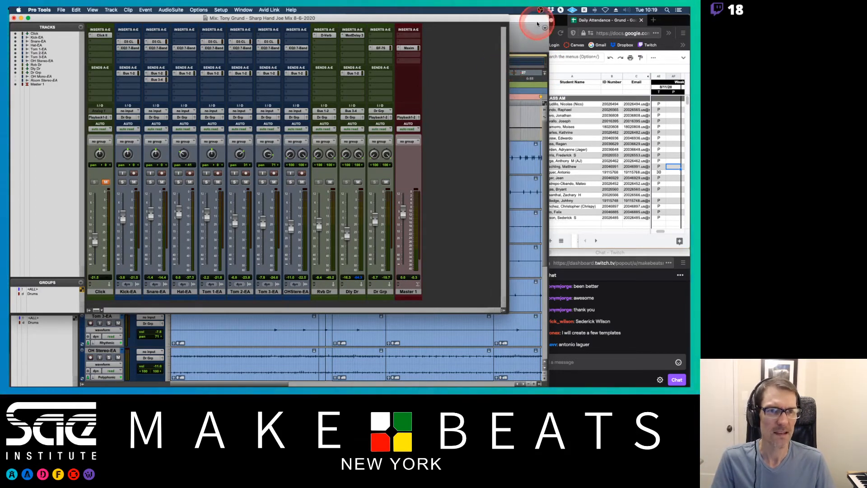
left_click(545, 38)
left_click_drag(546, 39, 527, 37)
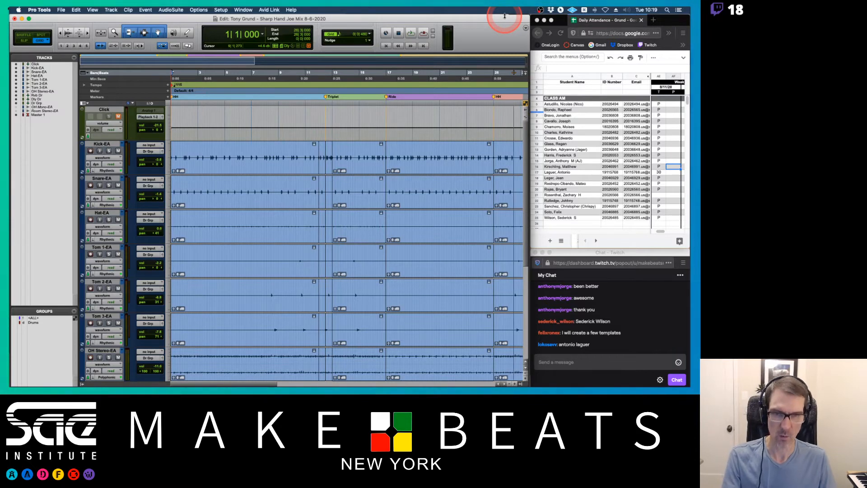
Try importing session data from Techno Template.ptx in the Pro Tools Projects folder, then cancel the import.
left_click(61, 9)
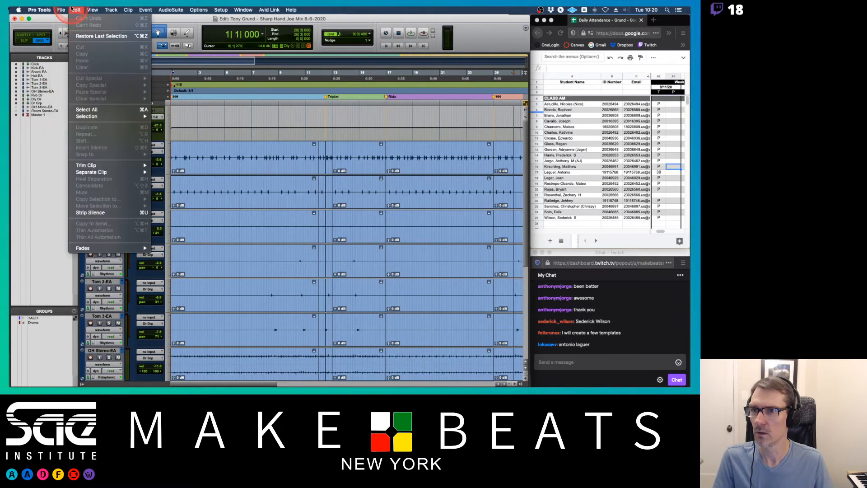
left_click(61, 10)
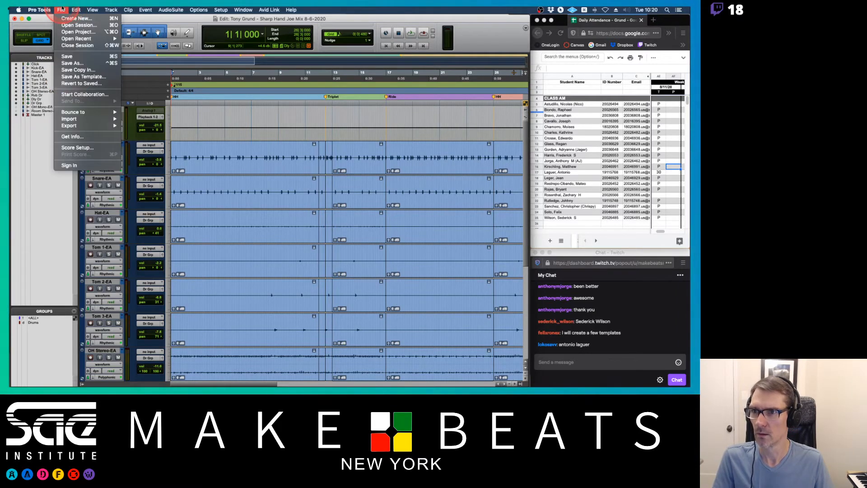
left_click(75, 119)
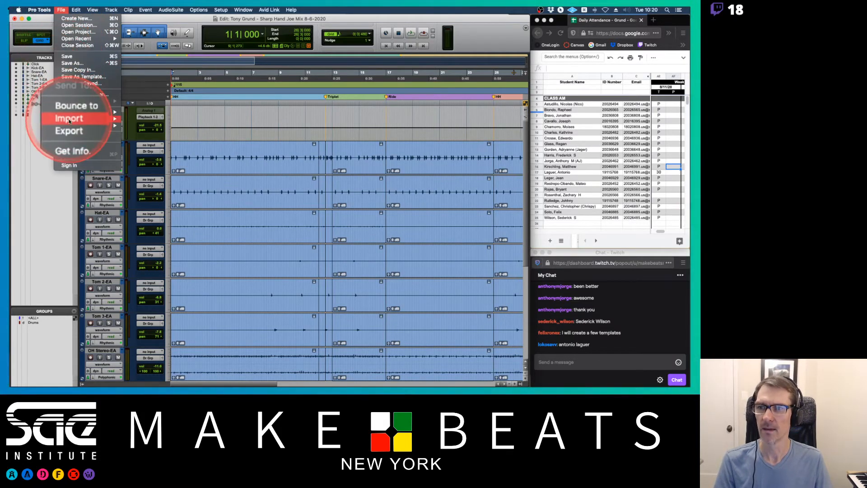
mouse_move(69, 119)
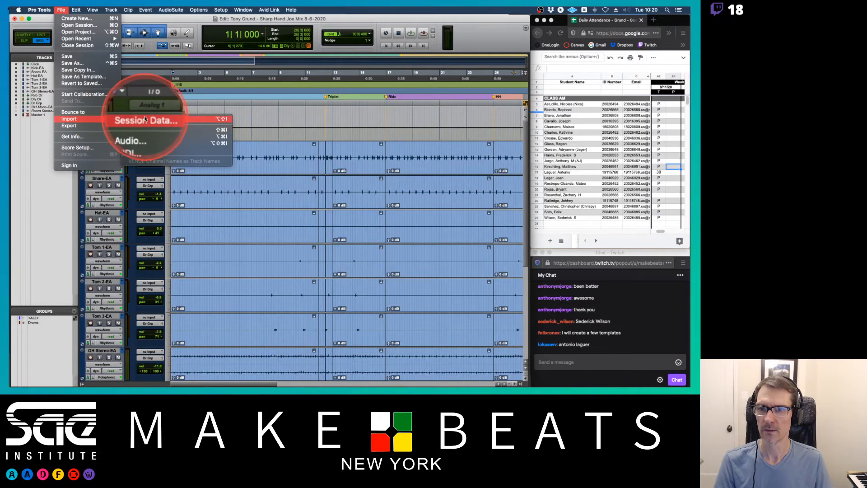
left_click(222, 120)
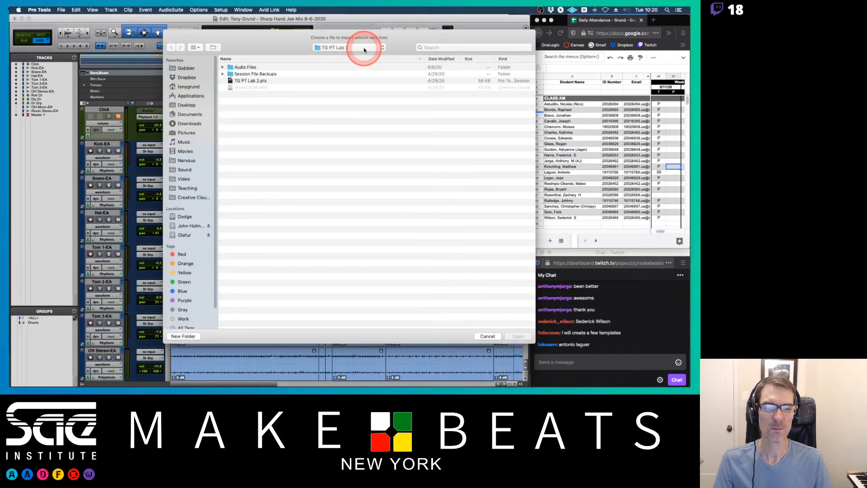
left_click_drag(407, 38, 352, 24)
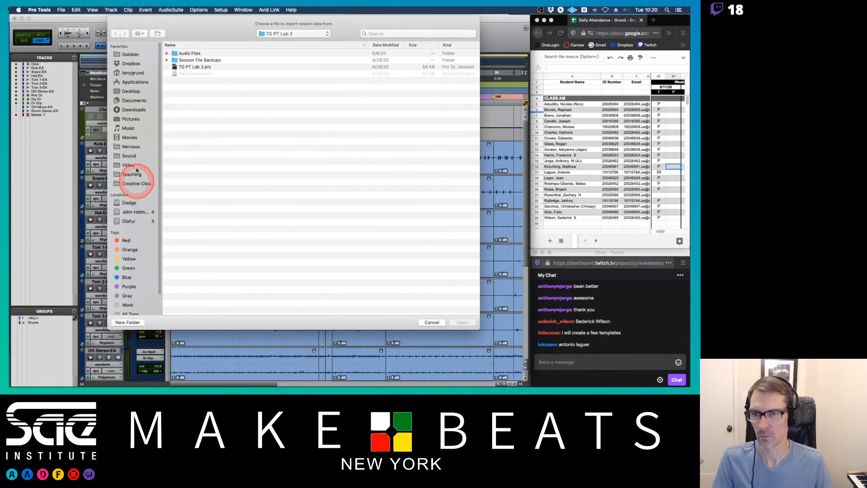
left_click(291, 34)
left_click(297, 42)
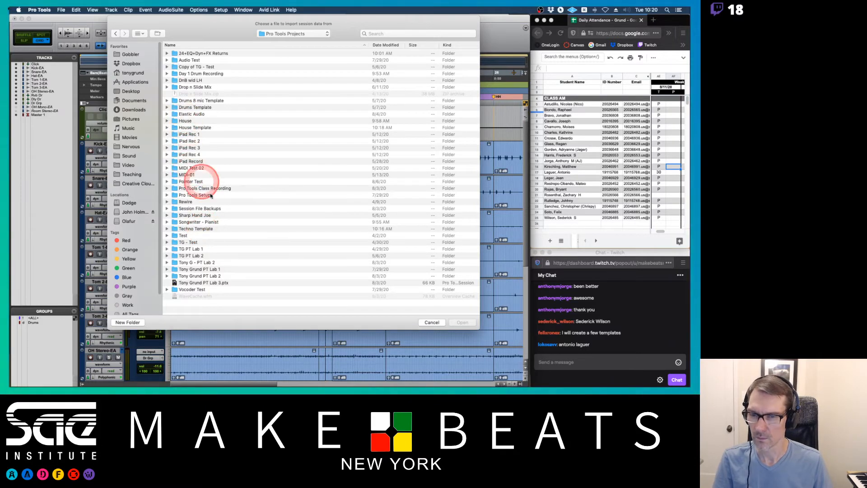
left_click(199, 229)
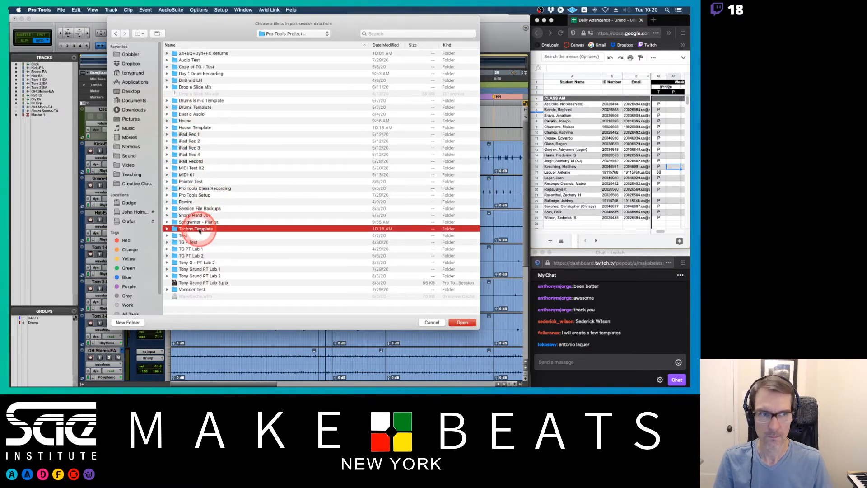
double_click(199, 229)
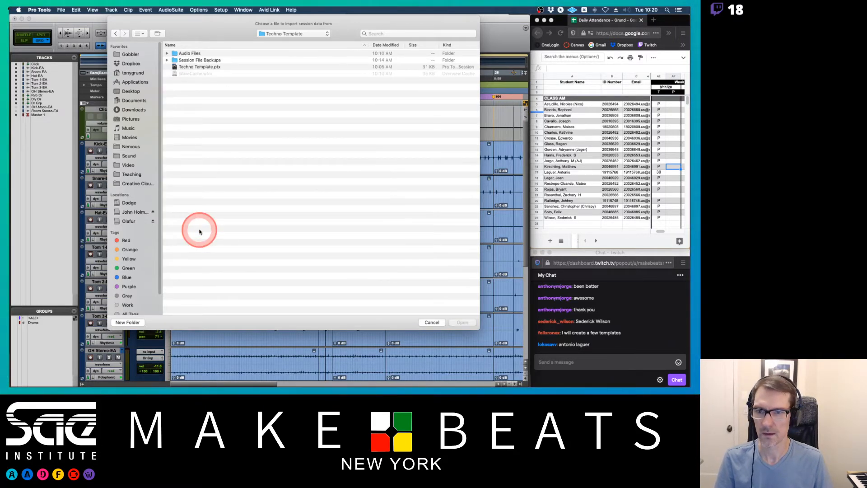
double_click(198, 67)
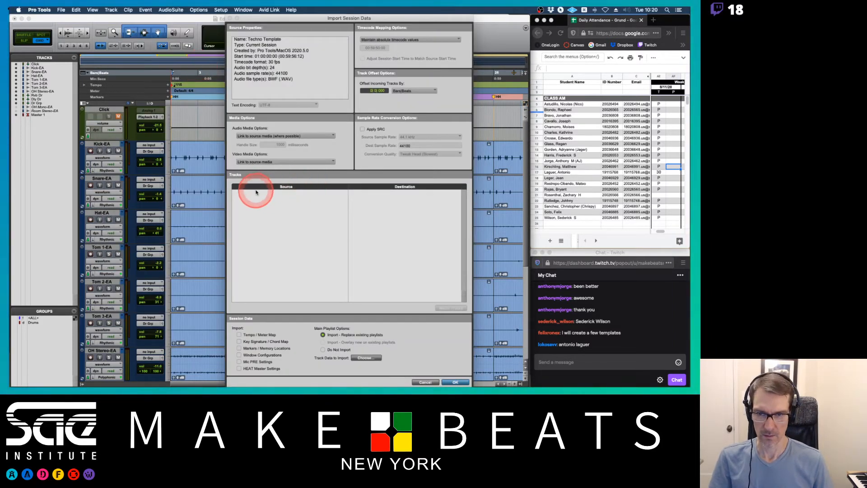
left_click(426, 382)
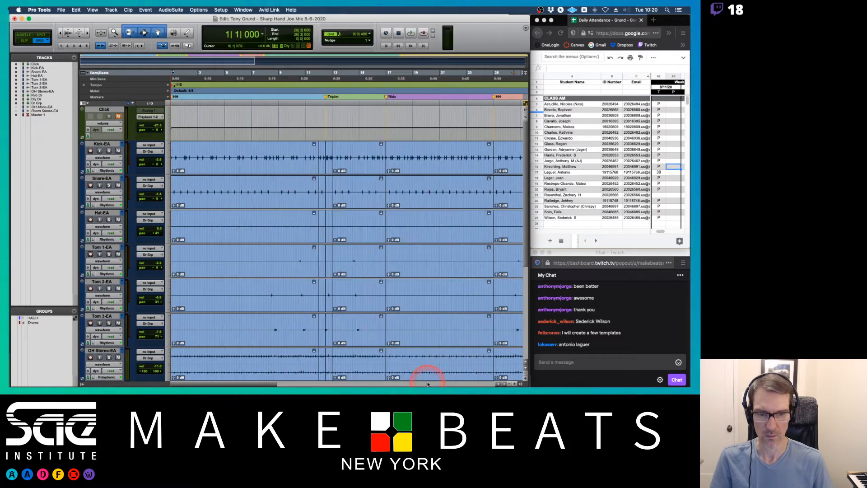
left_click(61, 10)
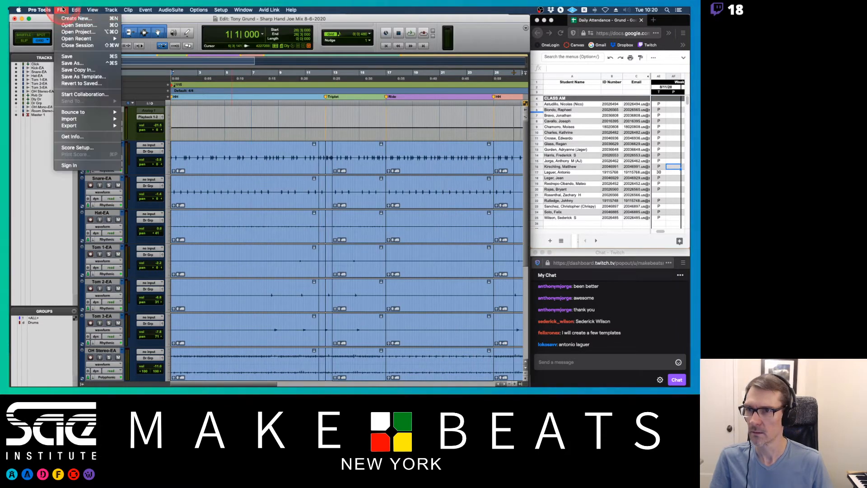
left_click(73, 39)
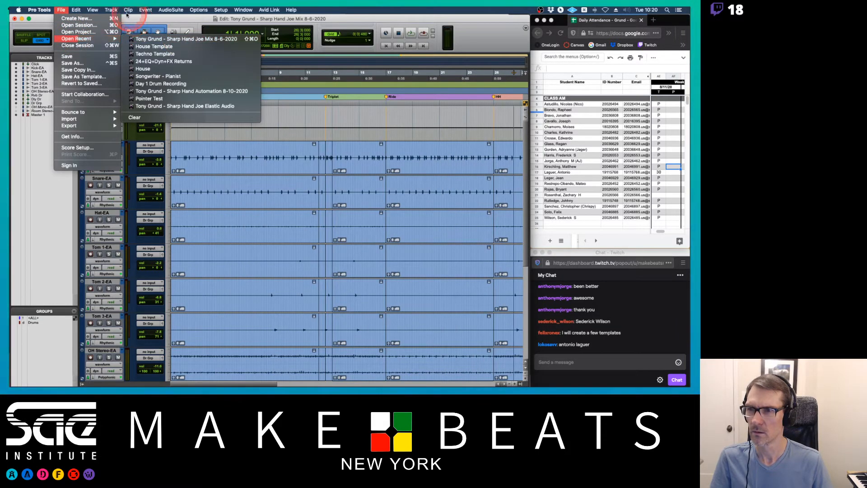
left_click(67, 38)
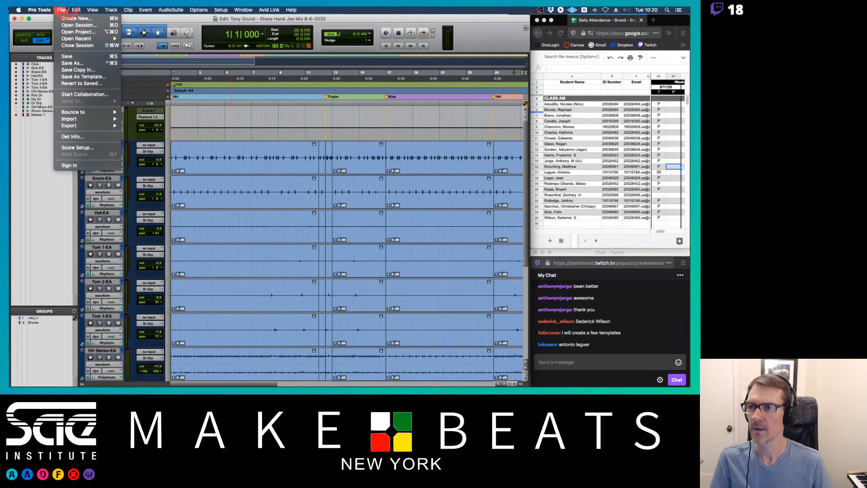
left_click(66, 9)
Open House Template.ptx from the House Template folder in Pro Tools Projects for session data import.
key("alt+shift+i")
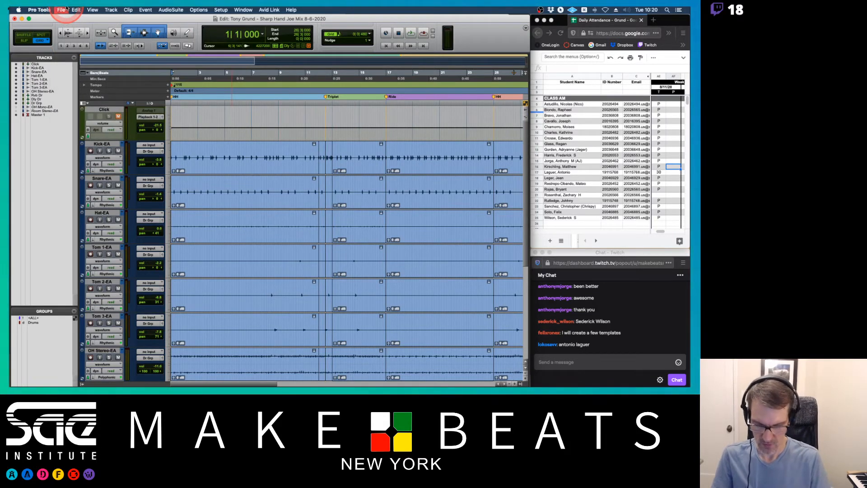
left_click(336, 50)
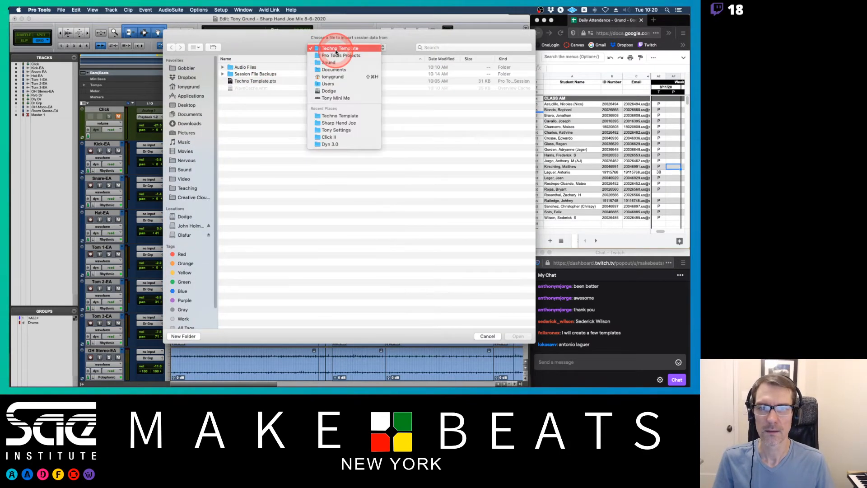
left_click(335, 56)
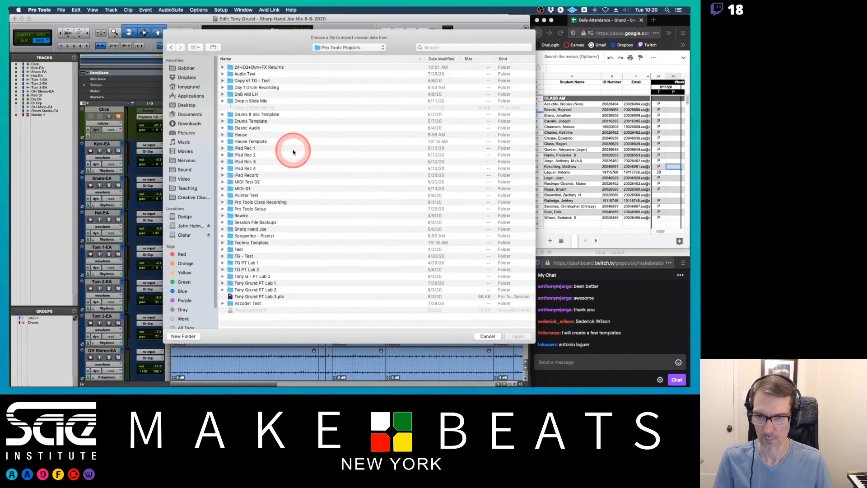
left_click(241, 135)
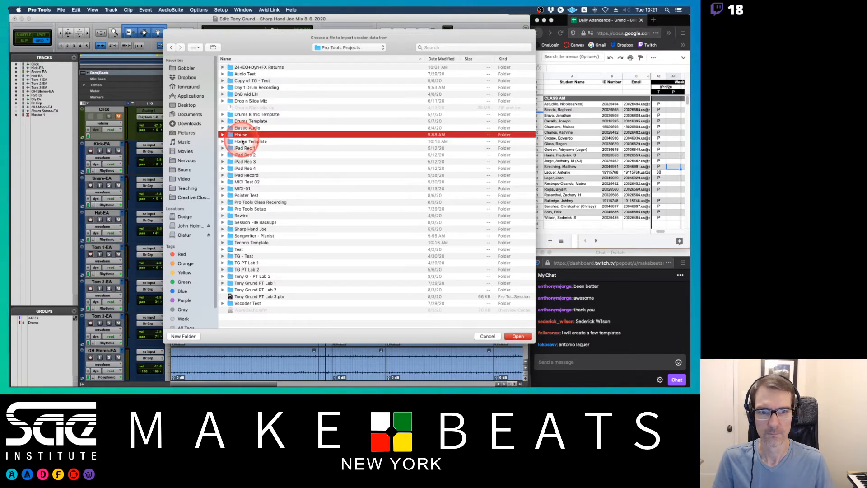
double_click(242, 142)
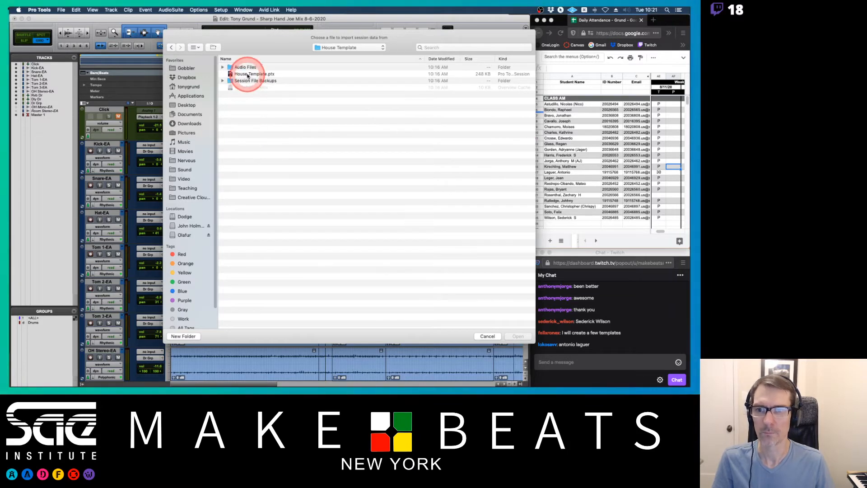
double_click(247, 75)
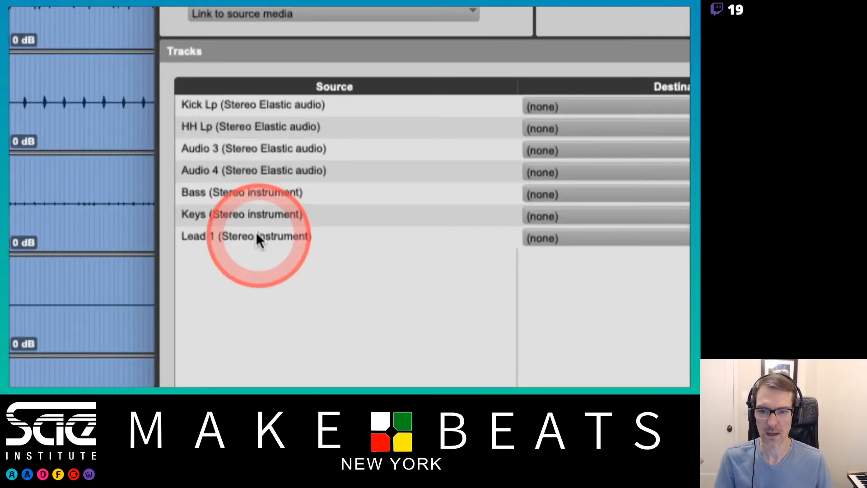
Import the Lead 1 track from the House Template as a new track.
left_click(257, 235)
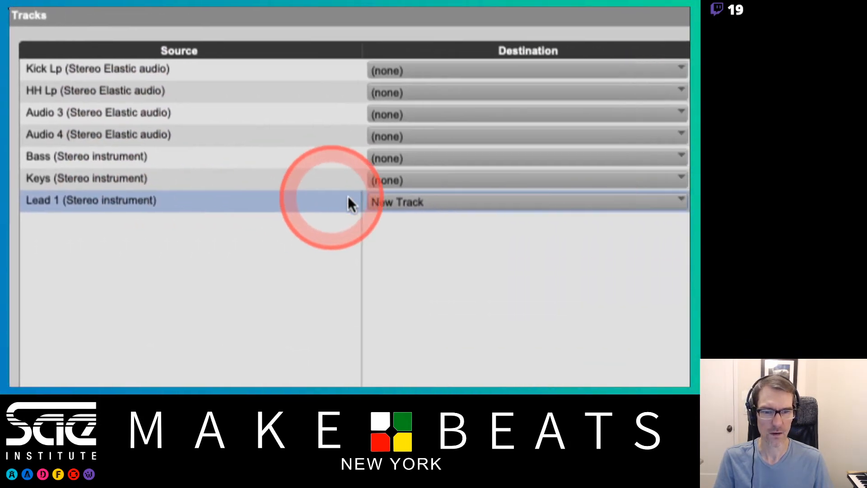
left_click(350, 200)
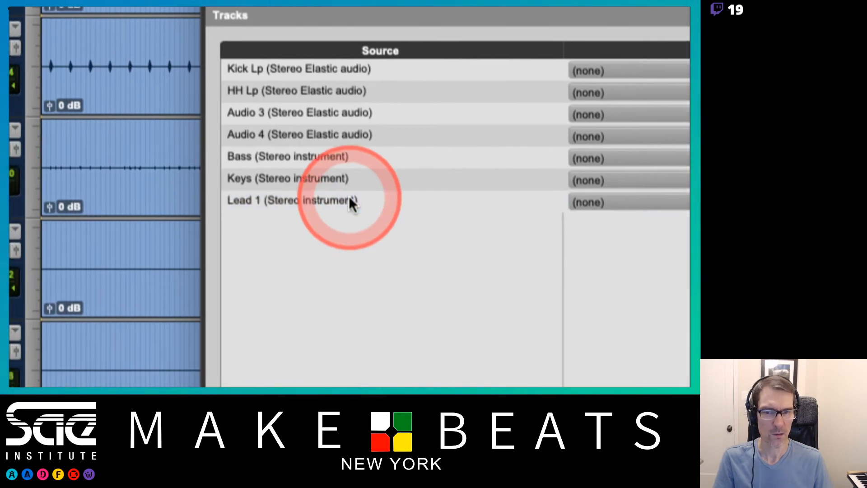
left_click(350, 200)
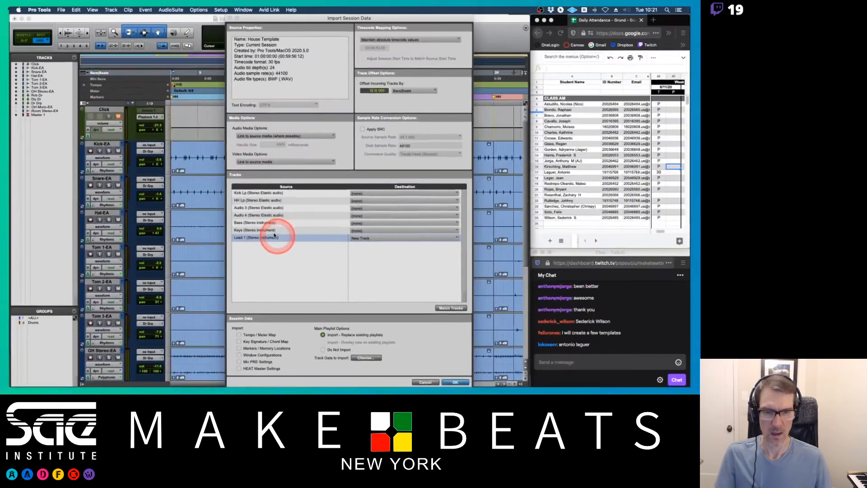
left_click(458, 382)
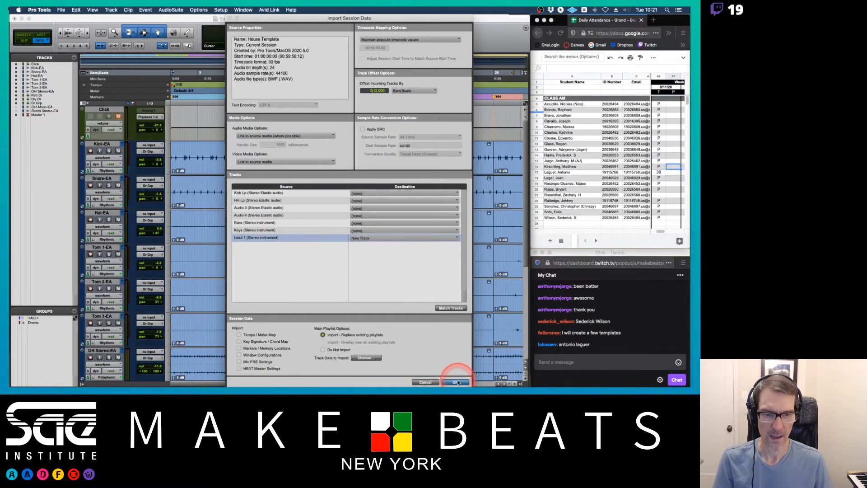
Inspect the imported Lead 1 track in the Edit and Mix windows.
scroll(415, 229, "down", 5)
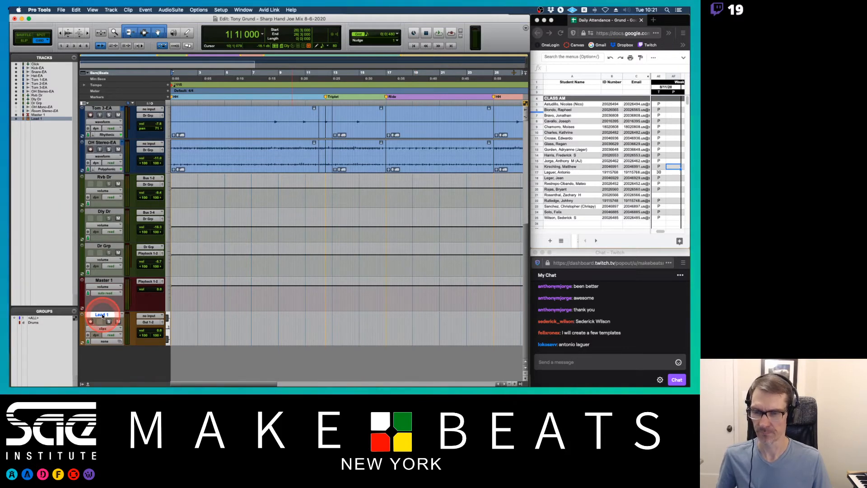
key("super+equal")
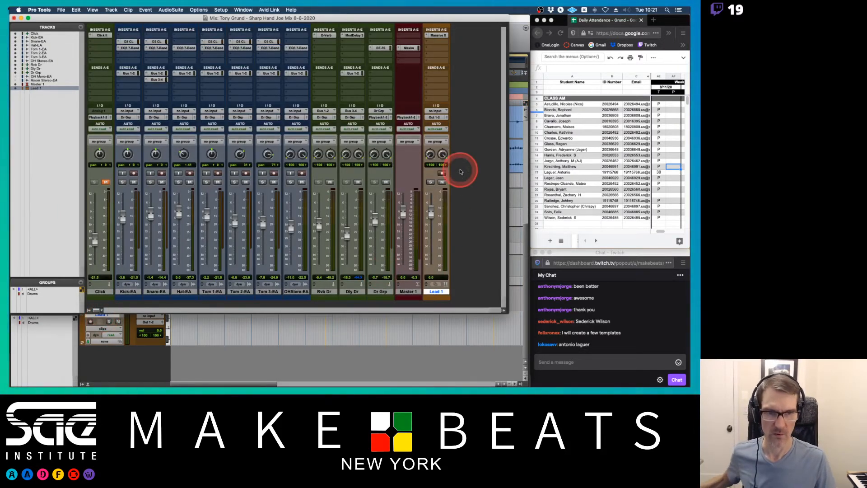
left_click(442, 173)
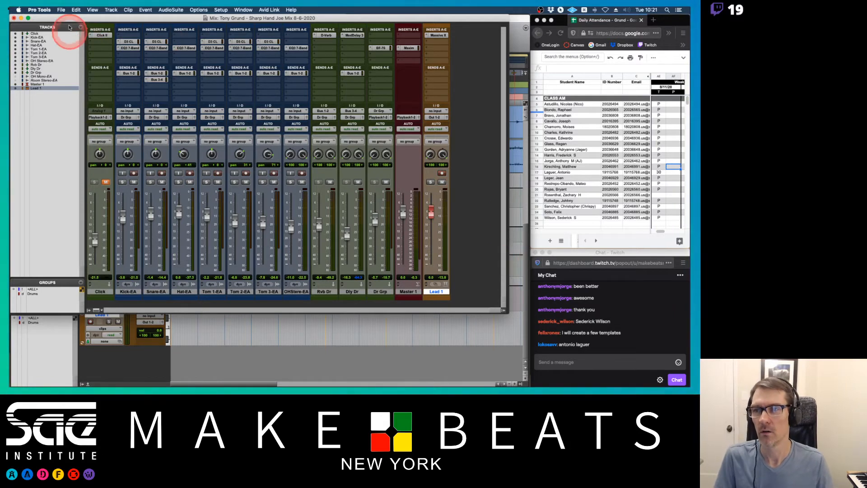
Open the Import Session Data browser in the Pro Tools Projects folder and sort it by date modified.
left_click(61, 10)
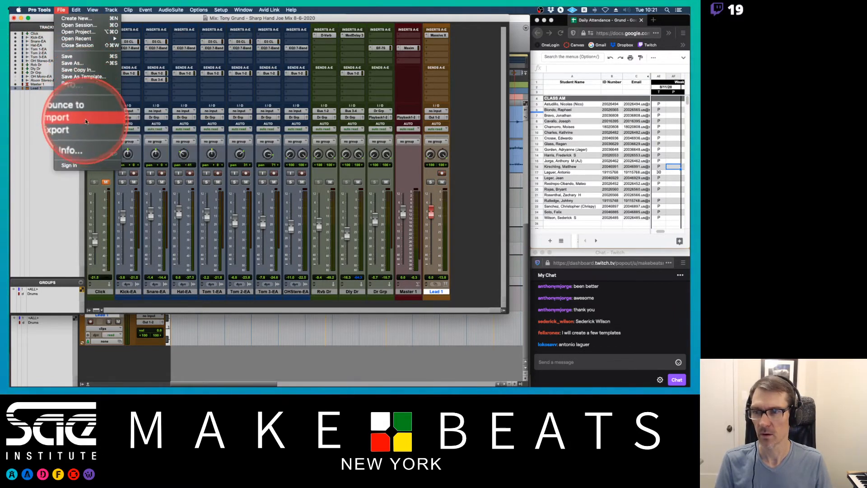
mouse_move(90, 119)
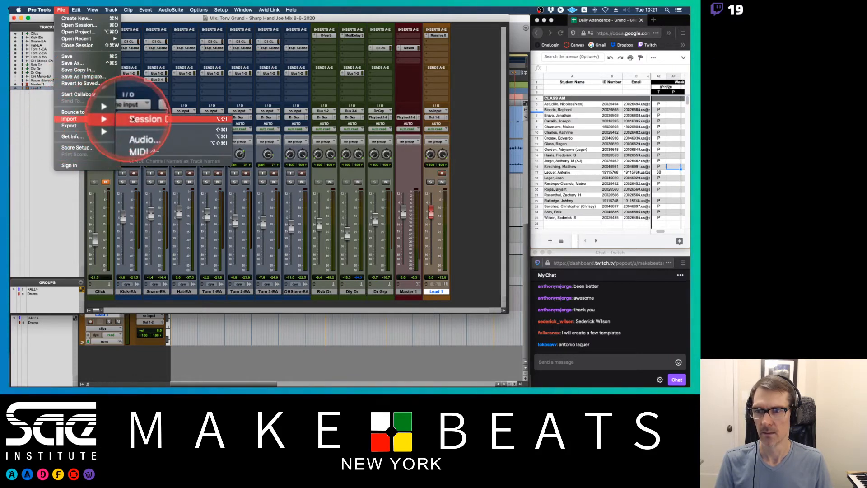
left_click(149, 120)
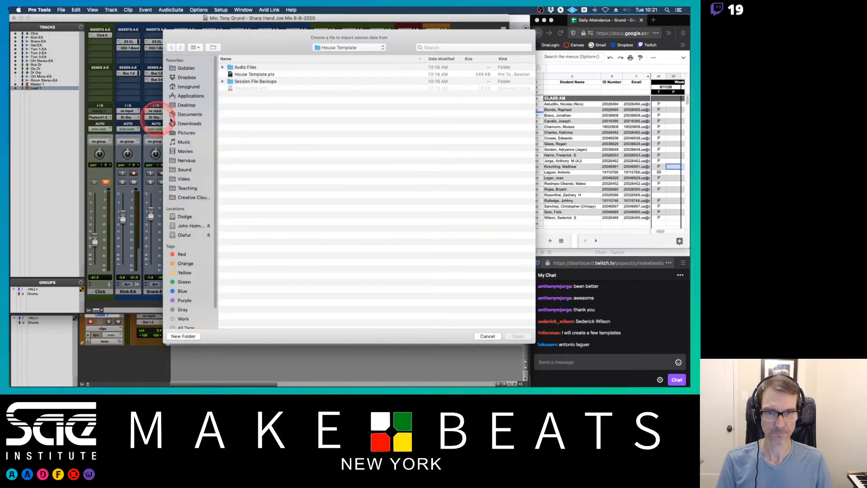
left_click(329, 49)
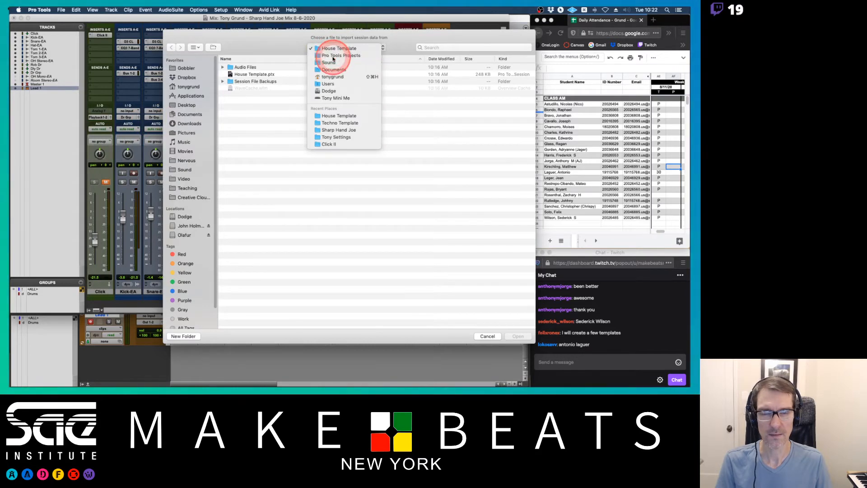
left_click(330, 56)
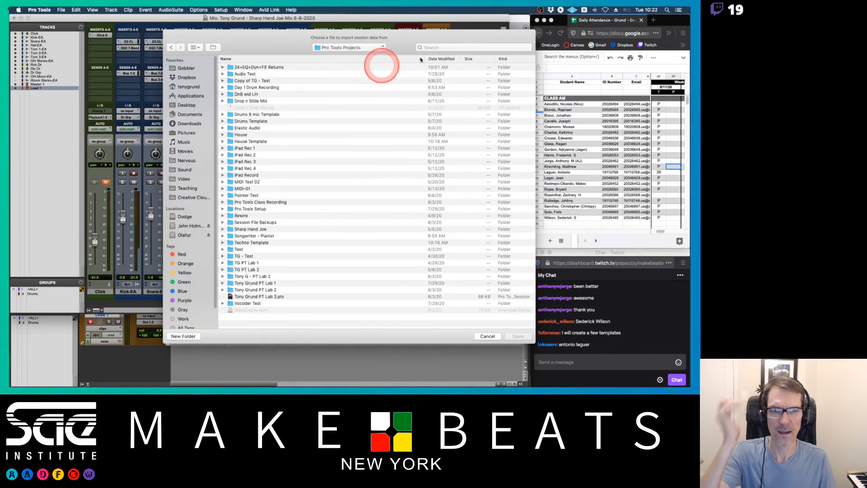
left_click(450, 60)
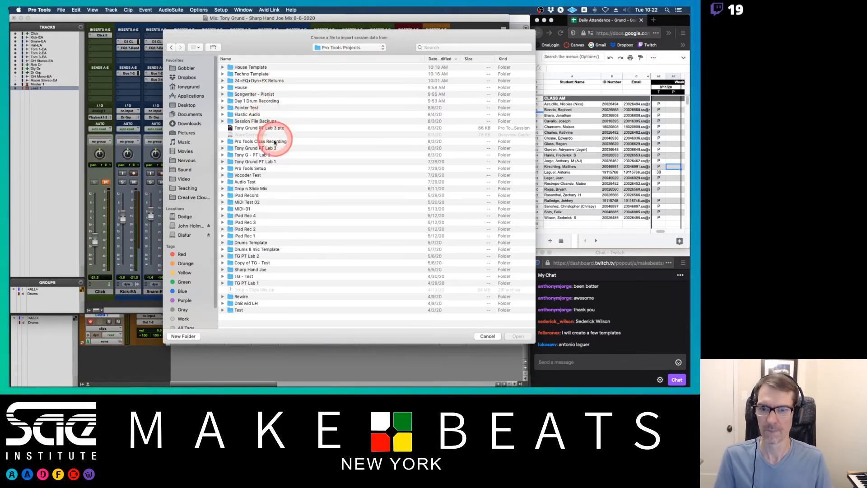
left_click(256, 162)
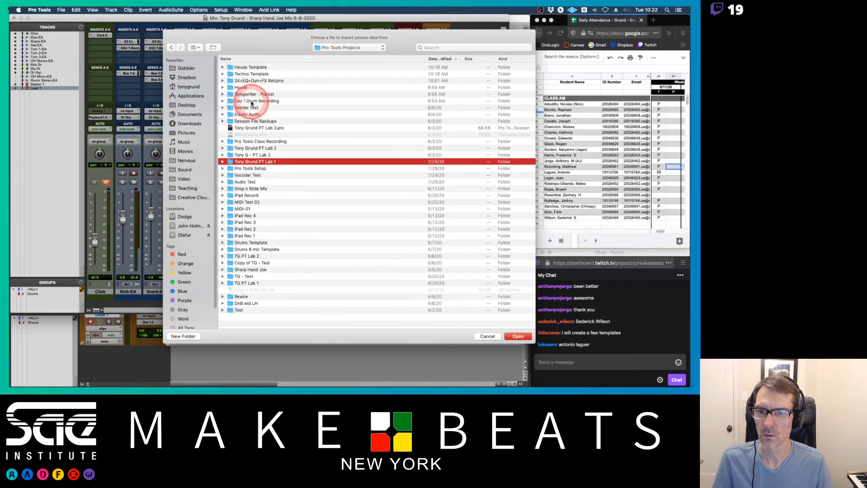
left_click(252, 149)
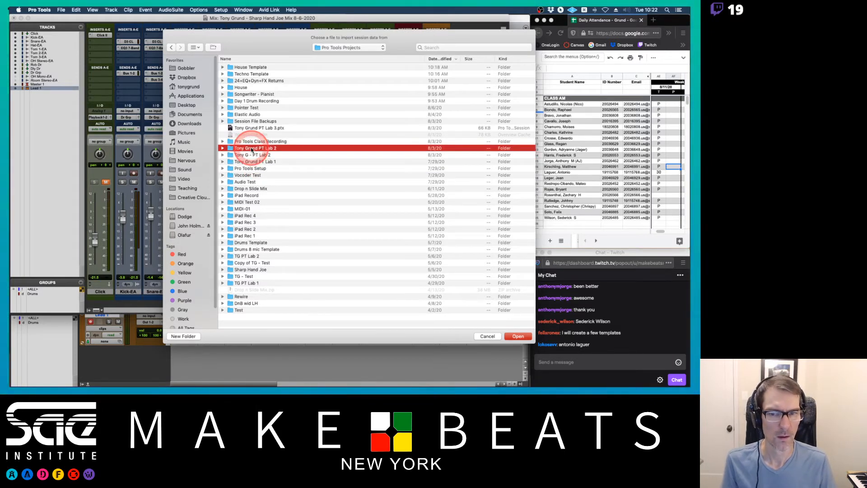
double_click(252, 149)
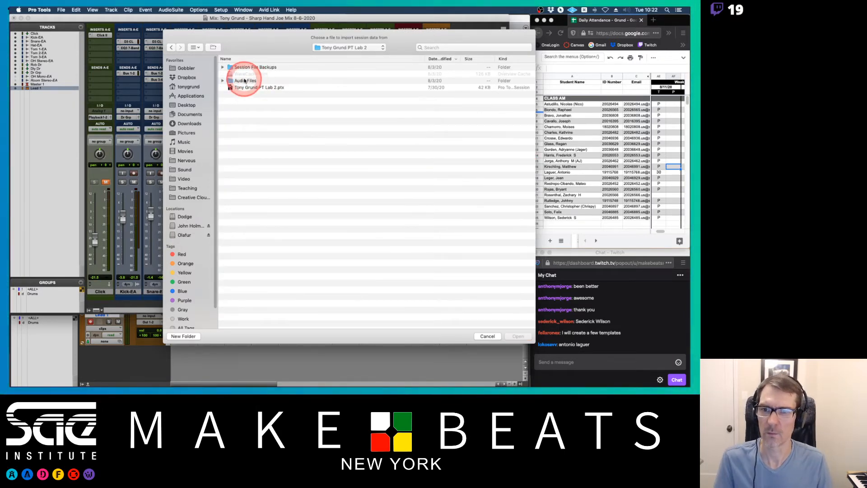
left_click(223, 81)
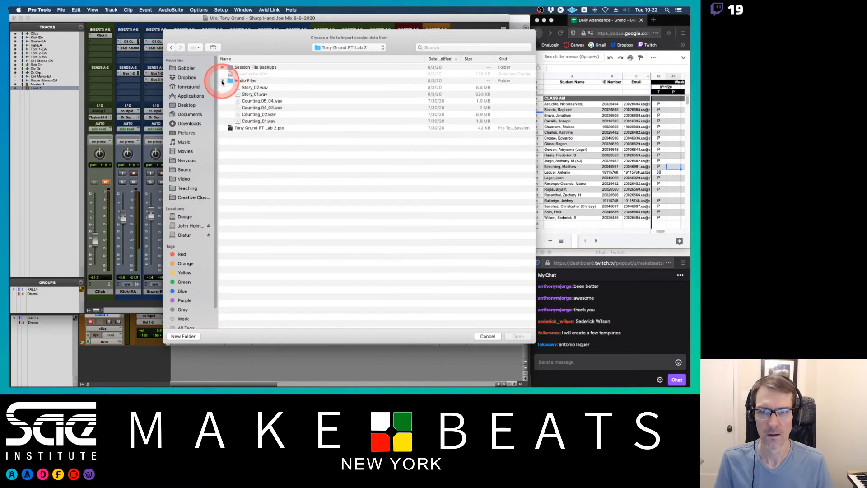
left_click(171, 47)
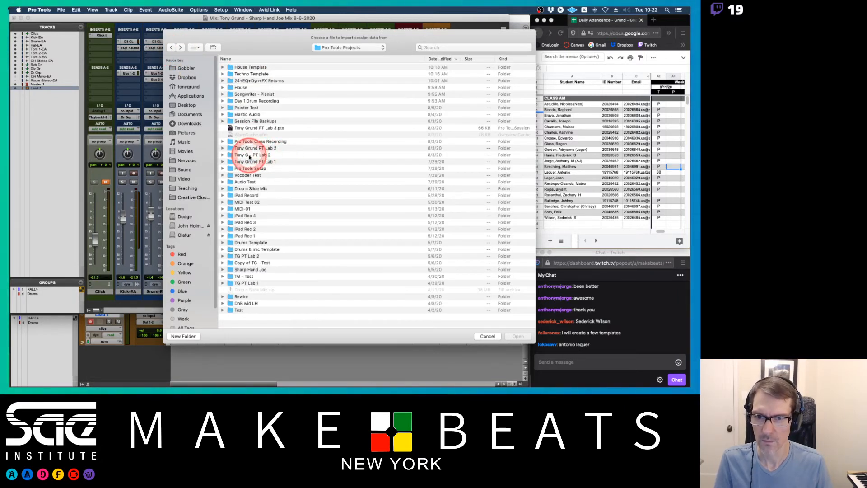
double_click(253, 154)
left_click(223, 81)
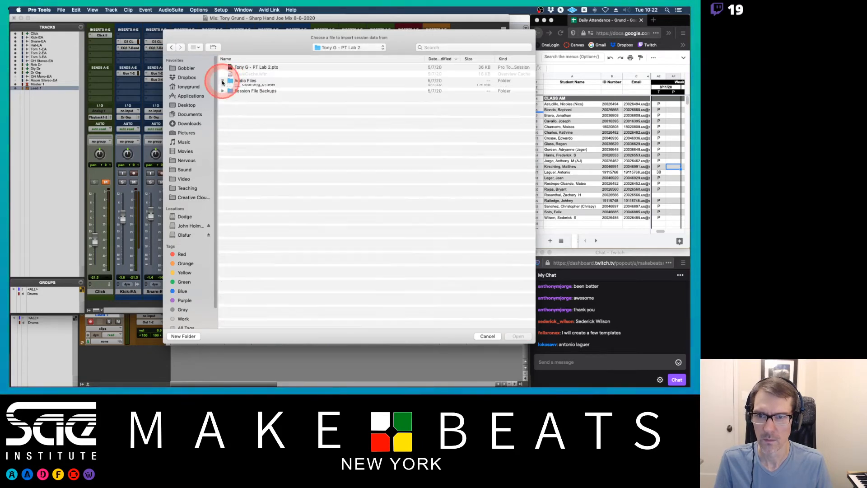
left_click(223, 80)
left_click(170, 47)
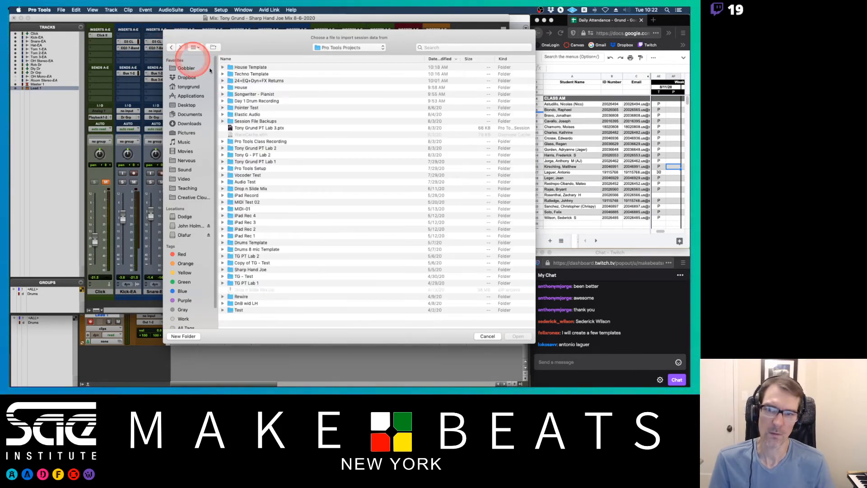
Import Tony Voc Comp.01 from Pro Tools Class Recording.ptx as a new track, adjusting the session start time to match the source.
left_click(238, 141)
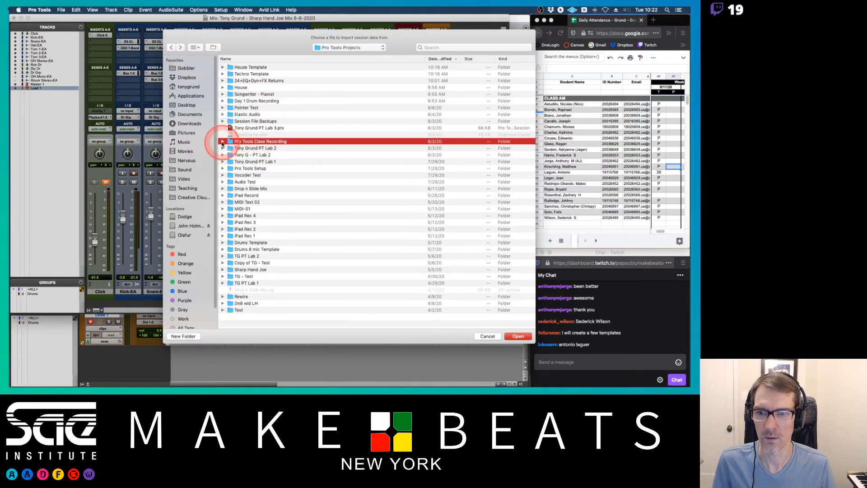
double_click(251, 143)
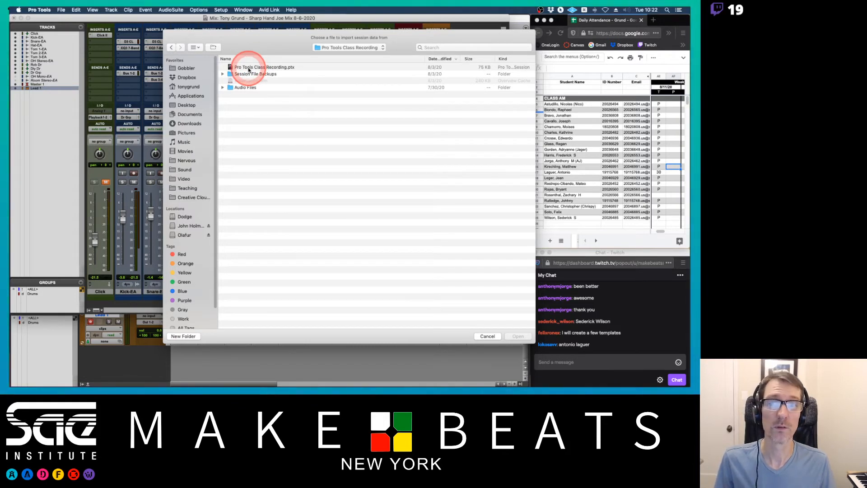
double_click(248, 68)
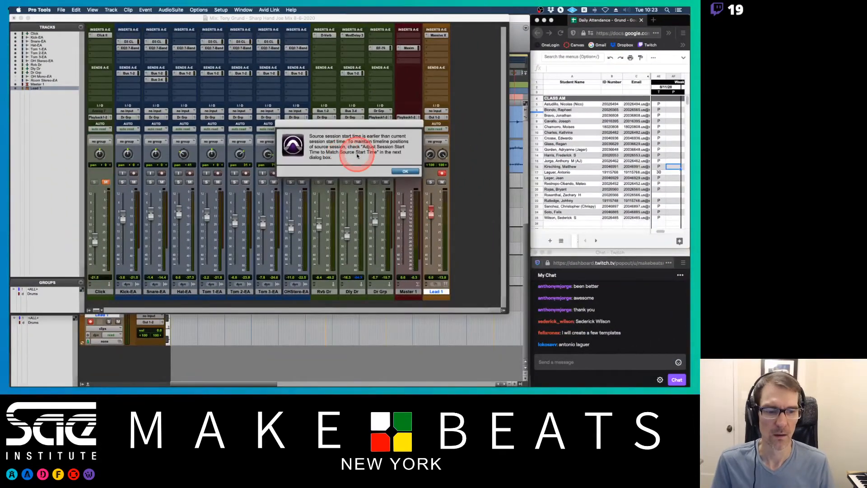
left_click(405, 171)
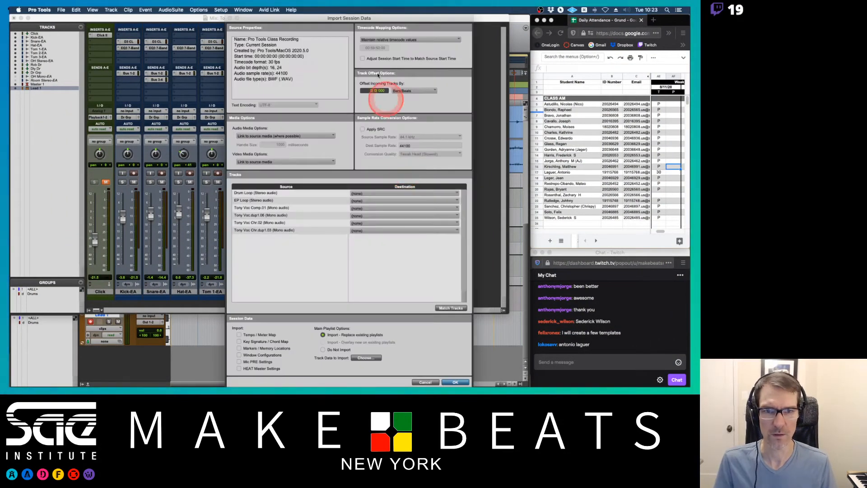
left_click(362, 59)
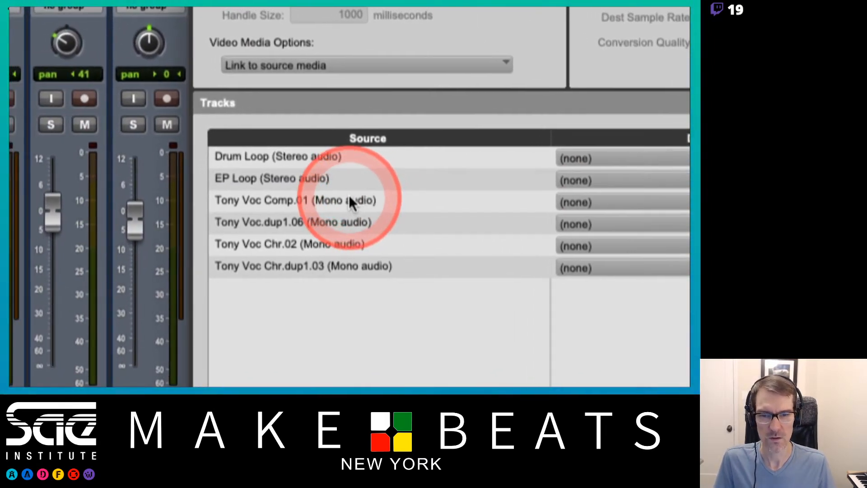
left_click(351, 201)
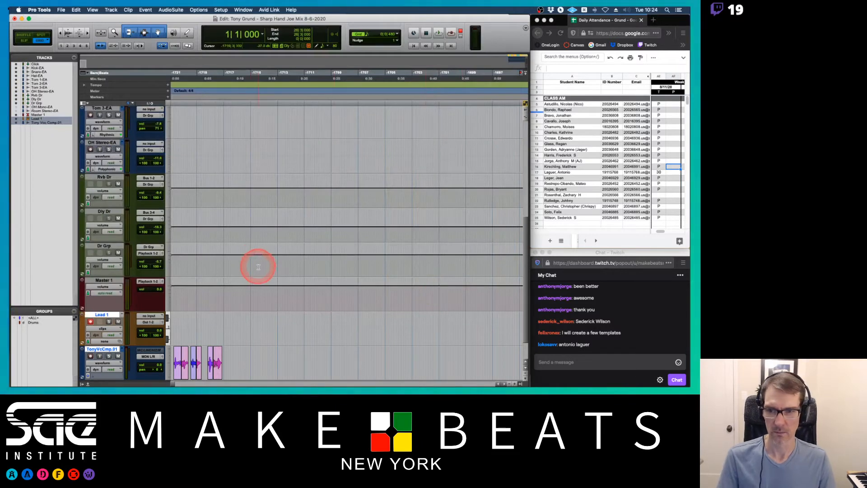
Play back the imported vocal comp track from the start of the session.
scroll(259, 267, "down", 2)
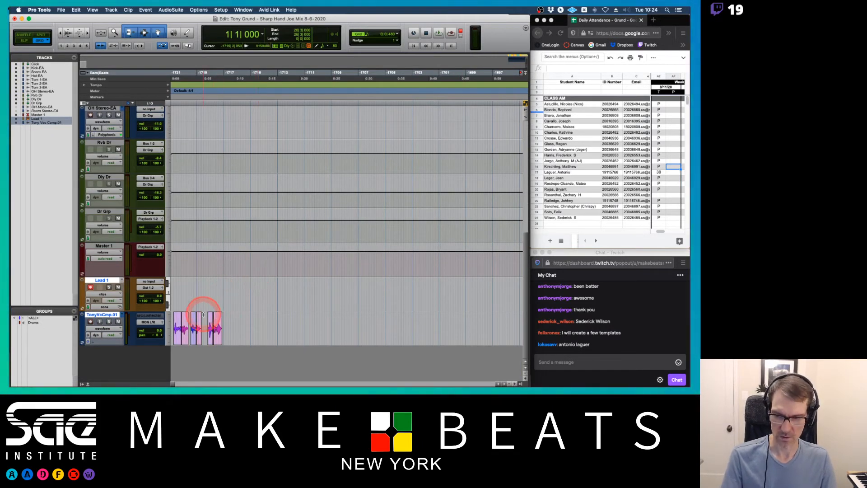
key("t")
key("t")
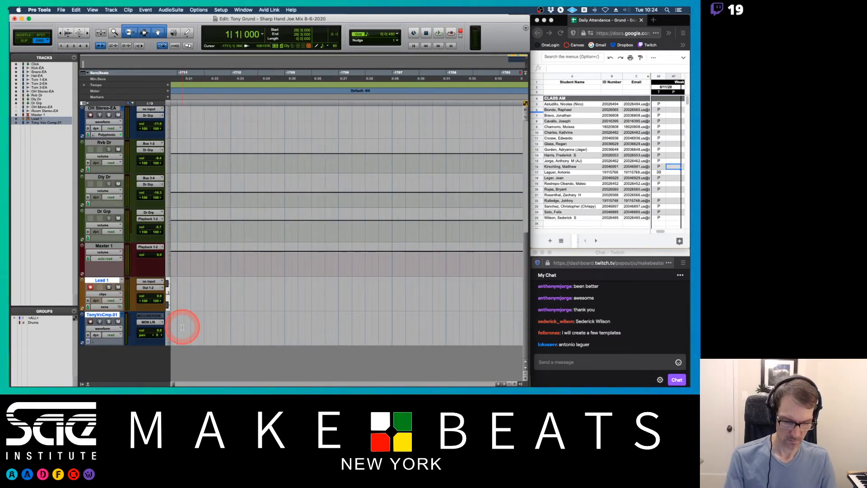
key("Return")
key("space")
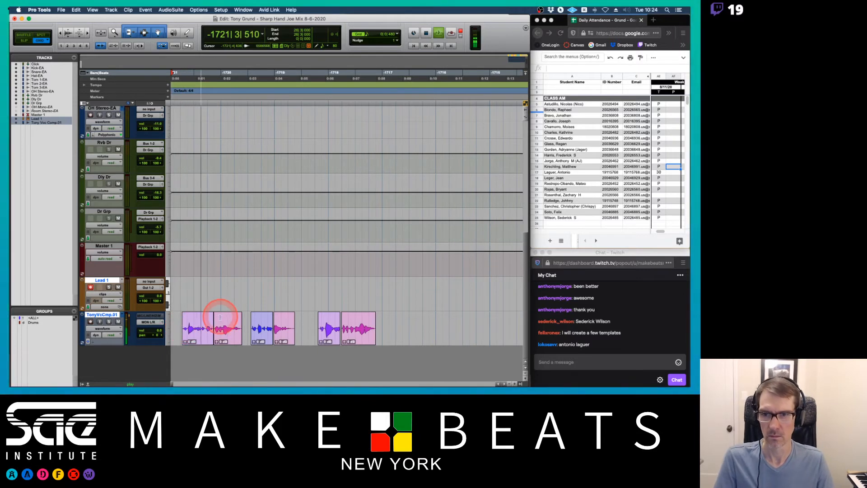
key("space")
Zoom out and back in to examine the whole session timeline from its start.
scroll(244, 306, "up", 10)
key("r")
key("r")
key("r")
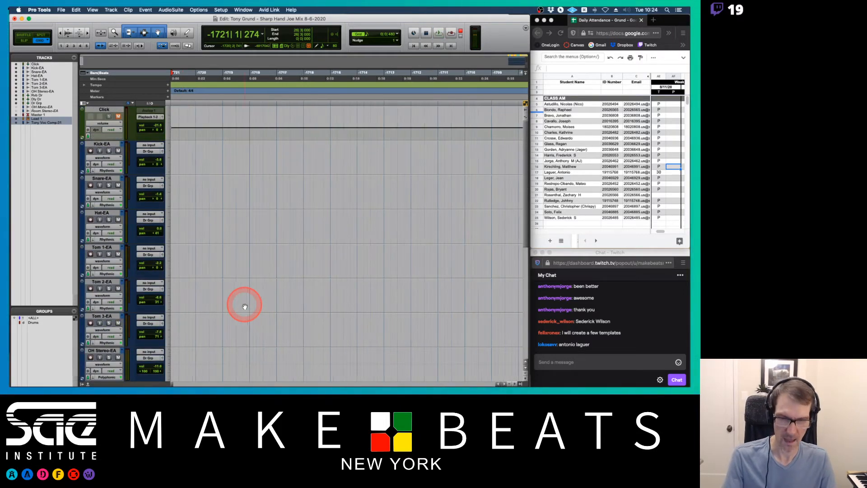
key("r")
key("r")
key("r")
key("r")
key("r")
key("r")
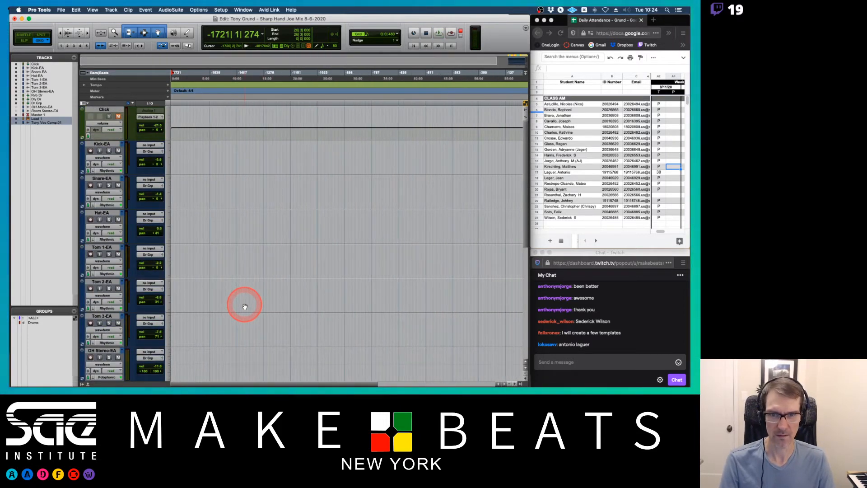
key("t")
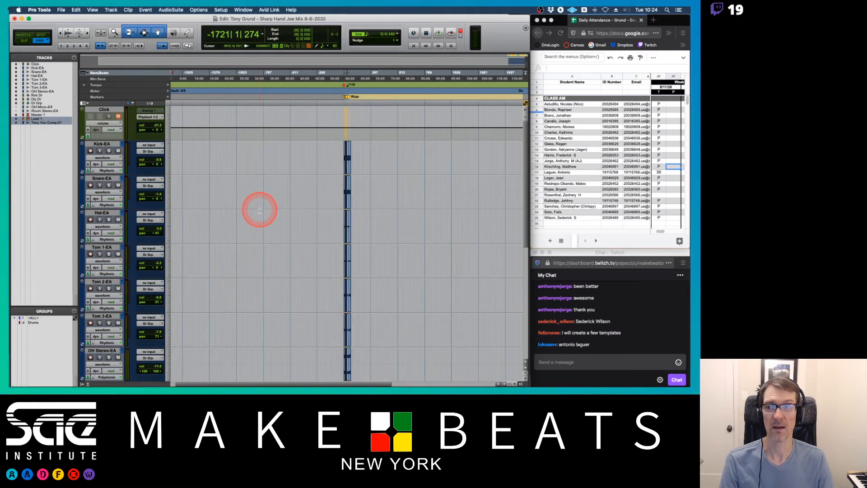
key("r")
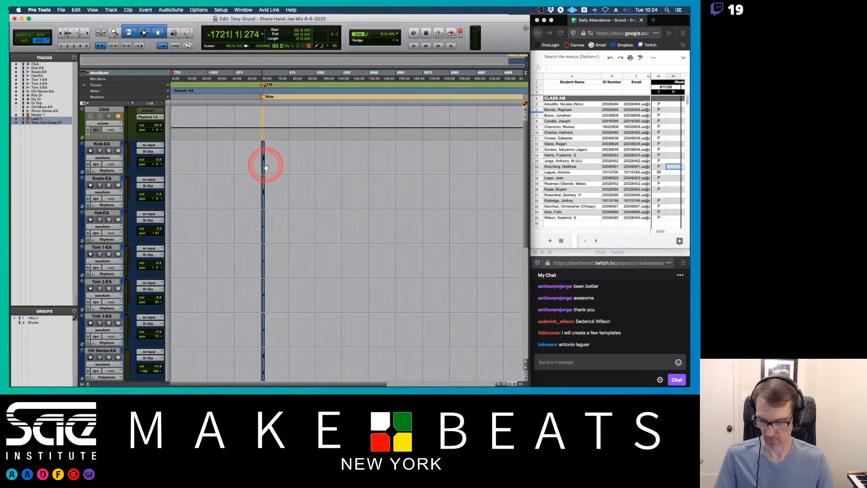
key("Return")
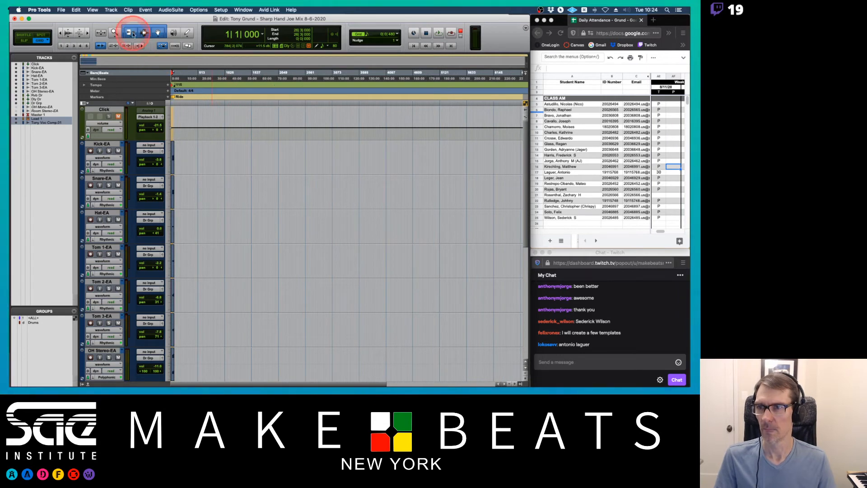
Import Tony Voc Comp.01 from Pro Tools Class Recording.ptx again as a new track, without adjusting the session start time.
key("alt+shift+i")
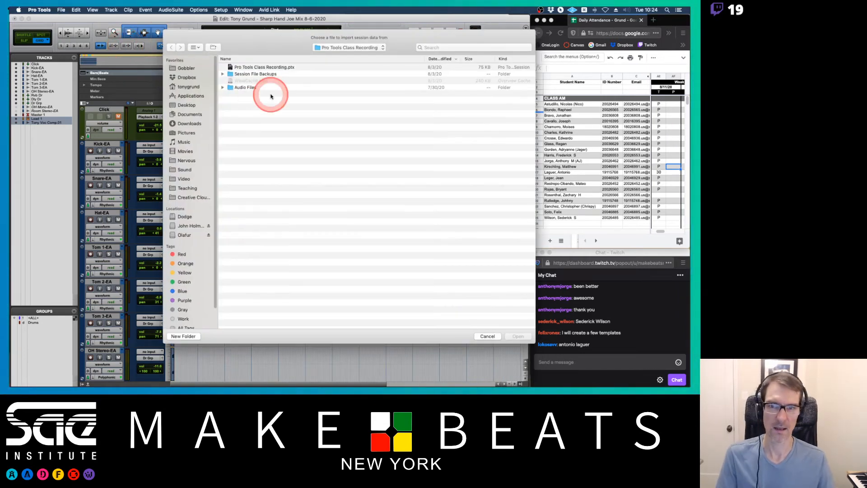
double_click(263, 67)
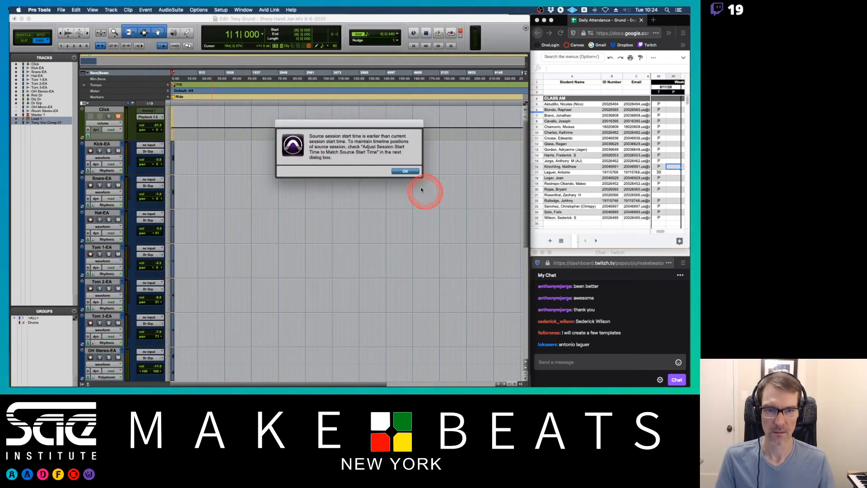
left_click(405, 172)
left_click(394, 58)
left_click(363, 58)
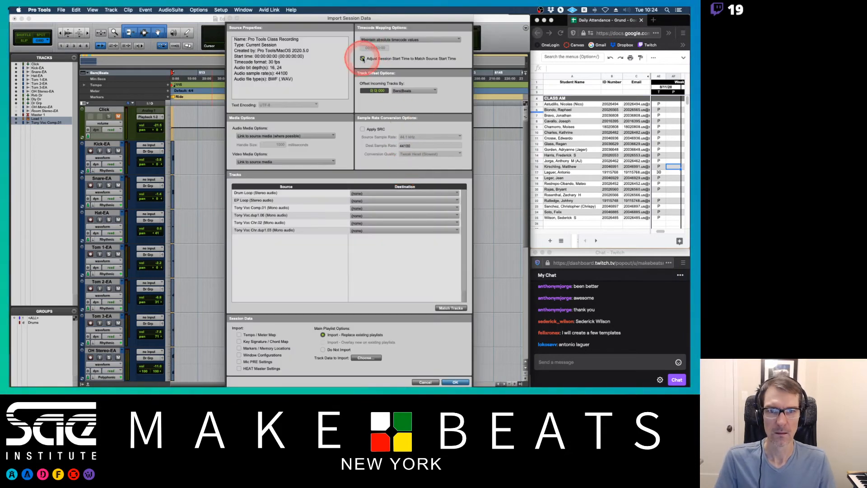
left_click(259, 209)
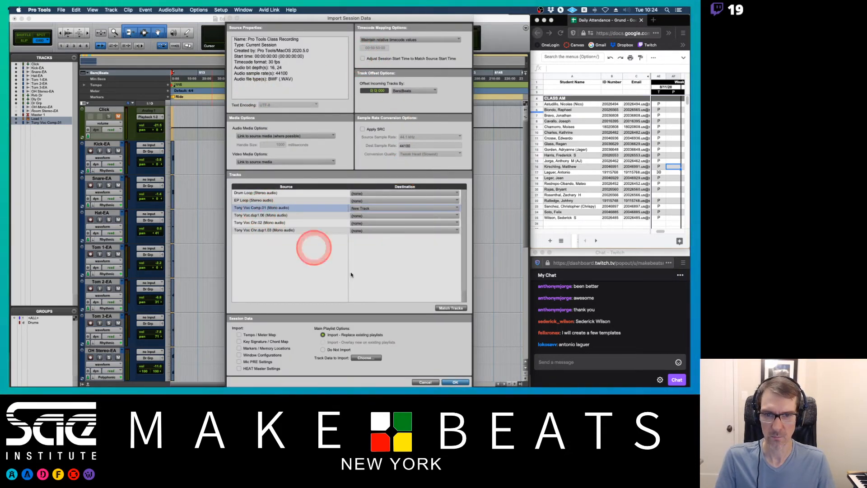
left_click(455, 383)
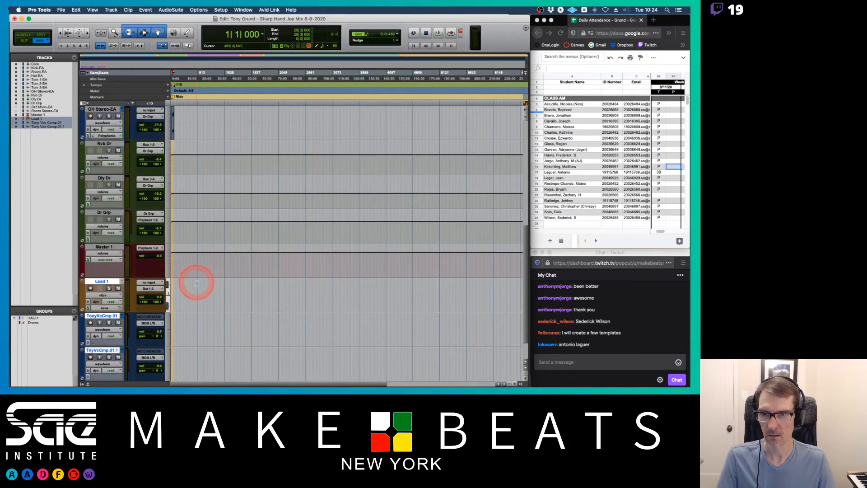
Play back and compare the two imported vocal comp tracks.
key("t")
key("t")
key("t")
key("t")
key("t")
key("t")
key("t")
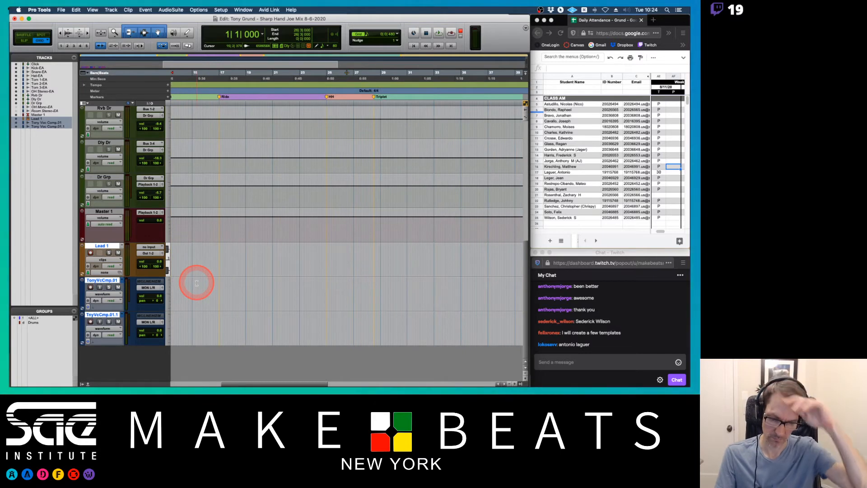
key("Return")
key("space")
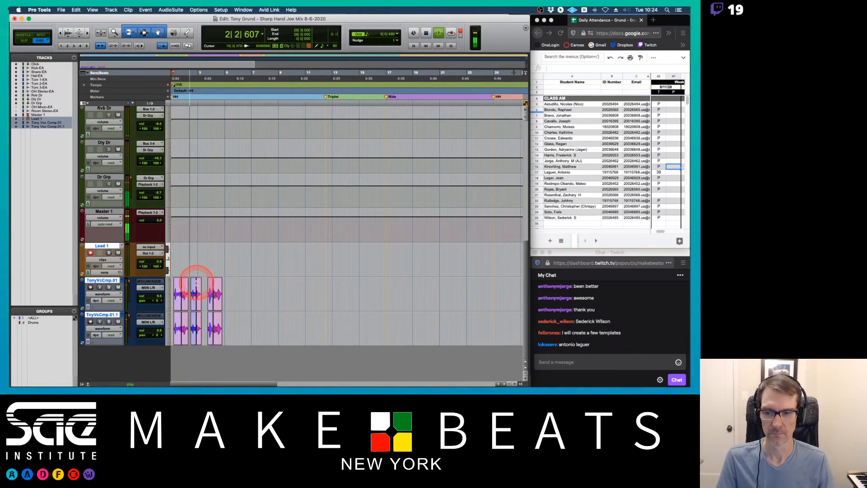
key("t")
key("t")
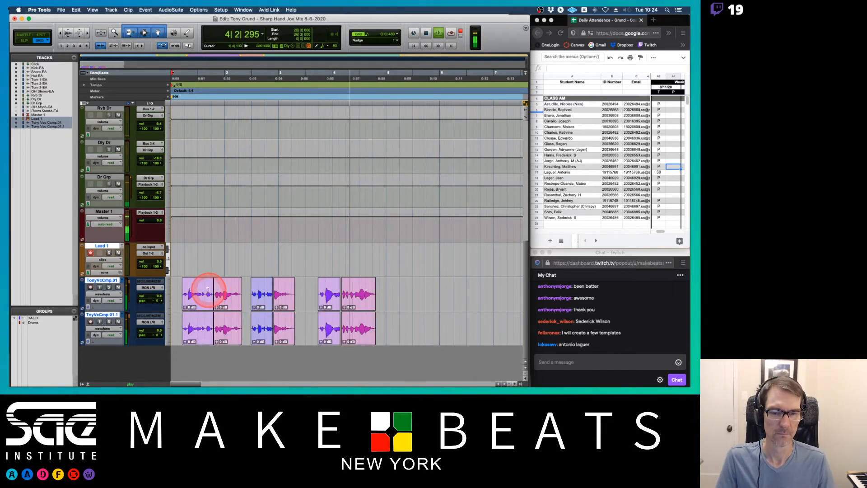
key("space")
scroll(424, 248, "up", 5)
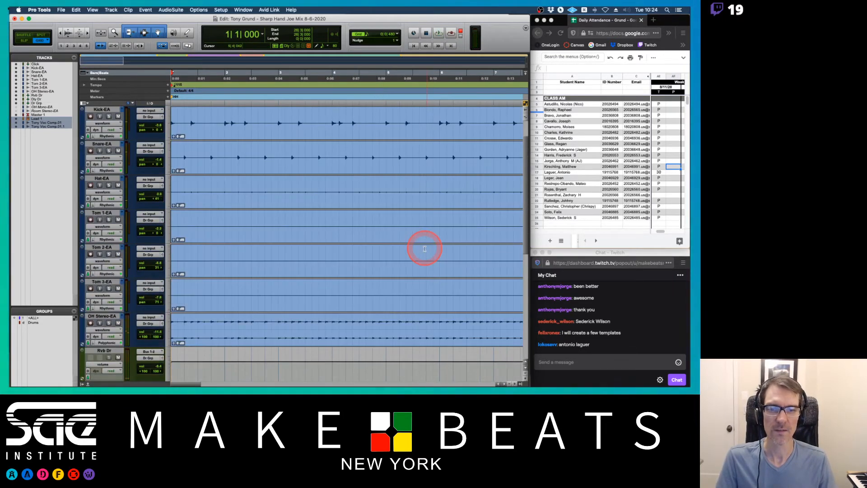
scroll(424, 248, "down", 5)
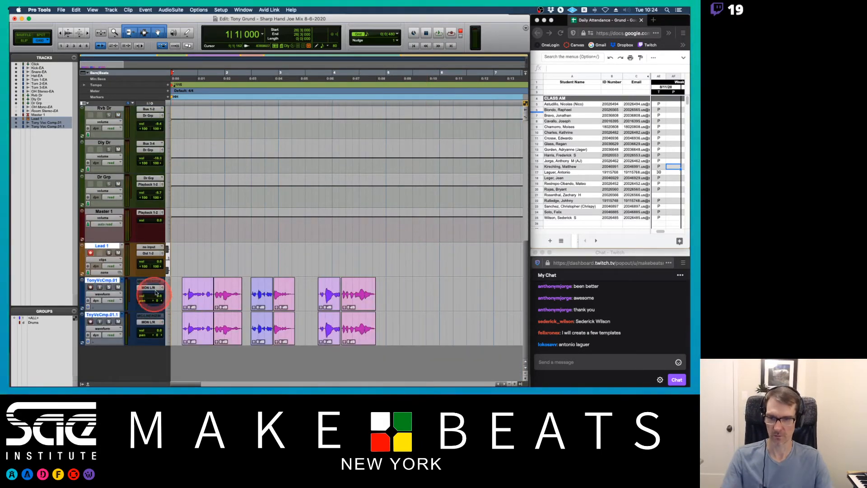
Delete the first imported TonyVcCmp.01 track along with its alternate playlists.
left_click(107, 281)
right_click(106, 280)
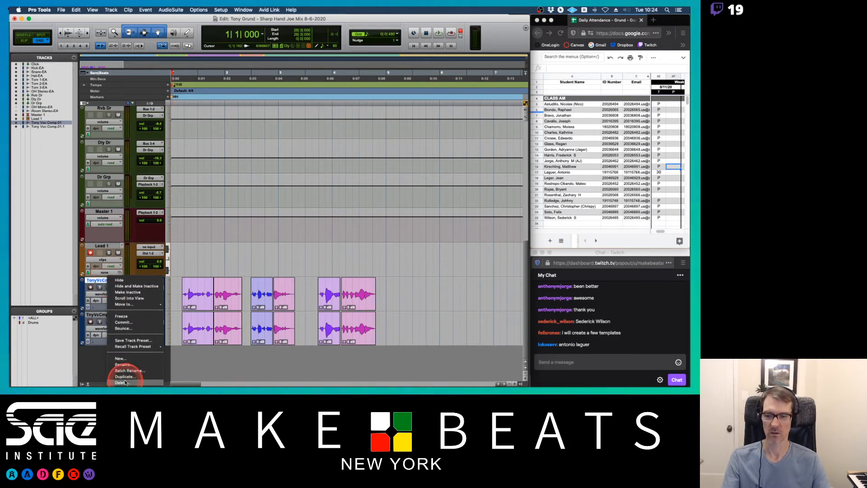
left_click(122, 383)
left_click(410, 169)
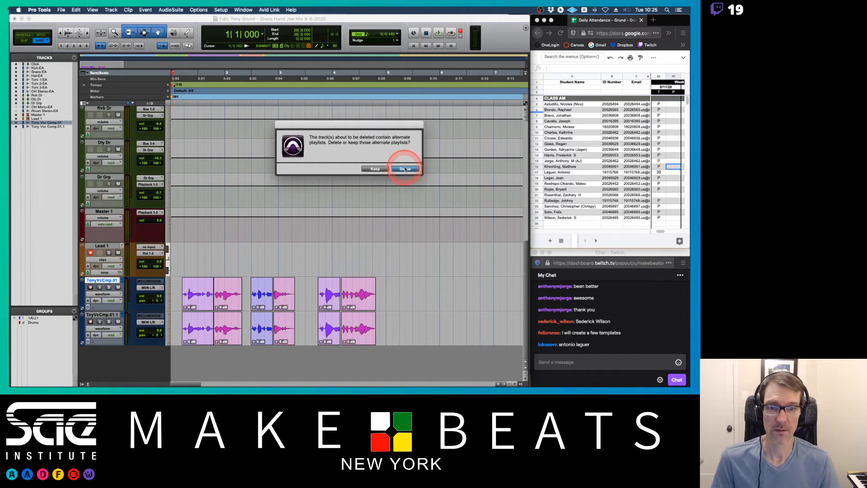
left_click(405, 168)
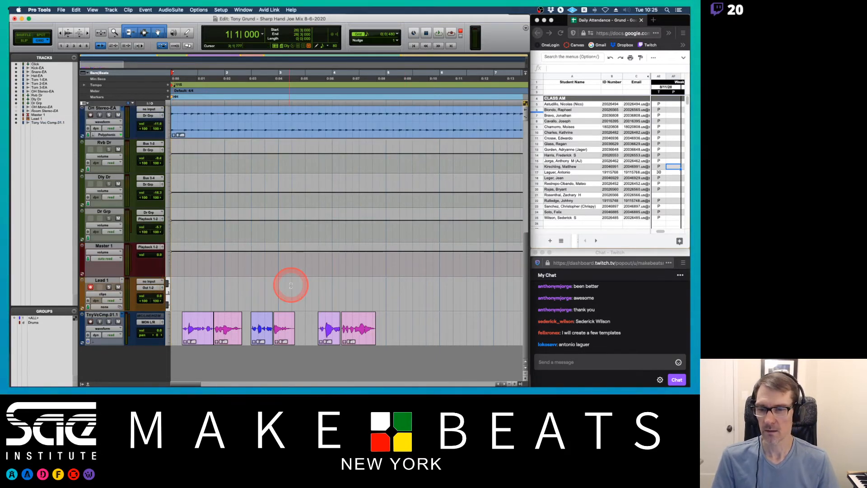
Set the TnyVcCmp.01.1 track's Elastic Audio to Polyphonic and switch its timebase to Ticks.
left_click(93, 343)
left_click(110, 362)
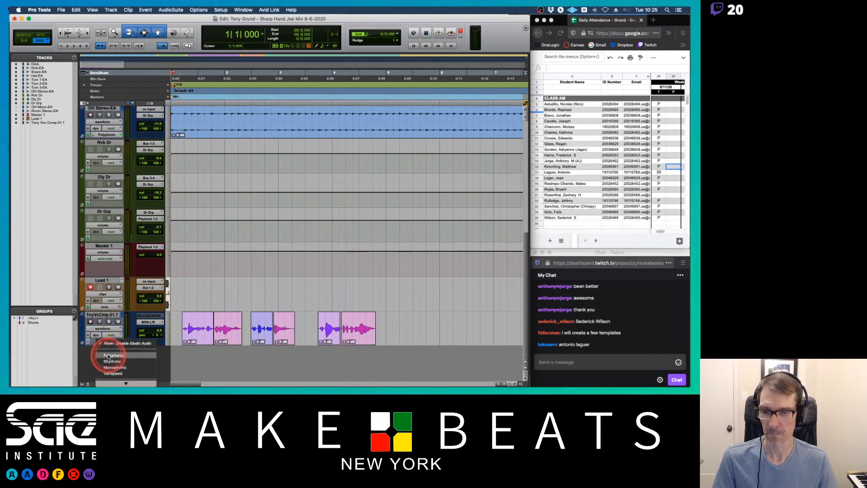
left_click(89, 342)
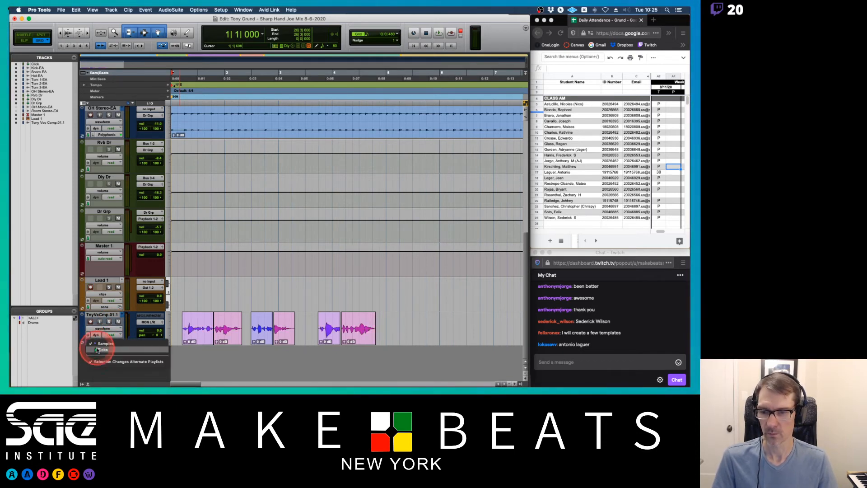
left_click(99, 350)
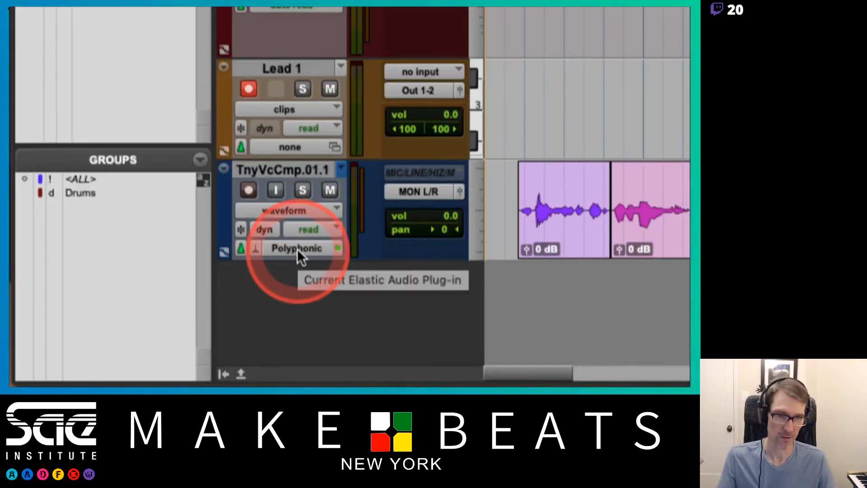
Select all clips on the TnyVcCmp.01.1 track and consolidate them into a single clip.
key("r")
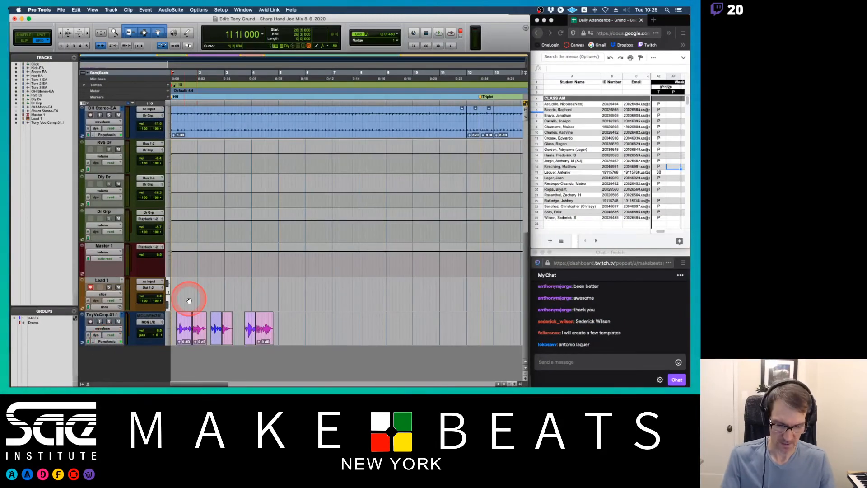
key("t")
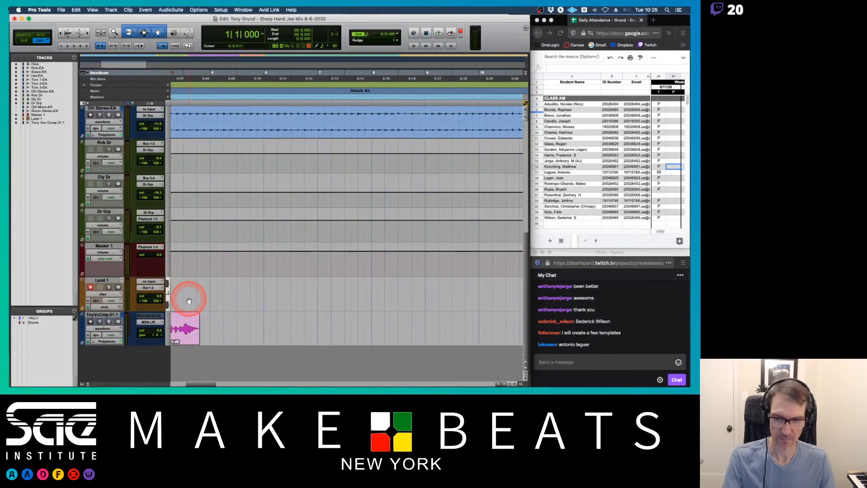
key("t")
key("Return")
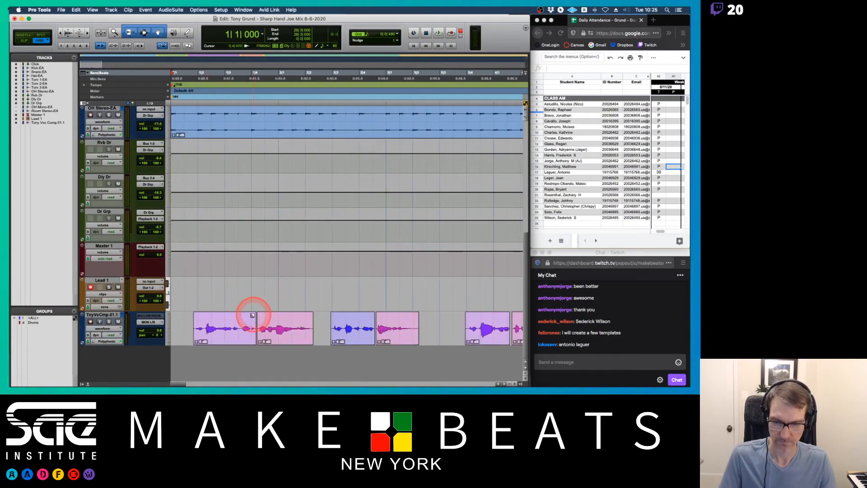
left_click(227, 335)
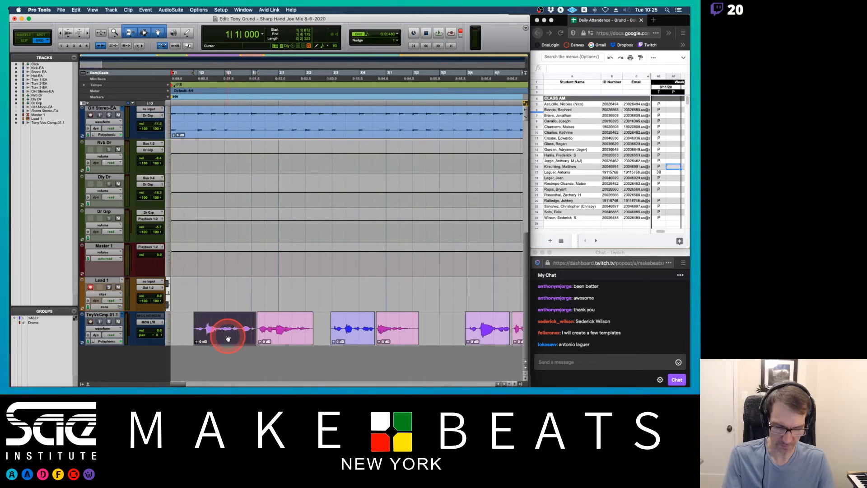
key("r")
key("Return")
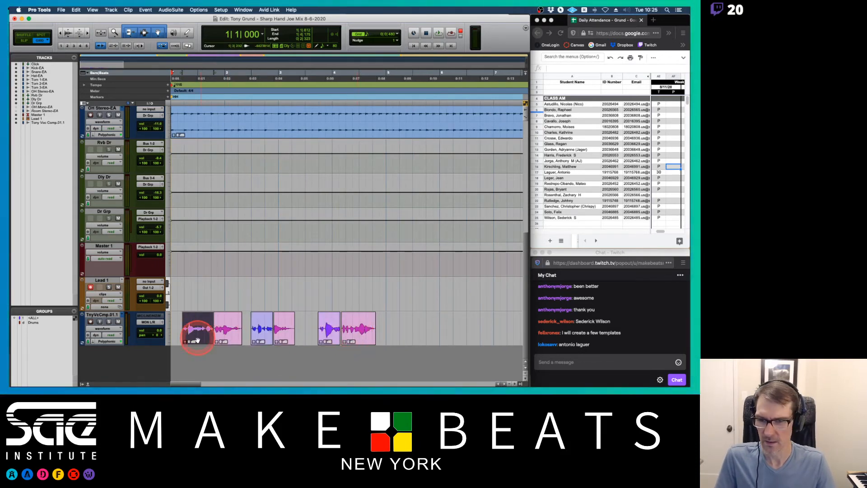
left_click_drag(172, 325, 386, 321)
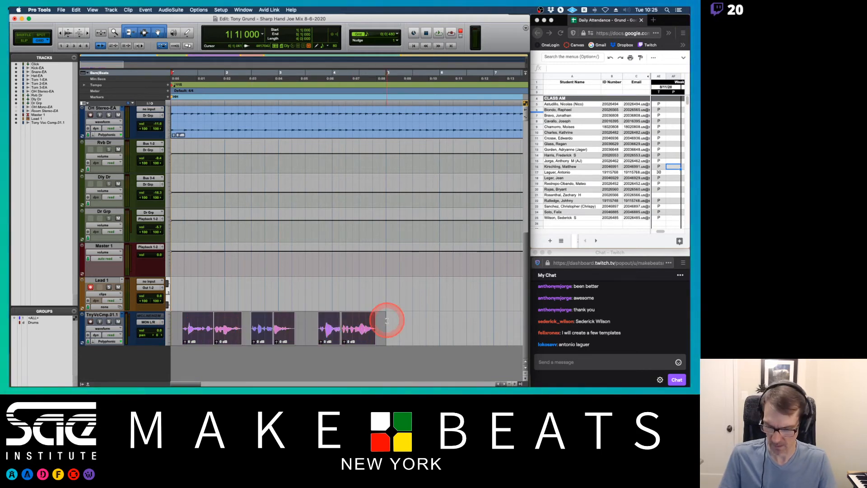
key("alt+shift+3")
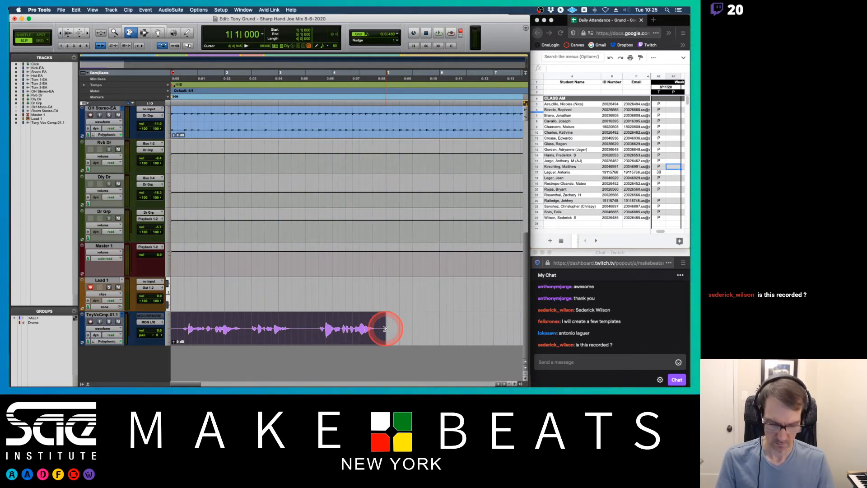
Trim the consolidated clip's end shorter, then stretch it back out with time compression/expansion trimming.
key("t")
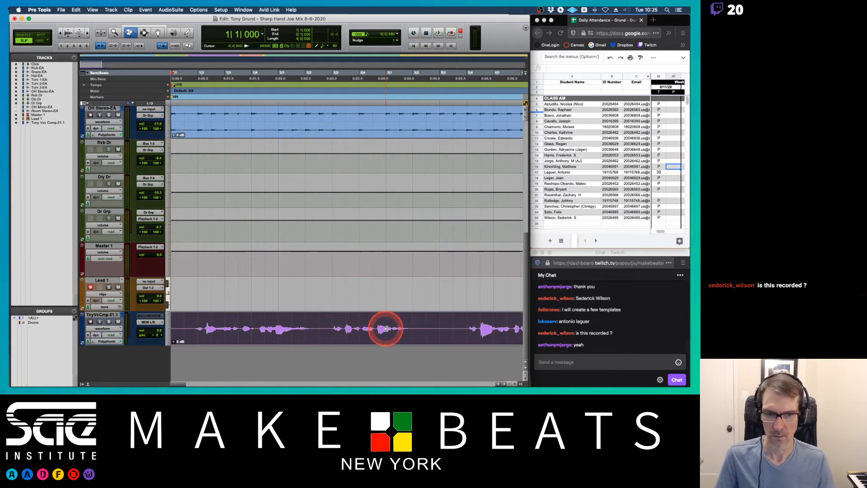
key("r")
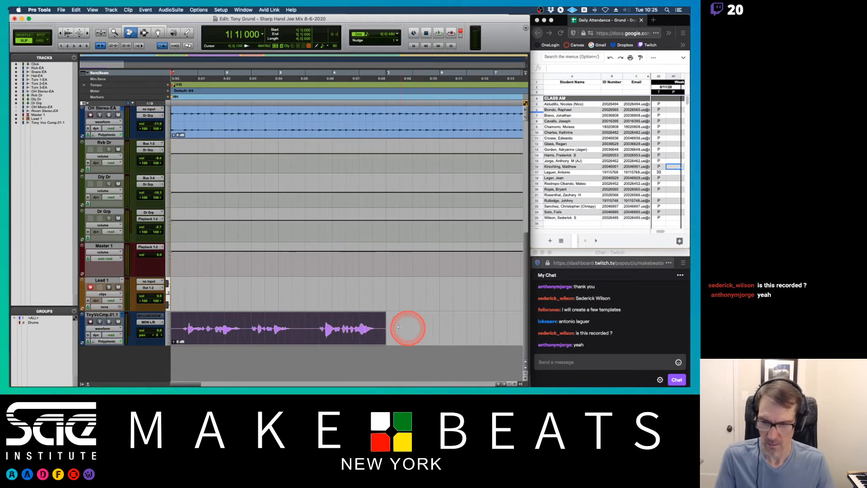
left_click_drag(385, 326, 339, 333)
key("space")
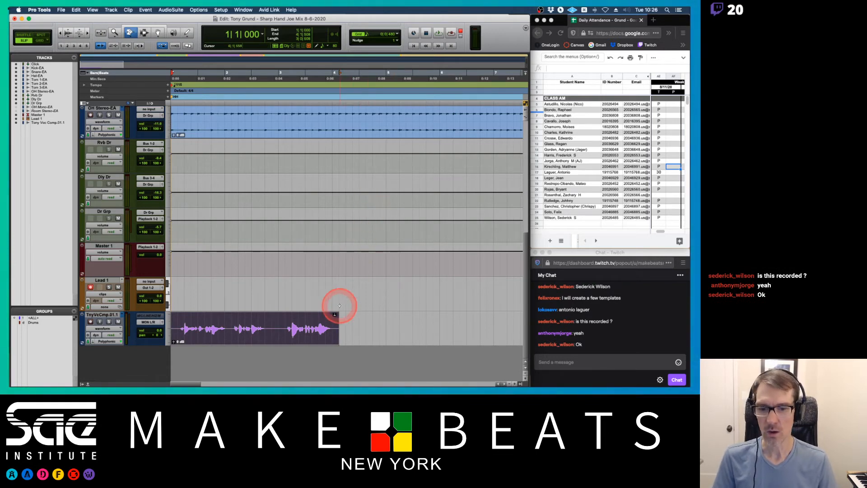
left_click_drag(337, 325, 392, 327)
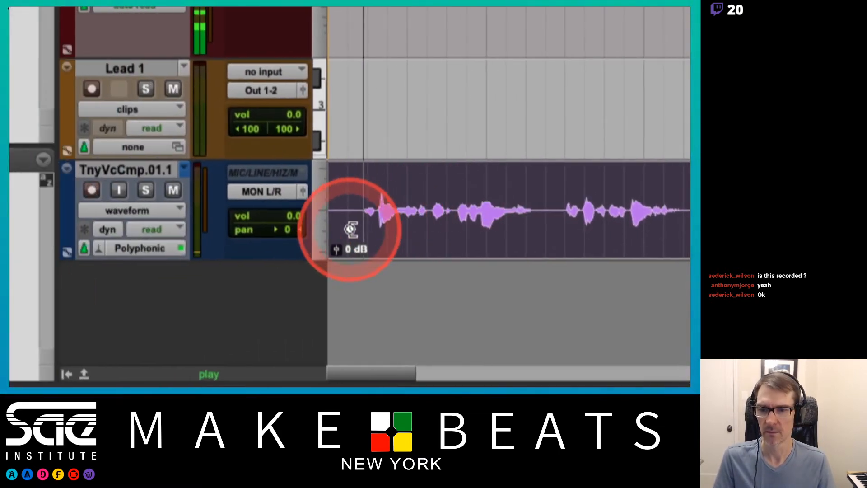
Raise the TnyVcCmp.01.1 track volume to +3 dB, select its clip and solo the track to audition it.
left_click_drag(349, 215, 348, 210)
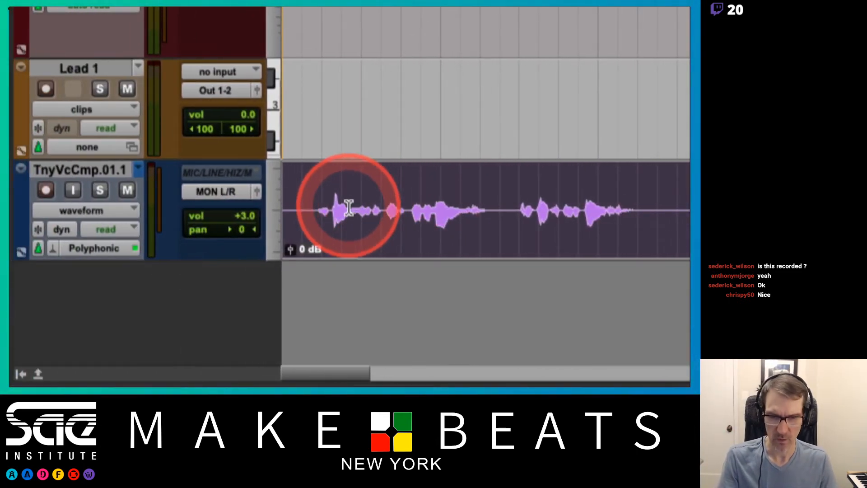
left_click(334, 211)
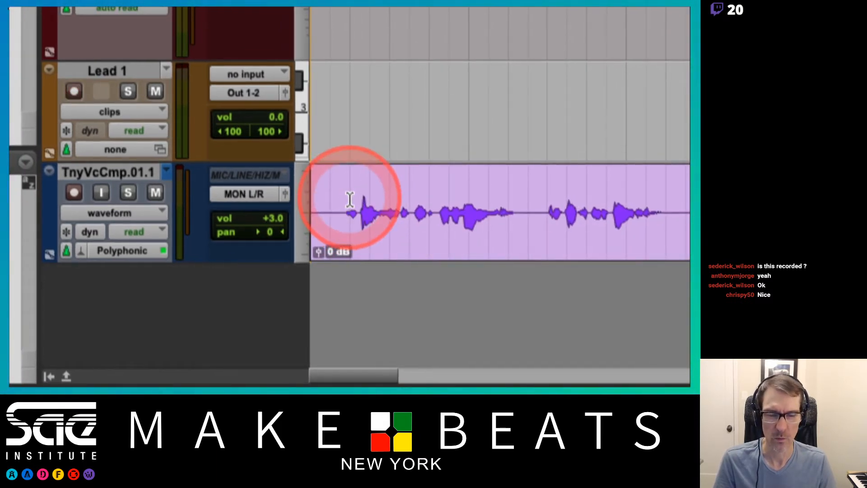
left_click(128, 192)
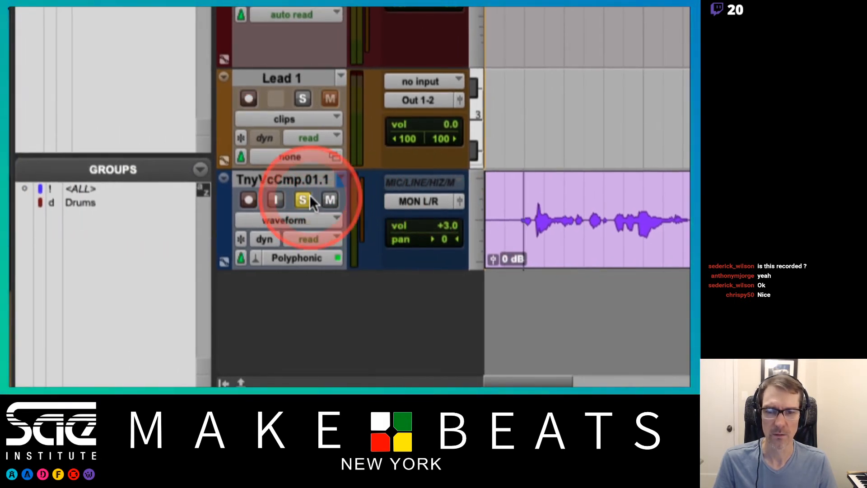
key("space")
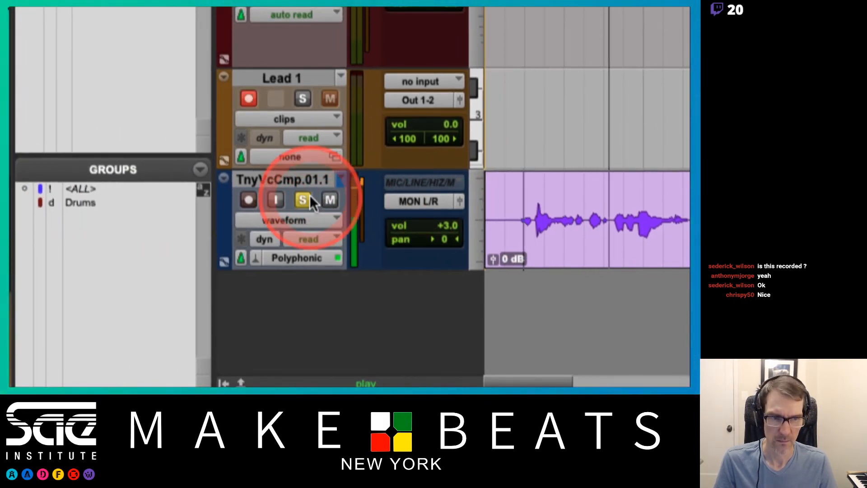
key("space")
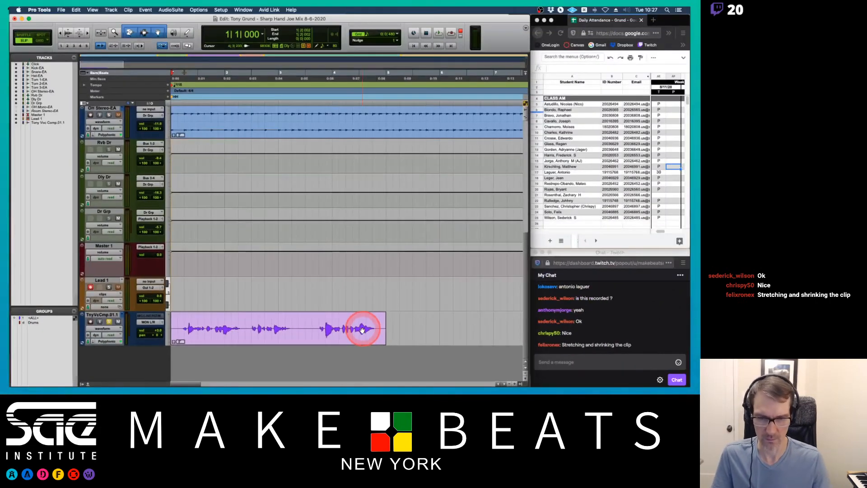
Stretch the clip's end out with time compression/expansion trimming, then compress it back to a shorter length.
left_click_drag(363, 330, 388, 326)
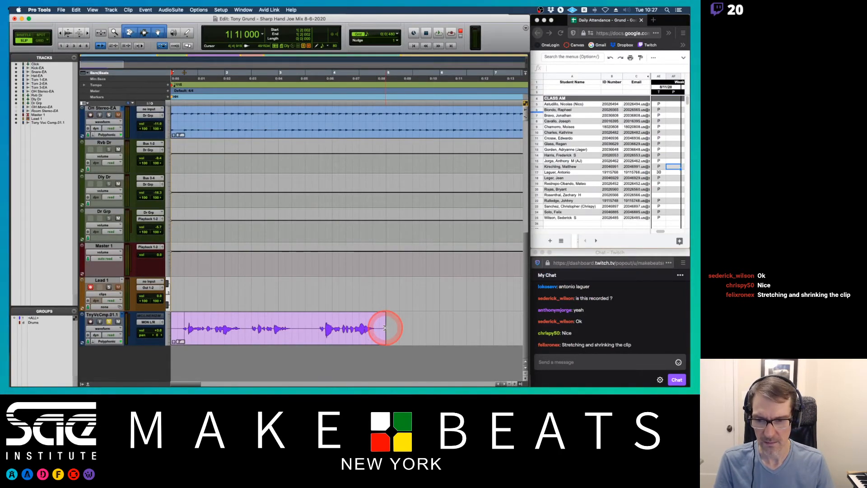
left_click(385, 328)
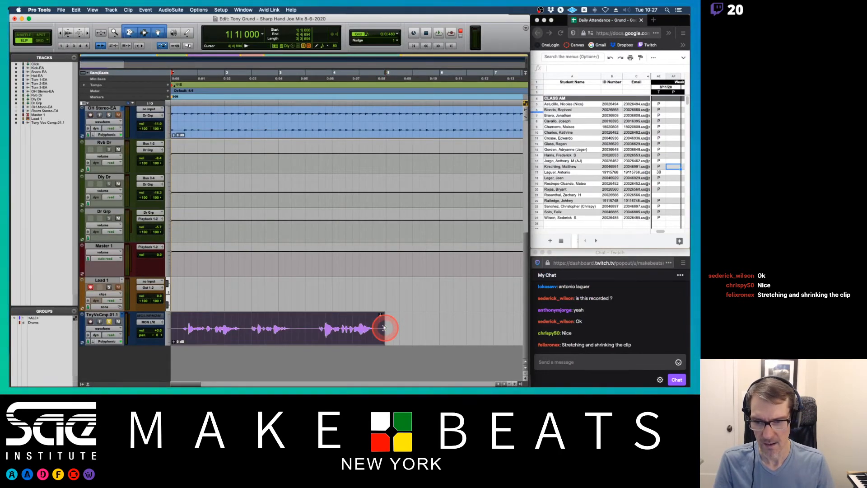
left_click_drag(384, 328, 338, 333)
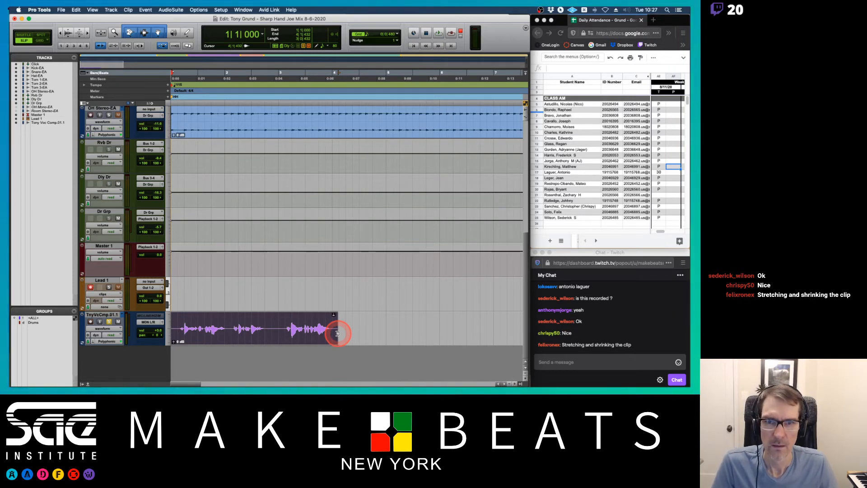
left_click_drag(338, 333, 334, 333)
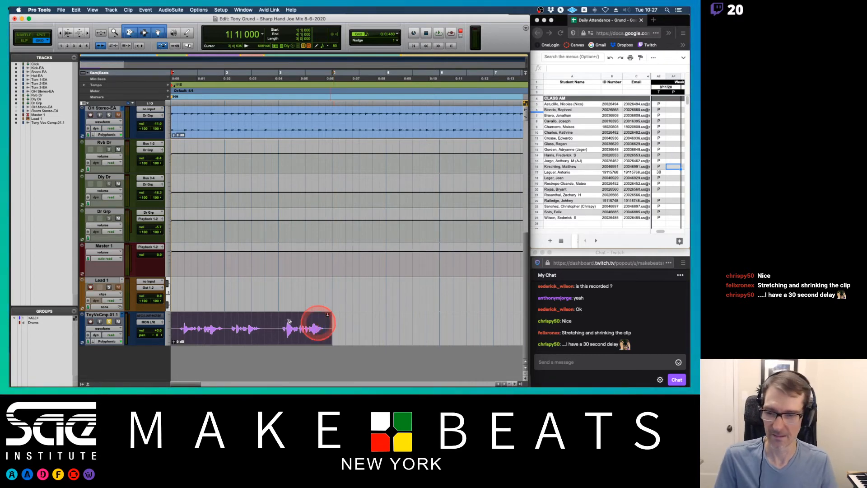
Play back the compressed clip on the soloed track.
left_click(109, 323)
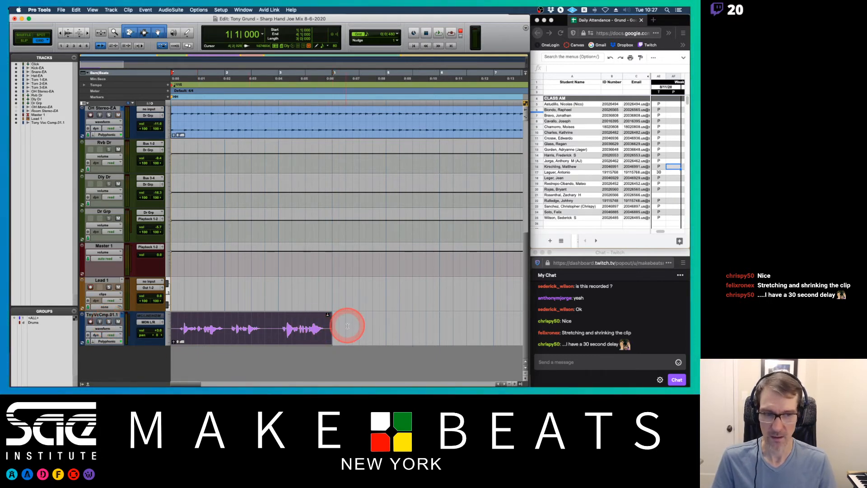
key("space")
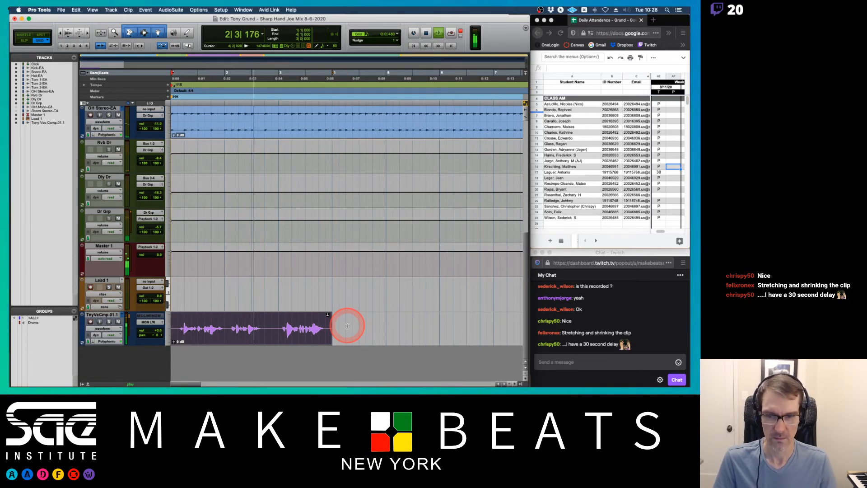
key("space")
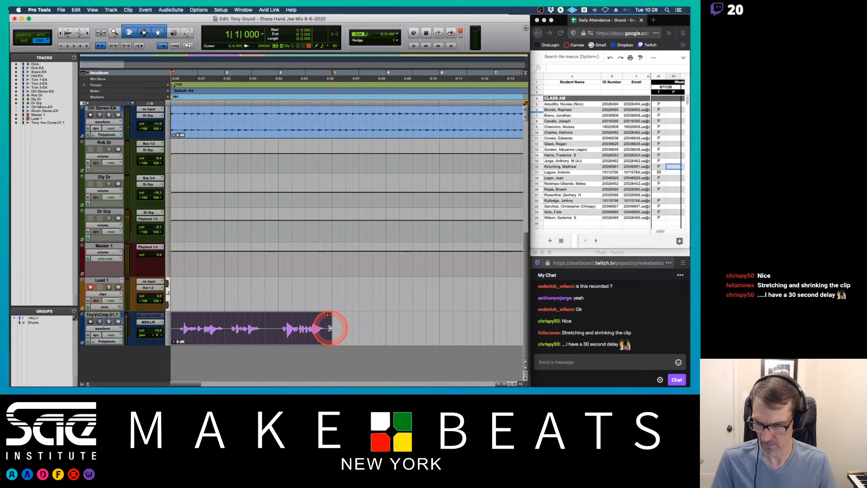
Stretch the clip's end slightly longer with the time compression/expansion trim and play it back.
left_click_drag(329, 328, 338, 330)
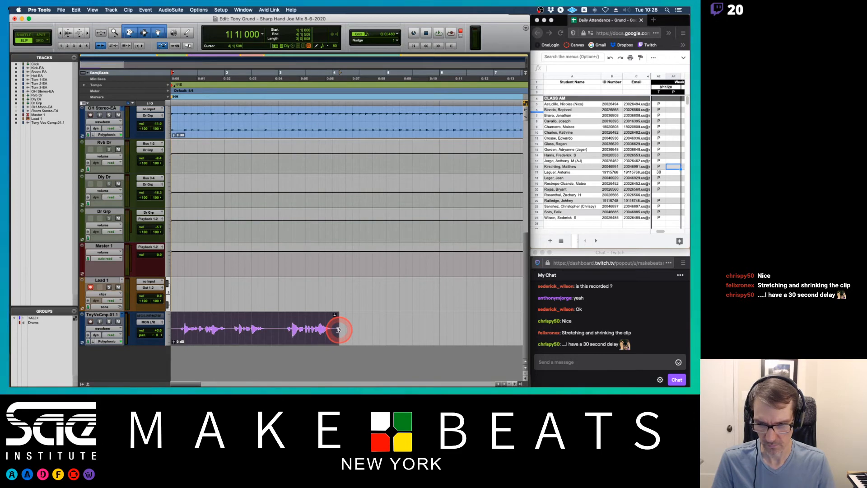
key("space")
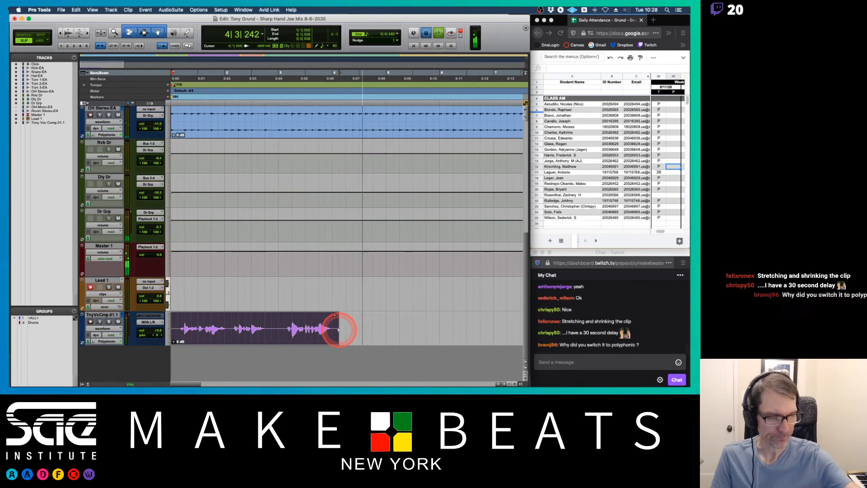
key("space")
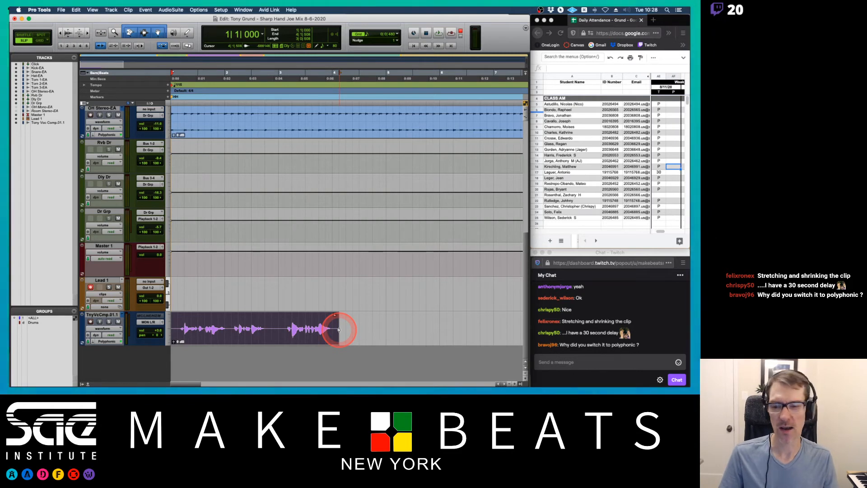
Switch the track's Elastic Audio to Monophonic and play back the clip to compare.
left_click(94, 343)
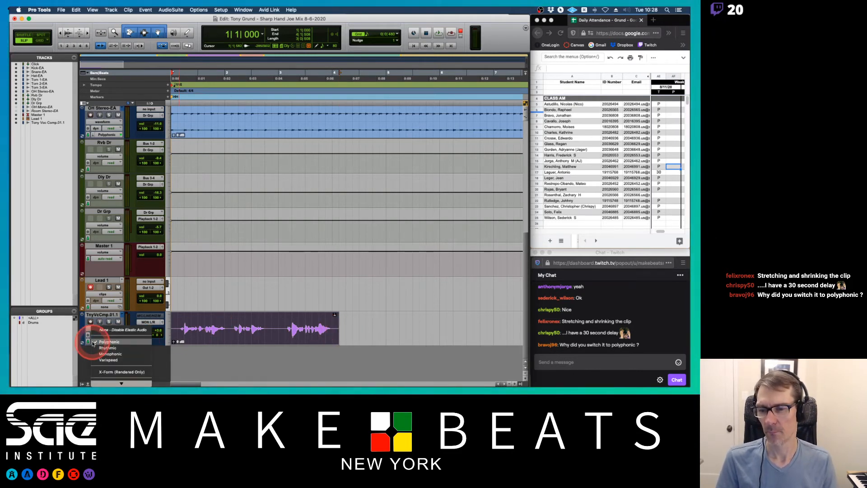
left_click(95, 341)
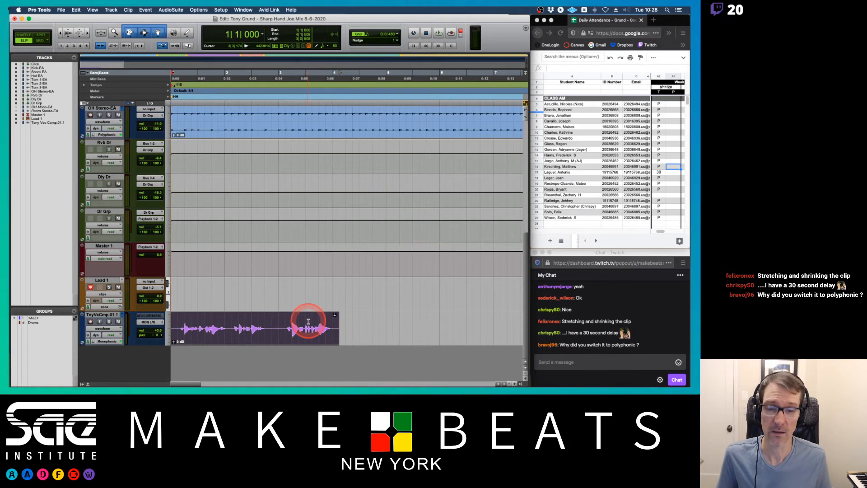
key("space")
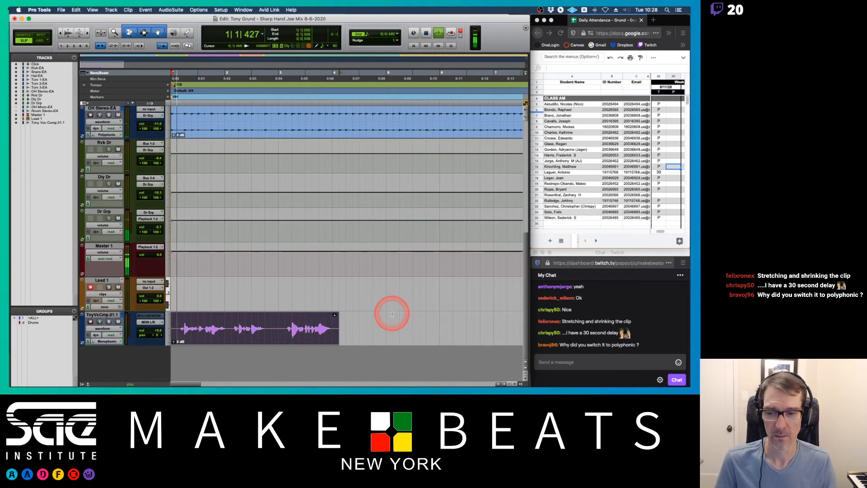
left_click(108, 322)
key("space")
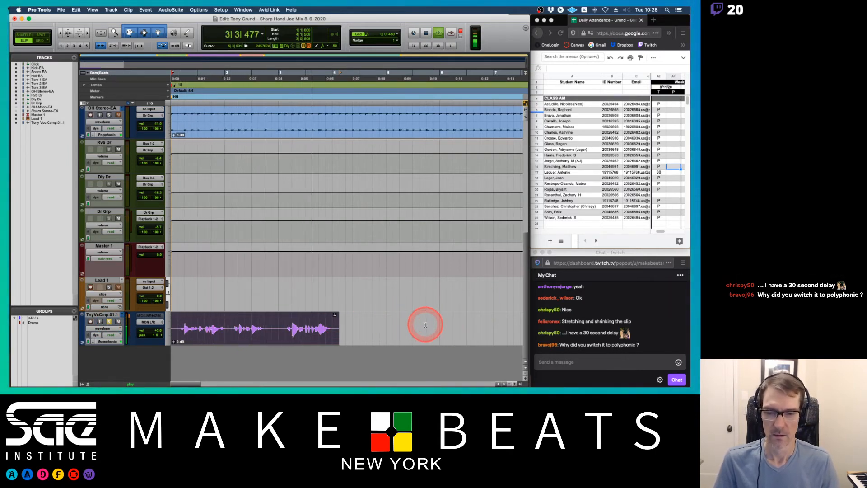
key("space")
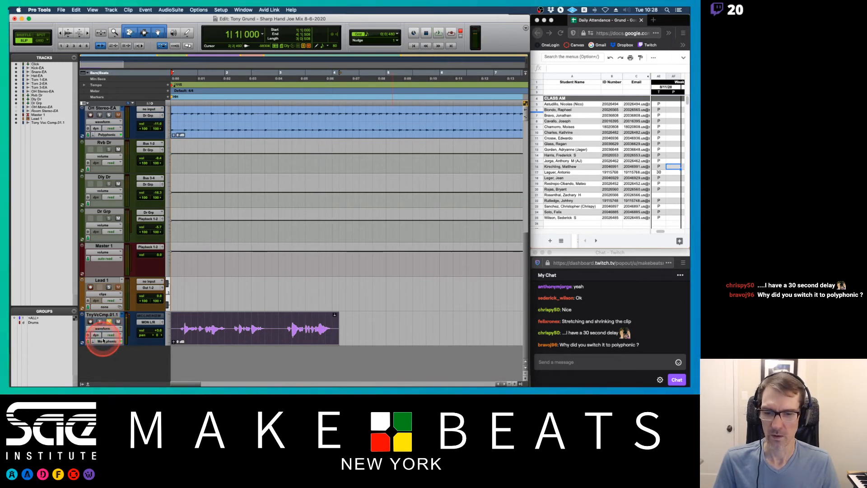
key("space")
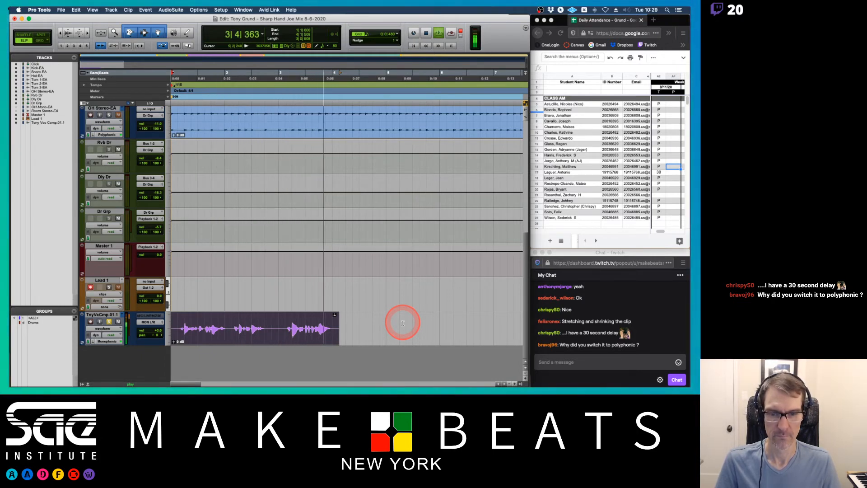
key("space")
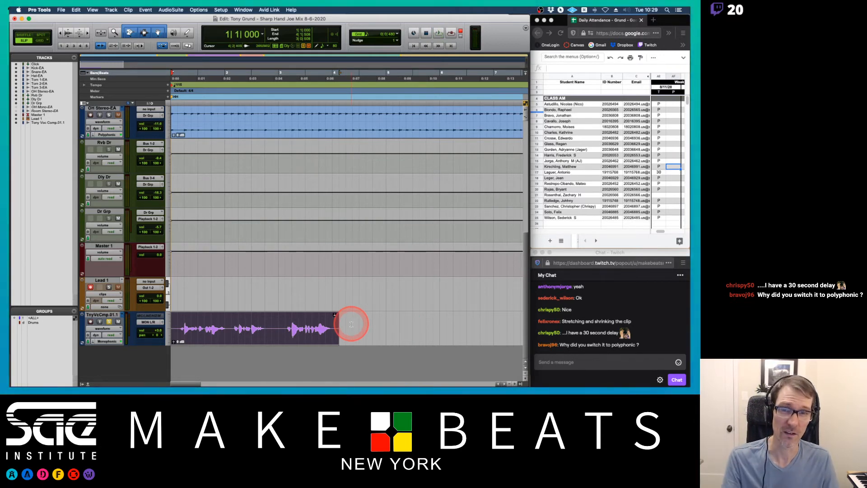
Switch the track's Elastic Audio back to Polyphonic and play the clip again.
left_click(106, 341)
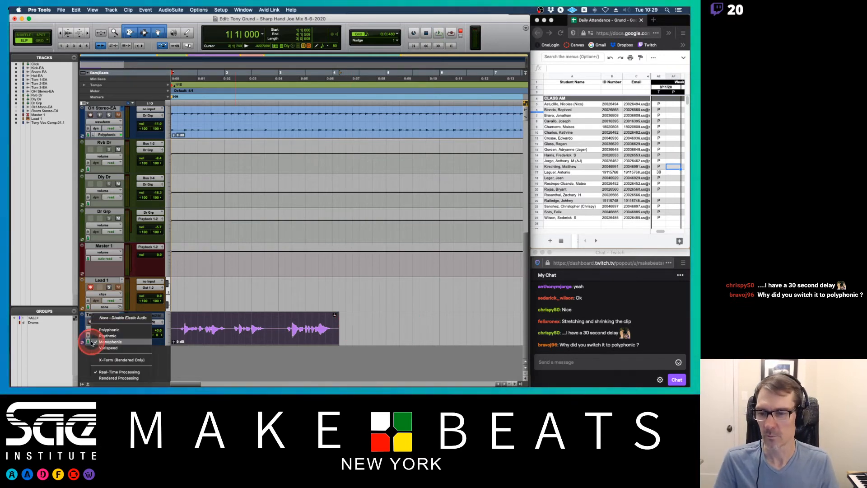
left_click(108, 330)
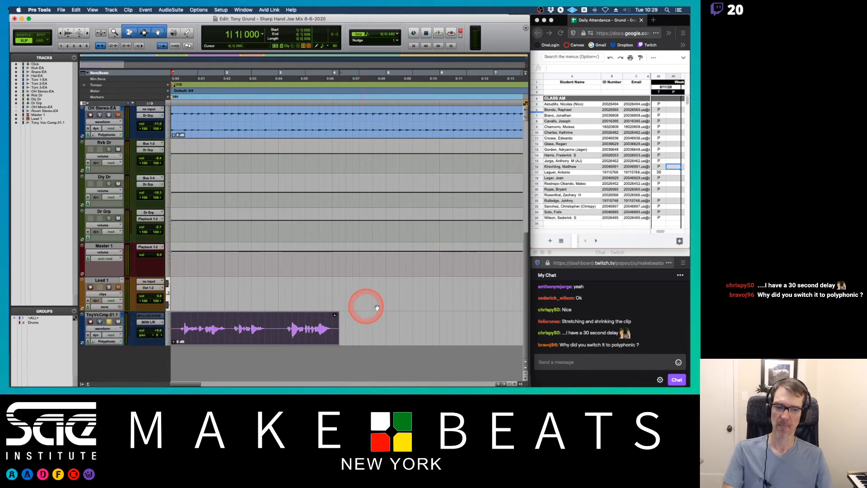
key("space")
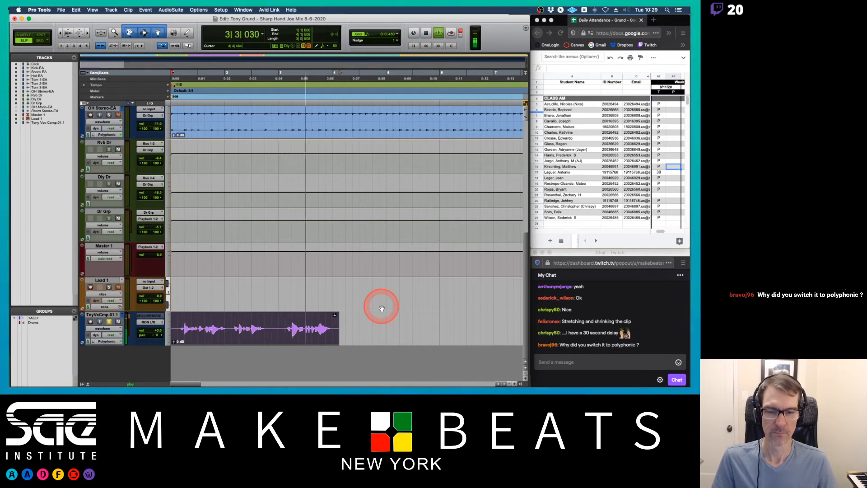
key("space")
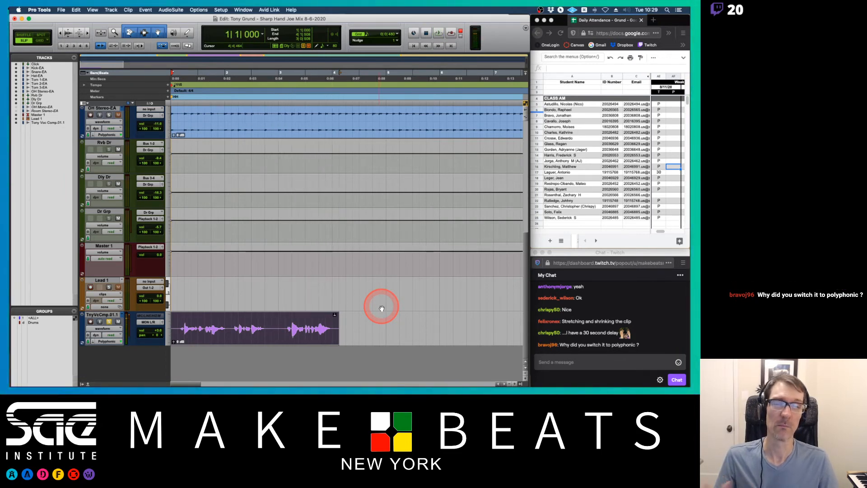
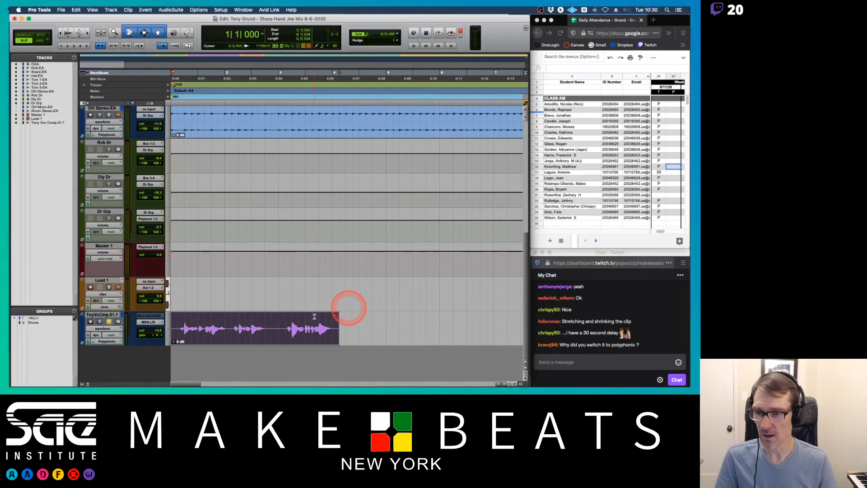
Play back the vocal comp clip once more and stop playback.
key("space")
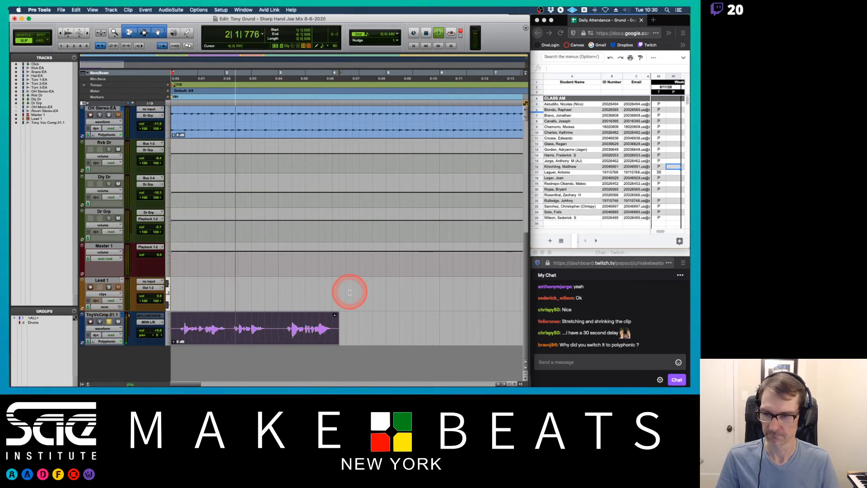
key("space")
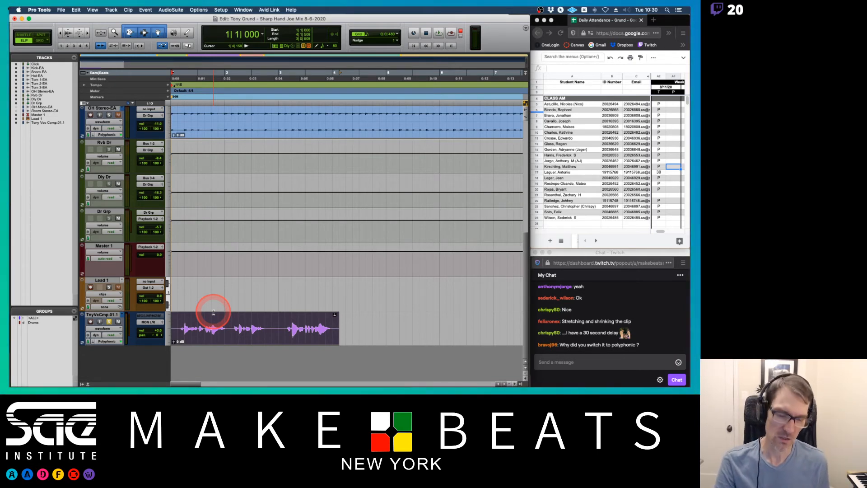
Delete the TnyVcComp01.1 track from the session, including its alternate playlists.
key("super+equal")
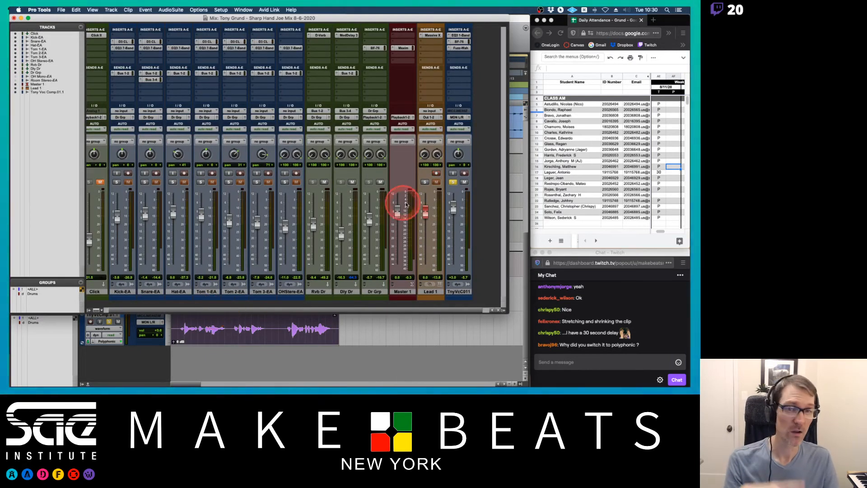
left_click_drag(507, 311, 527, 315)
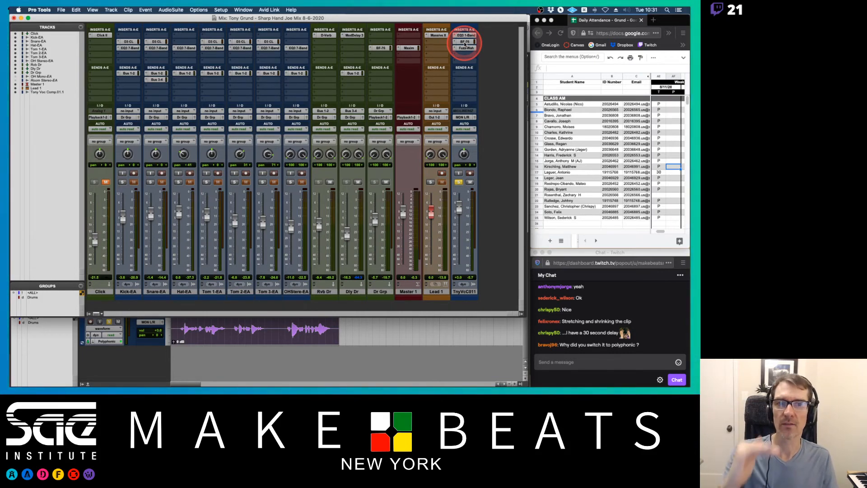
left_click(461, 291)
right_click(468, 292)
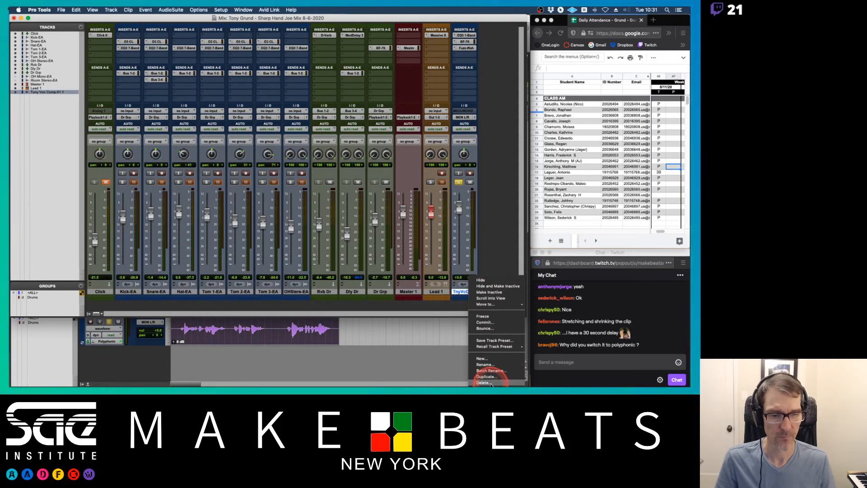
left_click(485, 333)
key("Return")
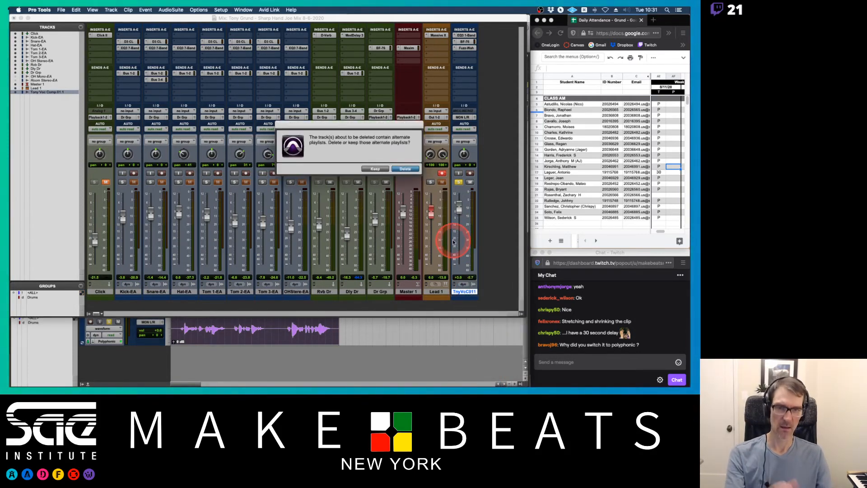
key("Return")
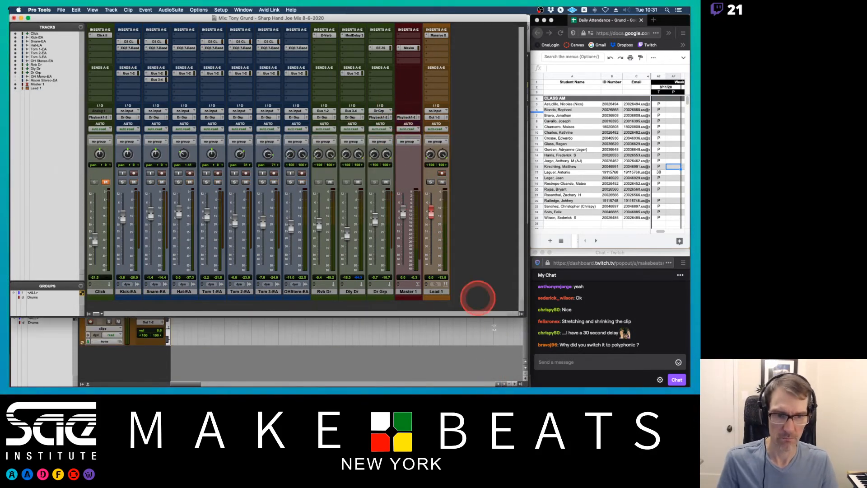
Remove all Tony Voc clips from the session's clip list, then hide the clip and track lists.
left_click(521, 384)
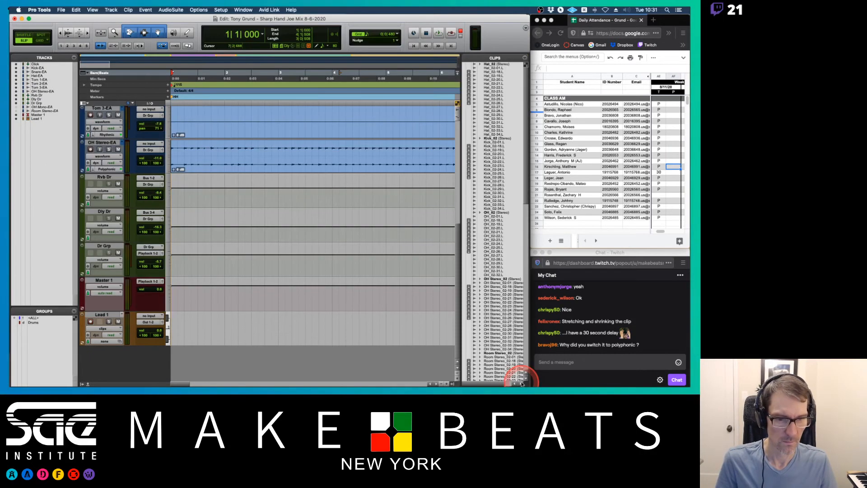
scroll(497, 208, "down", 10)
scroll(495, 208, "down", 5)
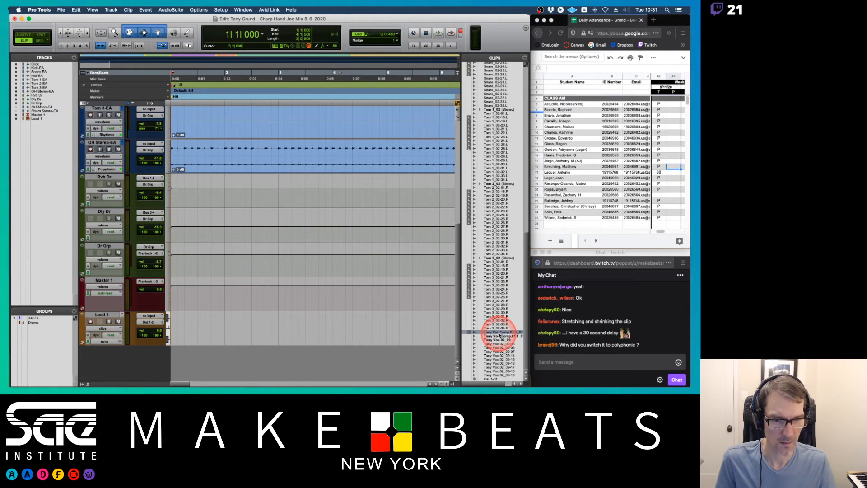
left_click_drag(500, 335, 500, 378)
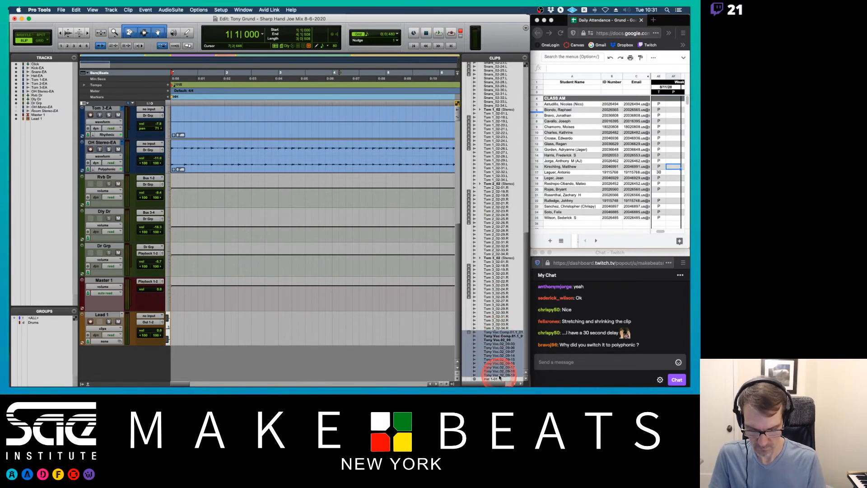
key("super+shift+b")
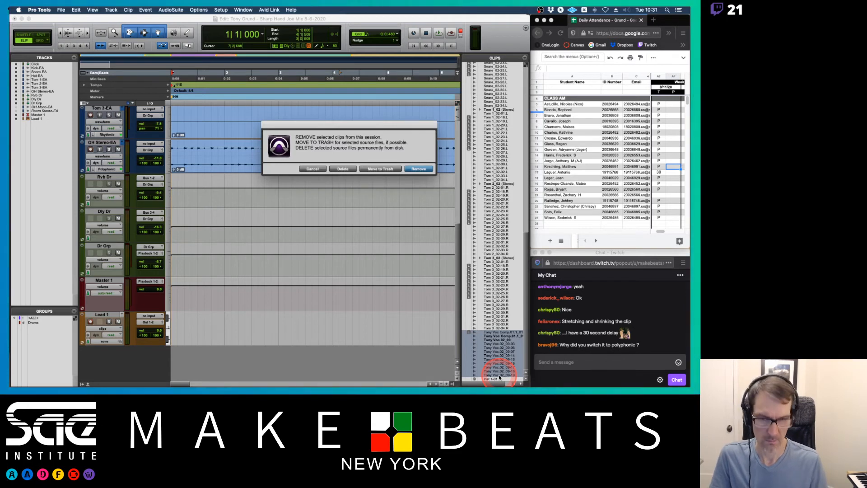
key("Return")
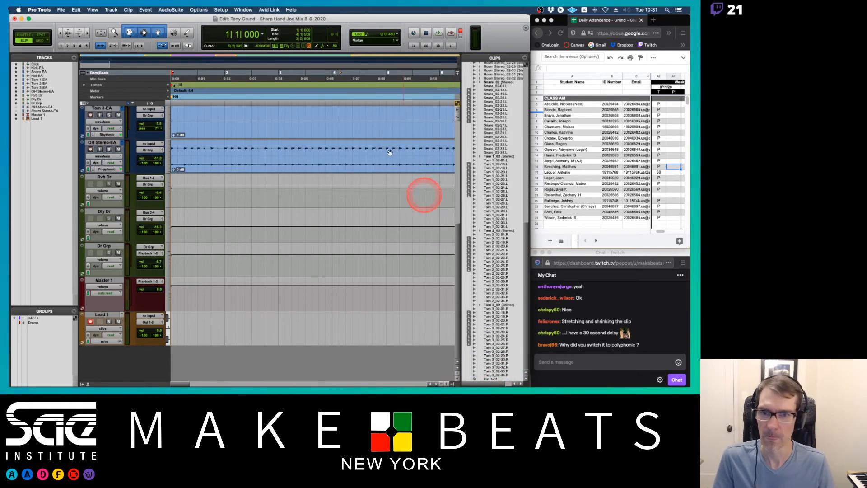
left_click(453, 383)
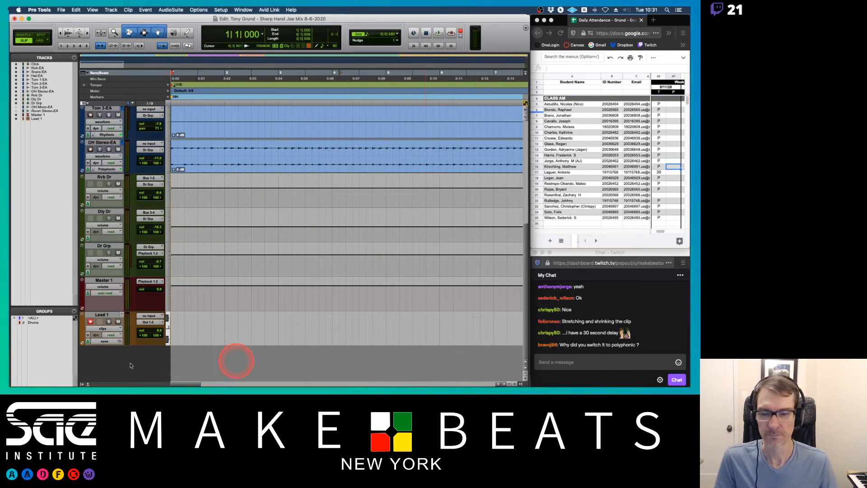
left_click(81, 384)
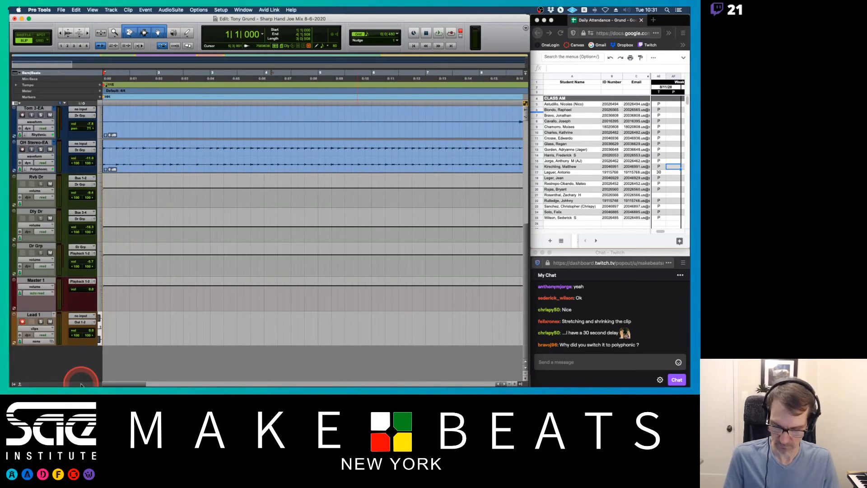
Switch to the Import Session Data notes in Preview and review the Link to and Copy From audio media options.
key("super+Tab")
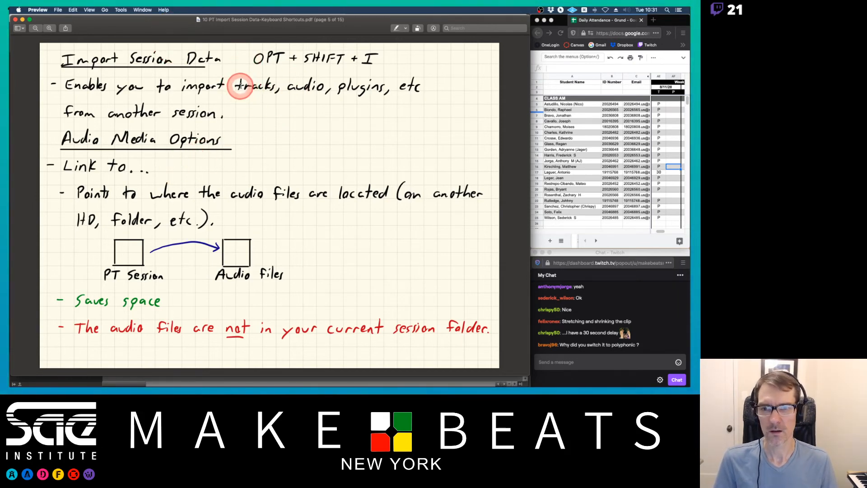
left_click_drag(239, 85, 348, 86)
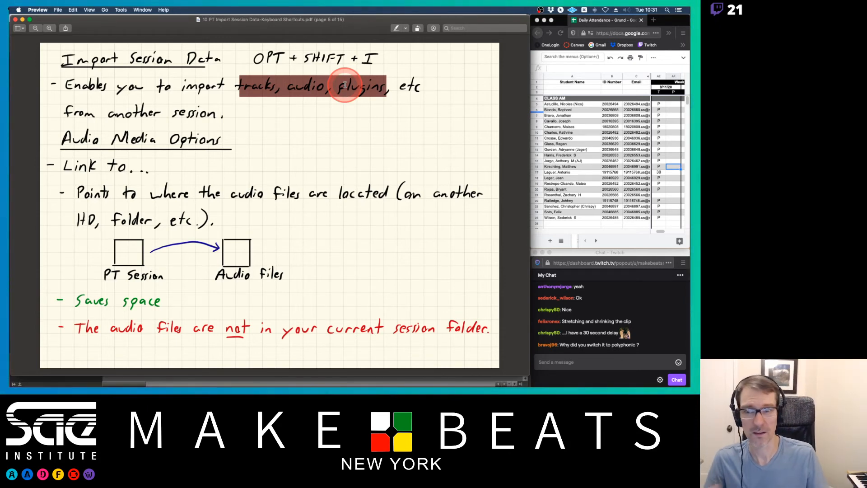
key("Right")
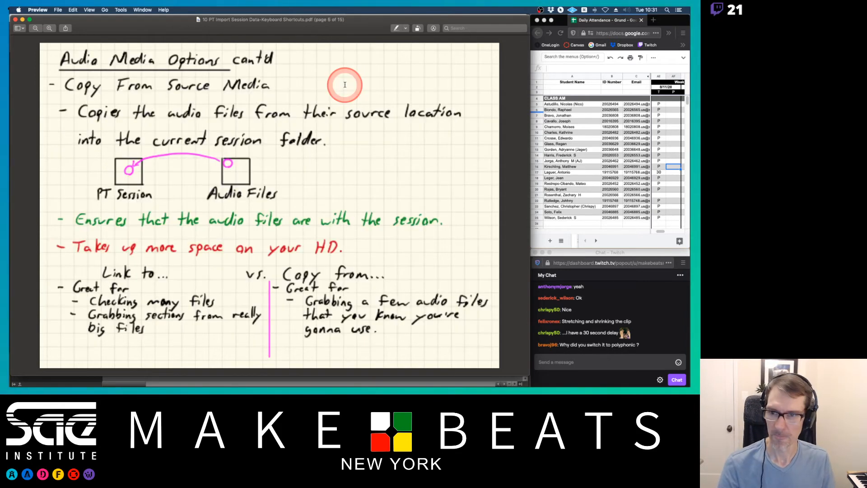
key("Right")
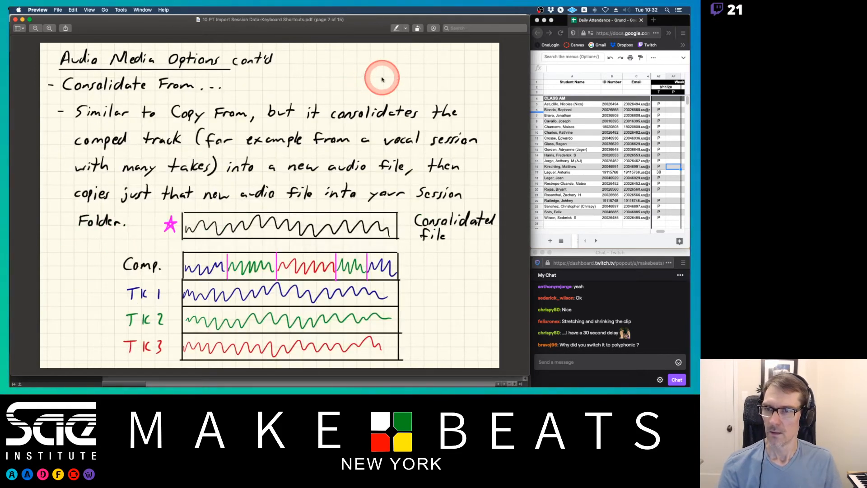
key("Left")
key("Left")
left_click_drag(222, 138, 233, 134)
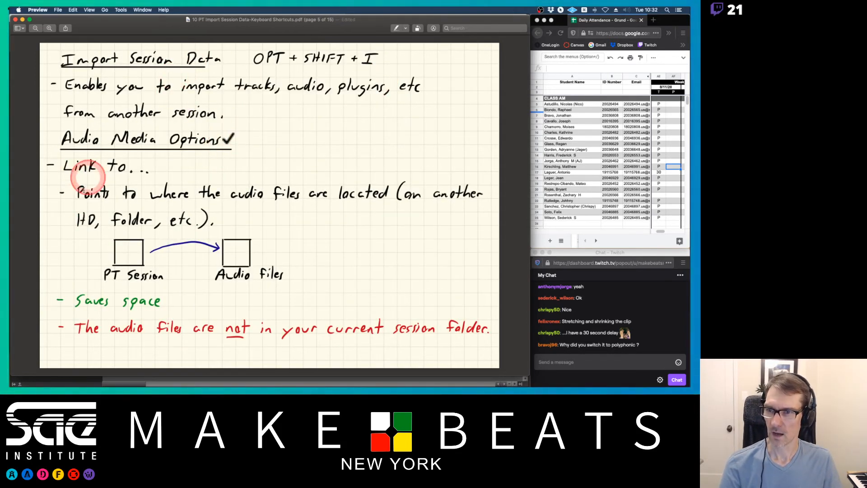
Browse the import file dialog to the Pro Tools Class Recording session folder inside Pro Tools Projects.
key("super+Tab")
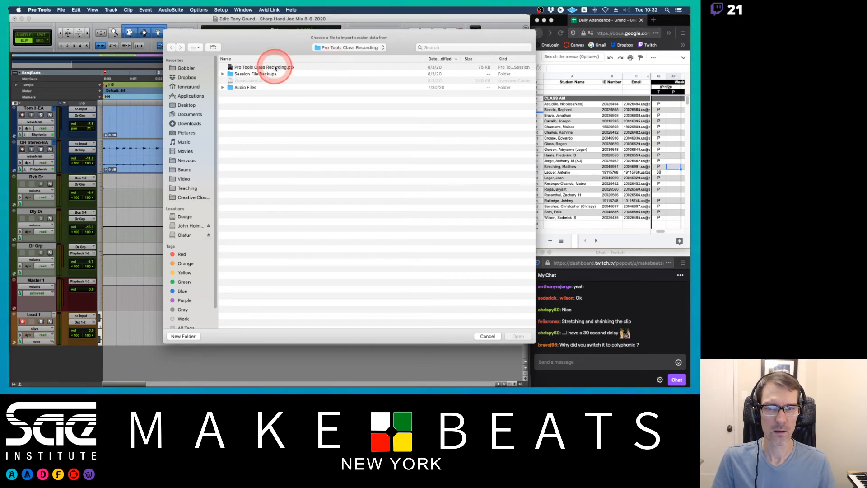
left_click(334, 48)
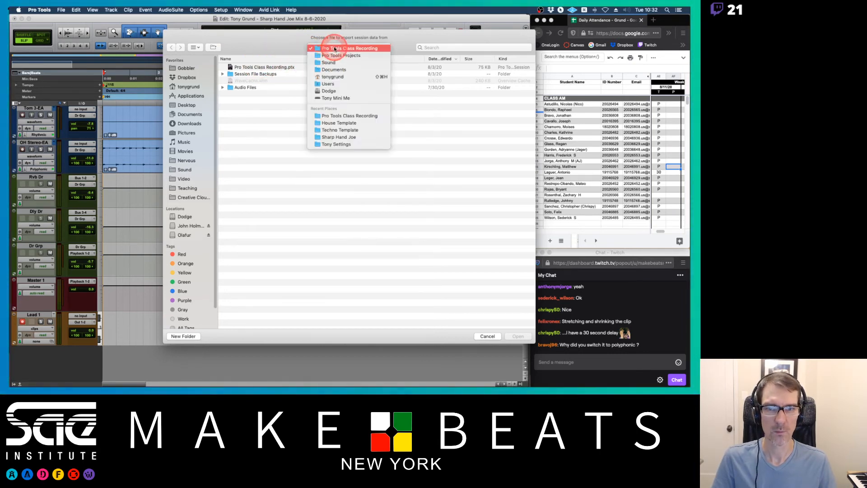
left_click(334, 56)
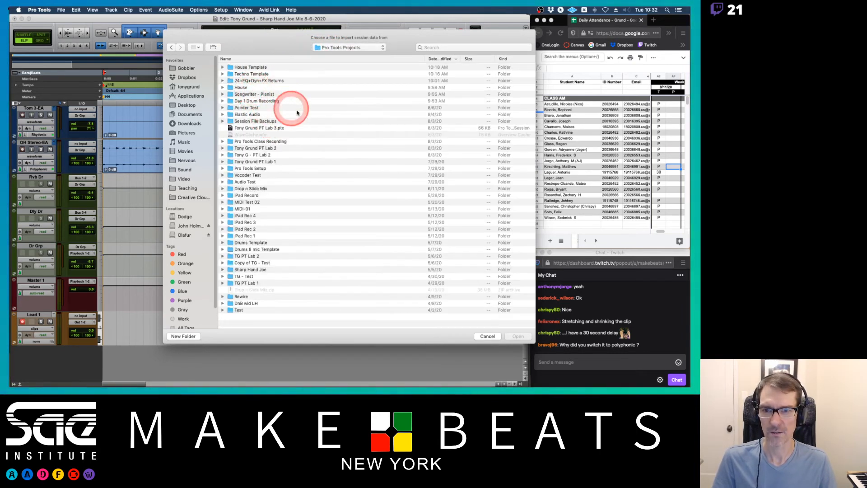
double_click(260, 142)
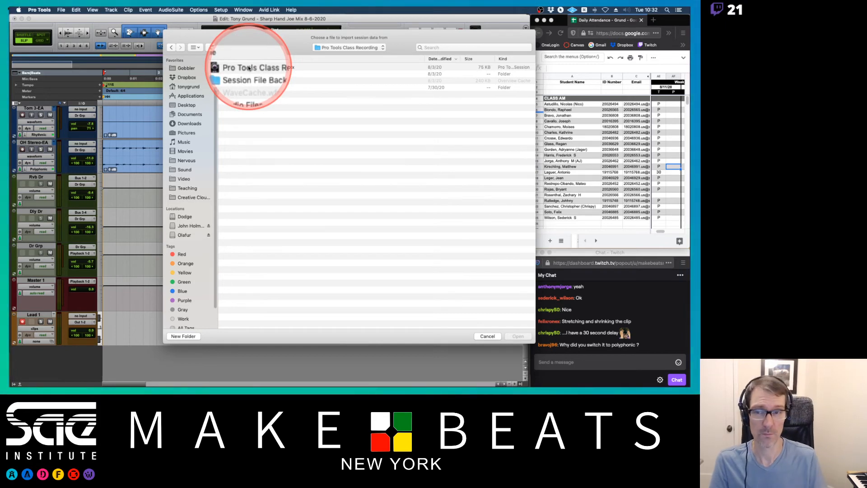
double_click(248, 88)
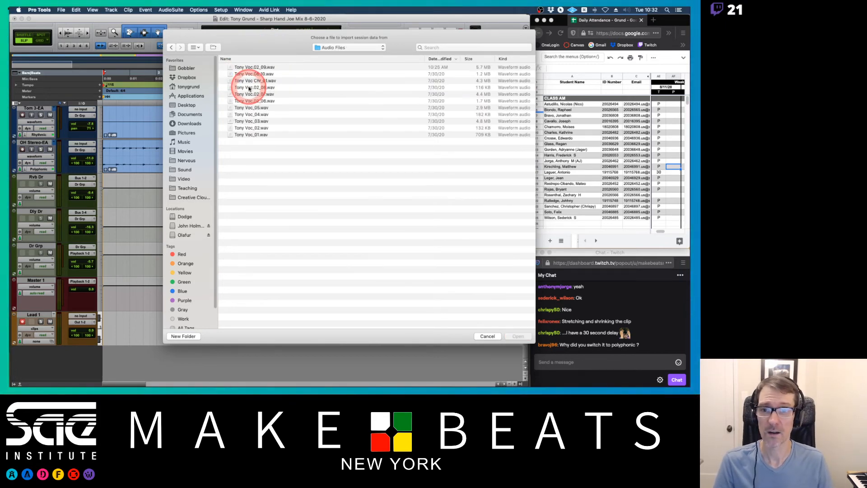
left_click(171, 47)
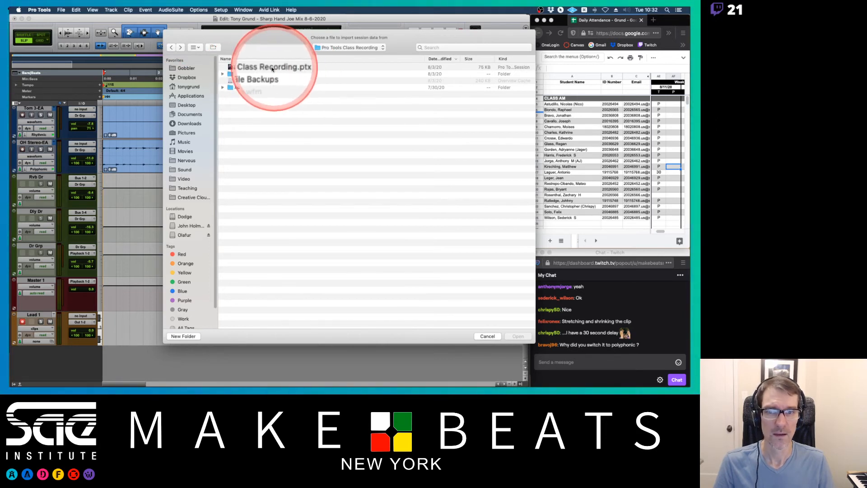
Open Pro Tools Class Recording.ptx as the import source and dismiss the session start-time notice.
left_click(250, 68)
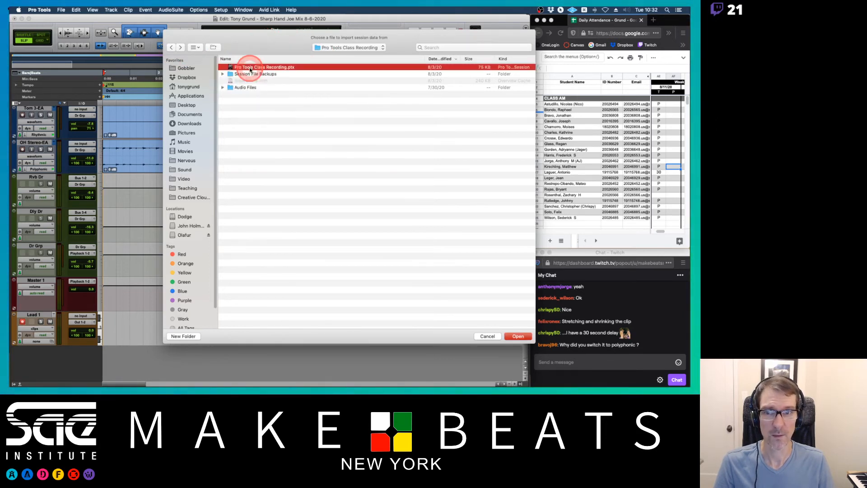
double_click(249, 68)
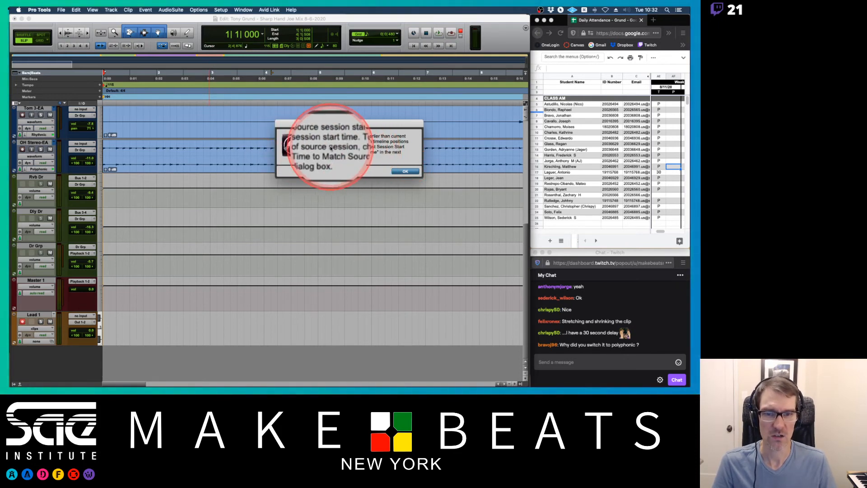
left_click(405, 171)
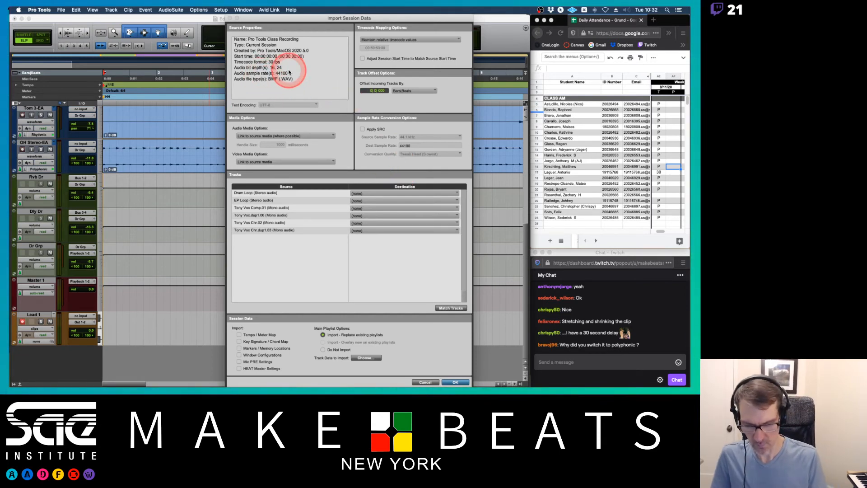
Open the Accessibility Zoom options in System Preferences and set the zoomed image to move continuously with the pointer.
left_click(19, 9)
left_click(25, 29)
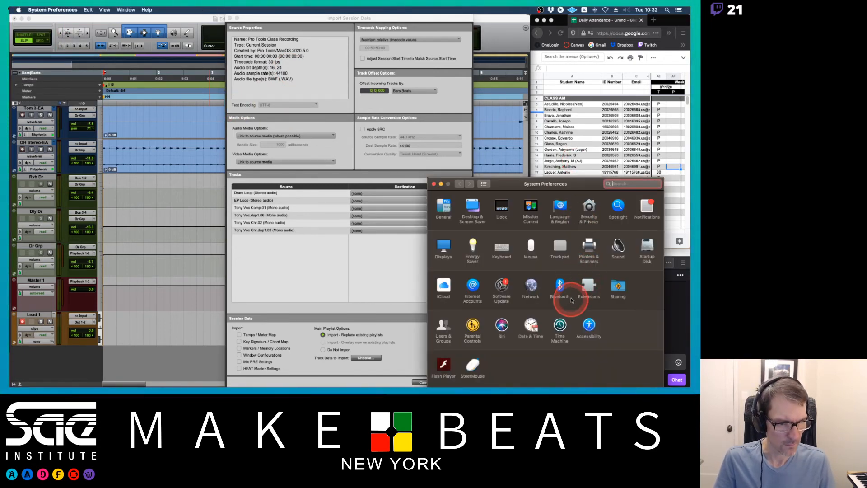
left_click(617, 289)
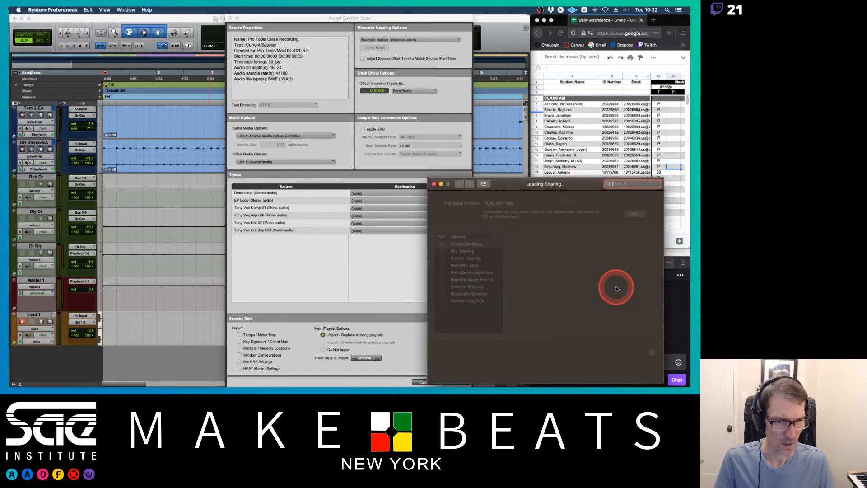
left_click(458, 183)
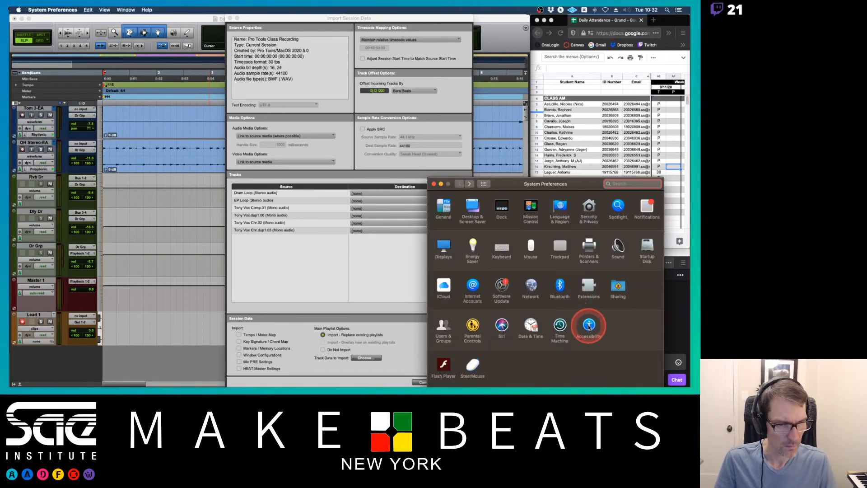
left_click(589, 325)
left_click(493, 249)
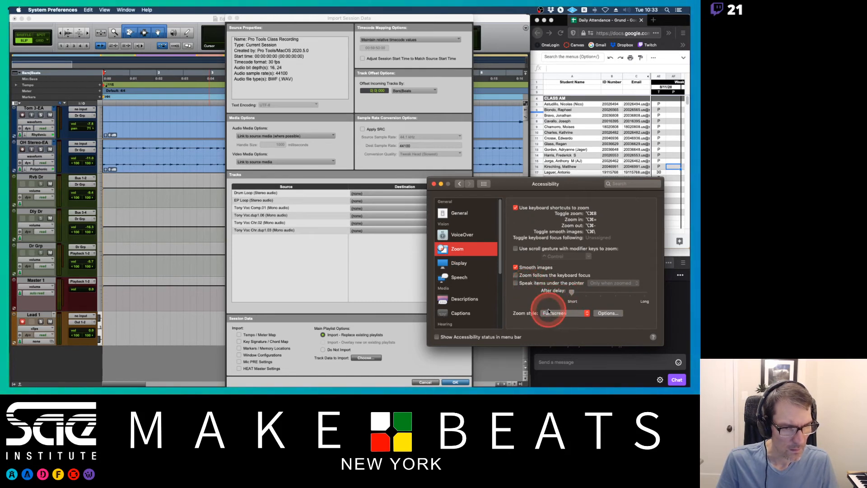
left_click(607, 313)
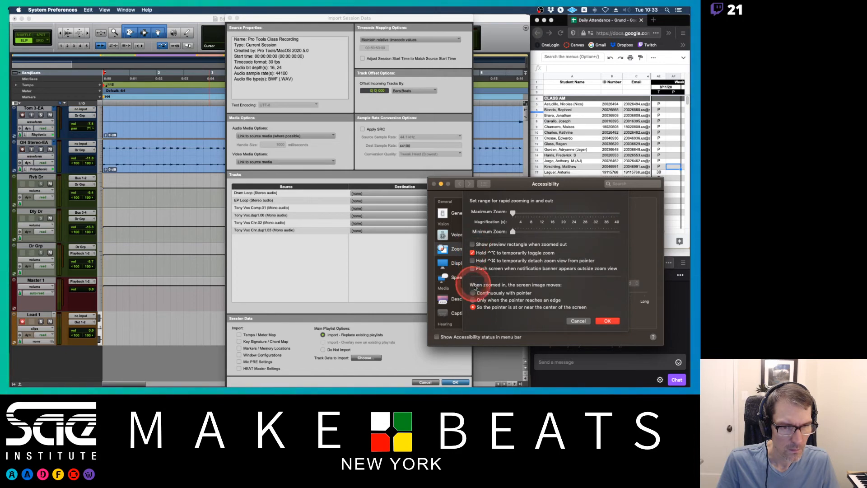
left_click(473, 293)
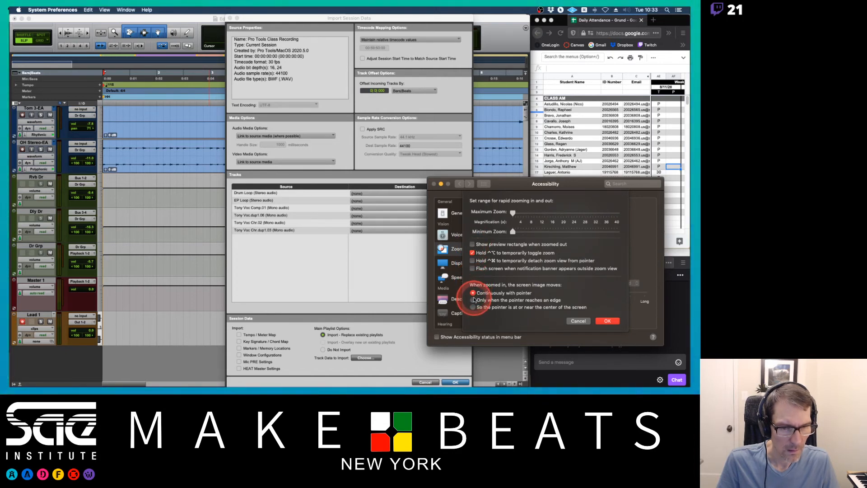
left_click(611, 321)
Change the Zoom options so the screen image moves only when the pointer reaches an edge.
left_click(571, 314)
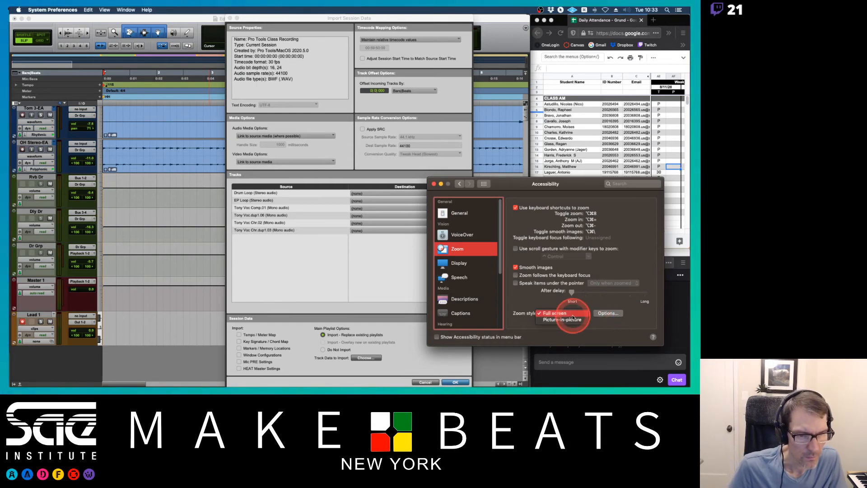
left_click(587, 299)
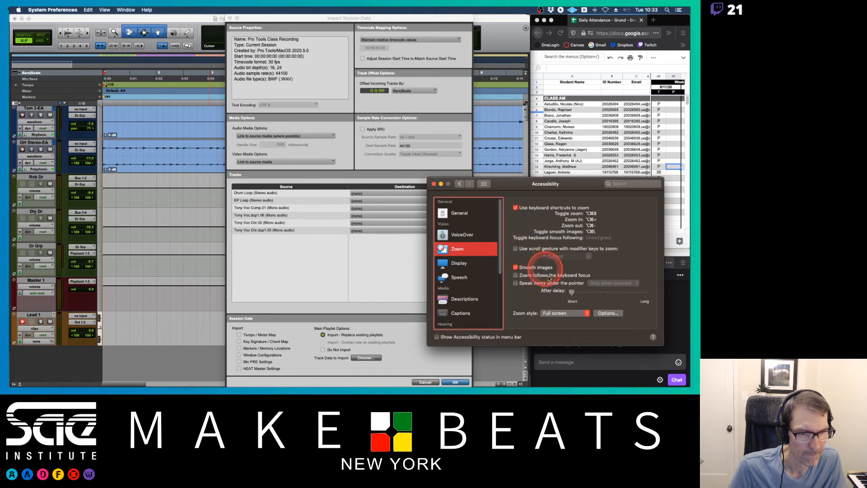
left_click(608, 313)
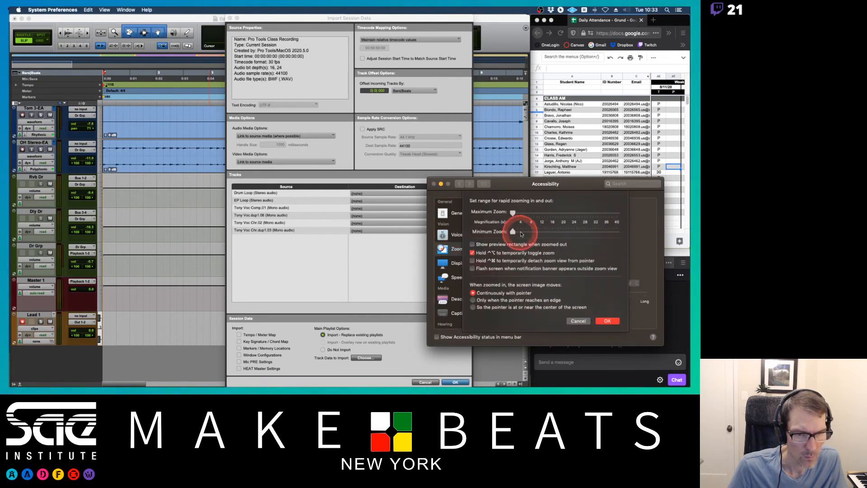
left_click(473, 300)
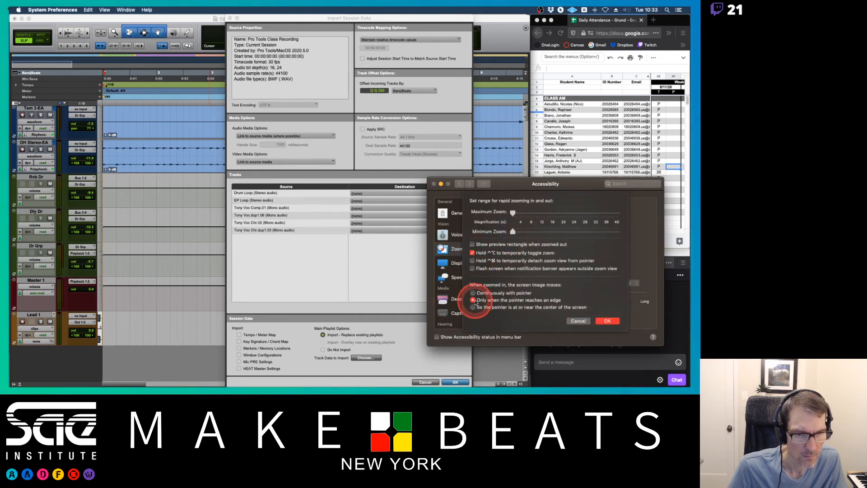
left_click(607, 322)
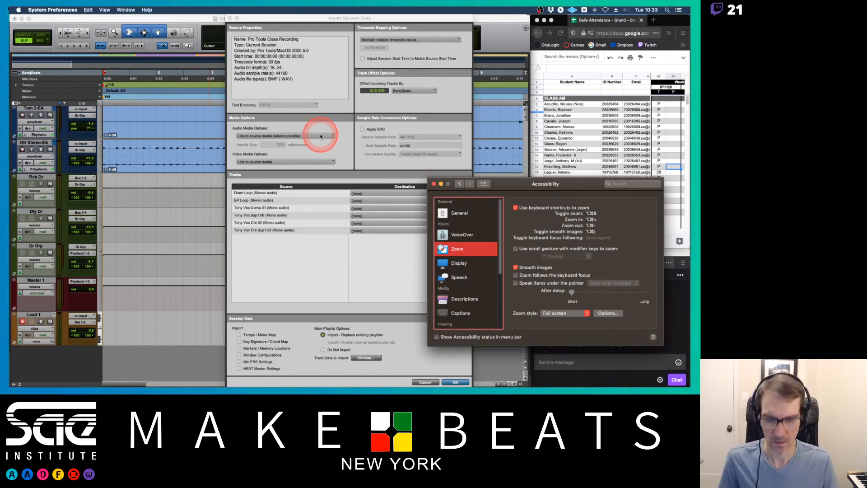
Turn on screen zoom and close the System Preferences window.
key("alt+super+8")
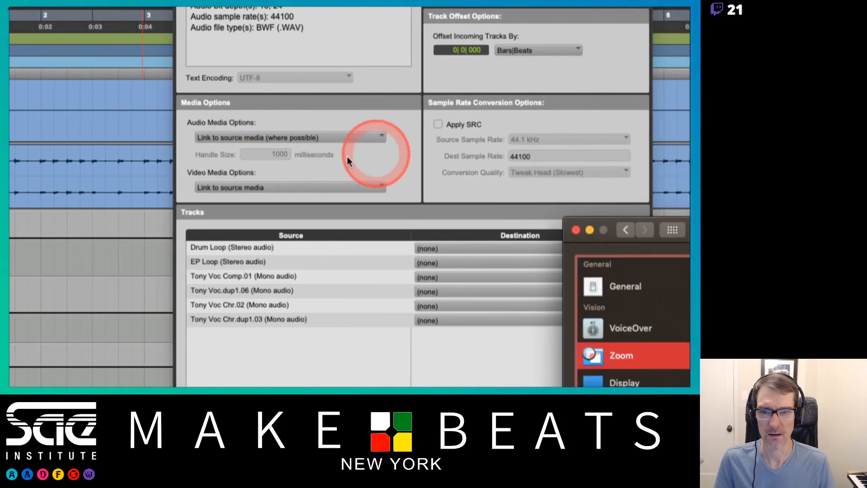
left_click(576, 231)
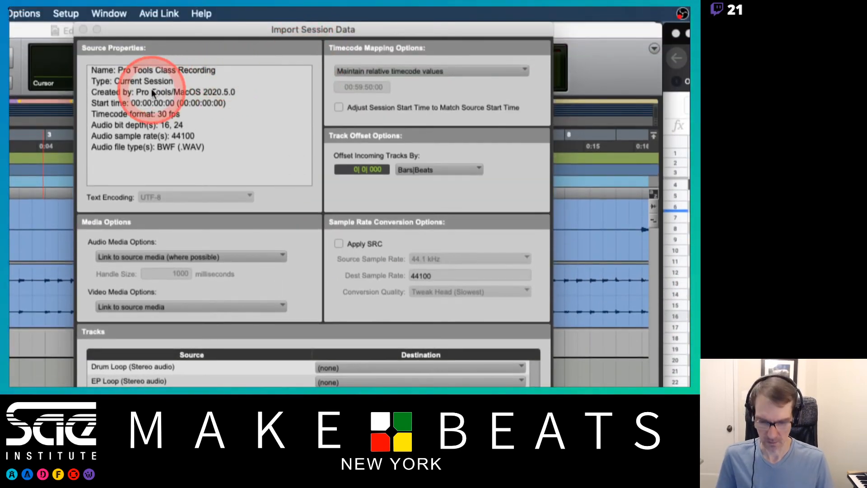
Try enabling Adjust Session Start Time to Match Source Start Time, then clear it again.
scroll(151, 90, "up", 3)
scroll(151, 89, "up", 2)
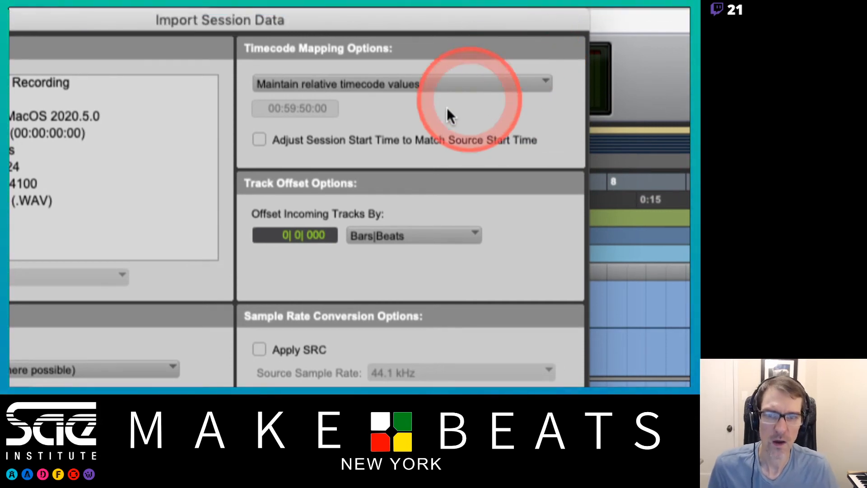
left_click(260, 140)
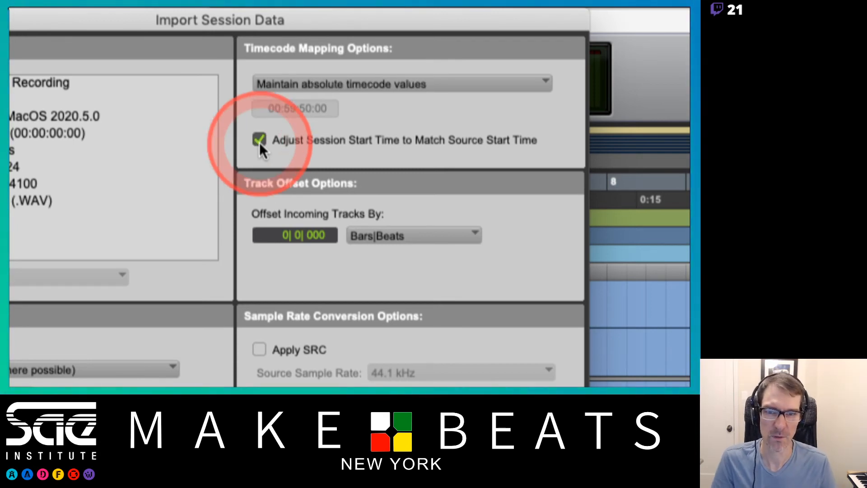
left_click(259, 140)
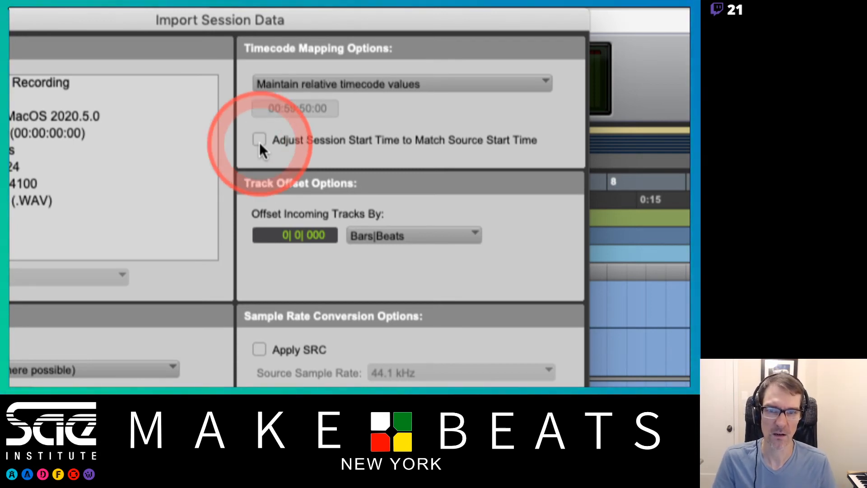
Review the Timecode Mapping and Track Offset unit choices in the Import Session Data dialog without changing them.
left_click(421, 85)
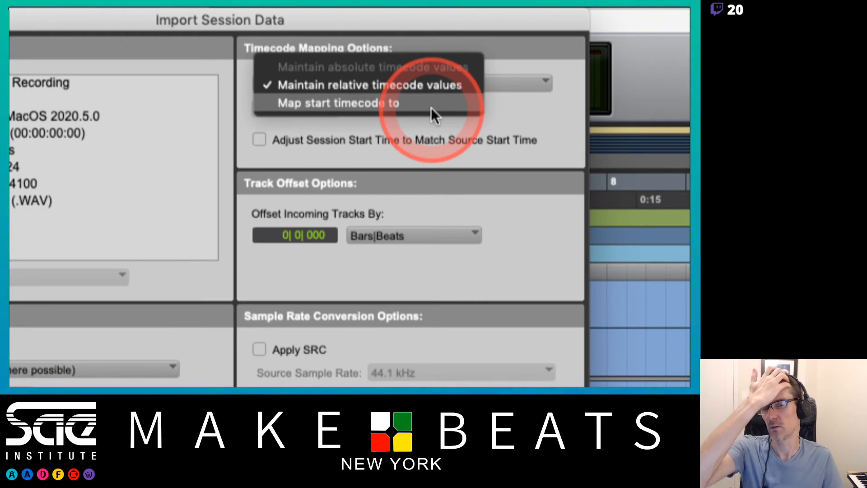
left_click(337, 130)
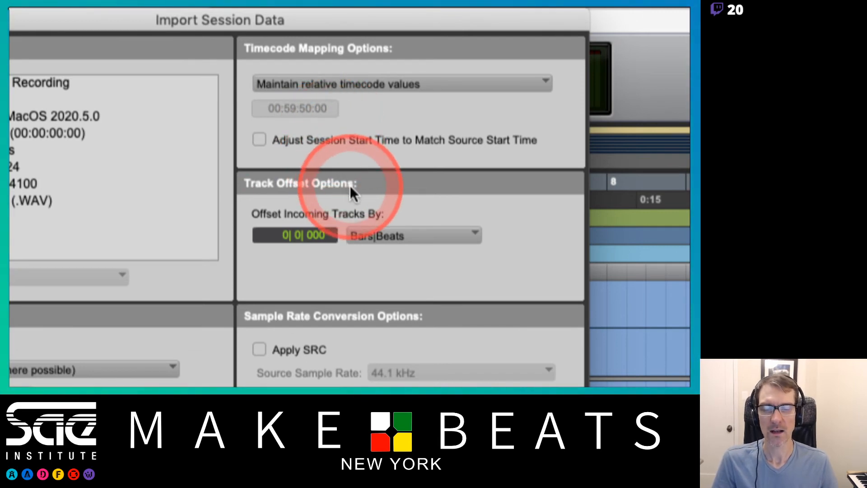
left_click(366, 232)
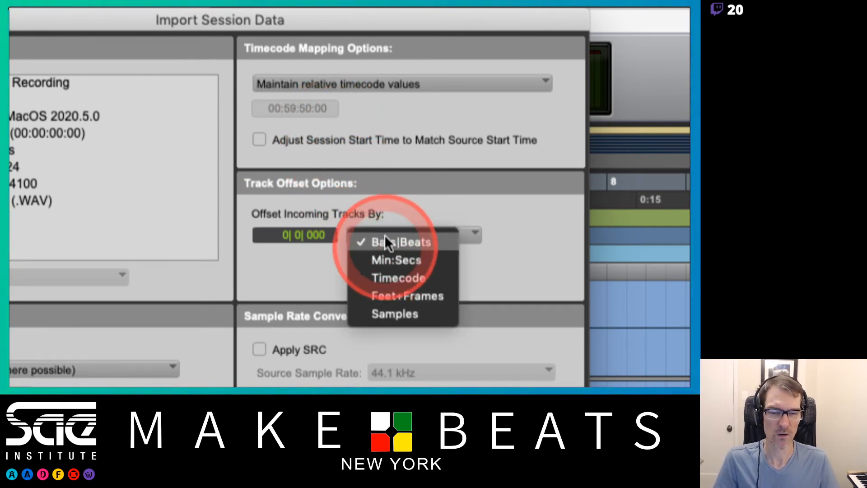
left_click(387, 216)
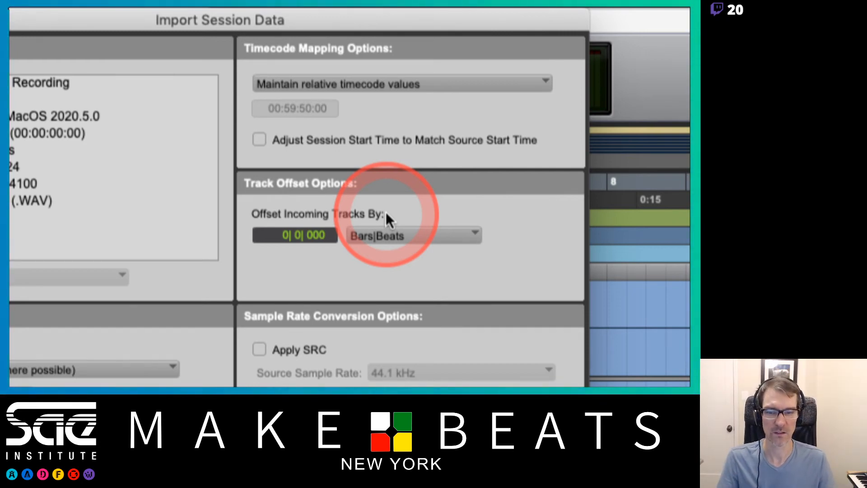
Try offsetting incoming tracks by 8 bars, then reset the offset to 0.
left_click(294, 232)
left_click(280, 237)
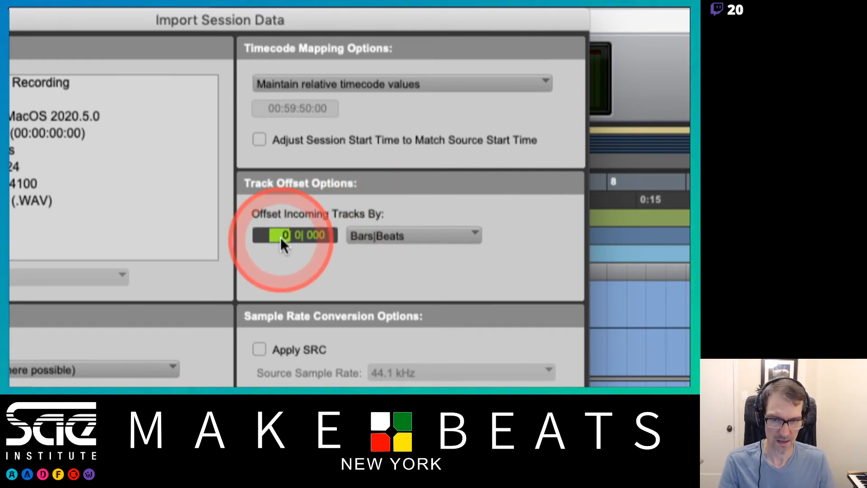
type("8")
left_click(330, 221)
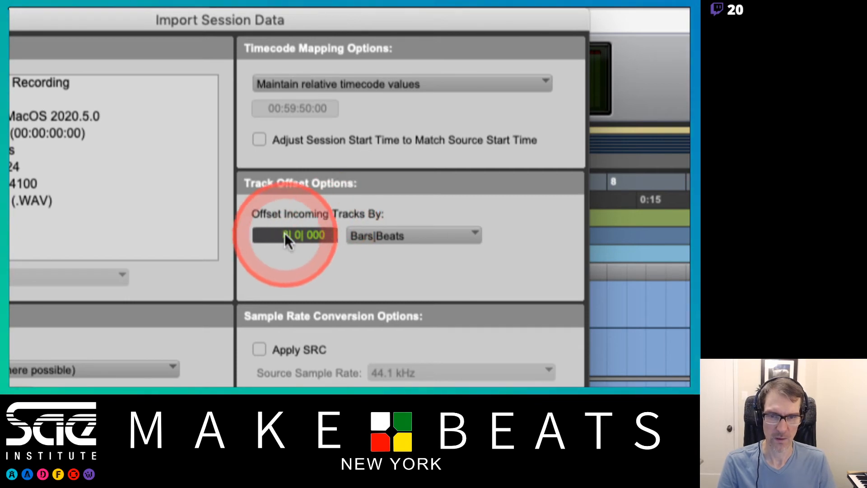
left_click(283, 232)
type("0")
left_click(341, 206)
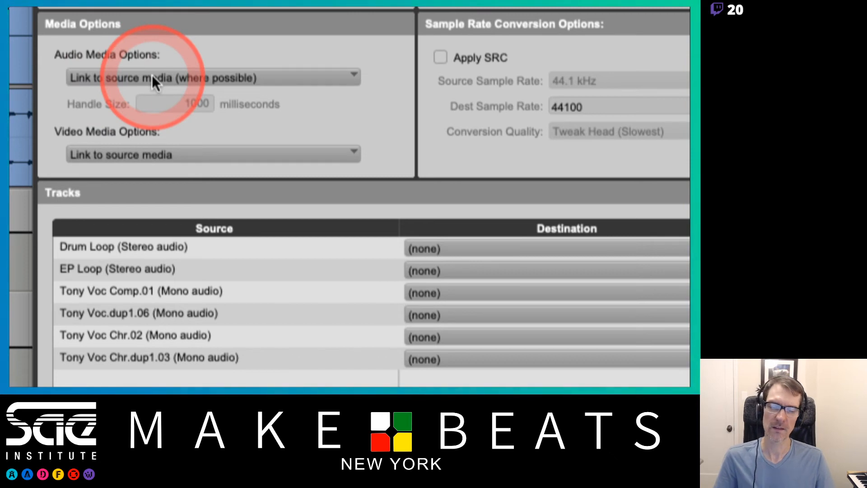
Review the Audio Media Options choices, keeping Link to source media (where possible).
left_click(151, 77)
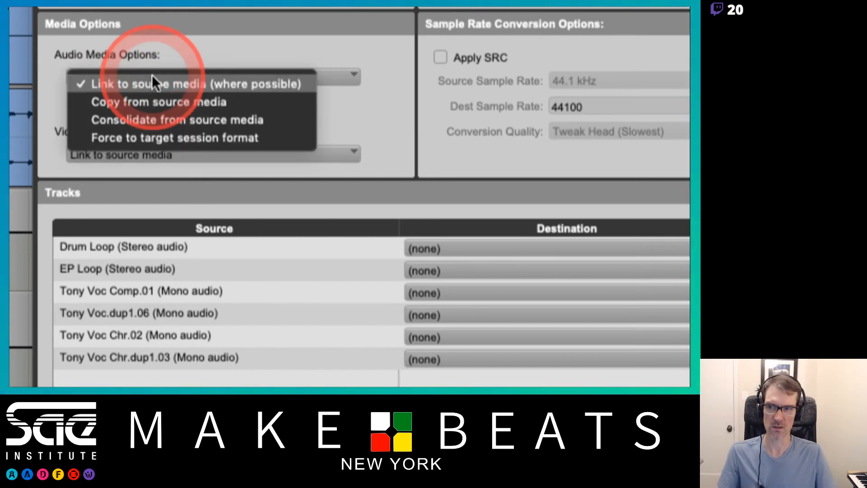
left_click(158, 59)
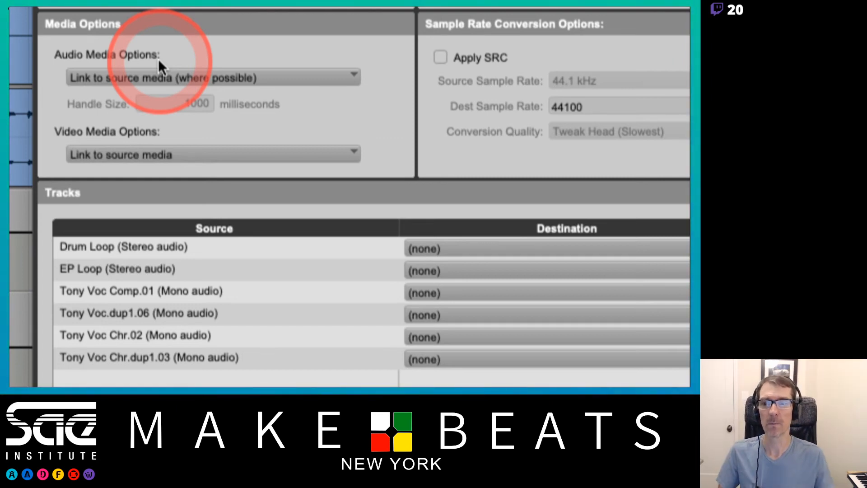
left_click(281, 82)
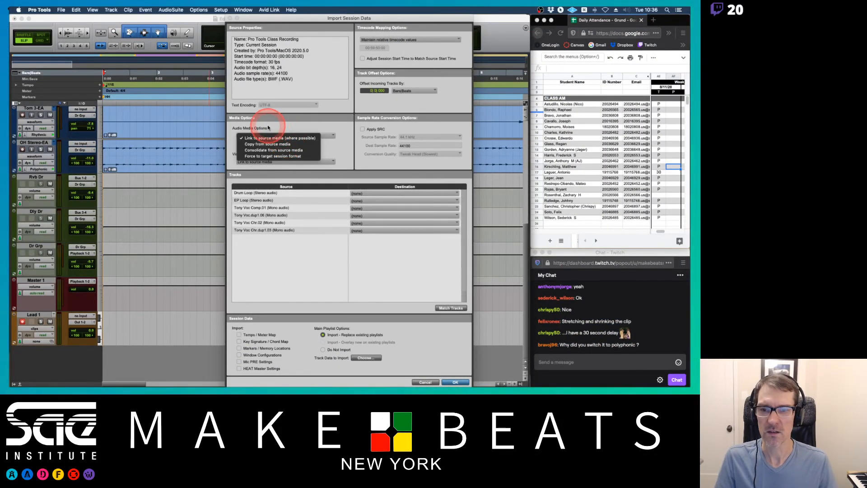
Switch to Preview and page through the notes on the Link to, Copy From and Consolidate From audio media options.
key("super+Tab")
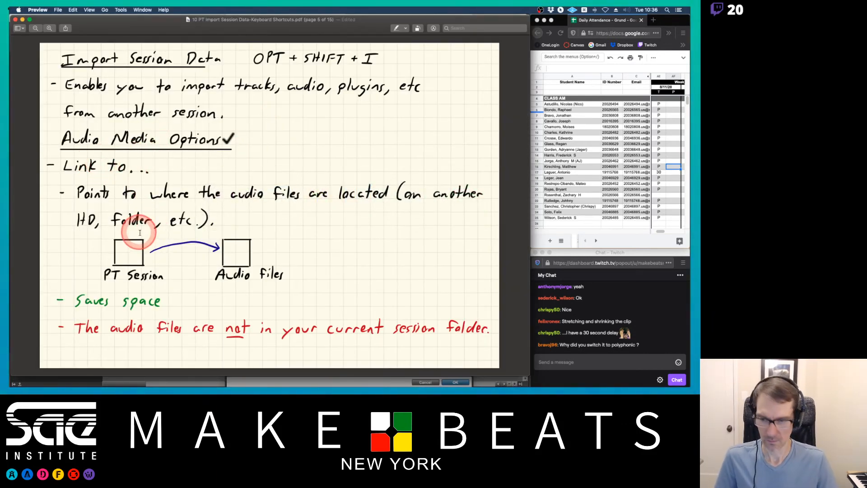
key("Right")
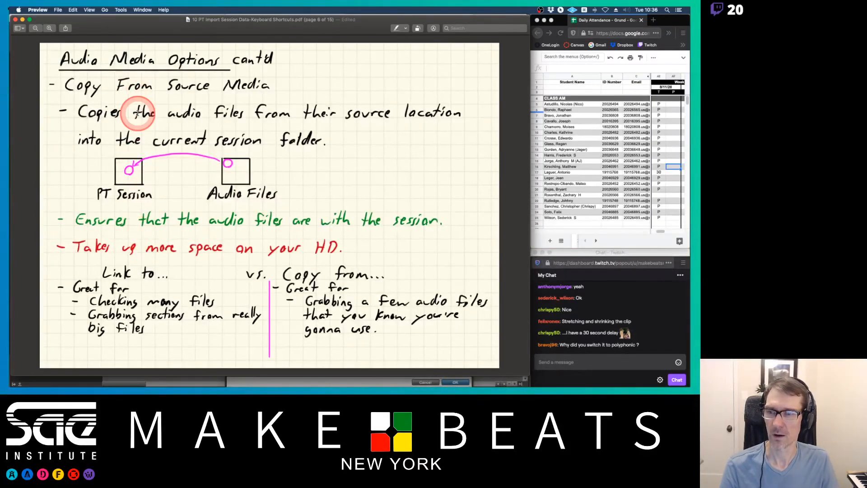
key("Left")
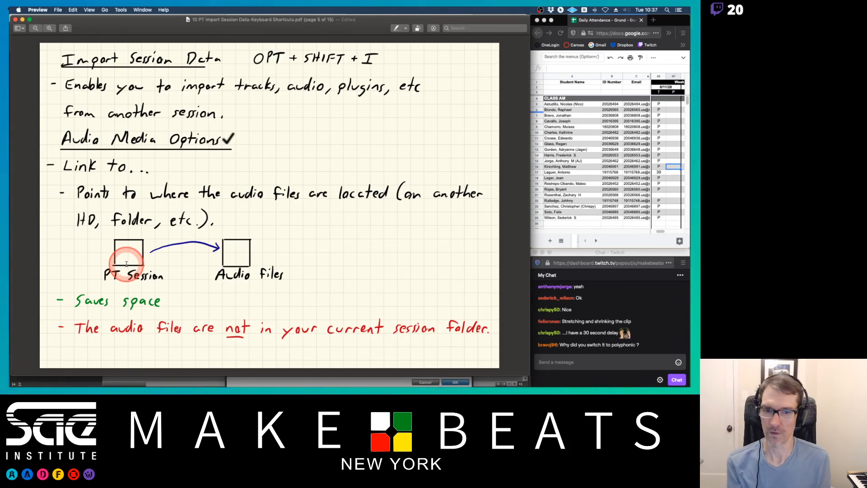
key("Down")
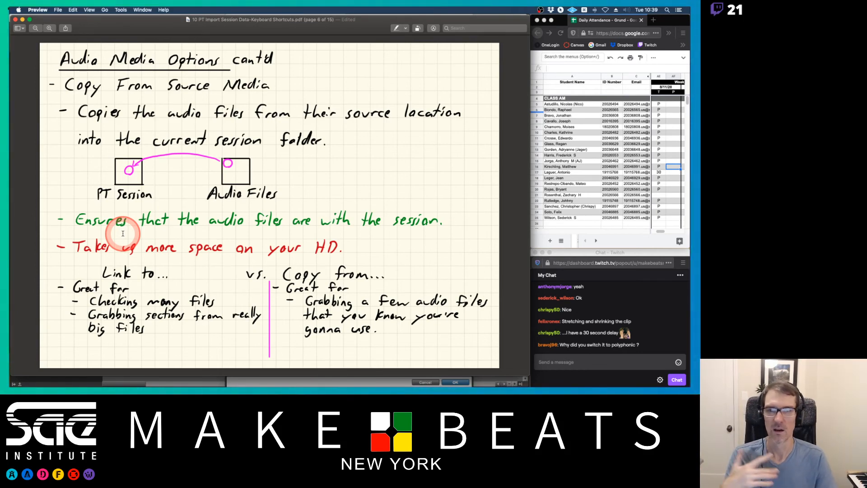
key("Down")
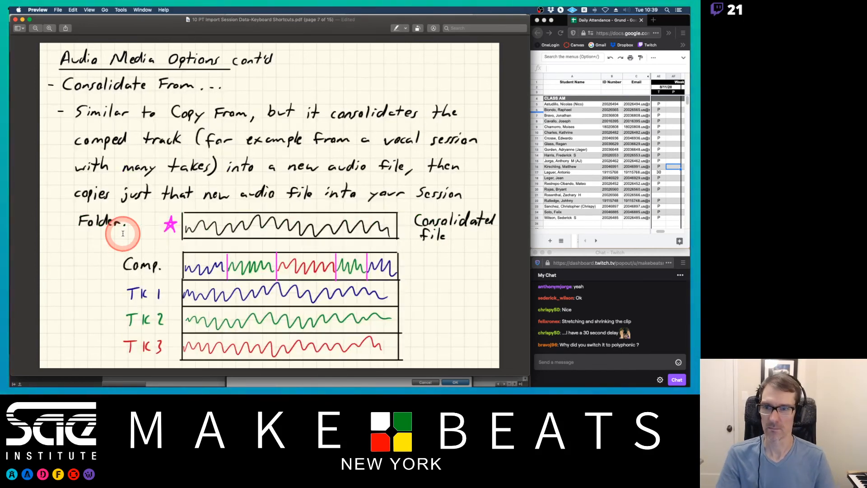
Switch back to Pro Tools to review the Audio Media Options list again, then return to the Preview notes.
key("super+Tab")
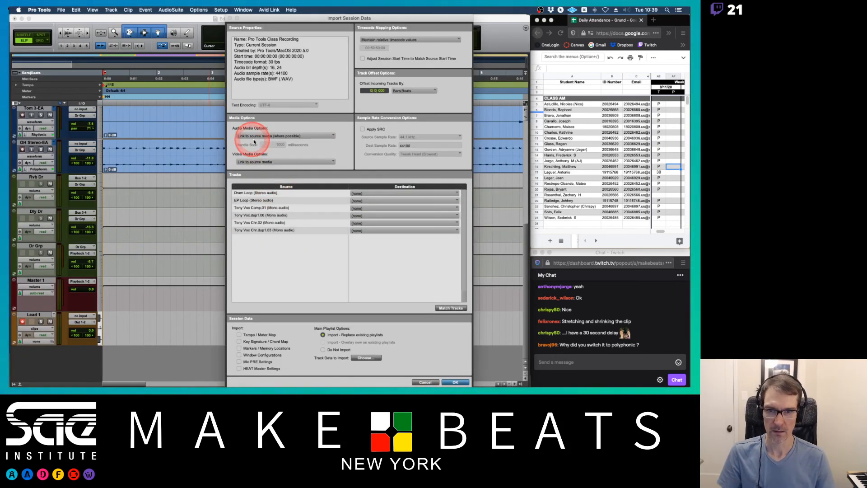
left_click(263, 135)
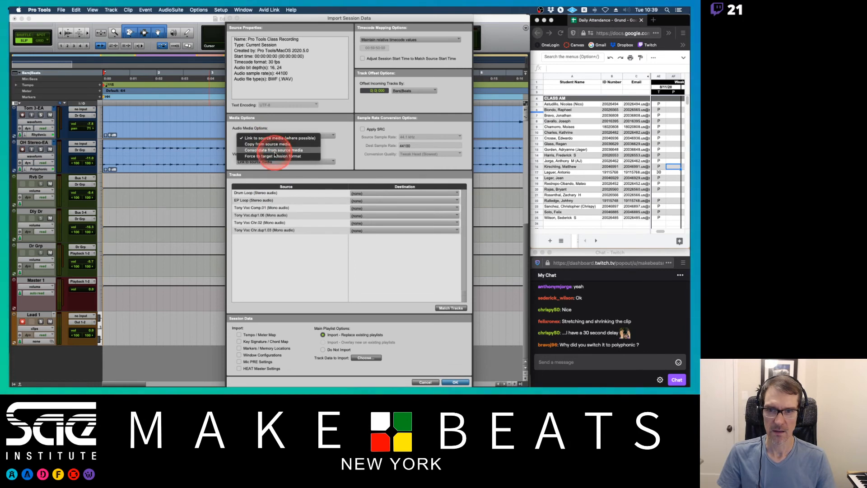
left_click(275, 129)
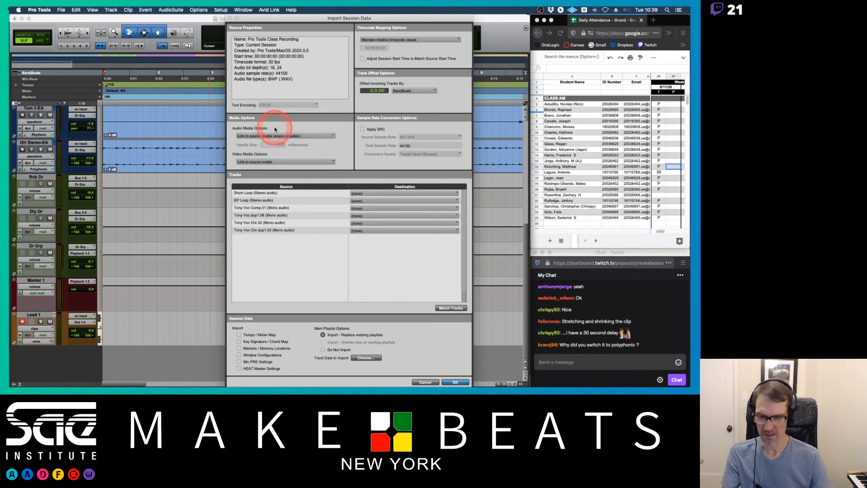
key("super+Tab")
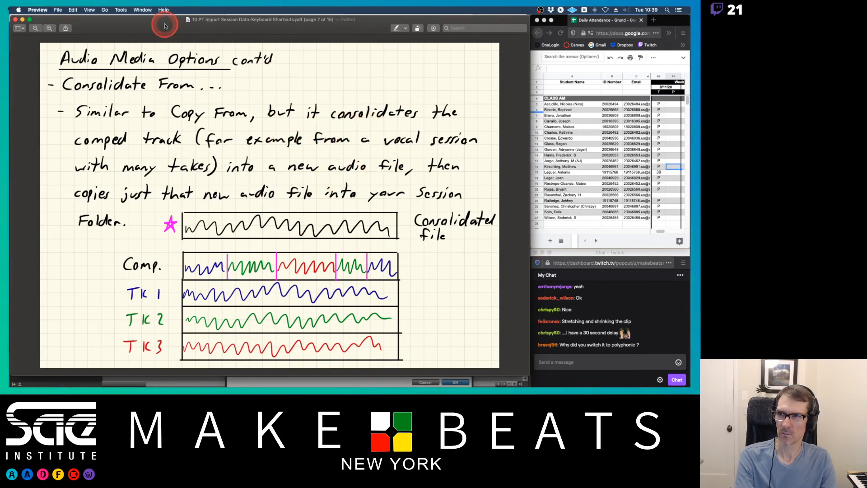
Page back and forth through the Preview notes on Consolidate From and Effects Chains.
left_click_drag(164, 28, 166, 26)
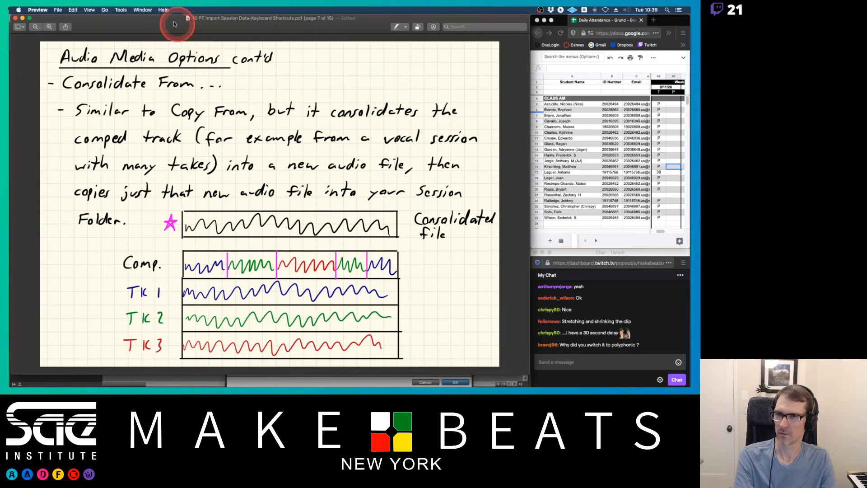
key("Down")
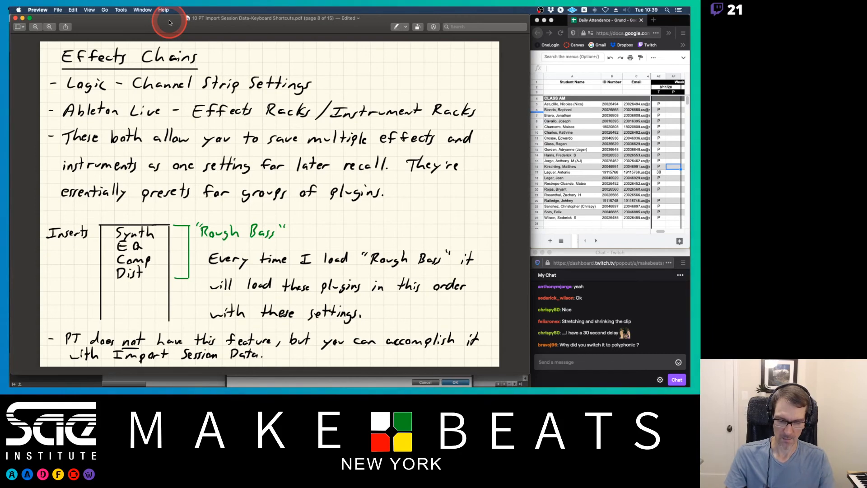
key("Up")
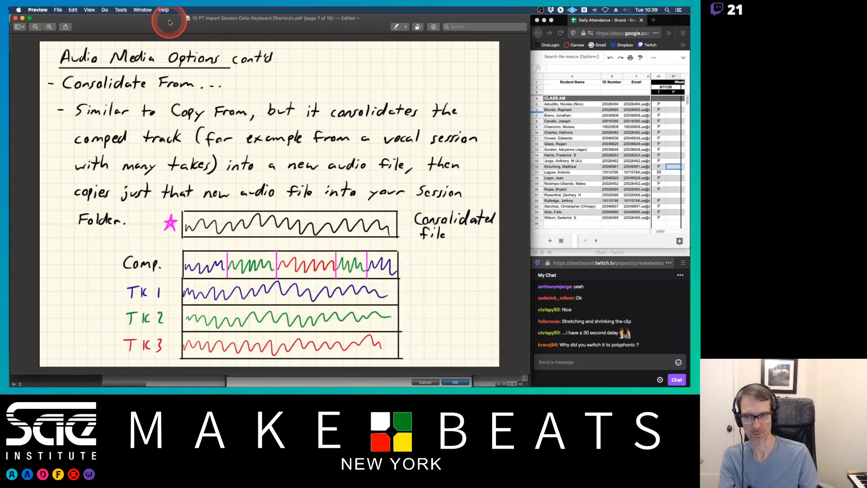
key("Down")
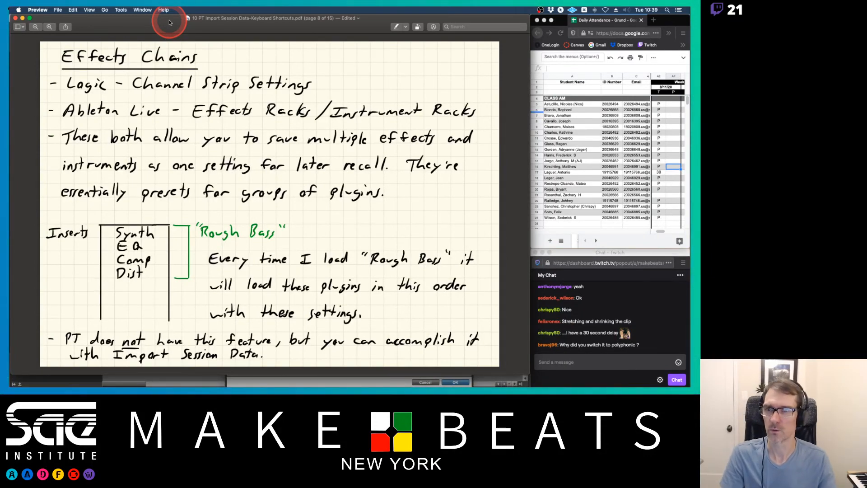
Switch back to Pro Tools and review the Video Media Options choices, keeping Link to source media.
key("super+Tab")
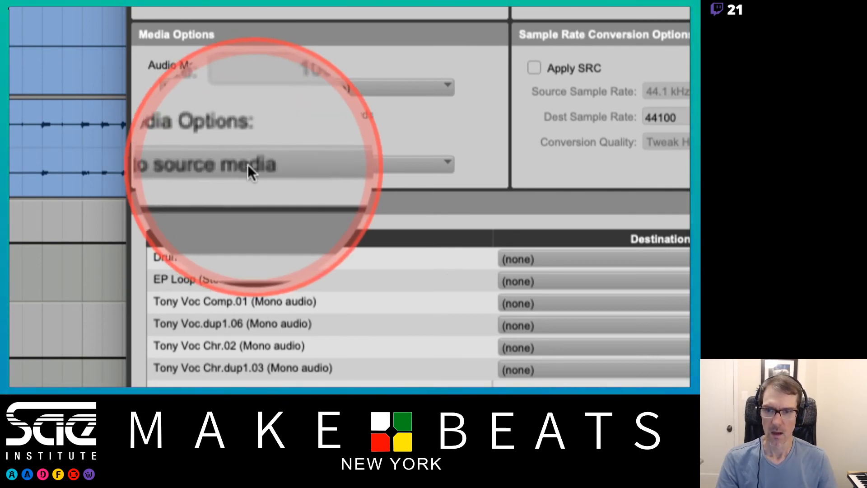
left_click(214, 165)
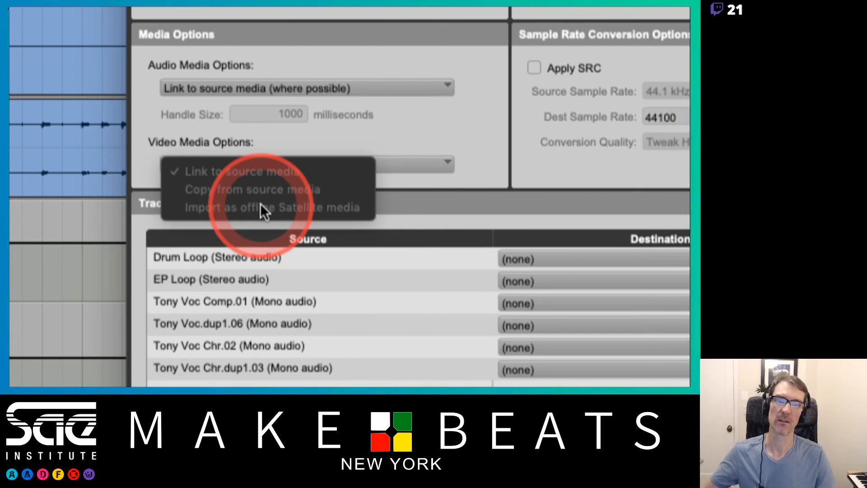
left_click(526, 185)
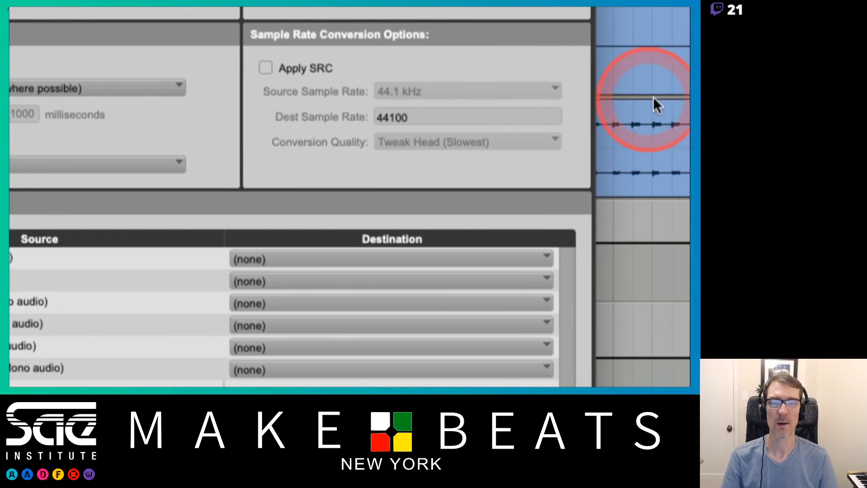
Enable Apply SRC and browse the Source Sample Rate and Conversion Quality choices, keeping 44.1 kHz and Tweak Head (Slowest).
left_click(266, 68)
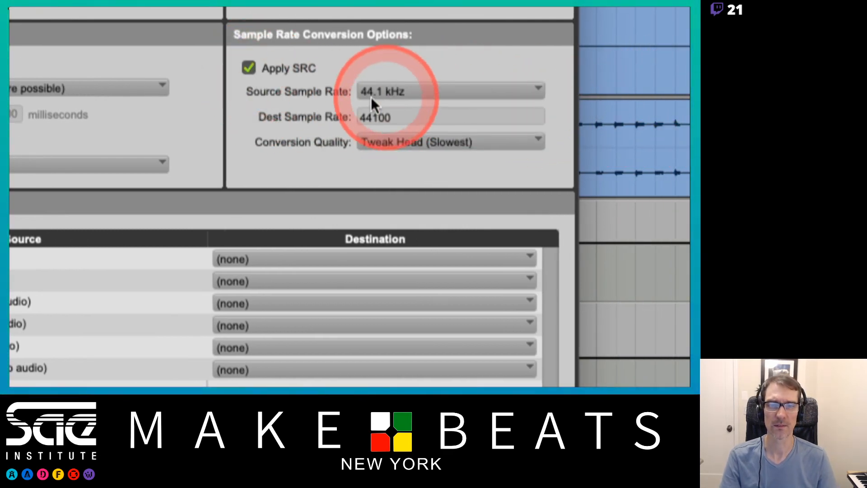
left_click(424, 88)
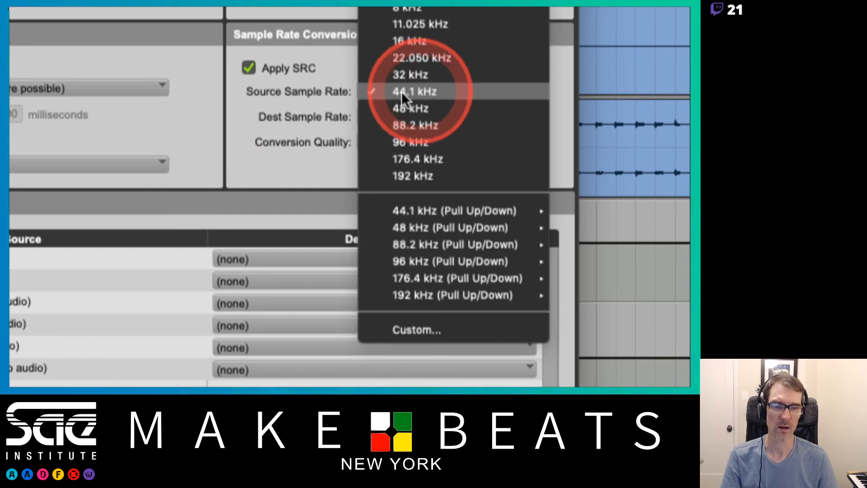
left_click(316, 109)
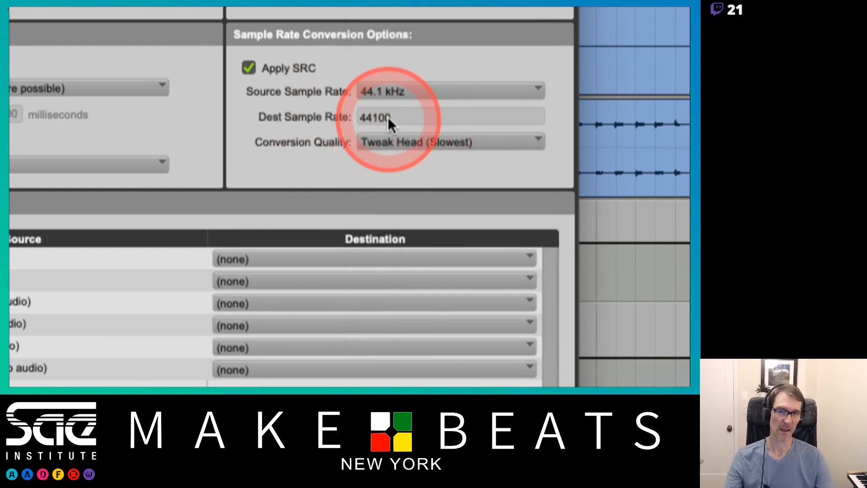
left_click(399, 133)
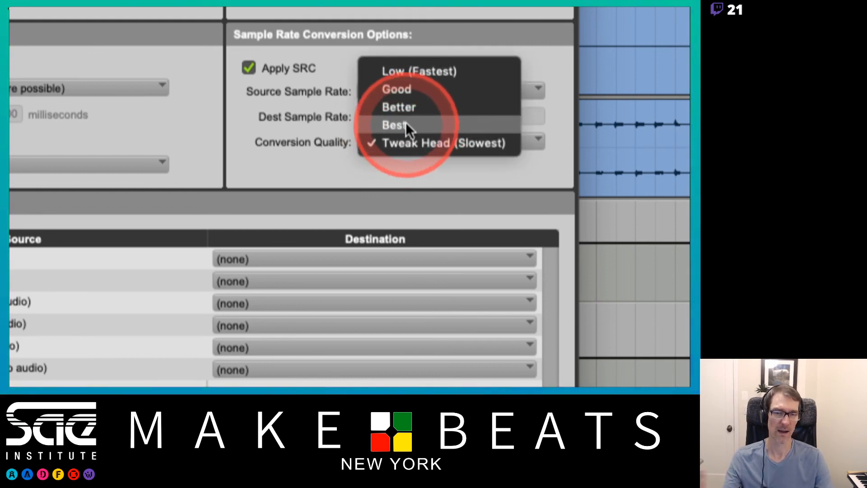
left_click(416, 142)
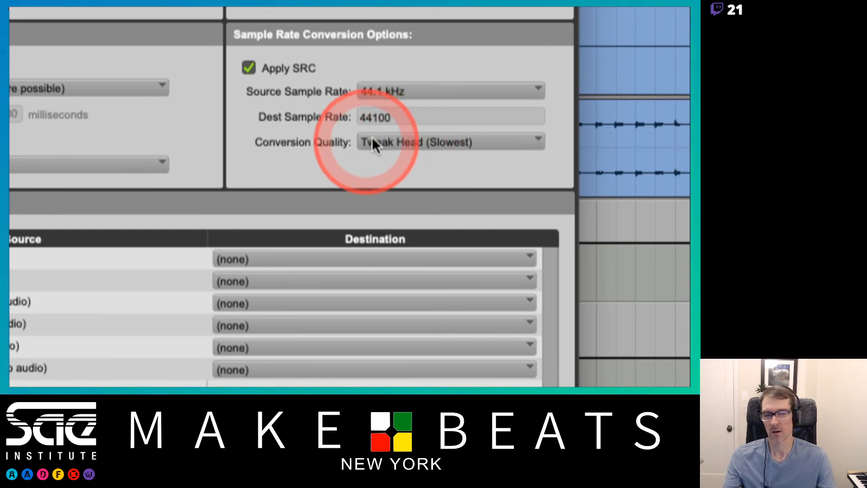
left_click(441, 138)
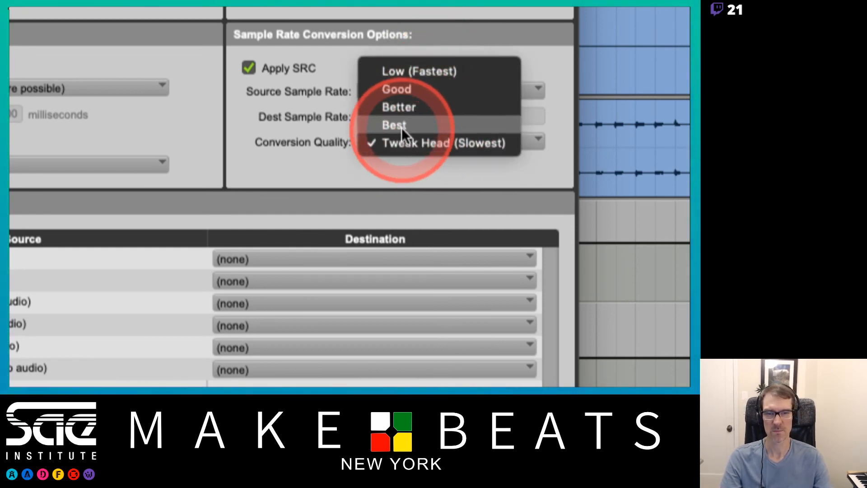
left_click(400, 142)
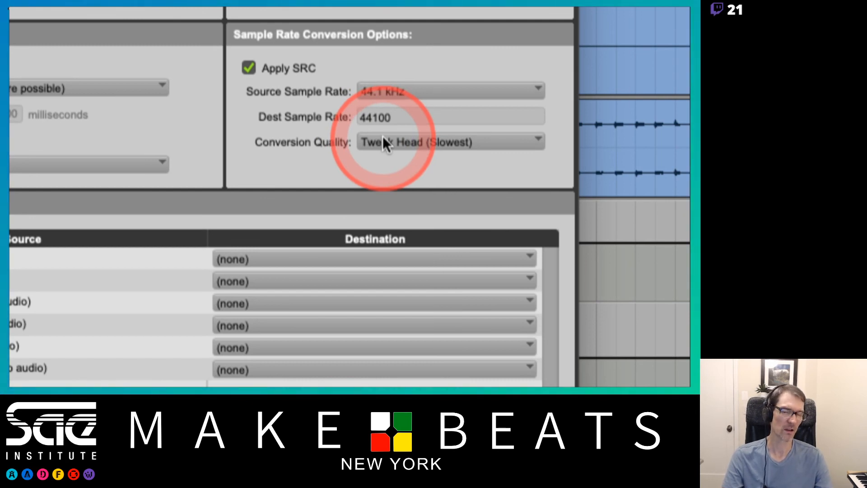
left_click(383, 137)
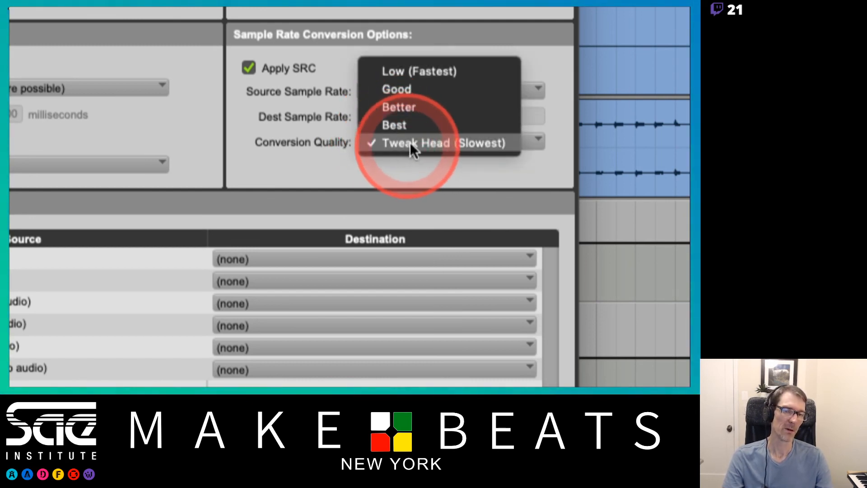
left_click(438, 149)
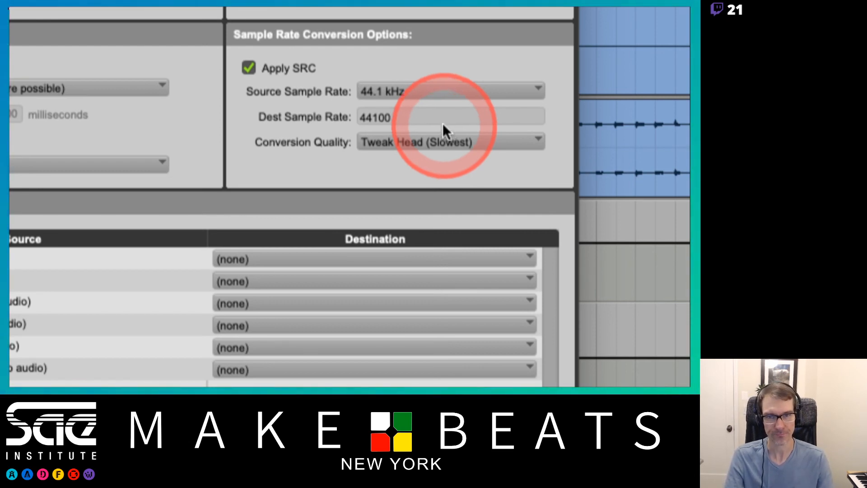
Browse the Source Sample Rate list once more, then turn Apply SRC off.
left_click(416, 90)
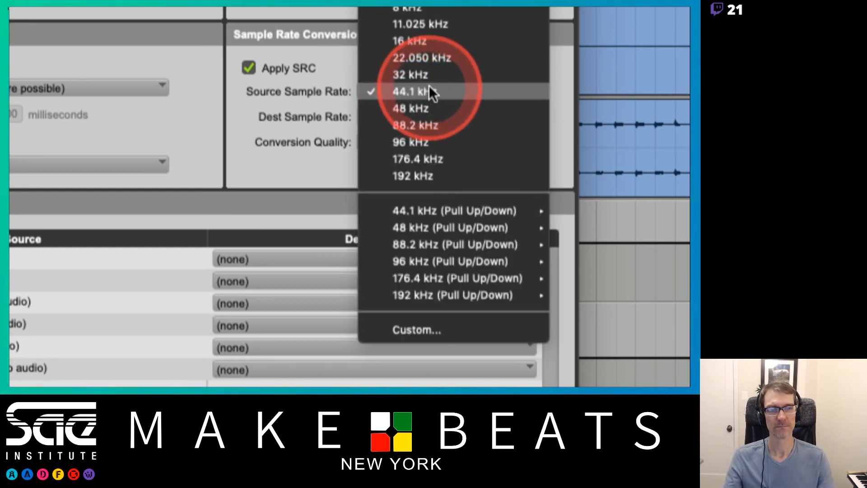
left_click(332, 90)
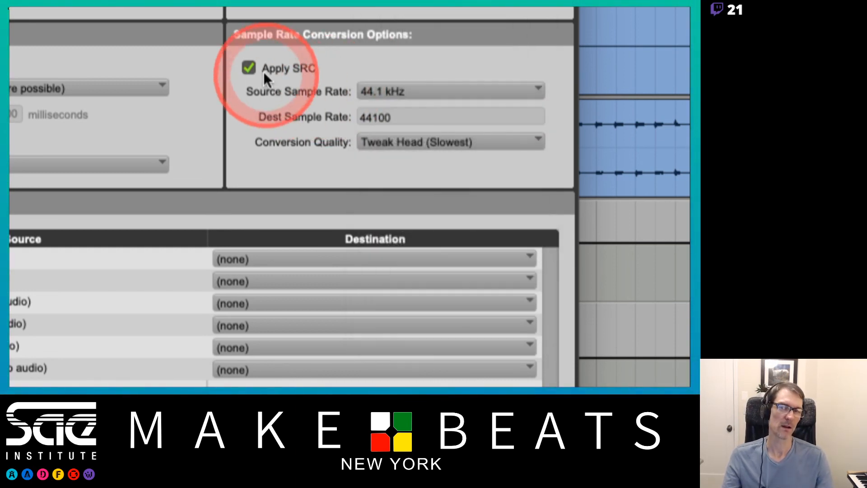
left_click(249, 68)
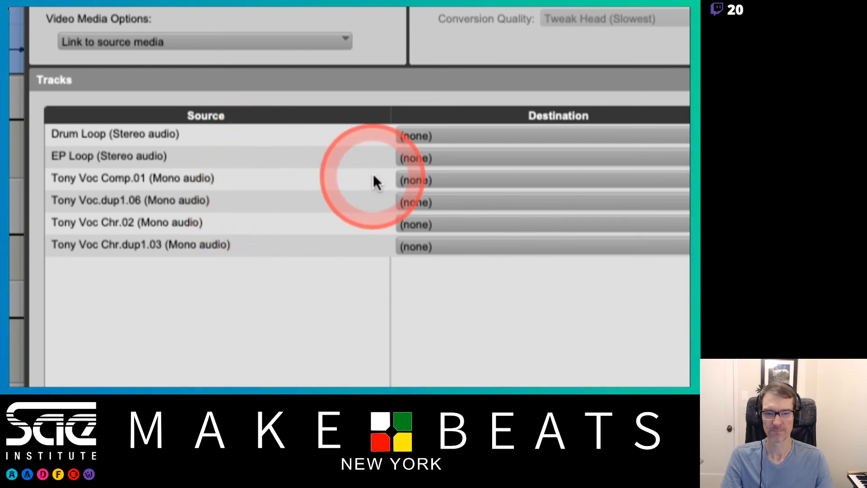
Try assigning Tony Voc Comp.01 to the Kick-EA destination, then set it back to (none).
left_click(423, 177)
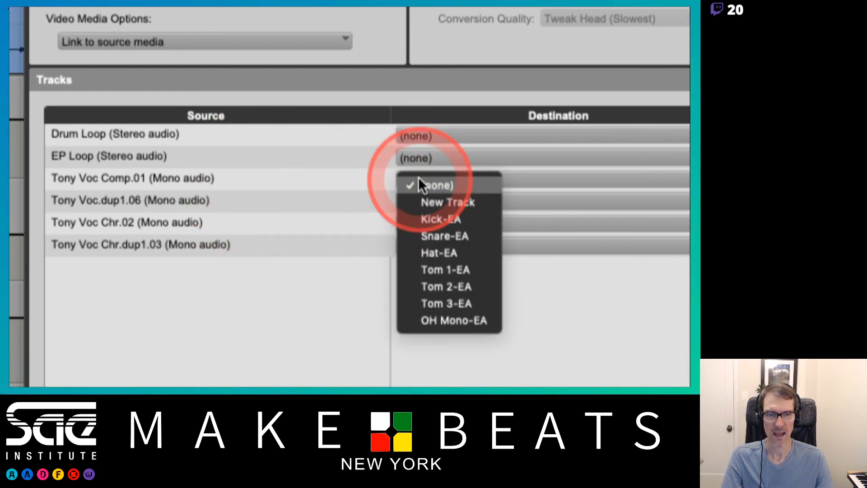
left_click(424, 174)
left_click(423, 174)
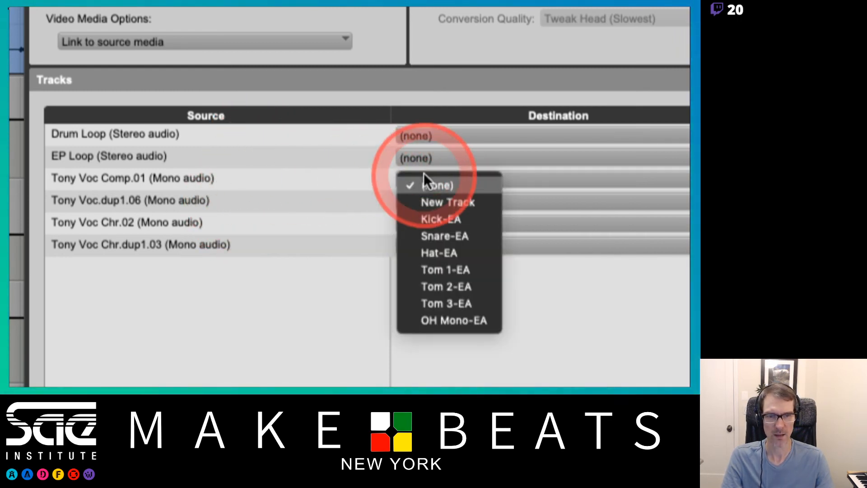
left_click(445, 218)
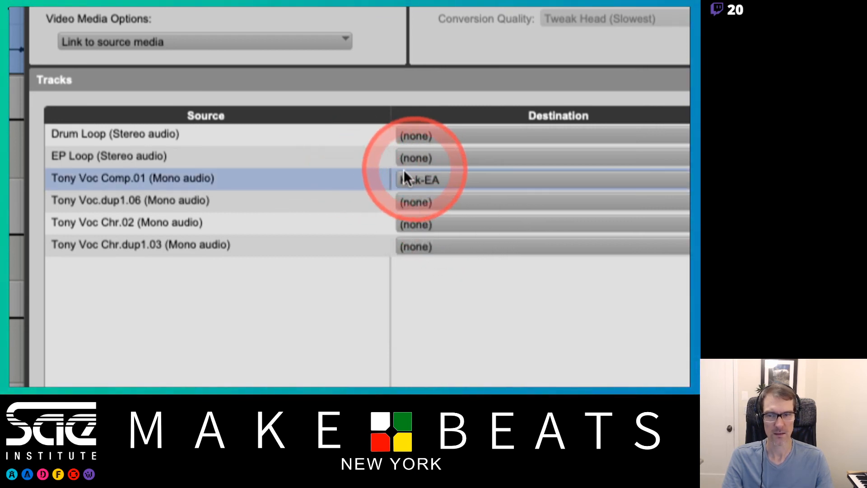
left_click(433, 183)
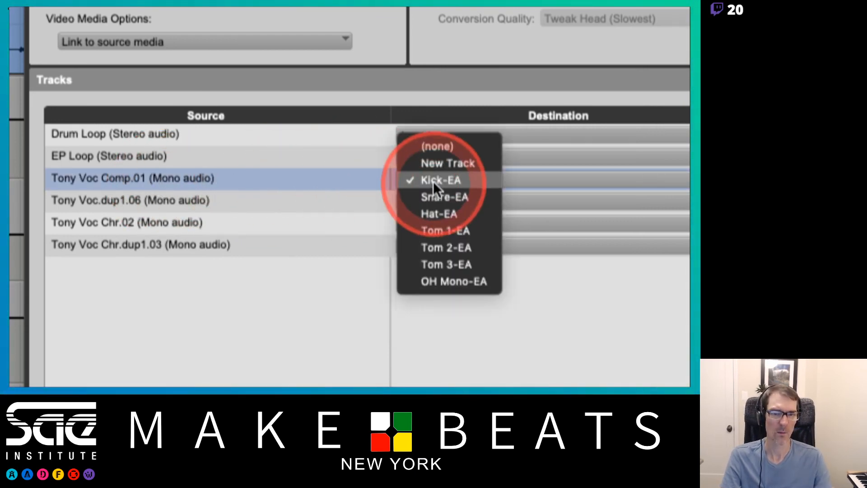
left_click(427, 146)
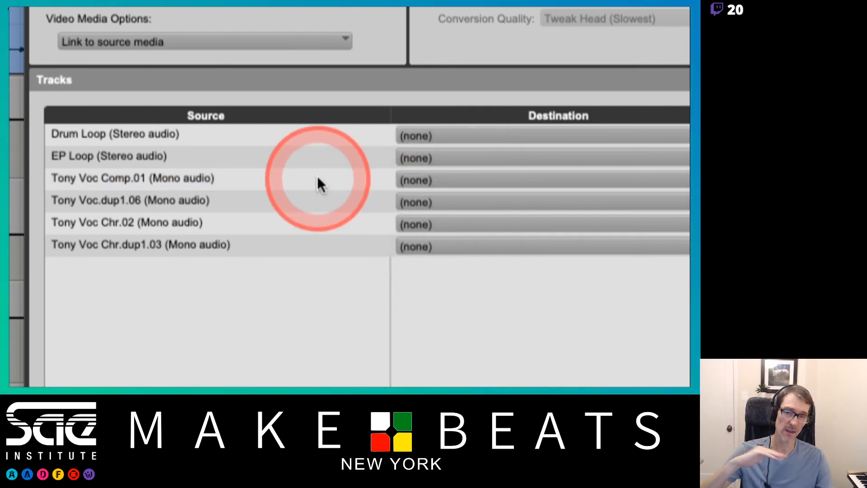
Assign the Tony Voc Comp.01 and Tony Voc.dup1.06 source tracks to New Track.
left_click(317, 177)
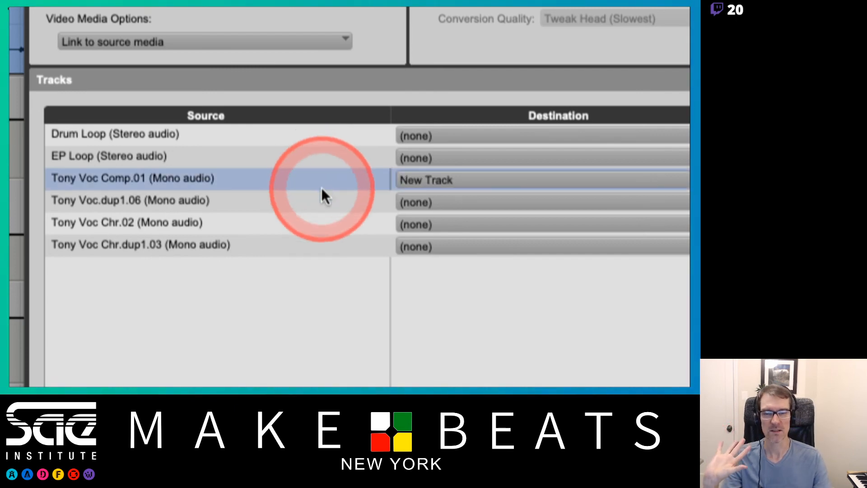
left_click(321, 201, "shift")
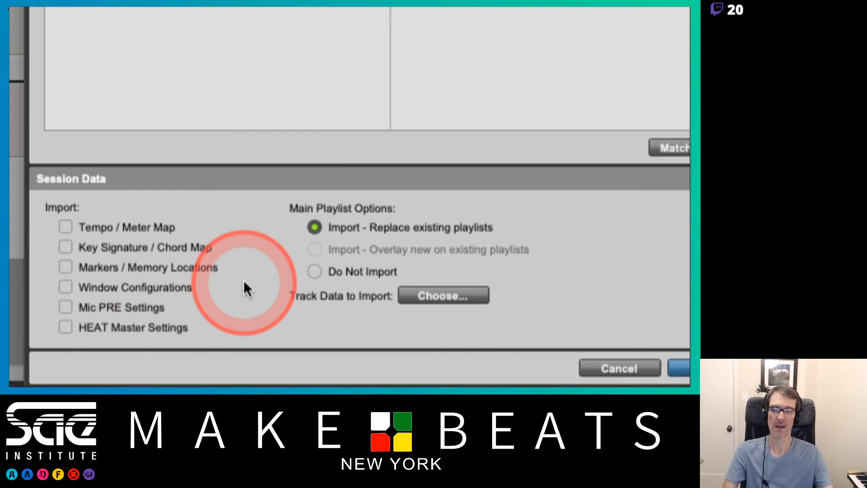
Toggle each Session Data import option and the Do Not Import playlist option, returning all to their defaults.
left_click(67, 225)
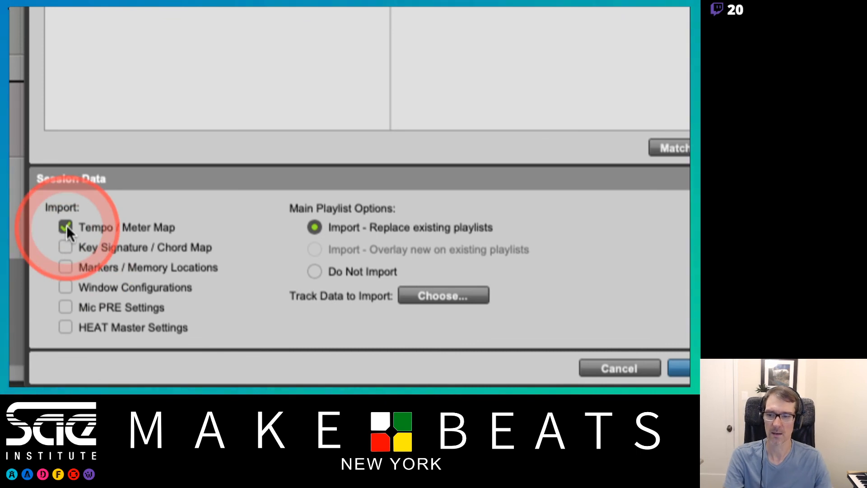
left_click(66, 226)
left_click(64, 246)
left_click(65, 246)
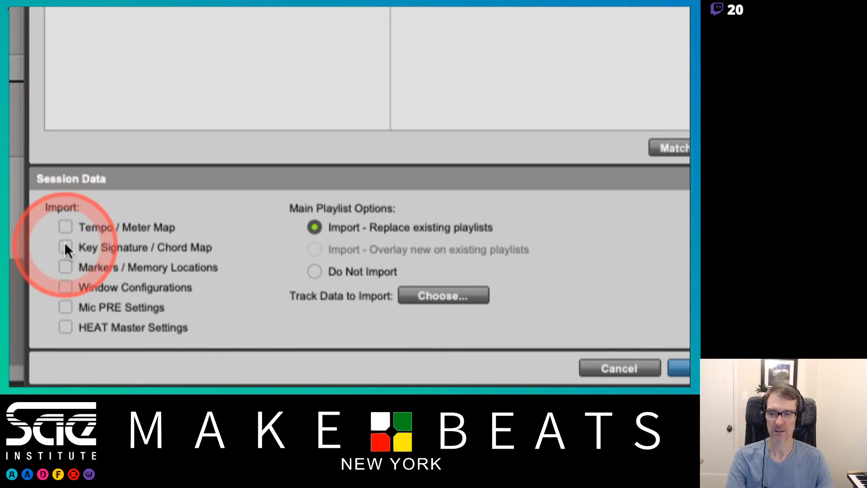
left_click(65, 267)
left_click(65, 267)
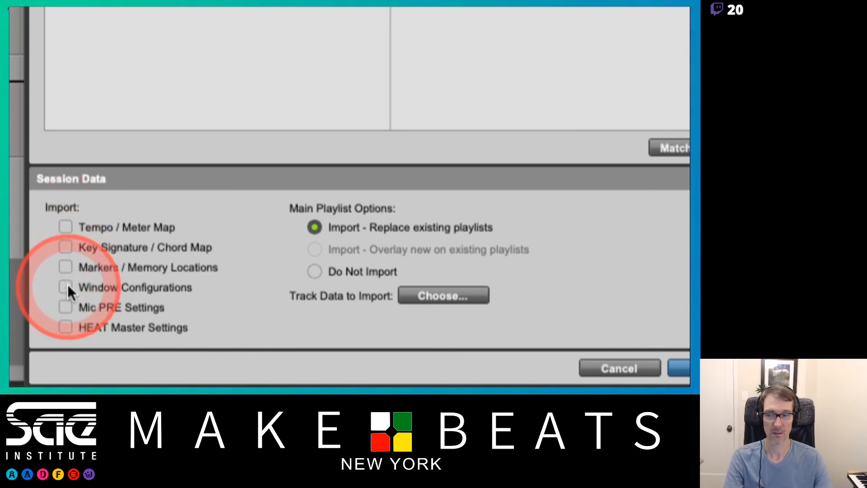
left_click(67, 285)
left_click(65, 306)
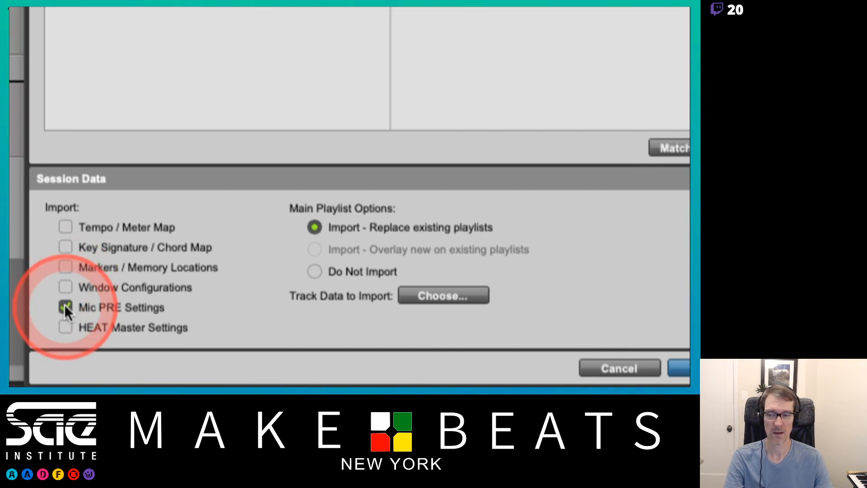
left_click(65, 306)
left_click(64, 325)
left_click(64, 325)
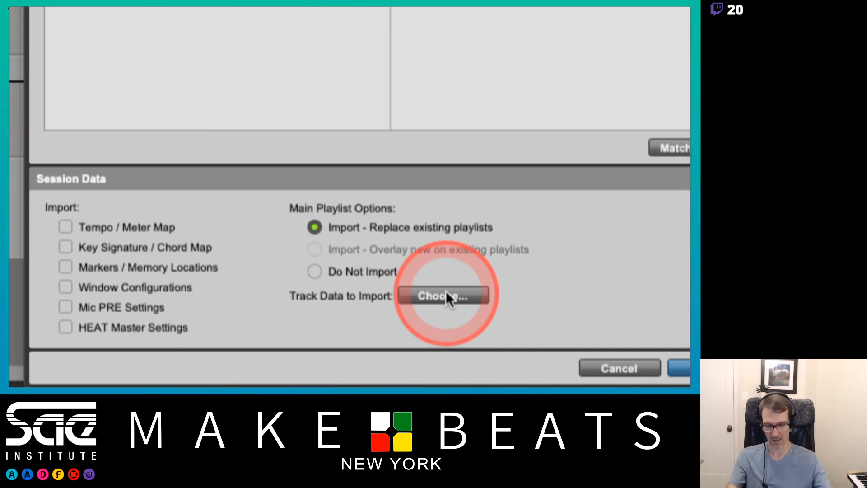
left_click(315, 271)
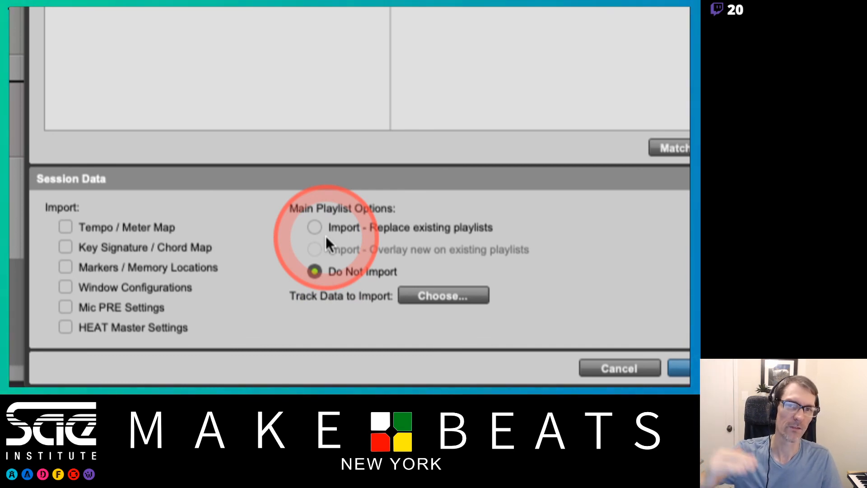
left_click(315, 227)
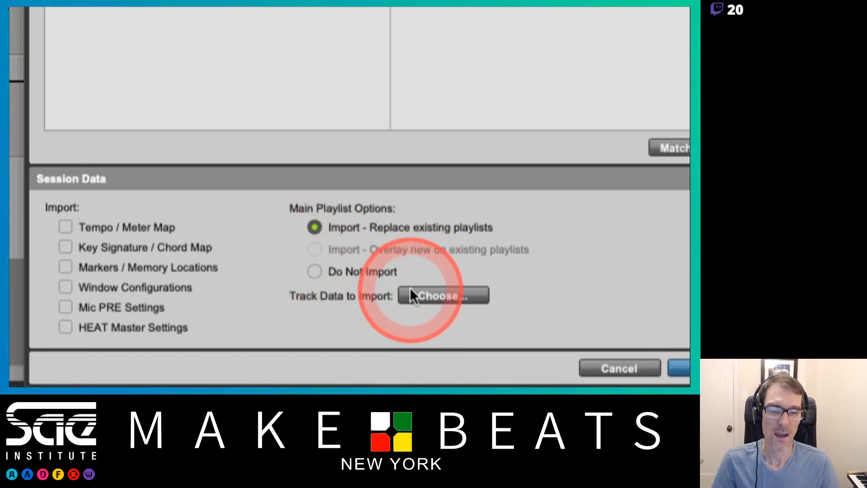
Open the Track Data to Import options, compare presets 1 through 3, and close the dialog.
left_click(423, 292)
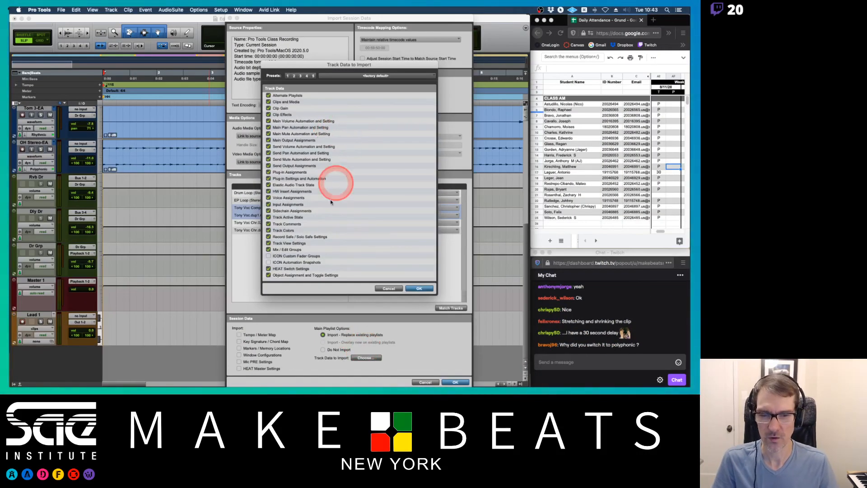
left_click(295, 76)
left_click(288, 76)
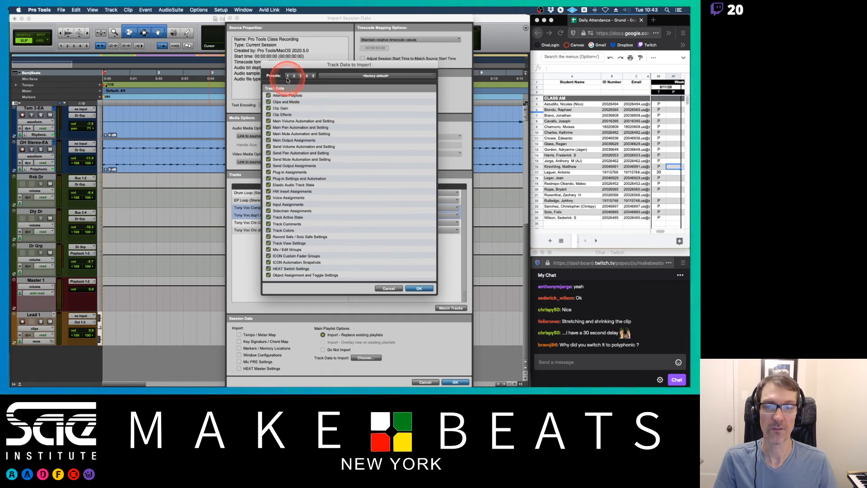
left_click(294, 76)
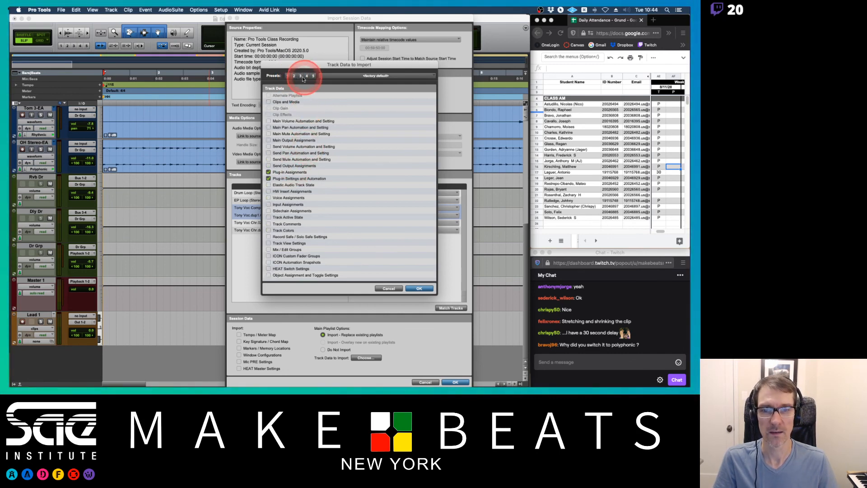
left_click(301, 76)
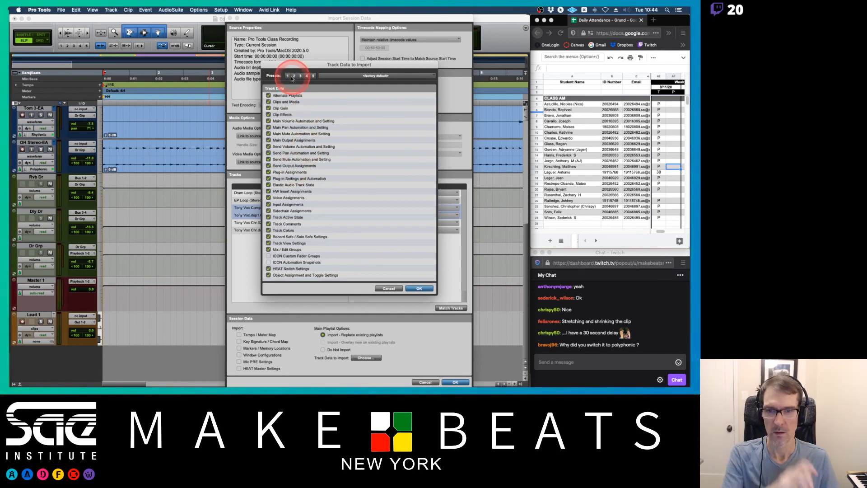
left_click(288, 76)
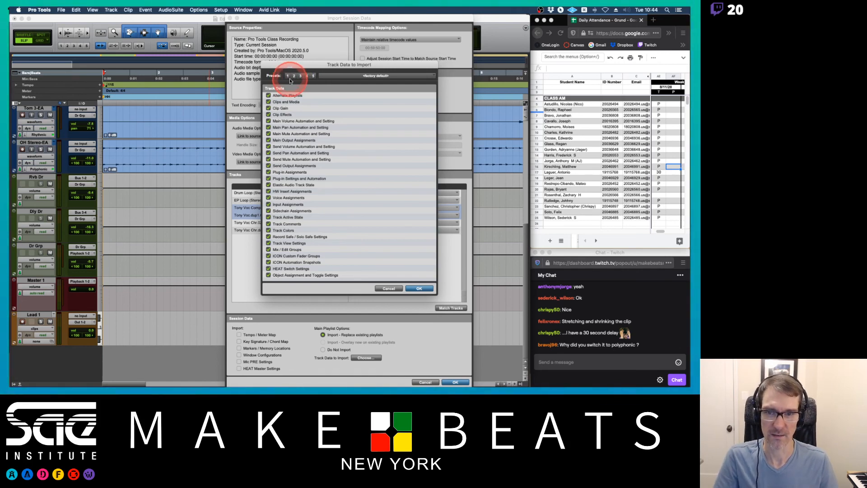
left_click(420, 289)
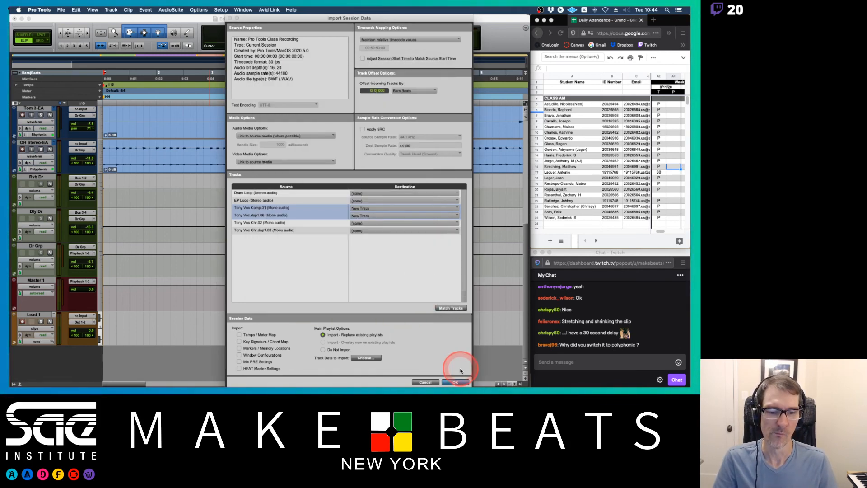
Confirm the session data import and review the two new vocal tracks in the Mix window.
left_click(455, 382)
left_click(455, 383)
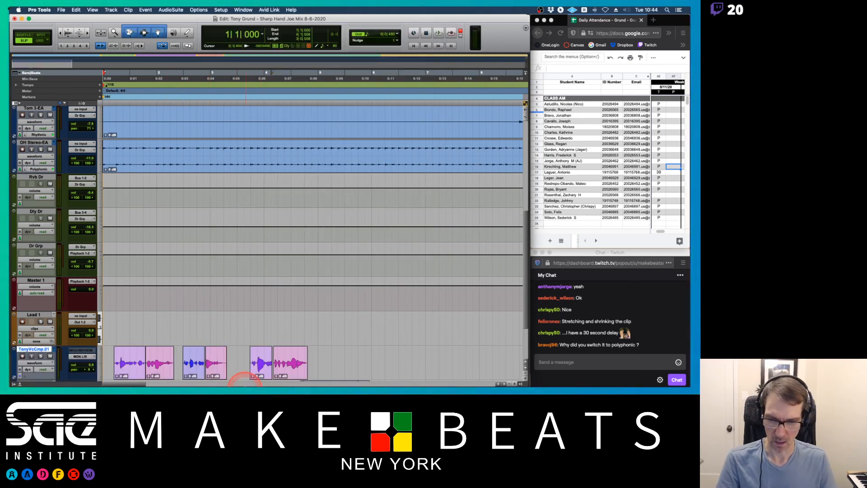
key("super+equal")
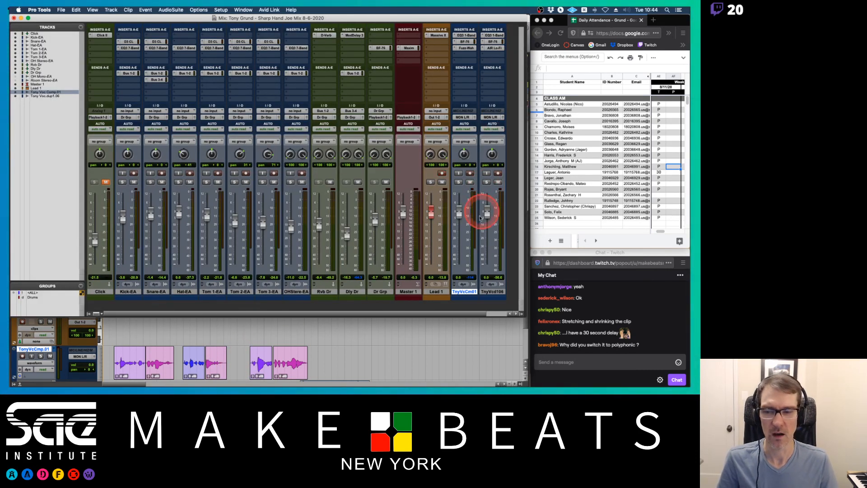
scroll(464, 361, "up", 5)
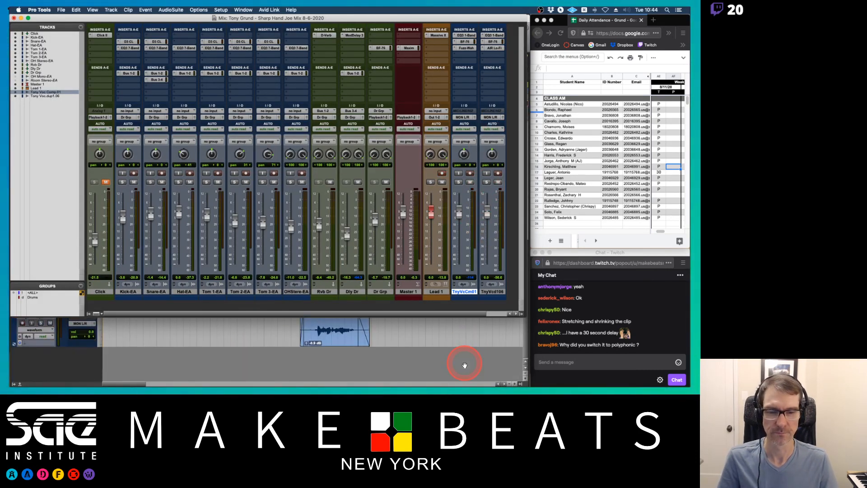
scroll(465, 365, "down", 5)
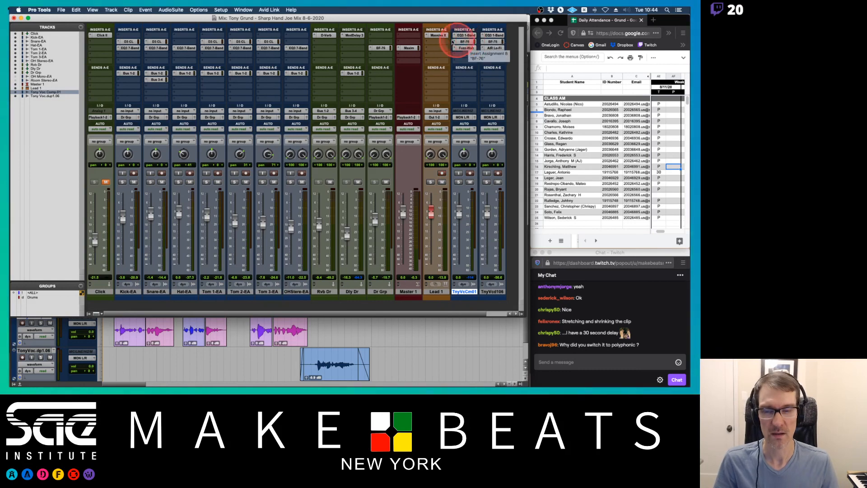
Start another session data import from Pro Tools Class Recording.ptx and dismiss the start-time notice.
key("alt+shift+i")
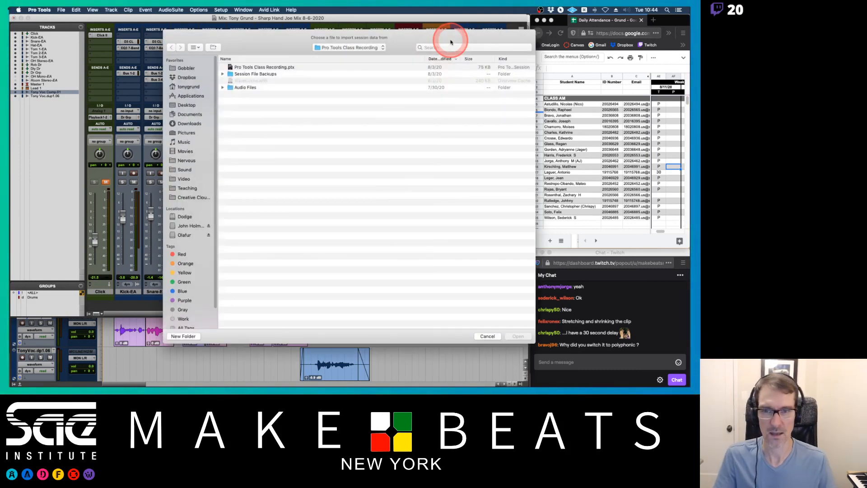
left_click(350, 48)
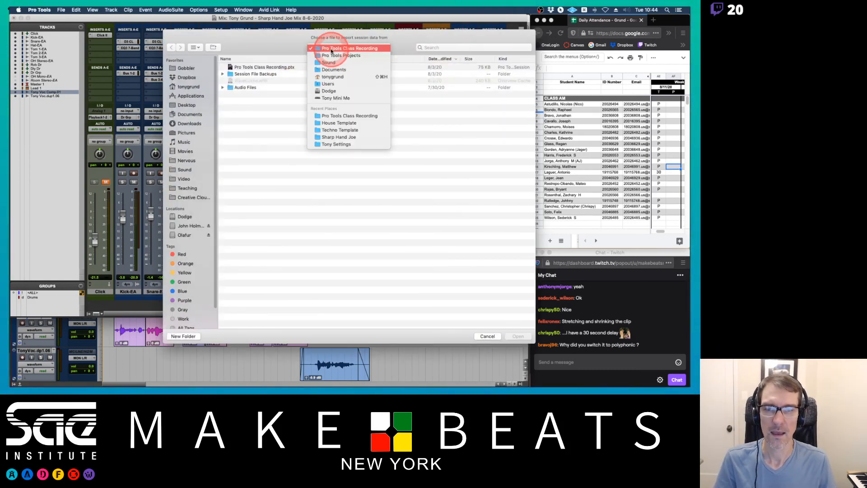
left_click(303, 39)
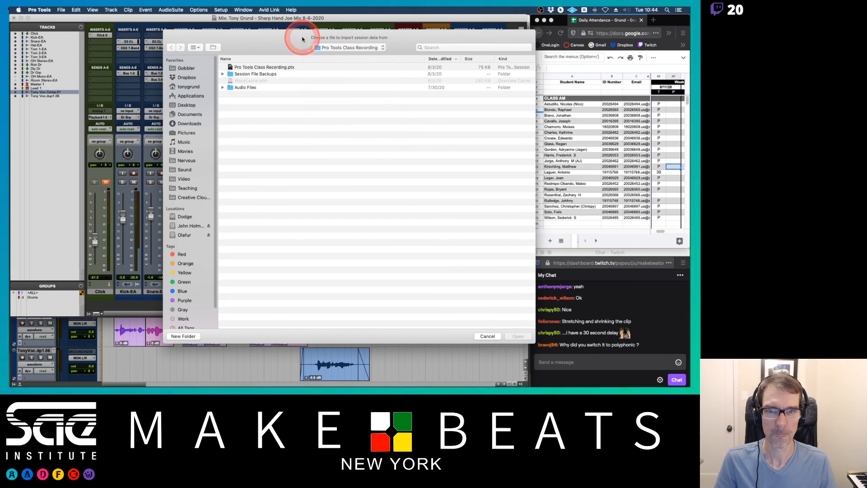
double_click(260, 67)
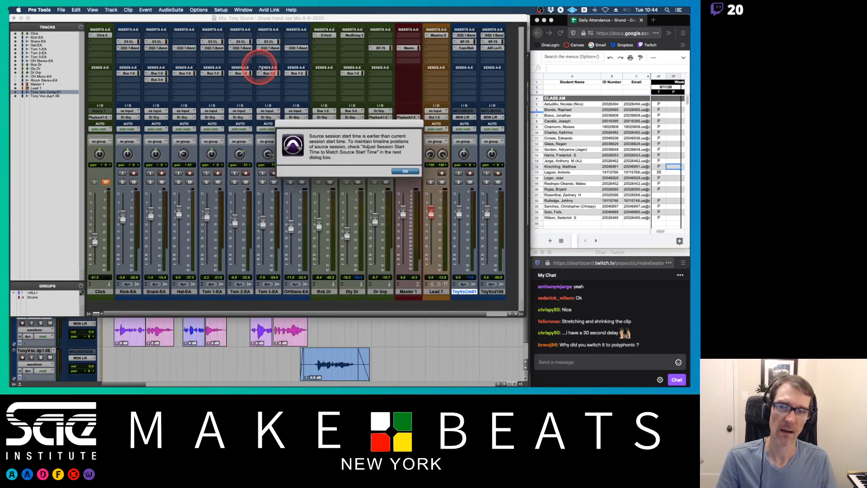
left_click(404, 170)
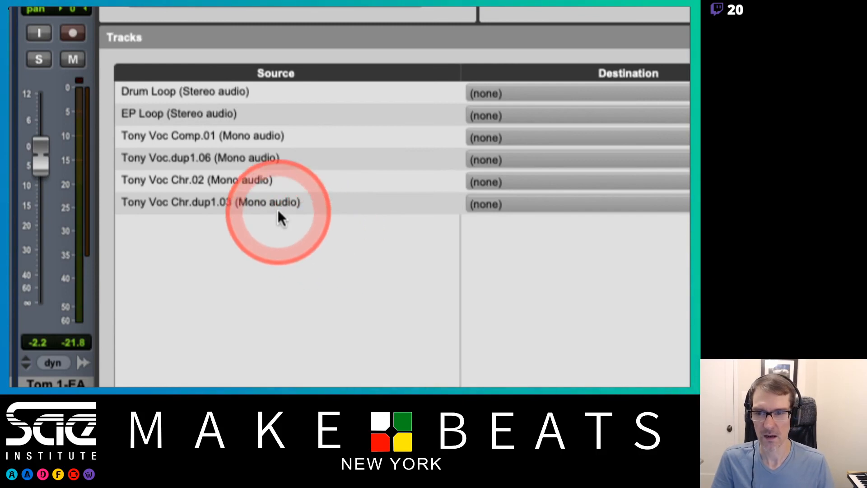
Assign the Tony Voc Chr.02 source track to the existing Tony Voc Comp.01 destination.
left_click(230, 177)
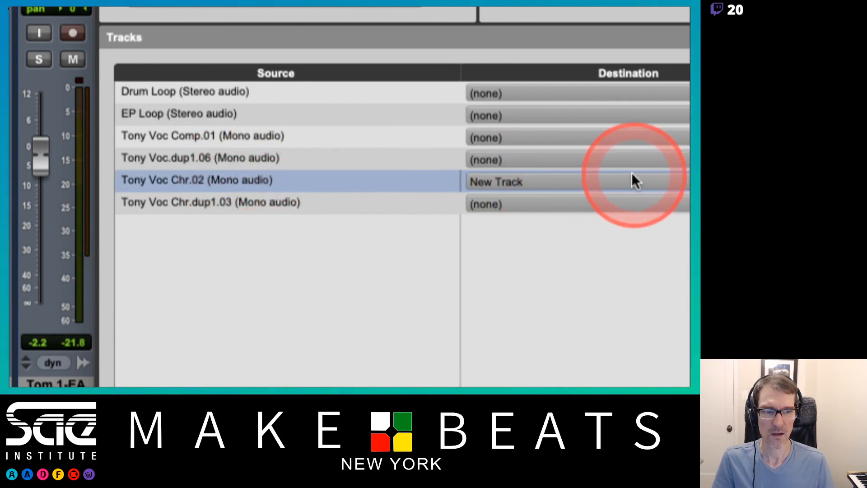
left_click(643, 182)
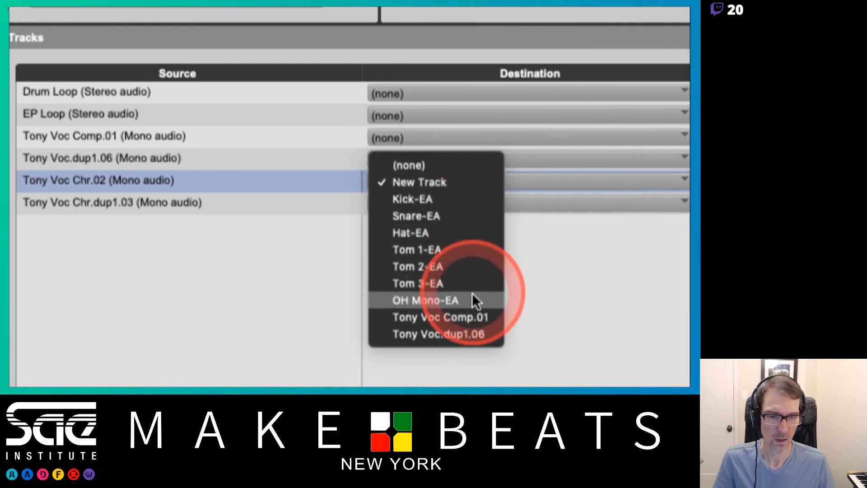
left_click(465, 316)
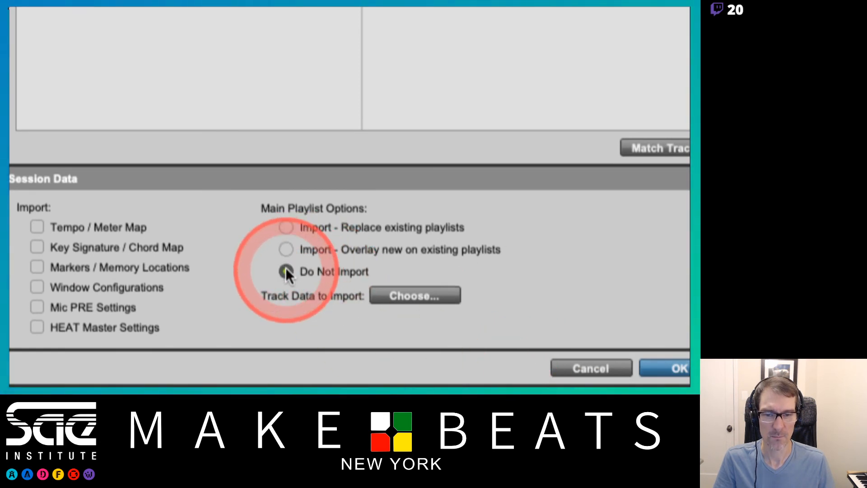
Set the main playlist option to Do Not Import and open the Track Data to Import choices.
left_click(285, 271)
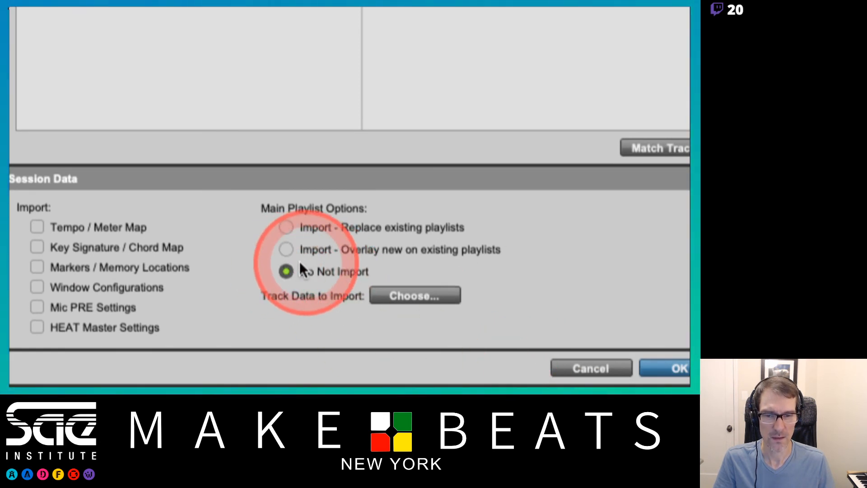
left_click(393, 296)
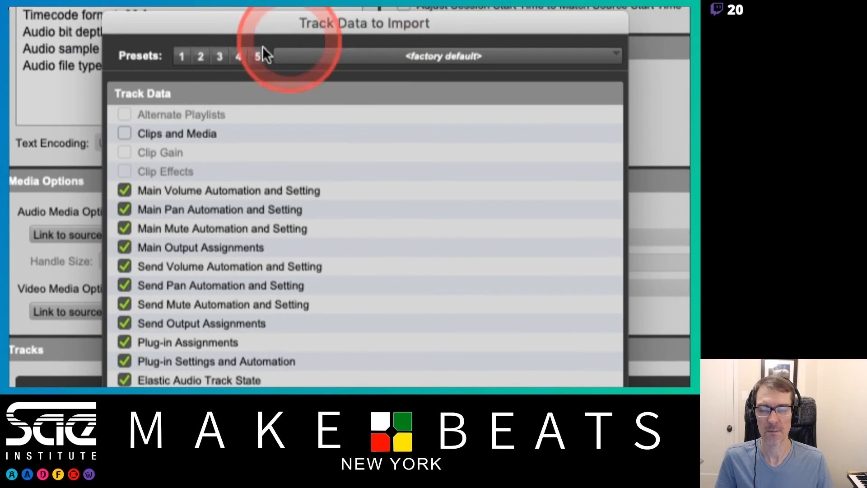
Compare Track Data presets 1, 2 and 3, settle on preset 2, and confirm the track data choice.
left_click(201, 57)
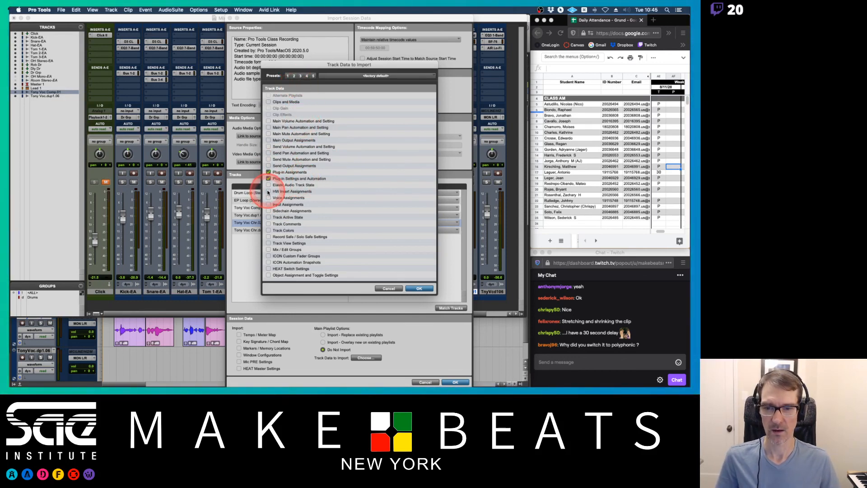
left_click(268, 121)
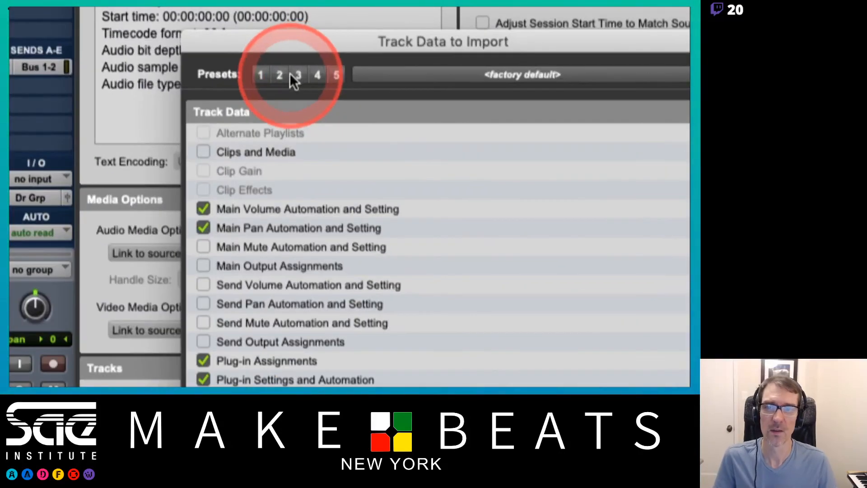
left_click(298, 75)
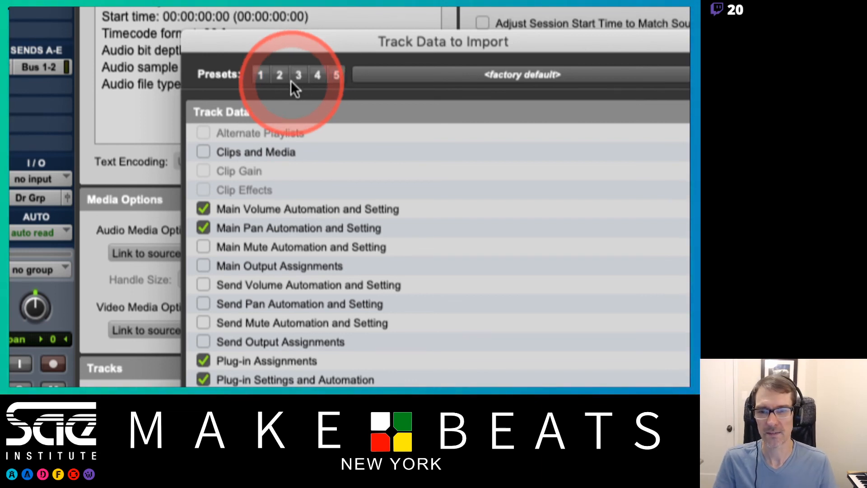
left_click(279, 75)
left_click(261, 76)
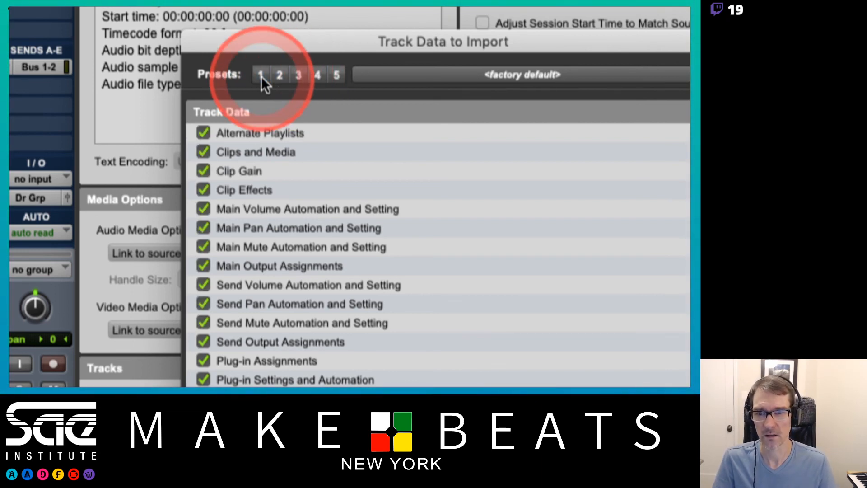
left_click(278, 74)
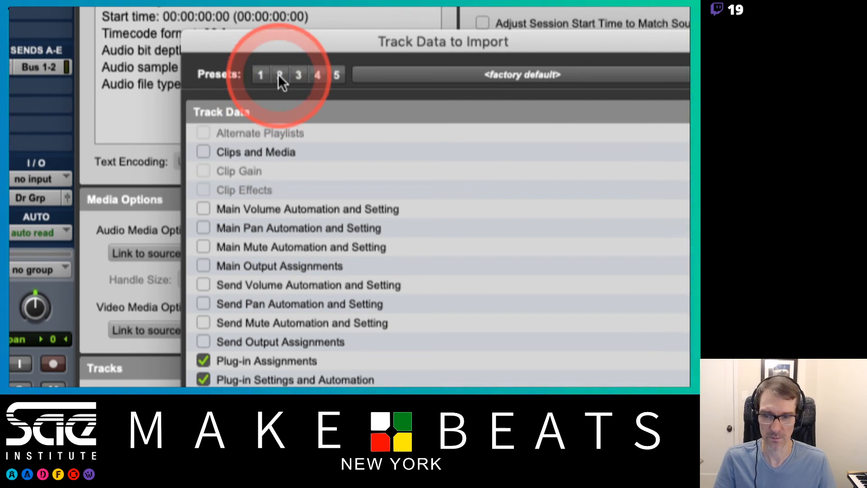
left_click(295, 74)
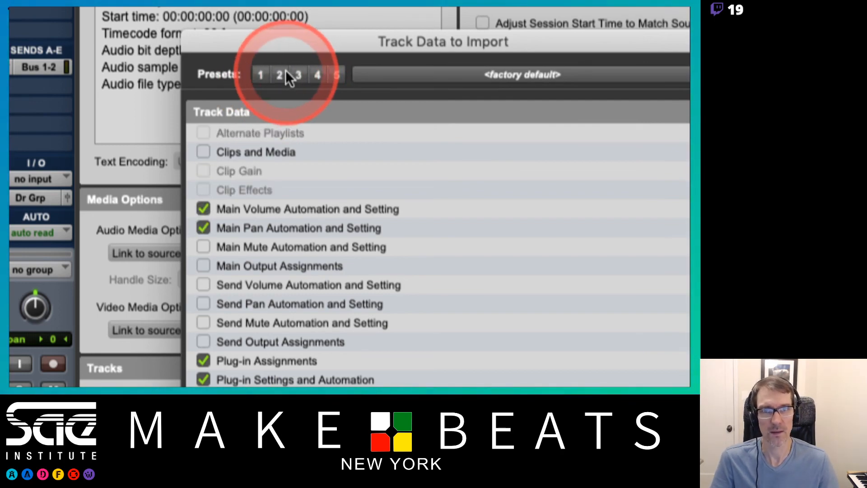
left_click(279, 75)
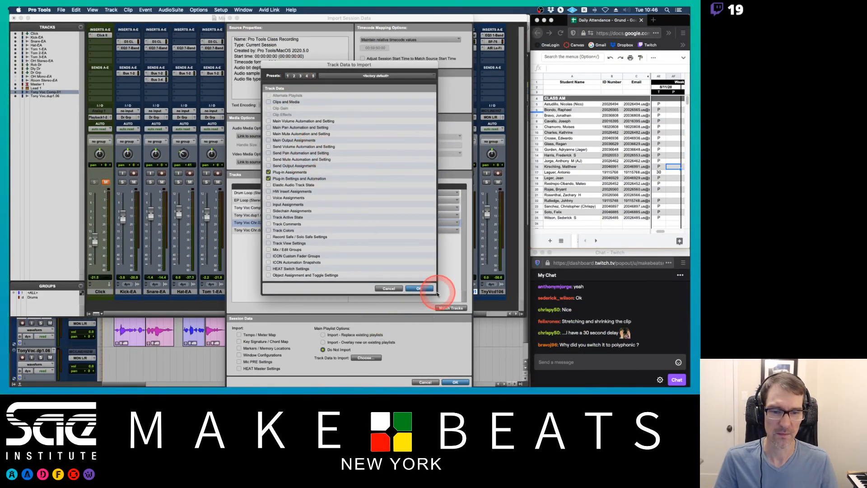
left_click(422, 290)
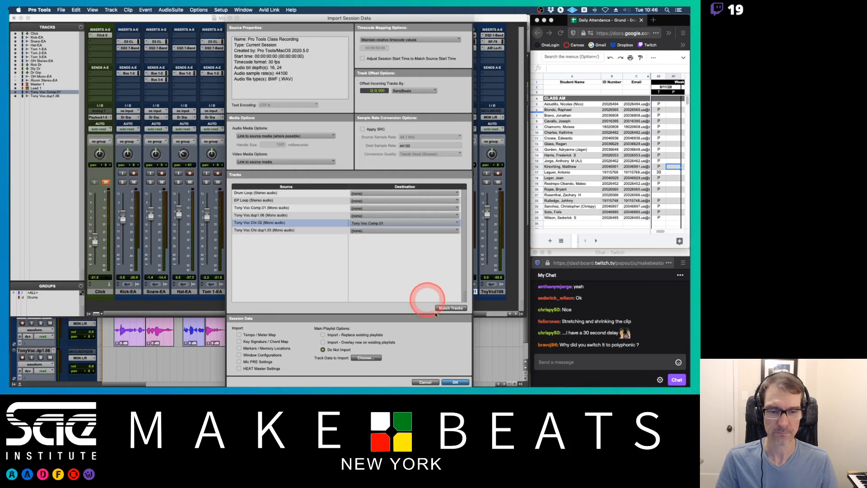
Import the track data onto Tony Voc Comp.01 and inspect the result in the Mix and Edit windows.
left_click(455, 382)
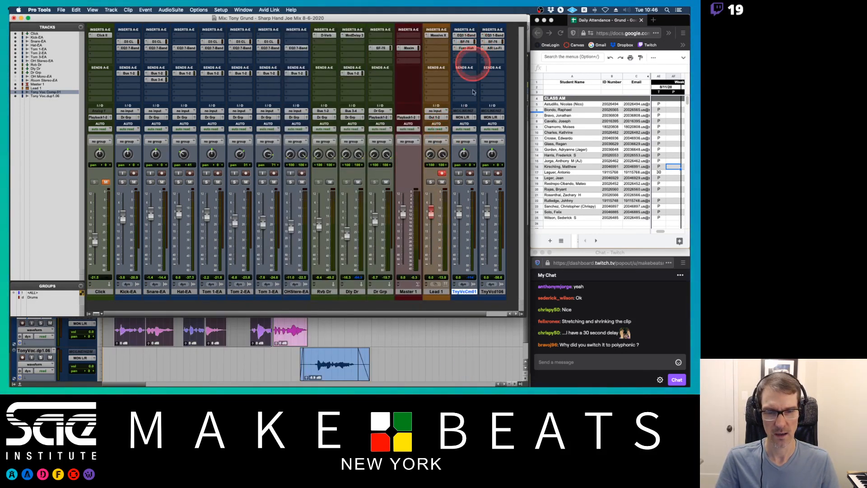
scroll(498, 352, "up", 5)
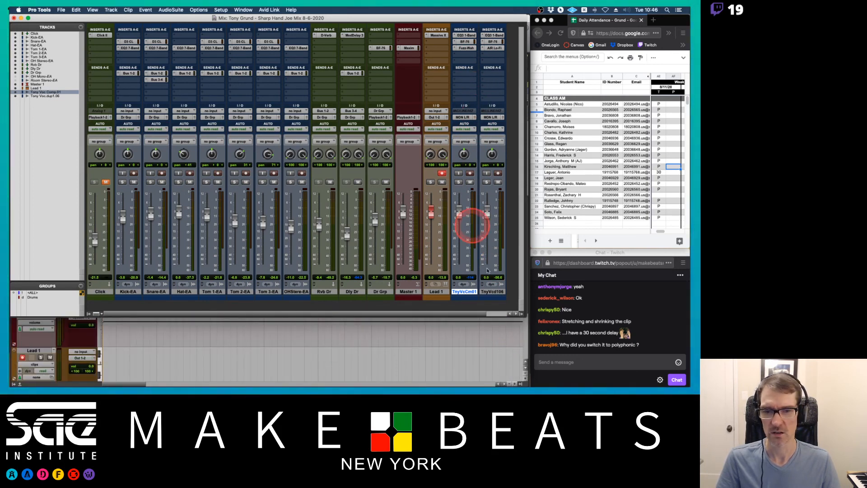
scroll(515, 357, "down", 3)
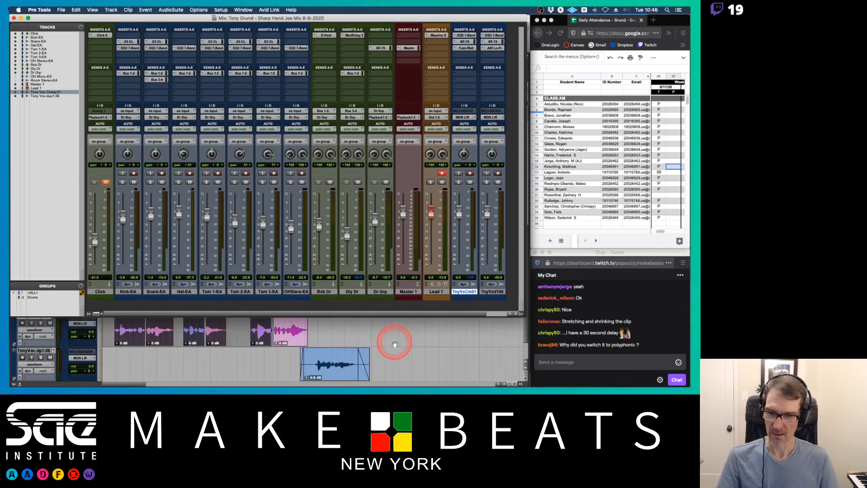
key("super+equal")
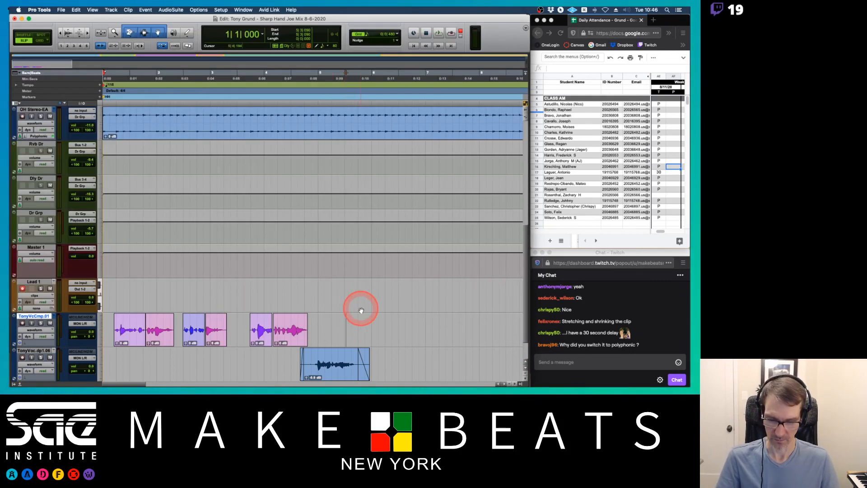
key("super+bracketleft")
key("super+bracketright")
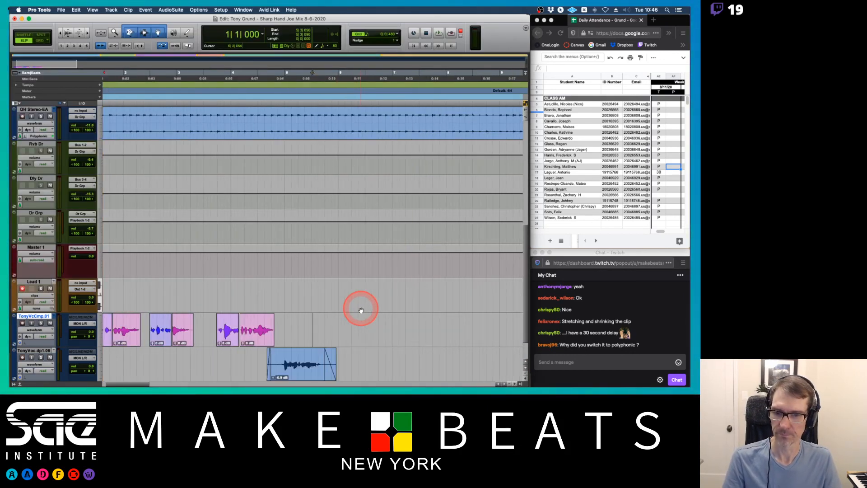
key("super+equal")
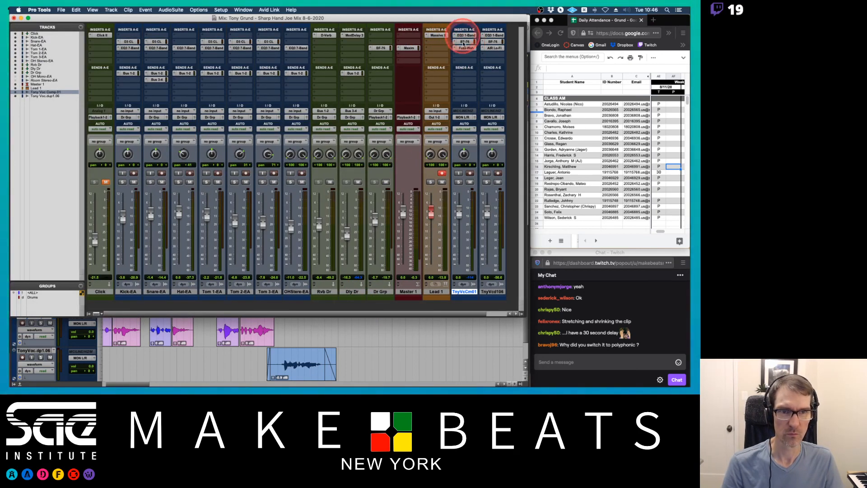
Add a new mono audio track after the Tony Voc dup1.06 track.
left_click(493, 291)
key("super+shift+n")
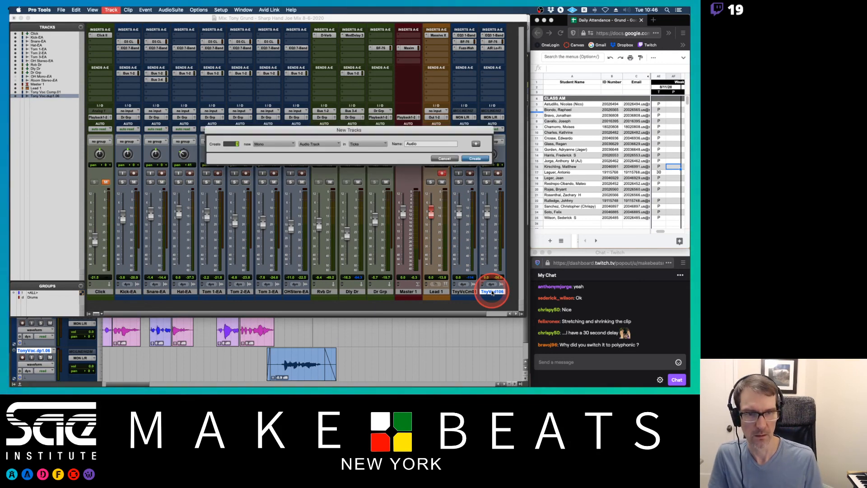
key("Return")
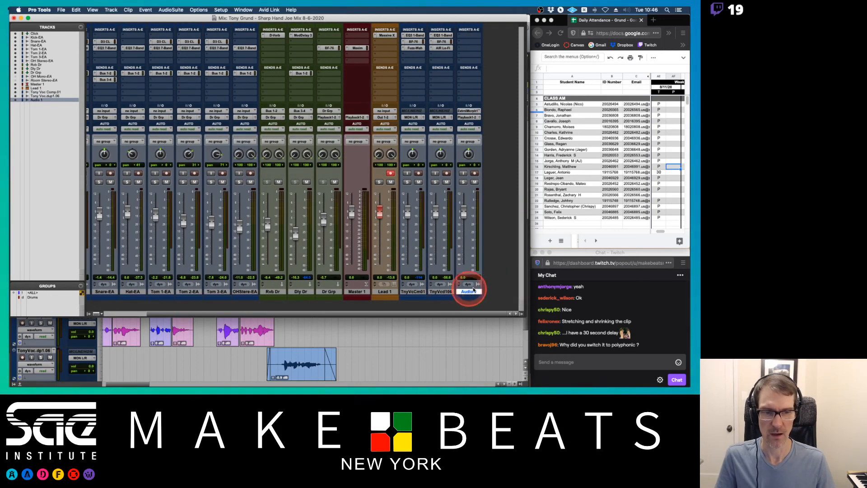
Import session data from Pro Tools Class Recording, mapping the Tony Voc Comp.01 source onto the new Audio 1 track.
left_click(465, 292)
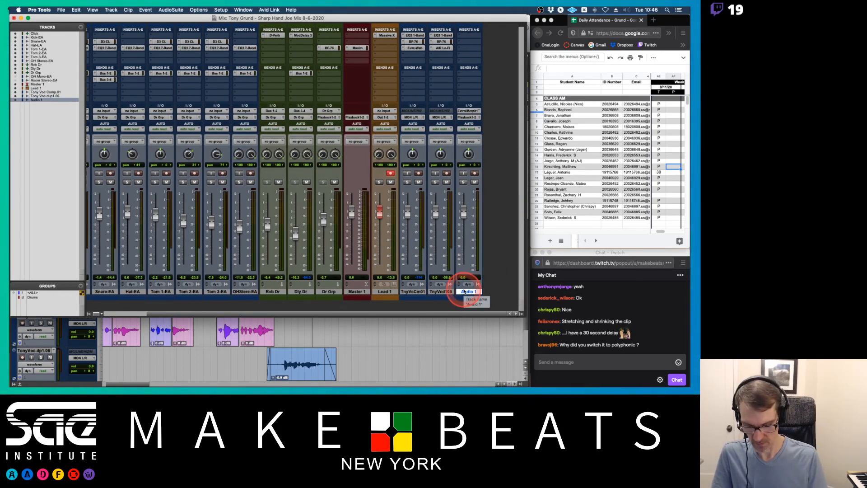
key("alt+shift+i")
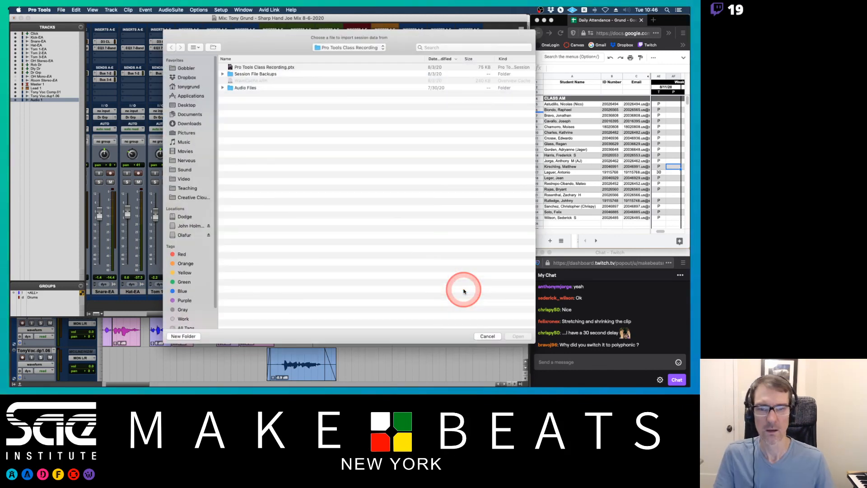
double_click(266, 66)
left_click(405, 171)
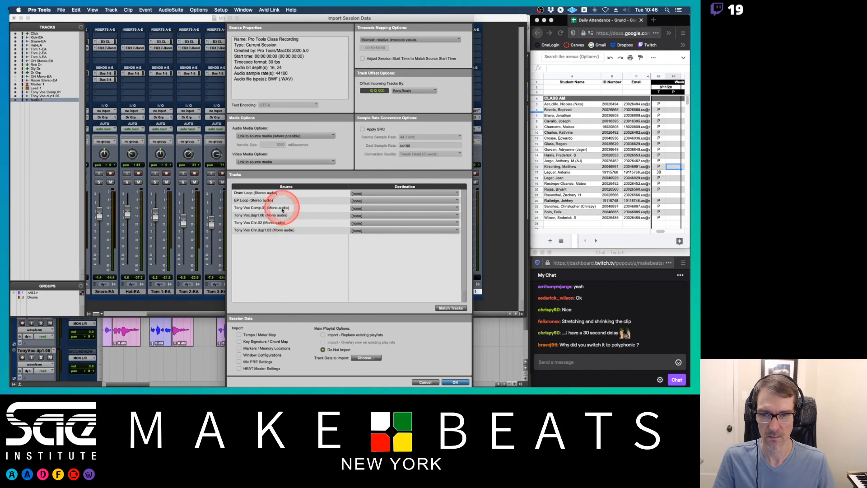
left_click(358, 208)
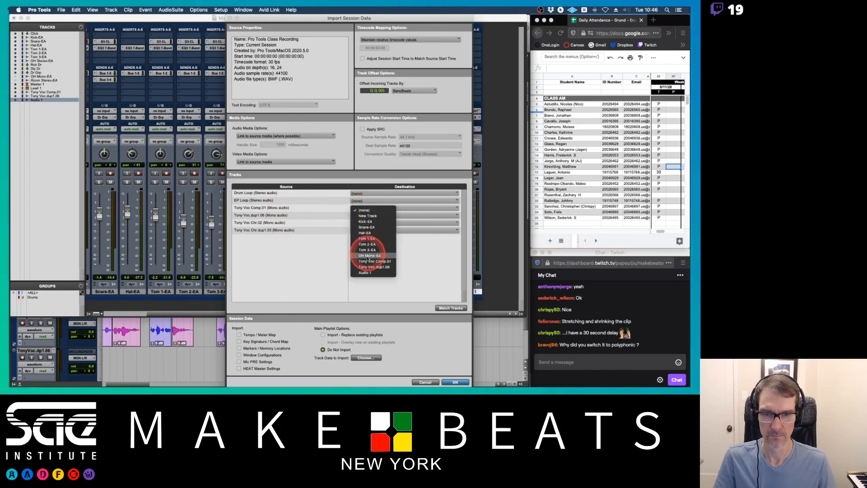
left_click(367, 273)
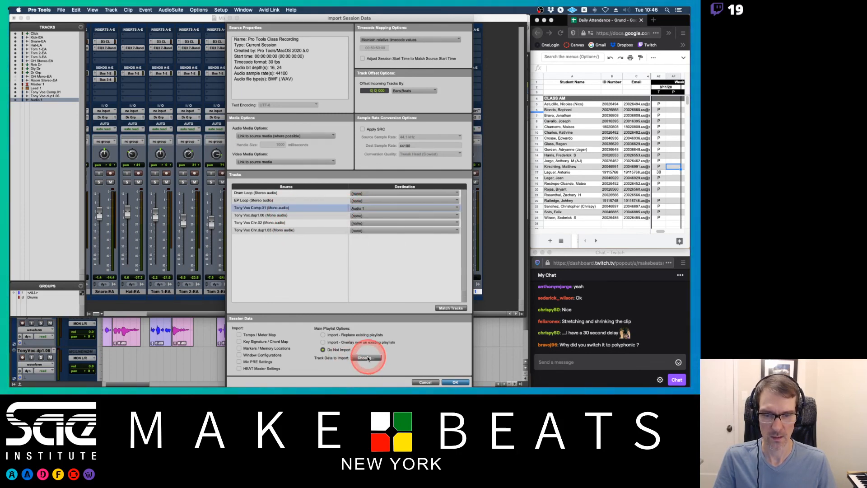
left_click(367, 358)
left_click(419, 288)
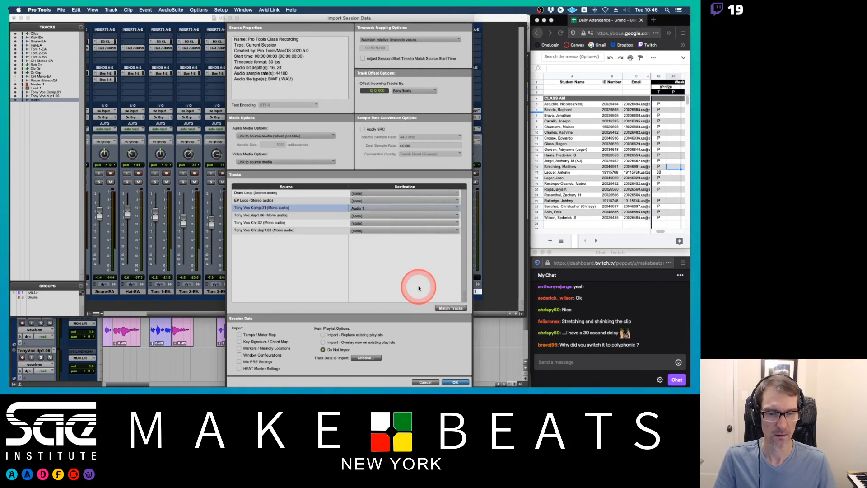
left_click(455, 383)
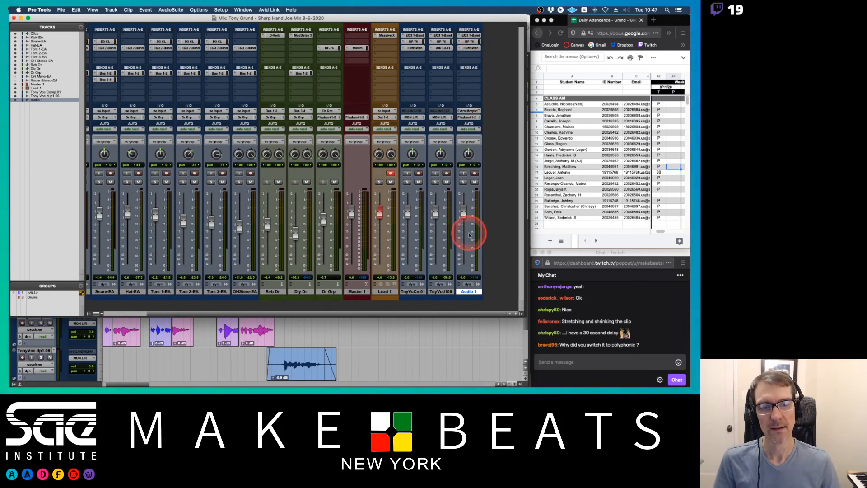
Delete the Audio 1 track and return to the Edit window.
left_click(470, 291)
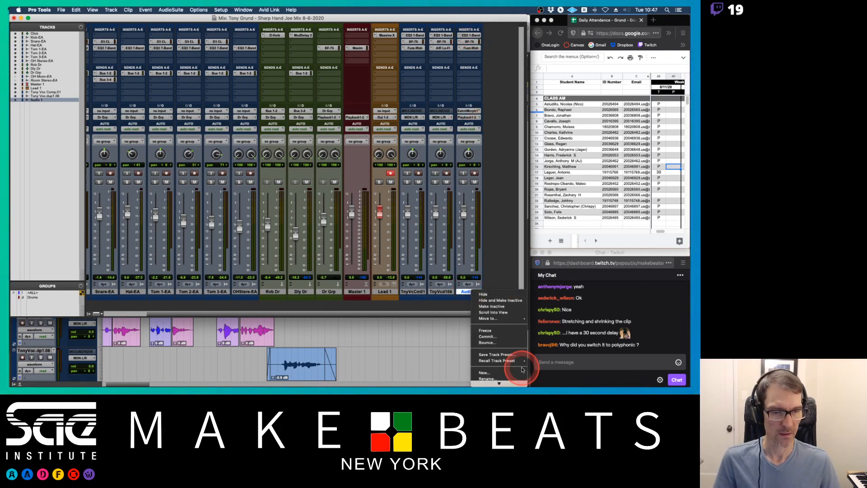
left_click(485, 383)
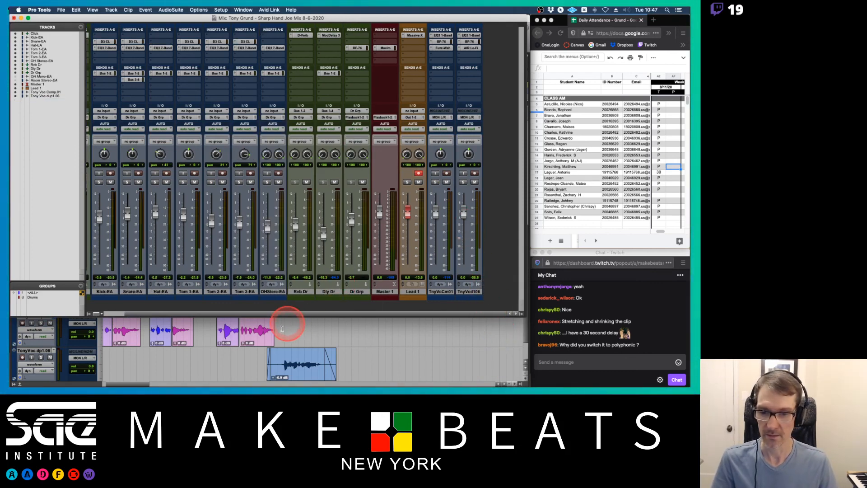
scroll(295, 340, "left", 3)
key("super+equal")
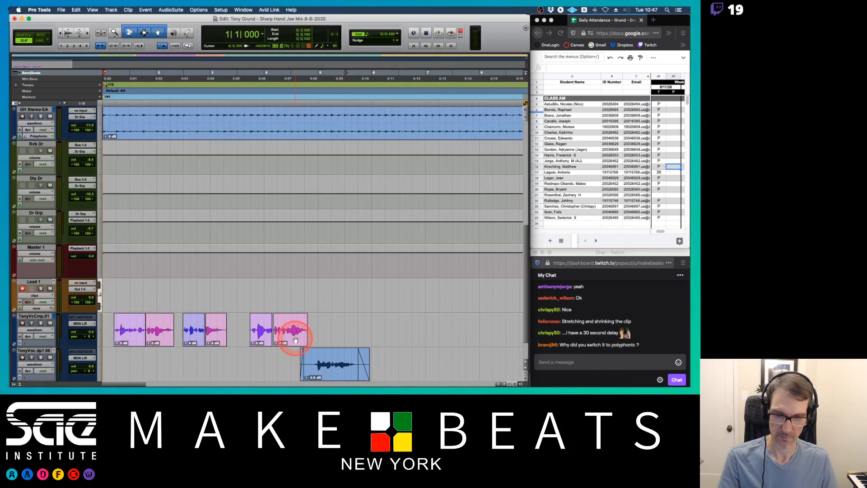
Switch to the lecture notes PDF and page through to the Effects Chains page.
key("super+Tab")
key("super+shift+Tab")
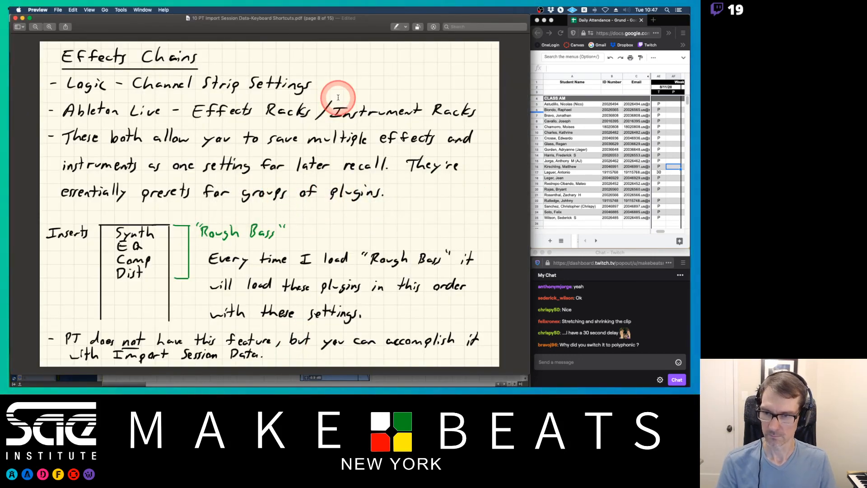
key("Up")
key("Down")
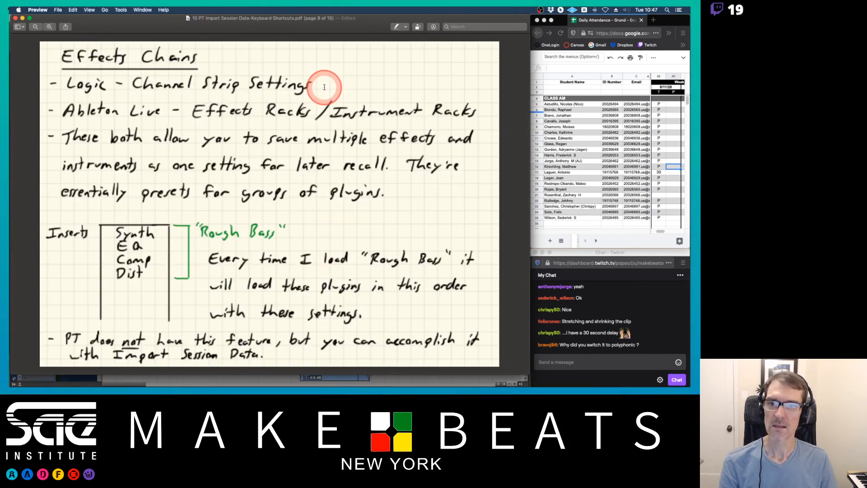
key("Up")
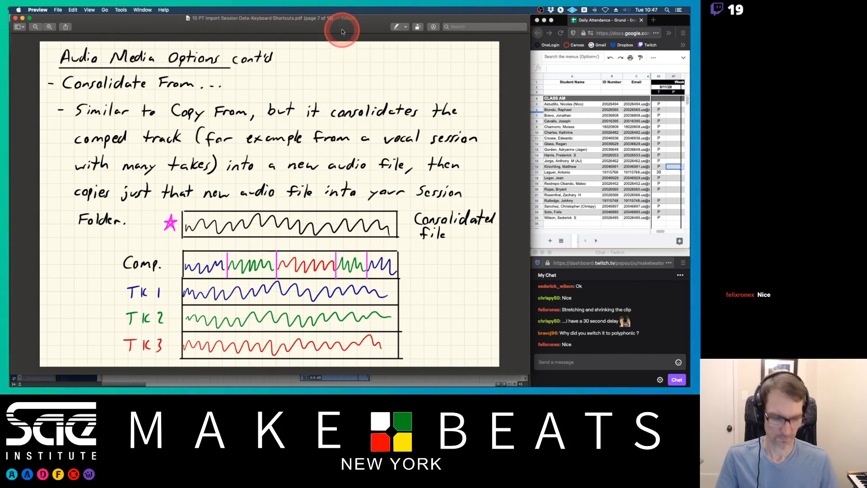
key("Down")
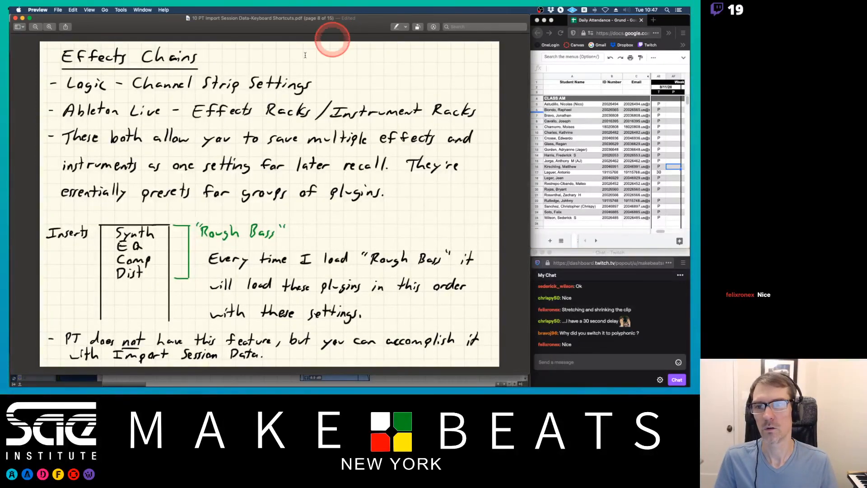
key("super+Tab")
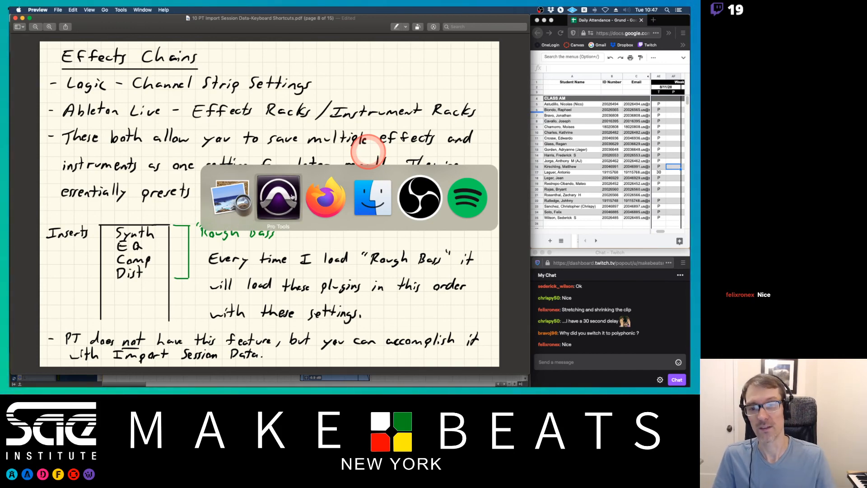
left_click(419, 197)
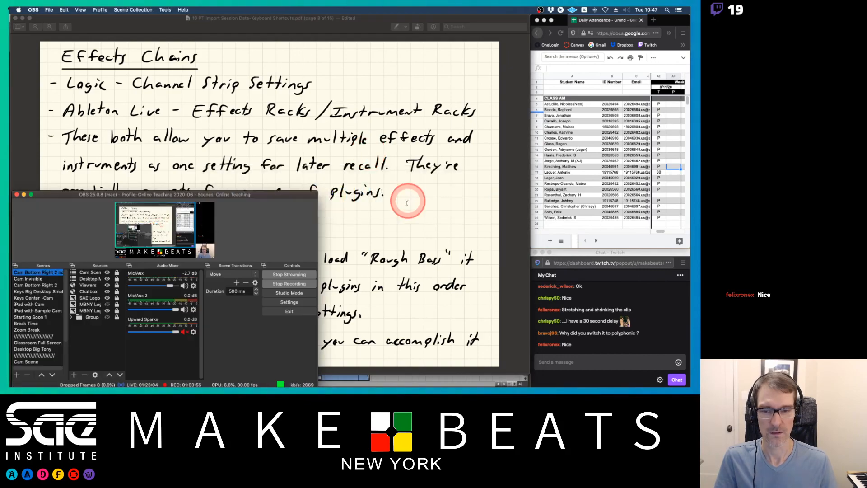